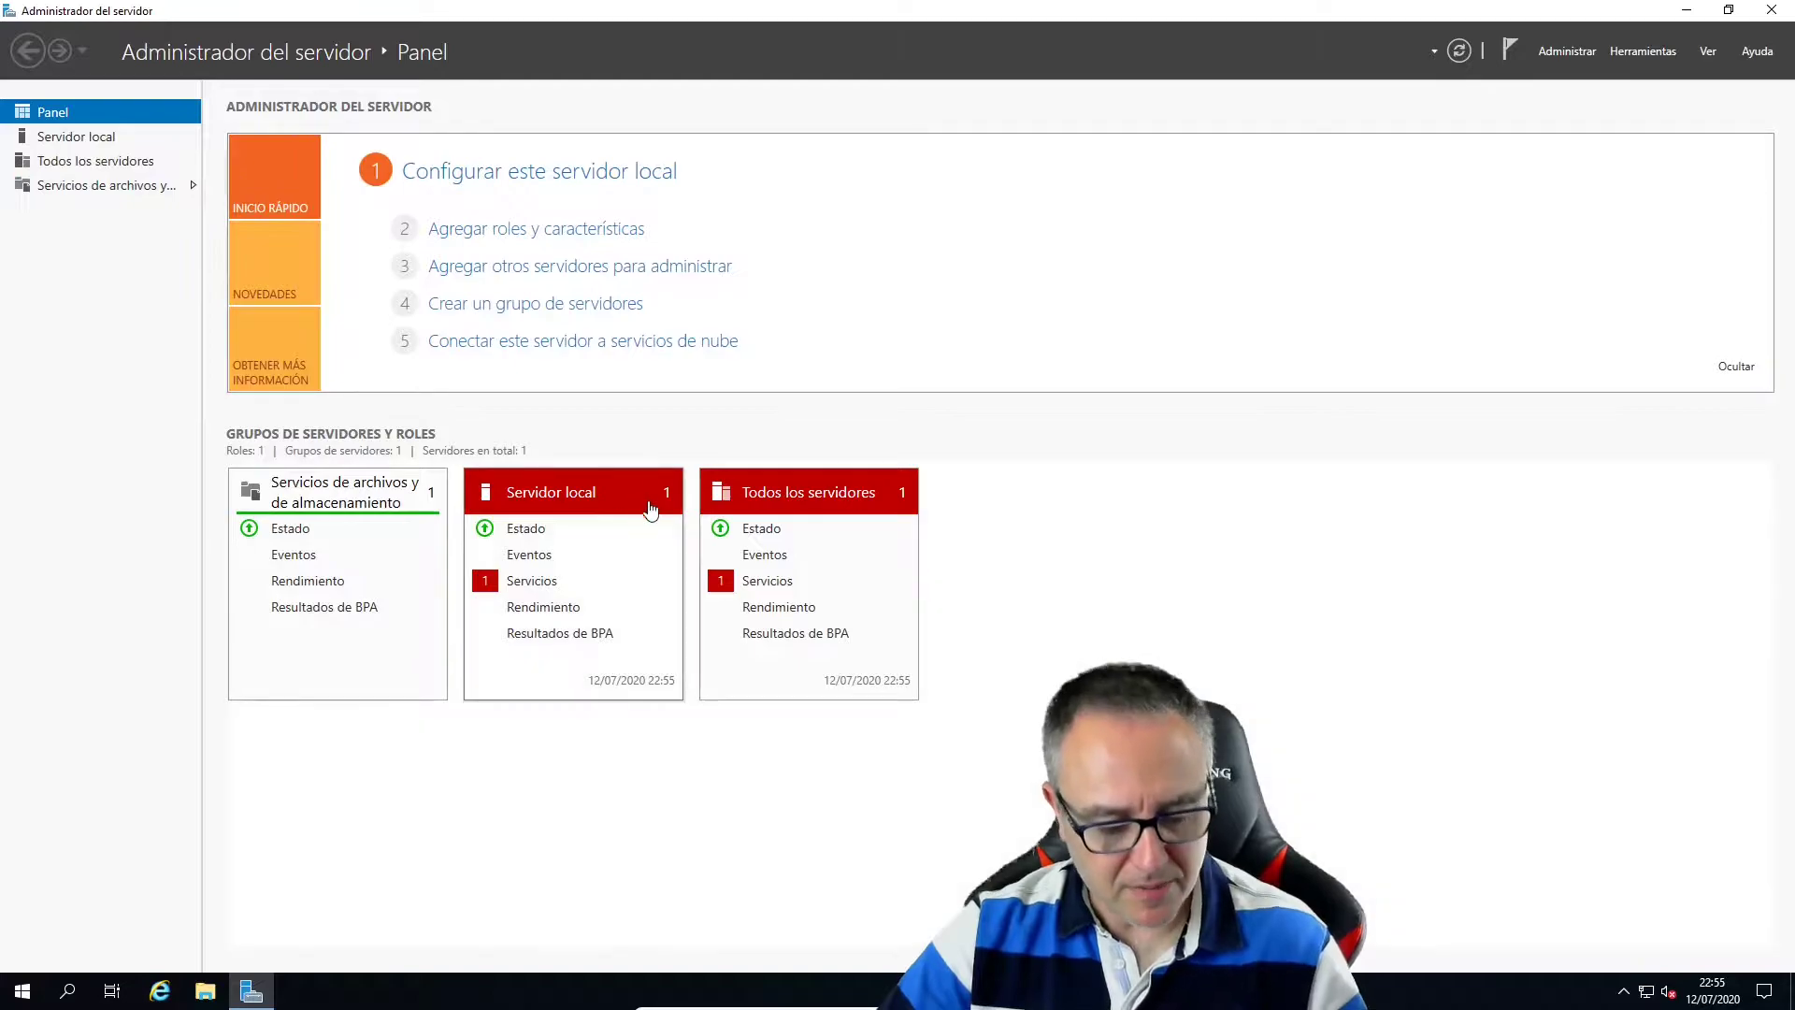
# Run ipconfig in a Command Prompt to check the server's IP configuration, closing the console when done.
pyautogui.press('super+r')
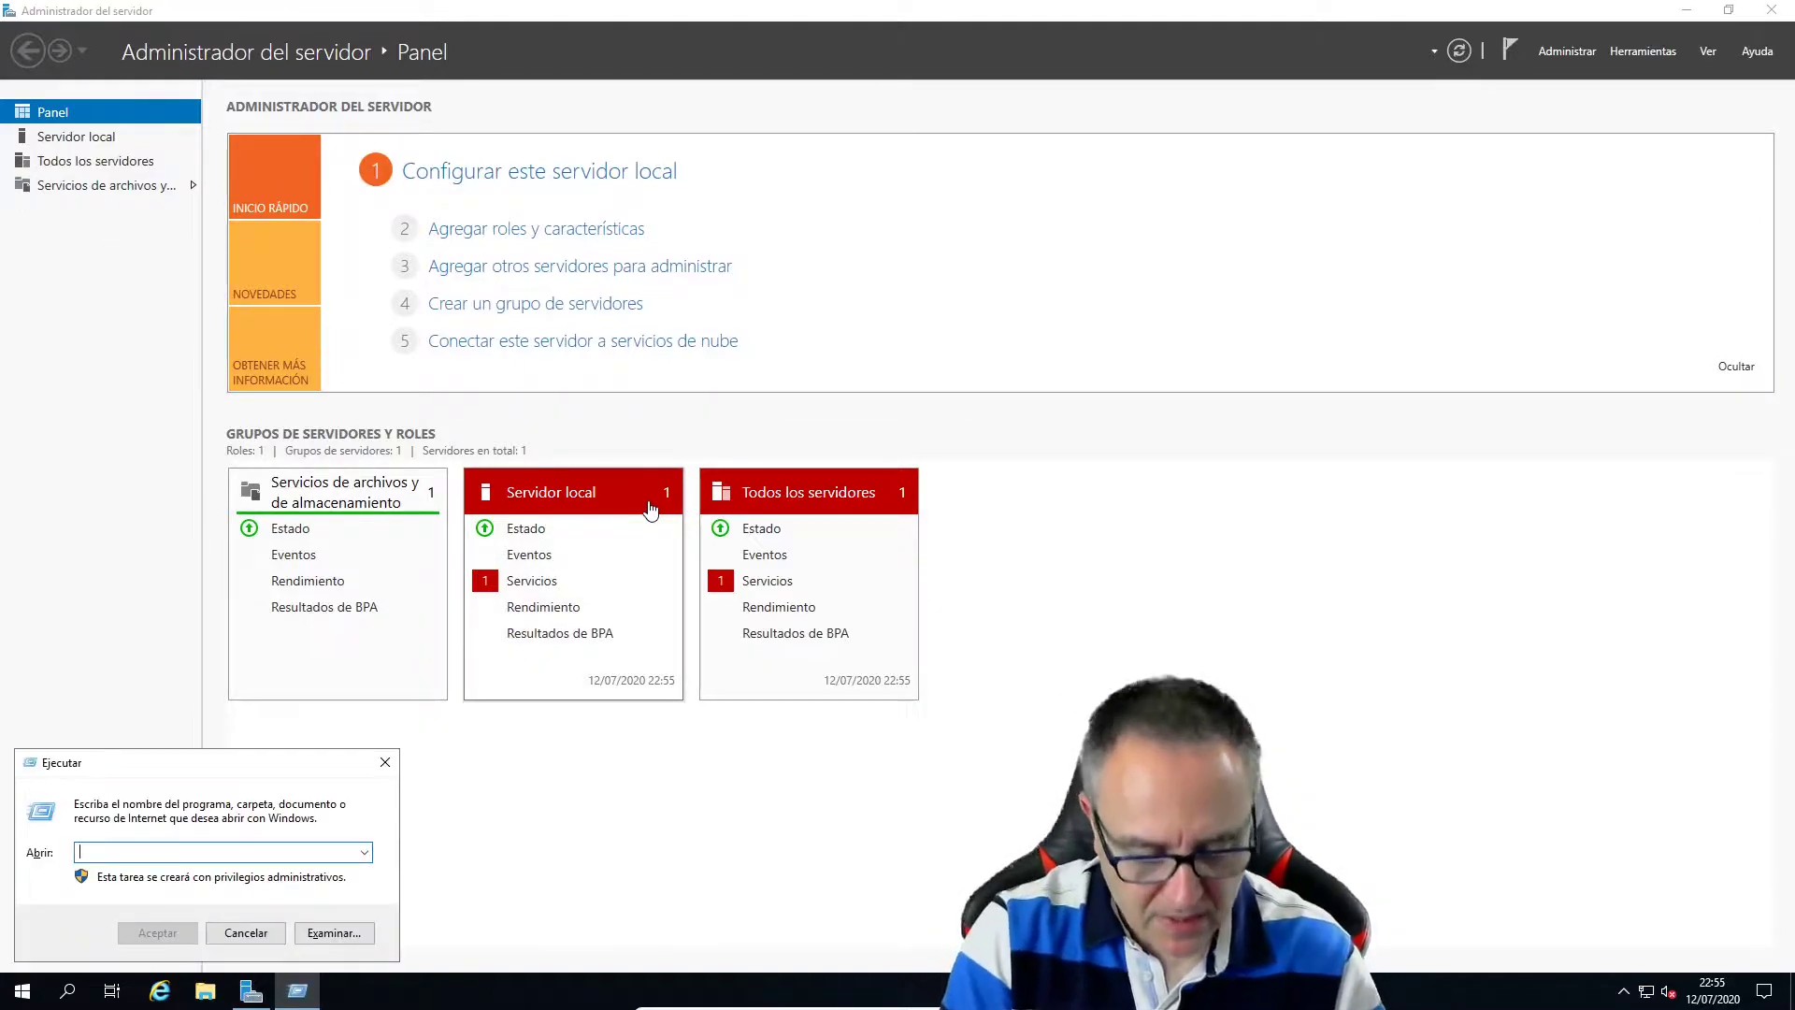
pyautogui.write('cmd')
pyautogui.press('Return')
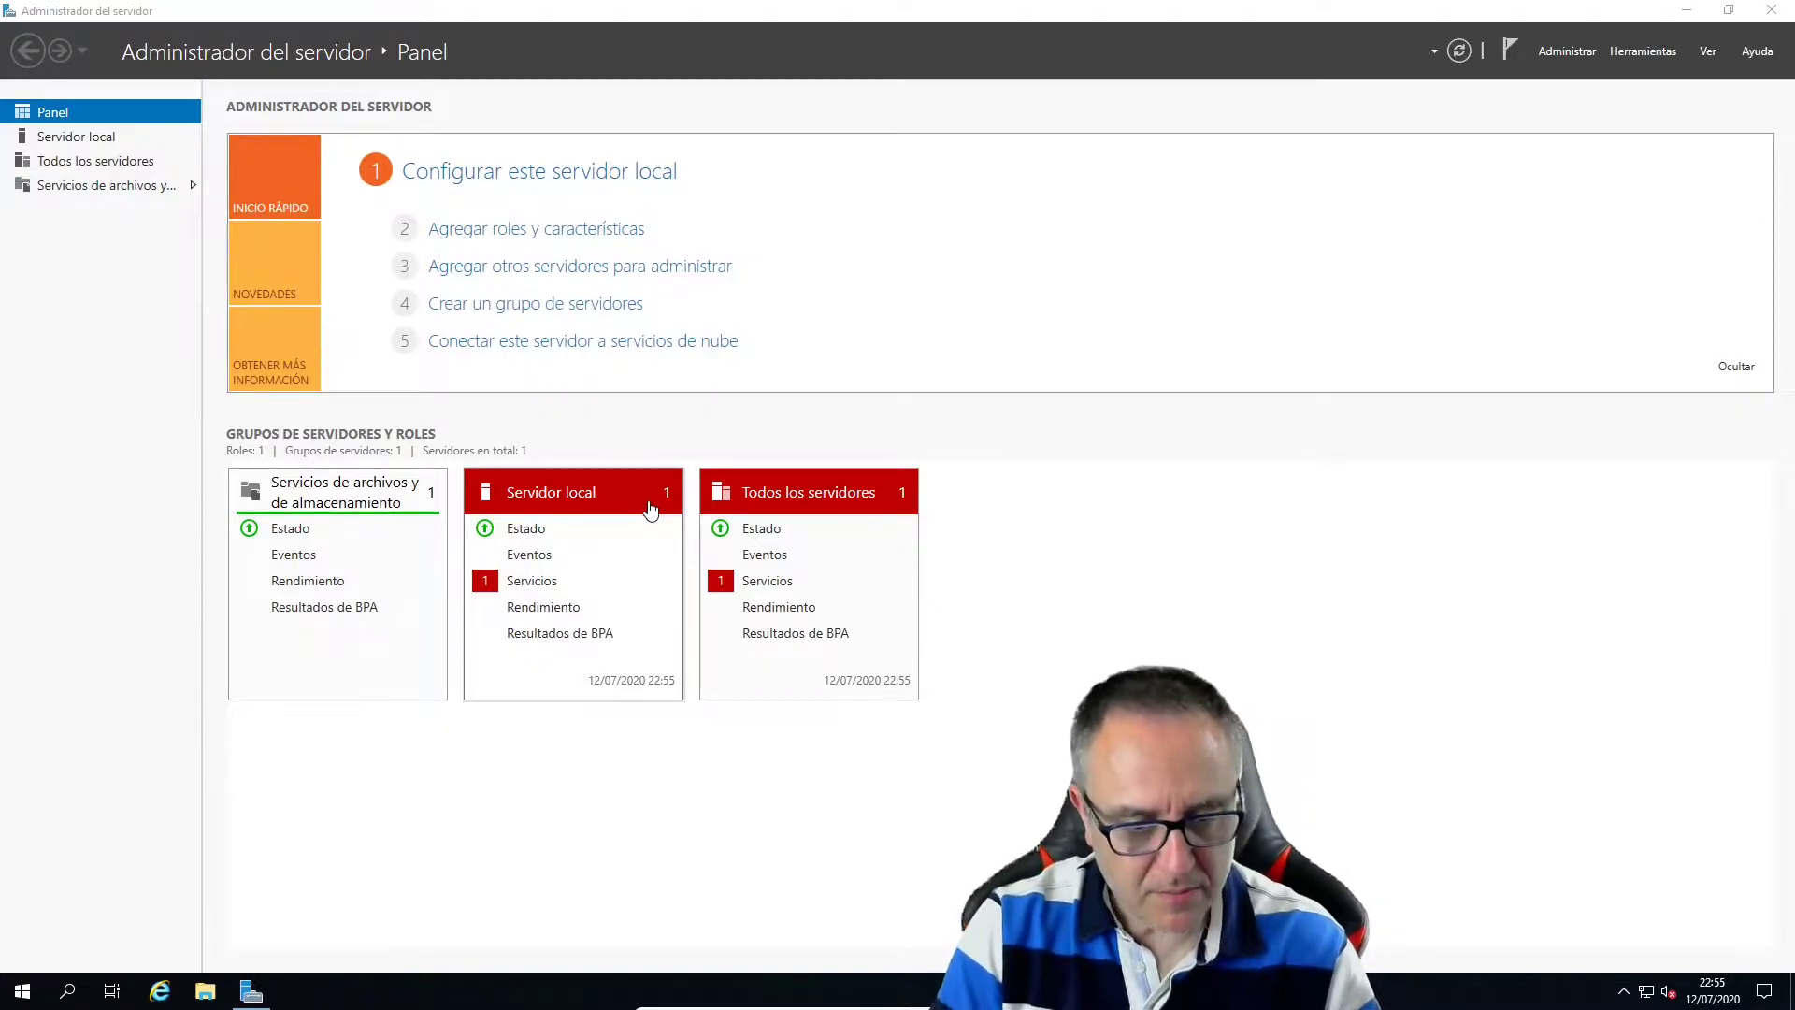
pyautogui.write('ipconfig')
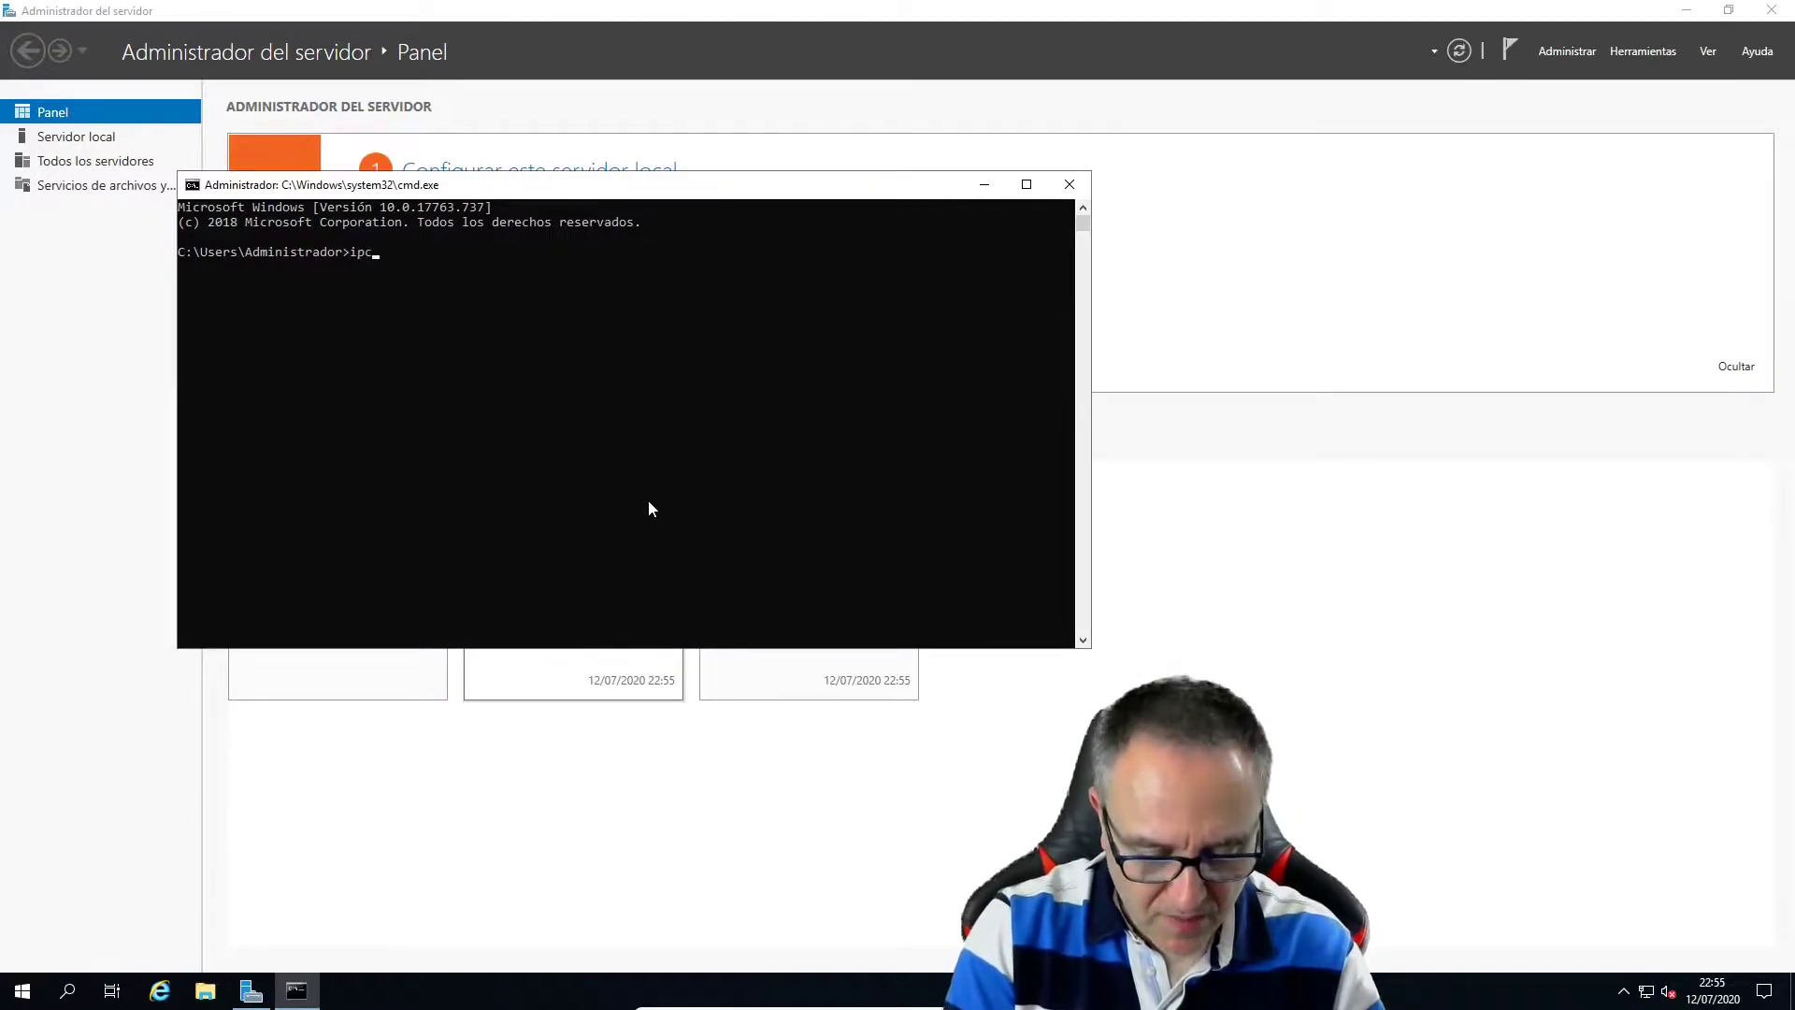
pyautogui.press('Return')
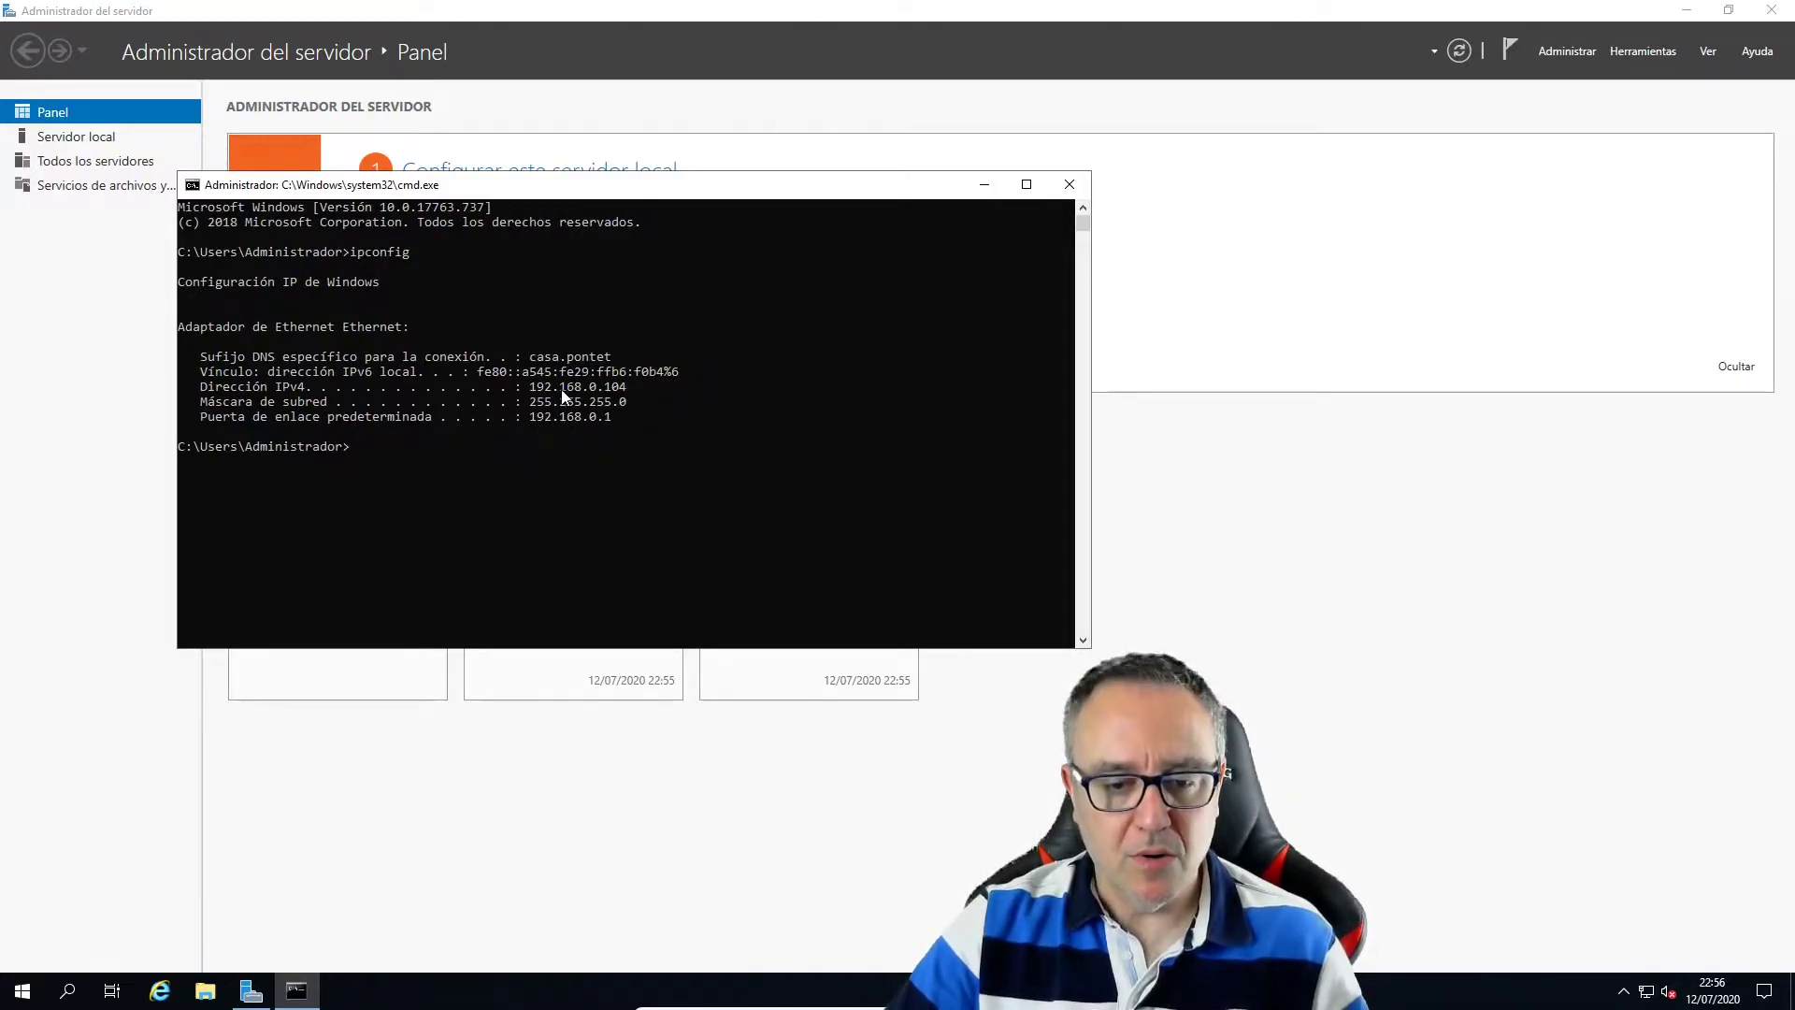
pyautogui.click(1069, 184)
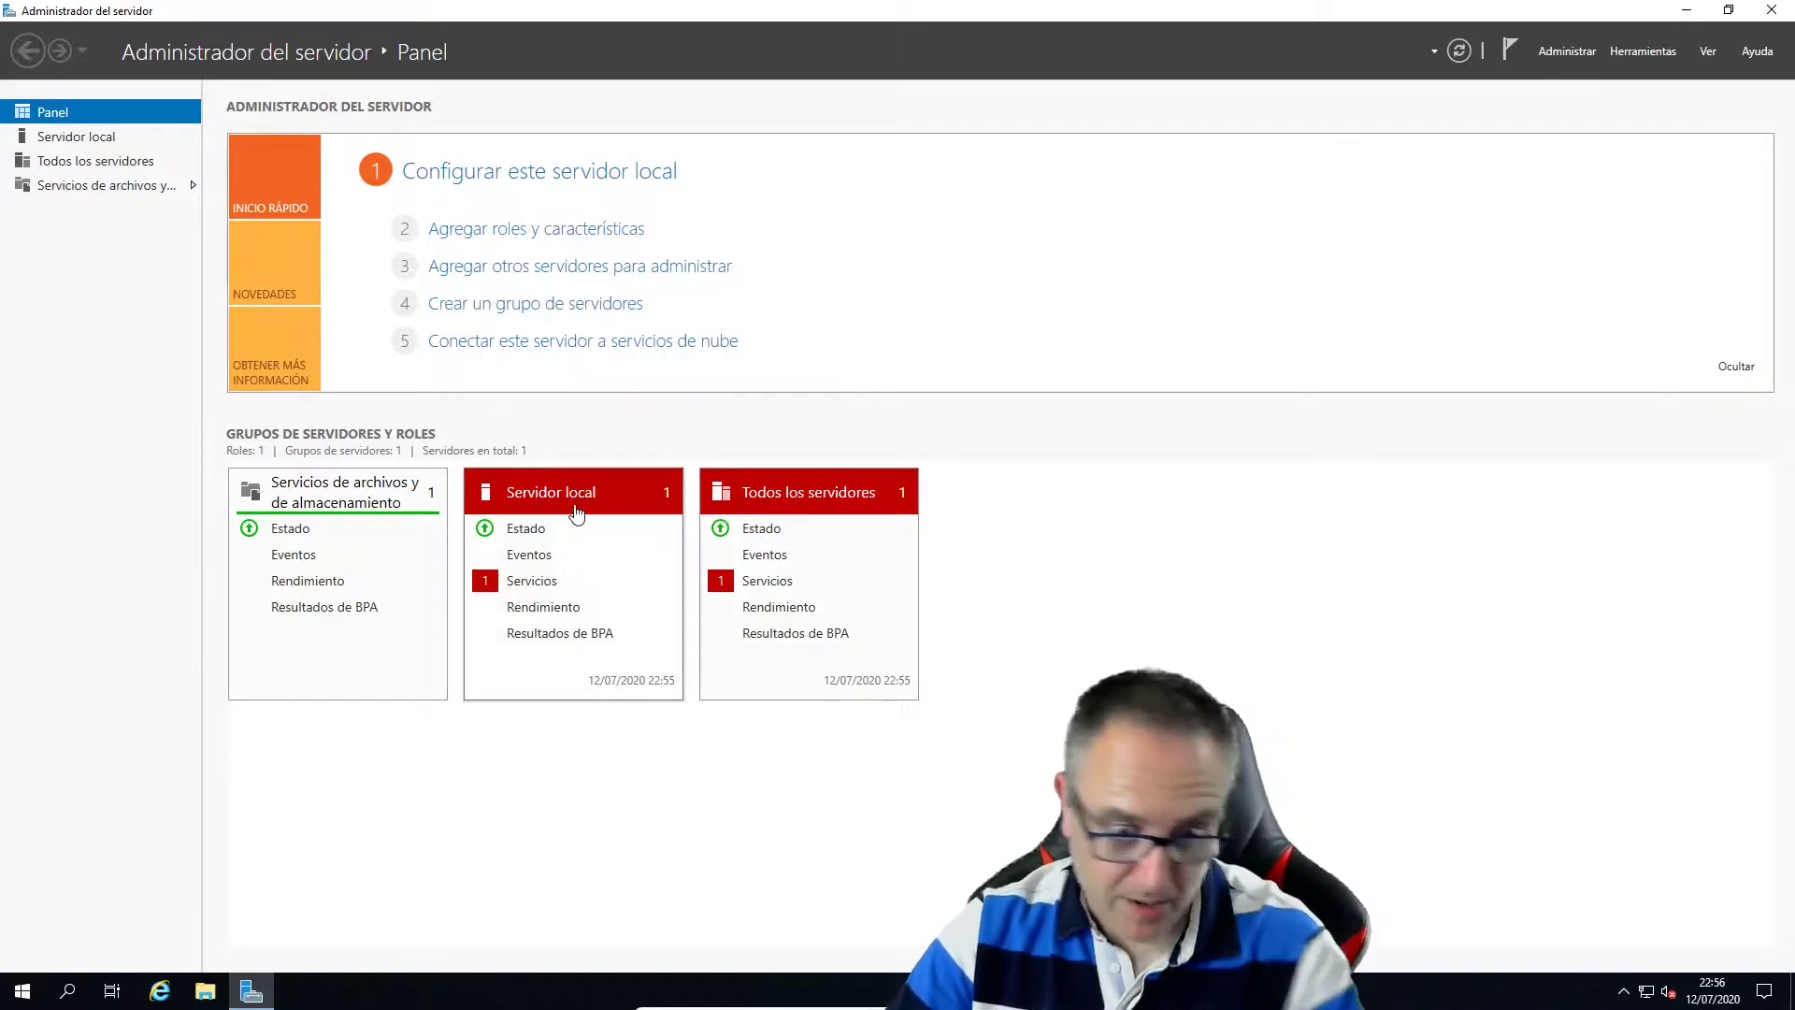
# Rename the local server to DC1, keep it in the WORKGROUP workgroup, and postpone the restart.
pyautogui.click(82, 138)
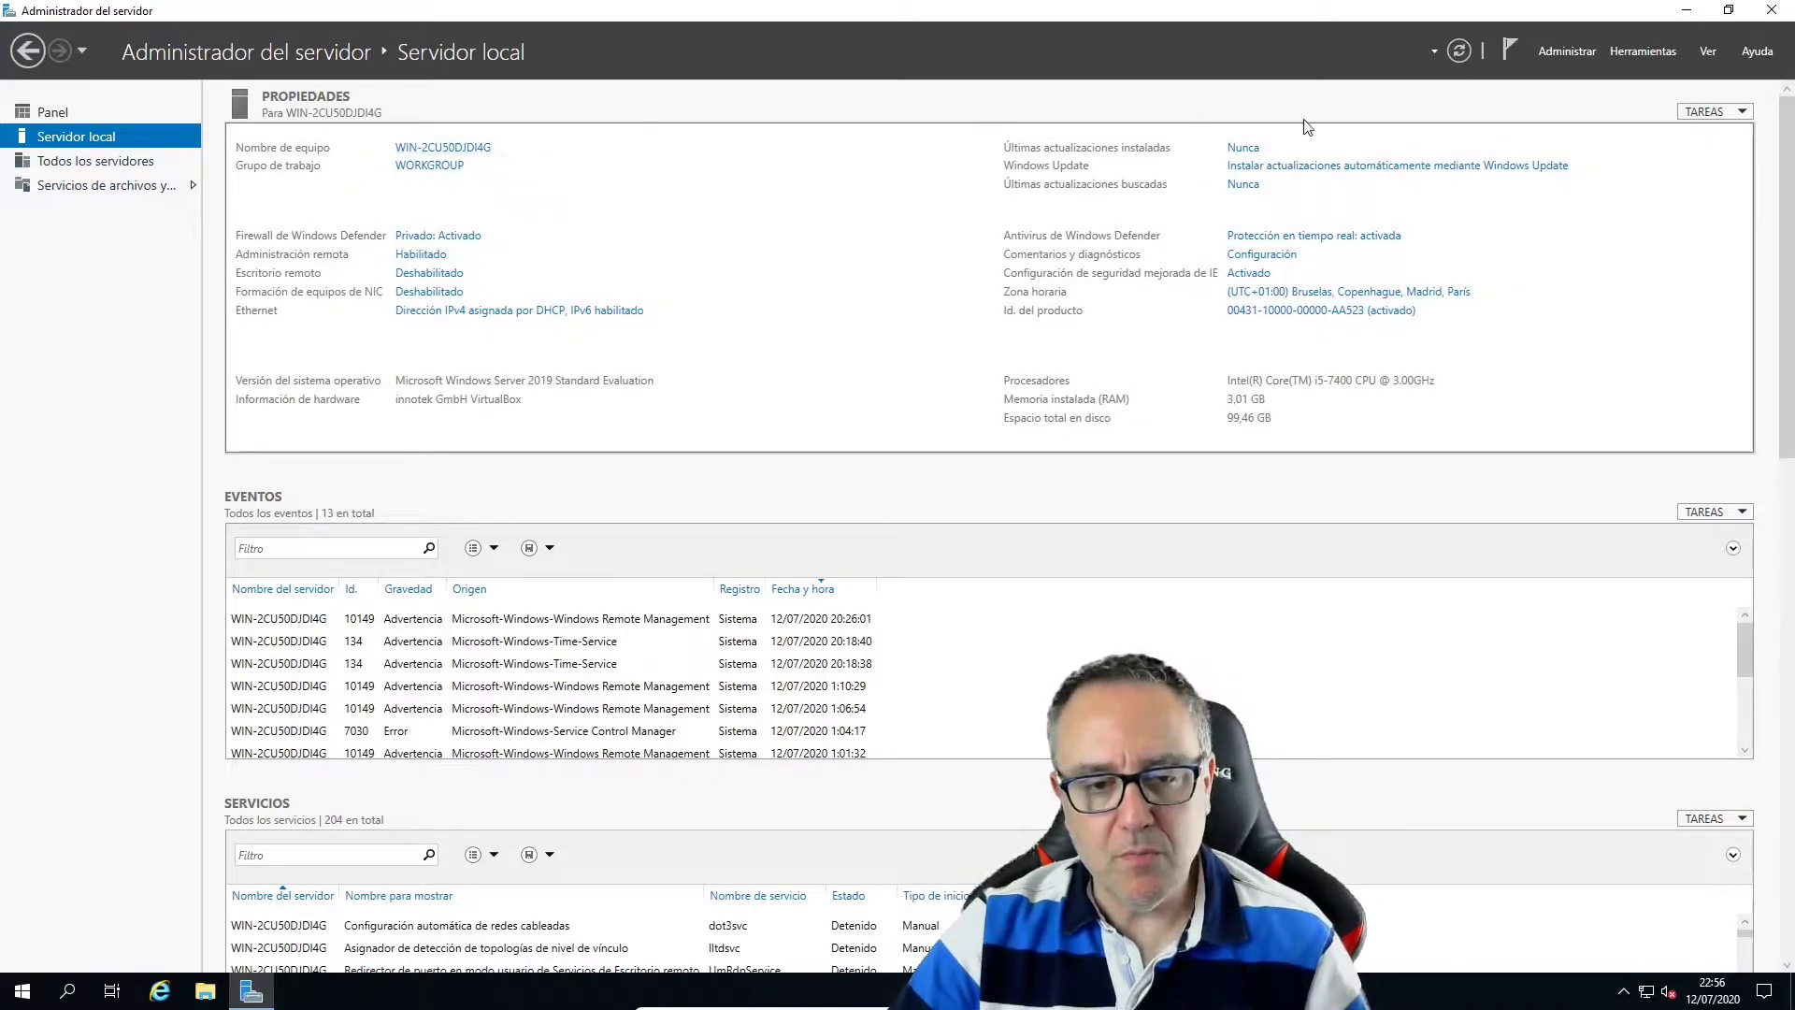
pyautogui.click(430, 149)
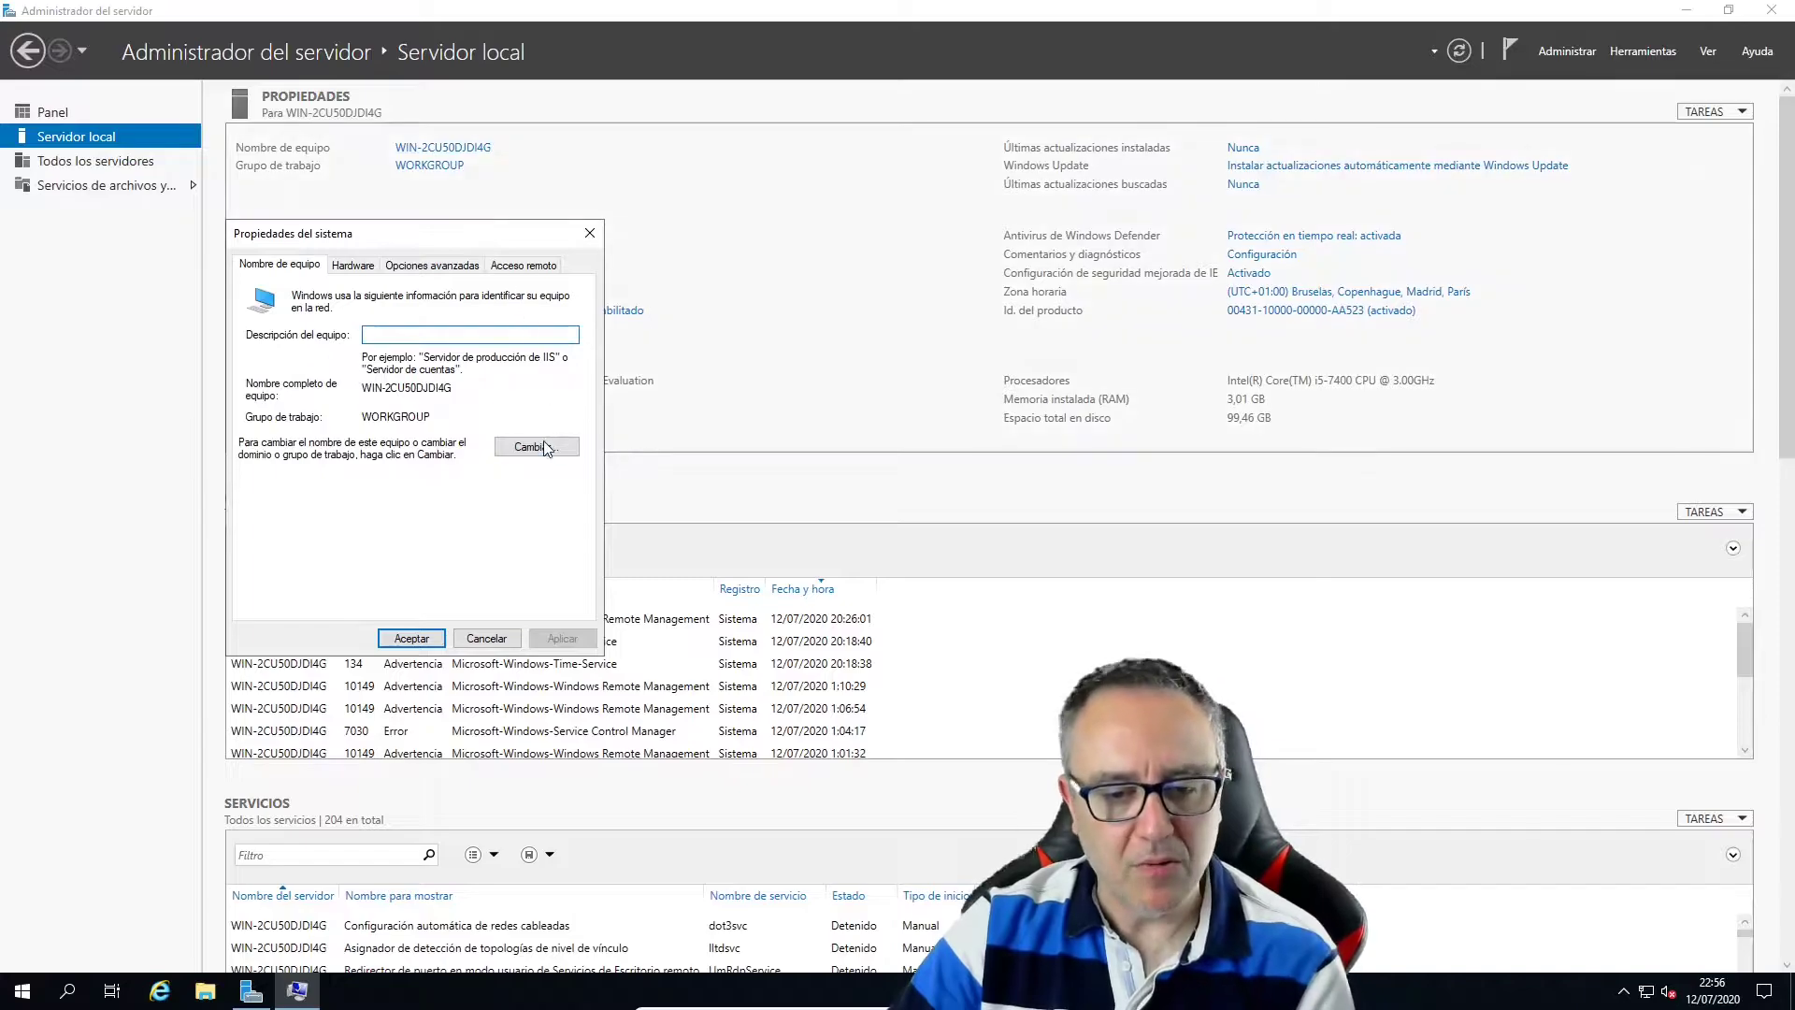
pyautogui.click(546, 447)
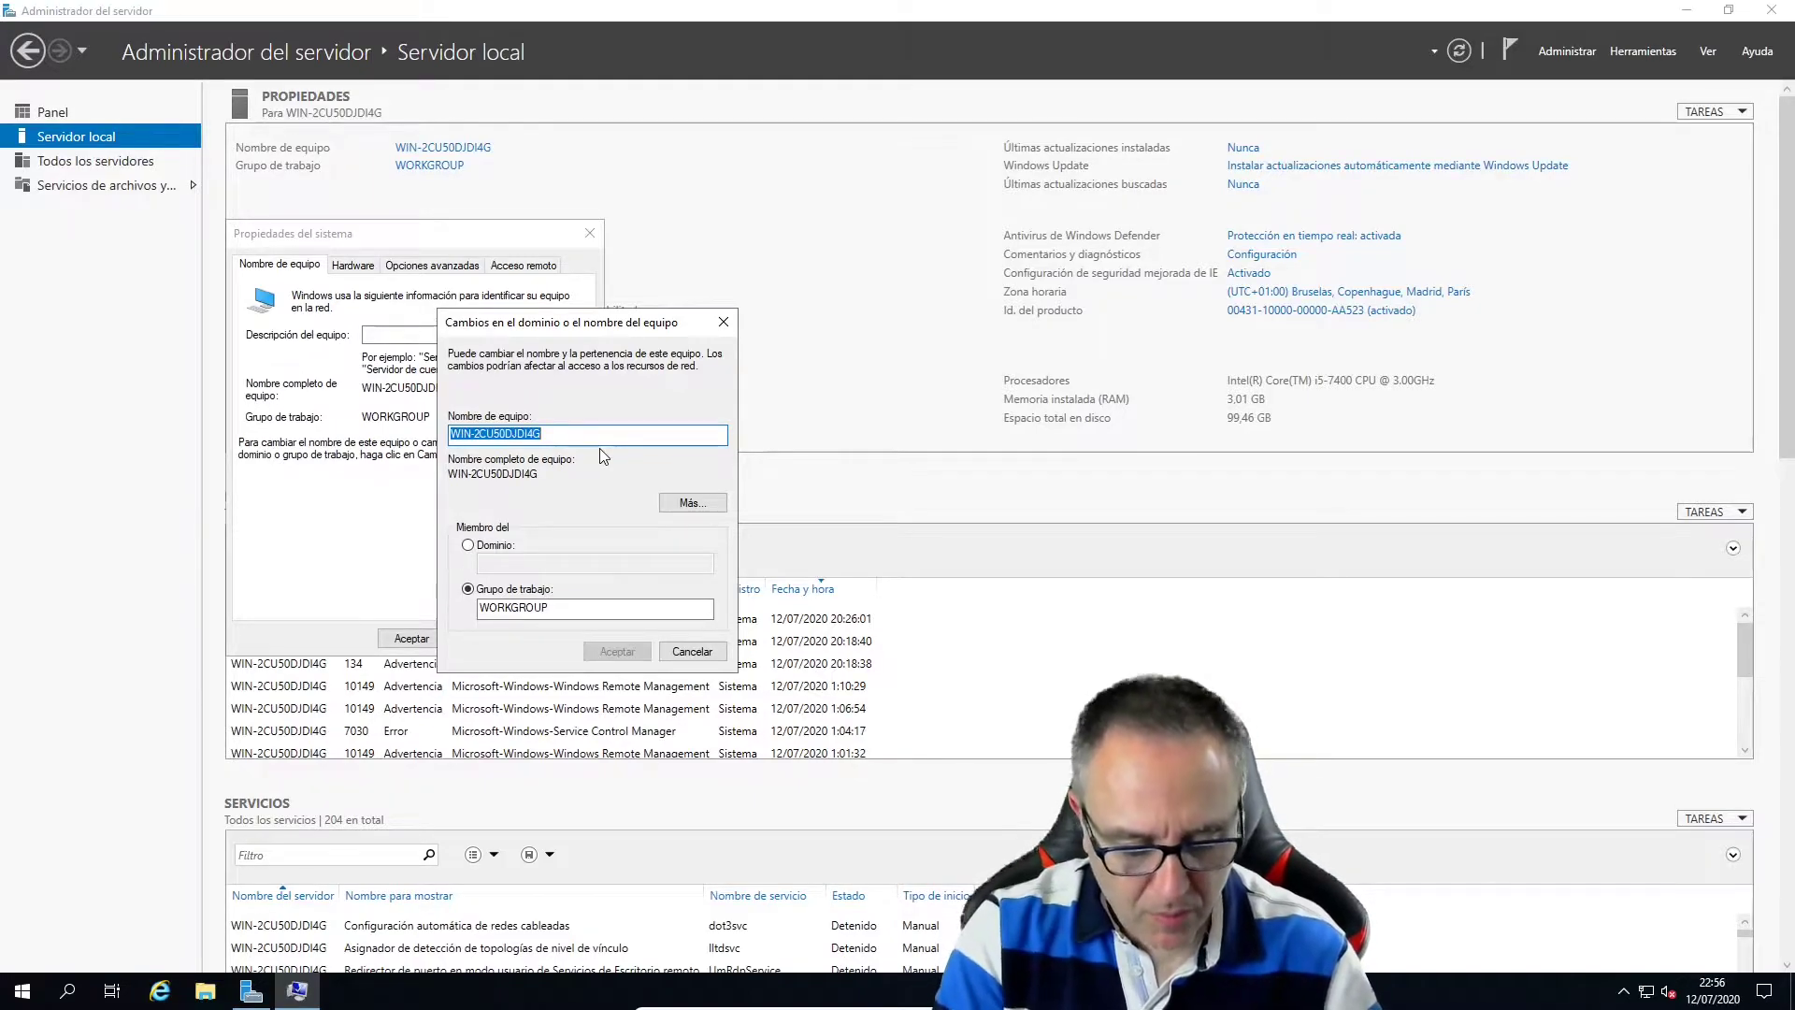
pyautogui.write('DC1')
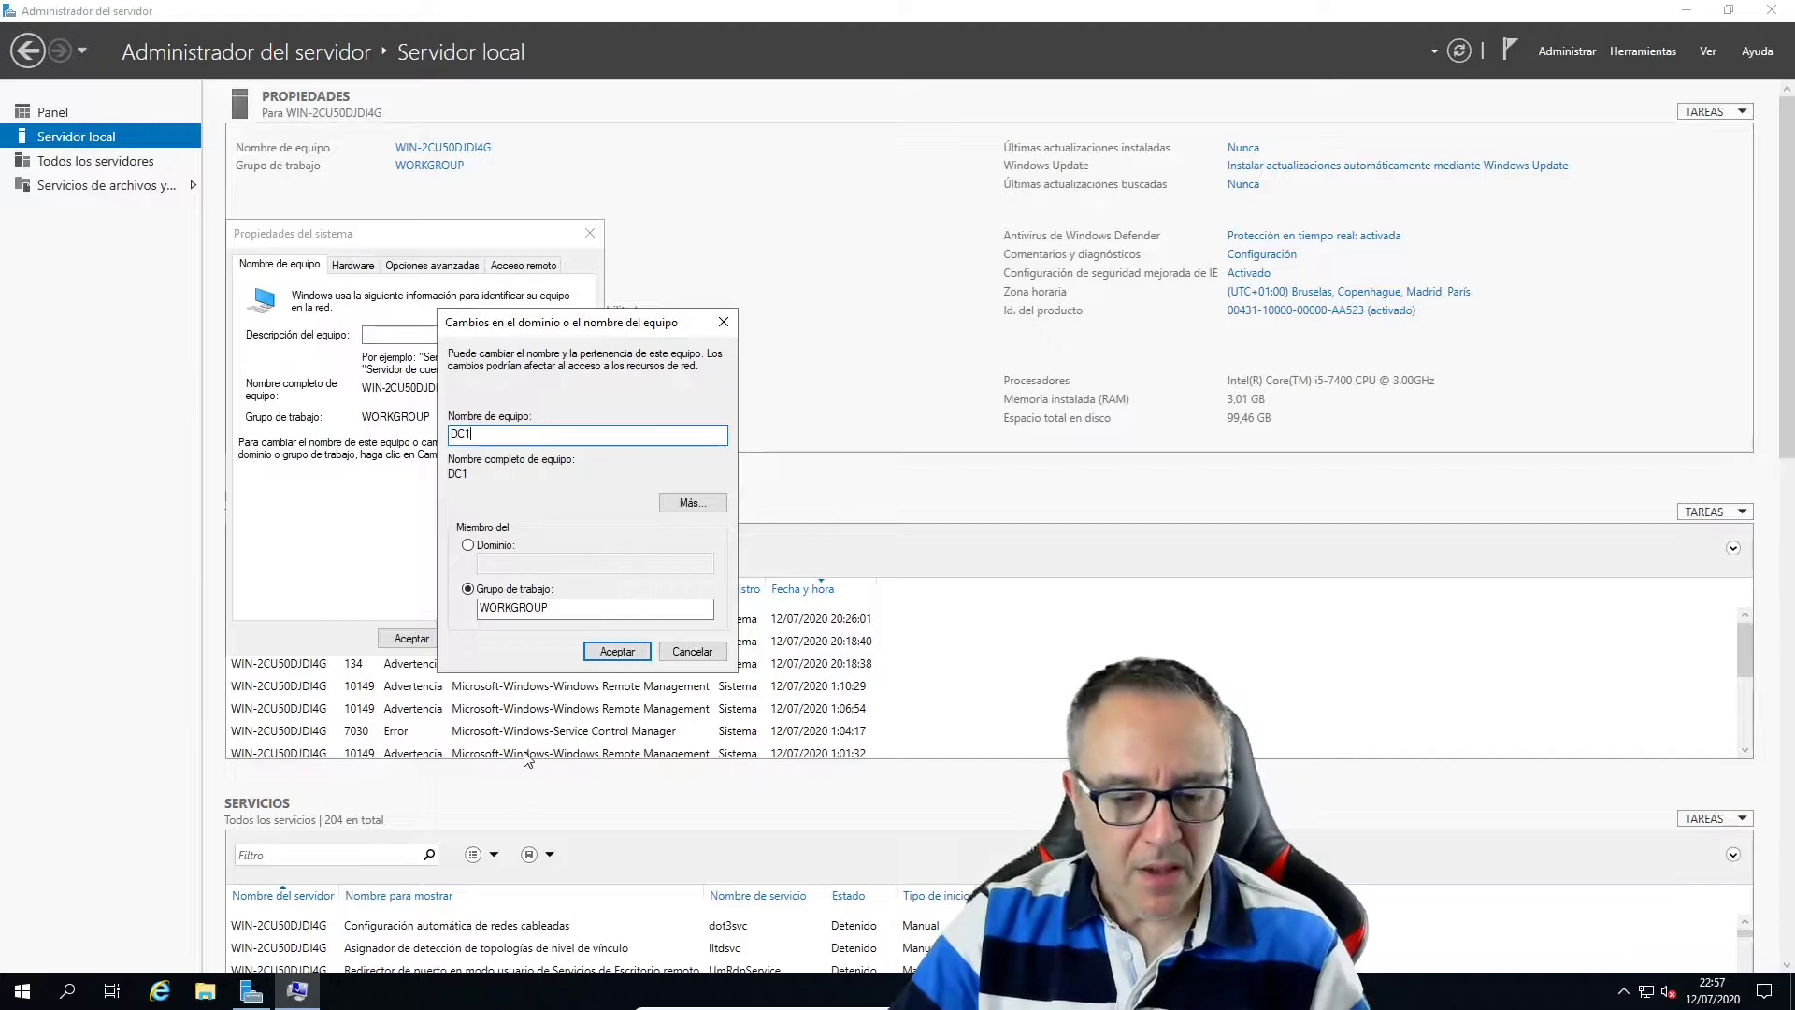
pyautogui.click(557, 617)
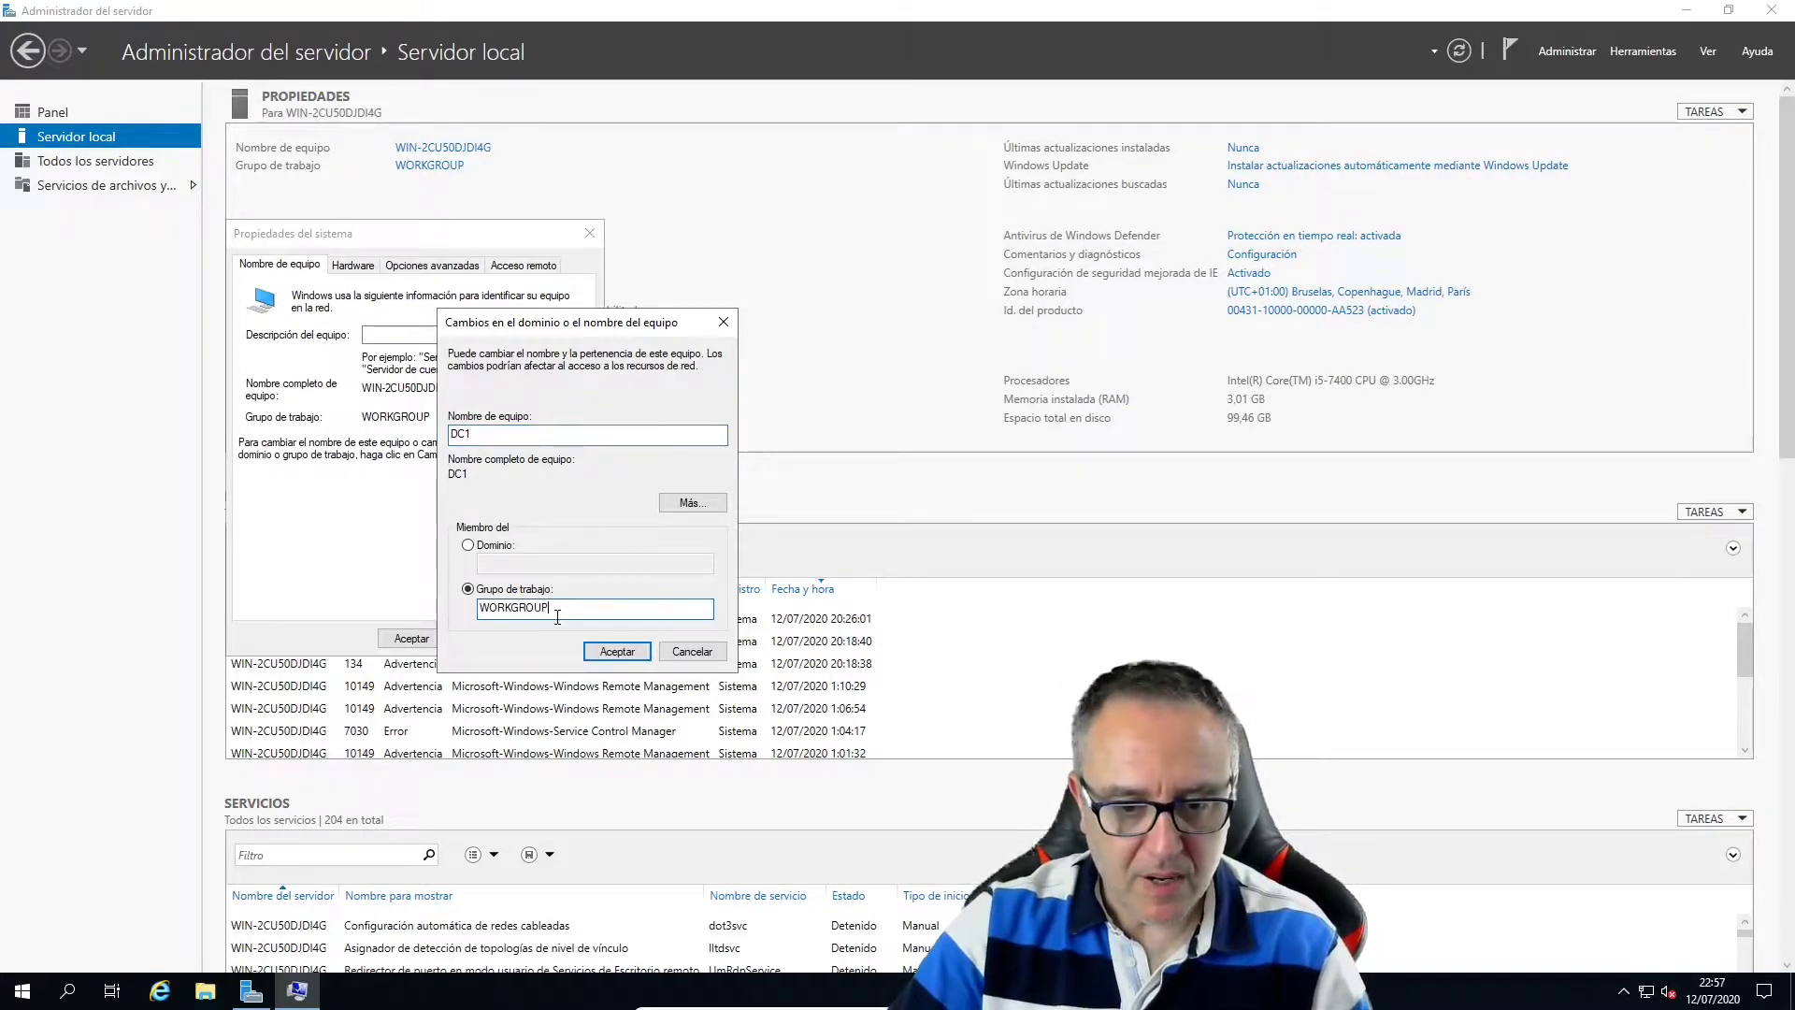
pyautogui.click(608, 651)
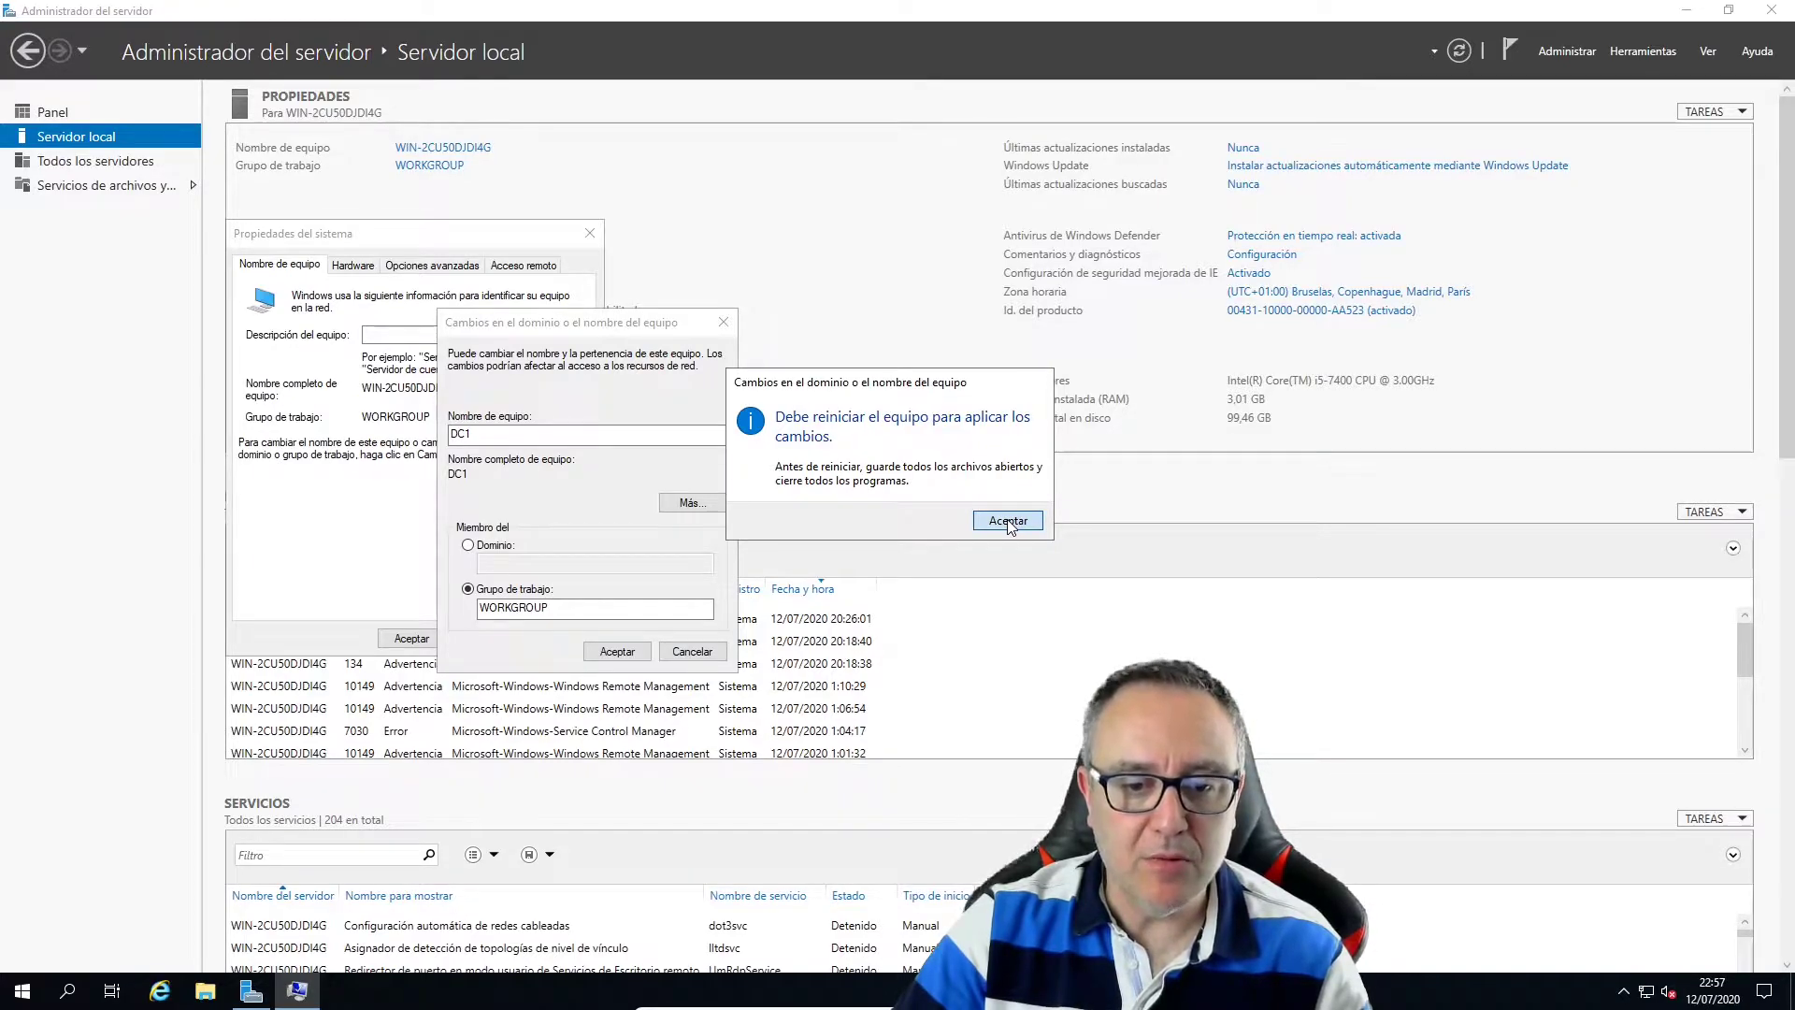
pyautogui.click(1008, 521)
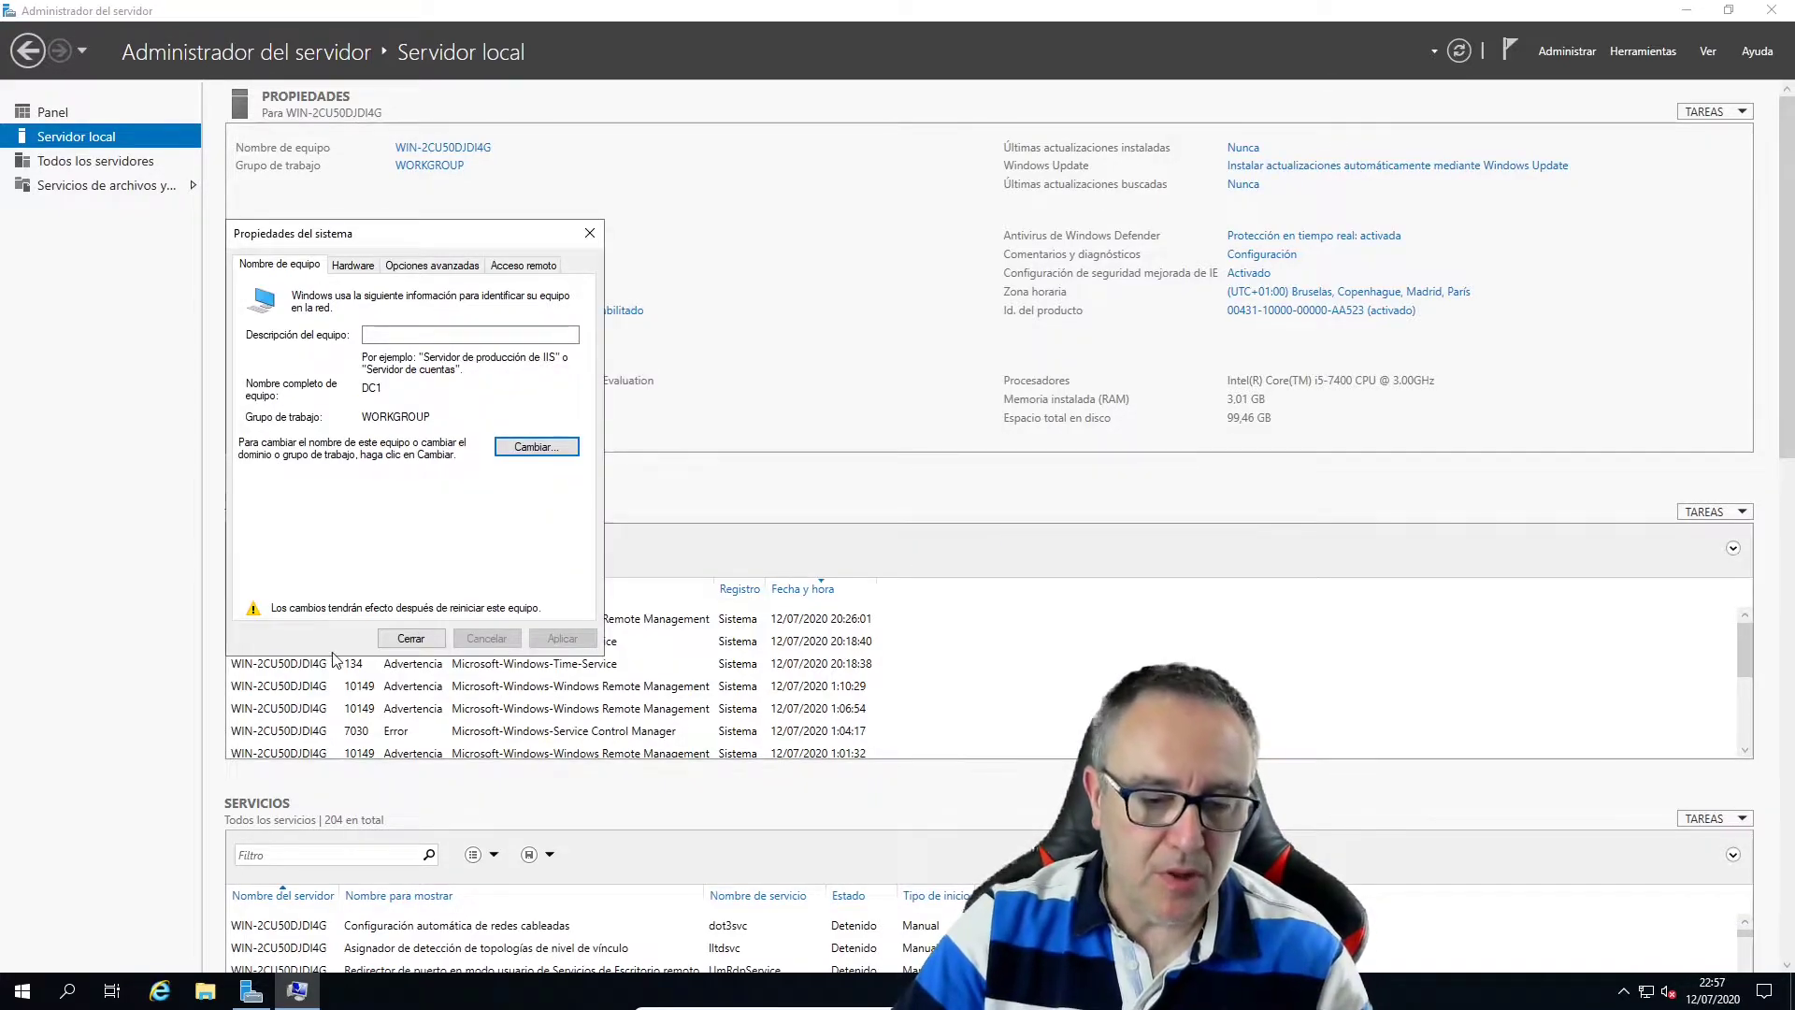
pyautogui.click(410, 637)
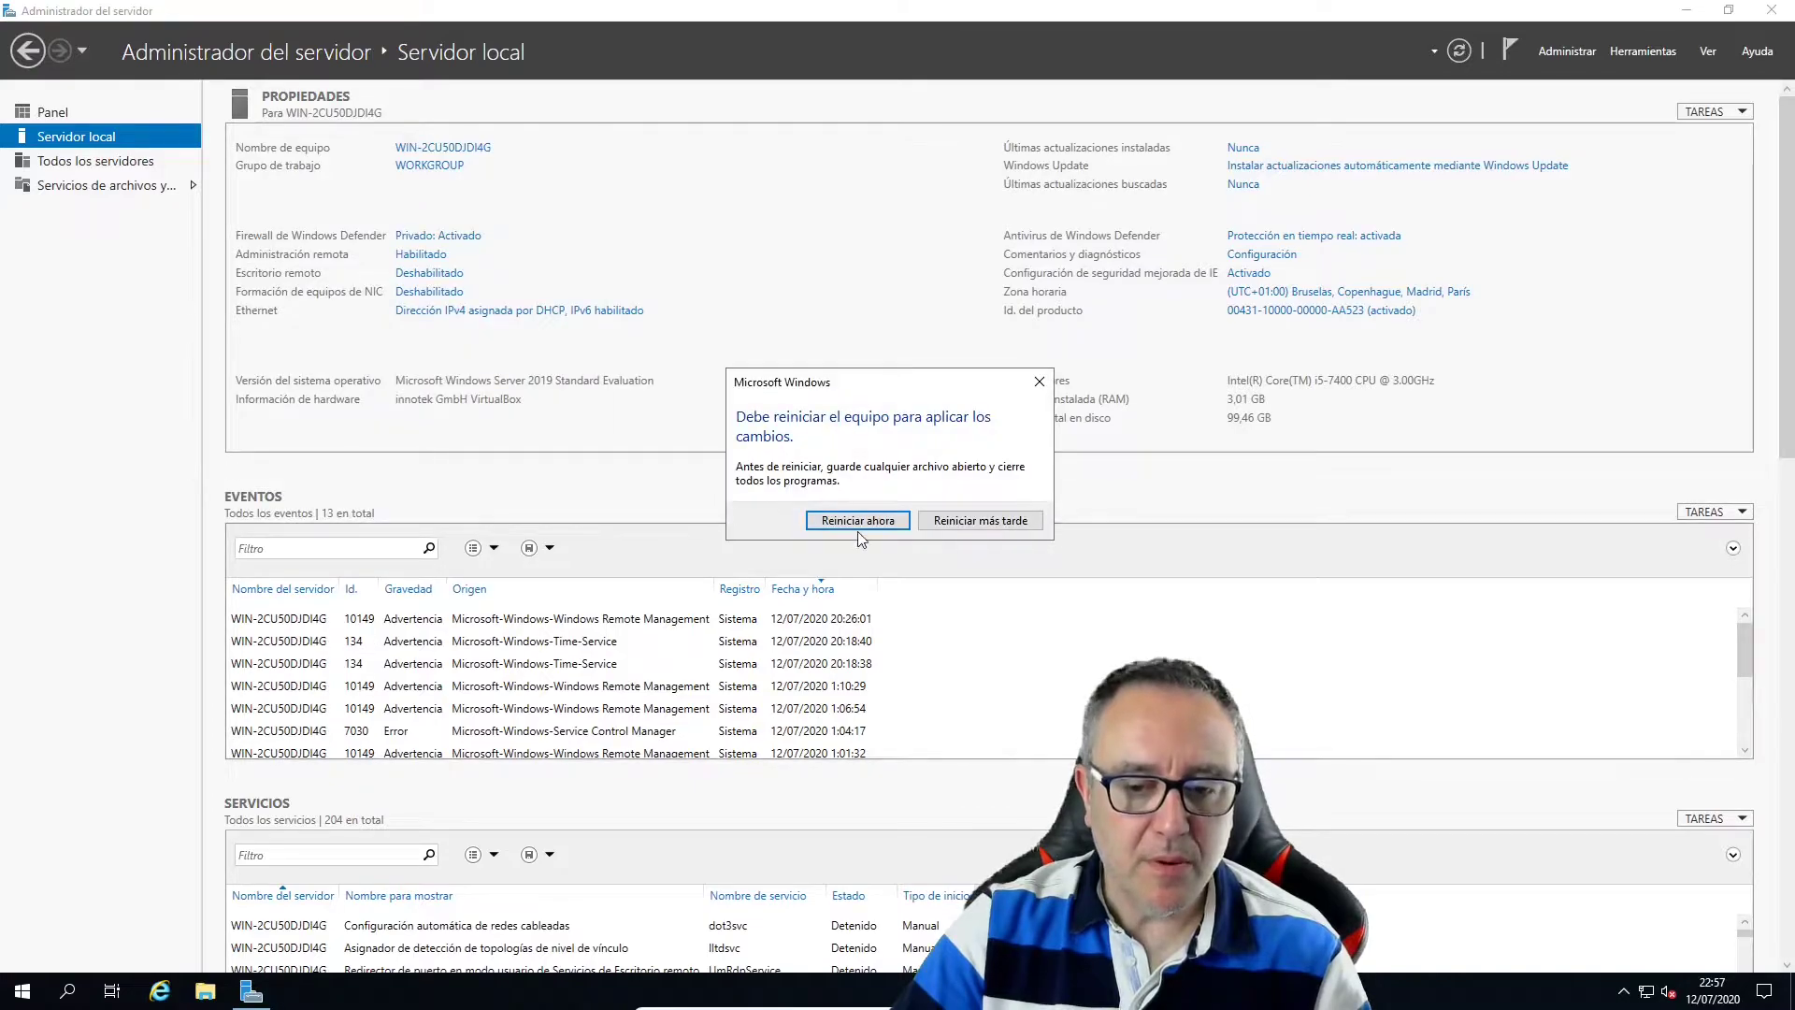
pyautogui.click(969, 521)
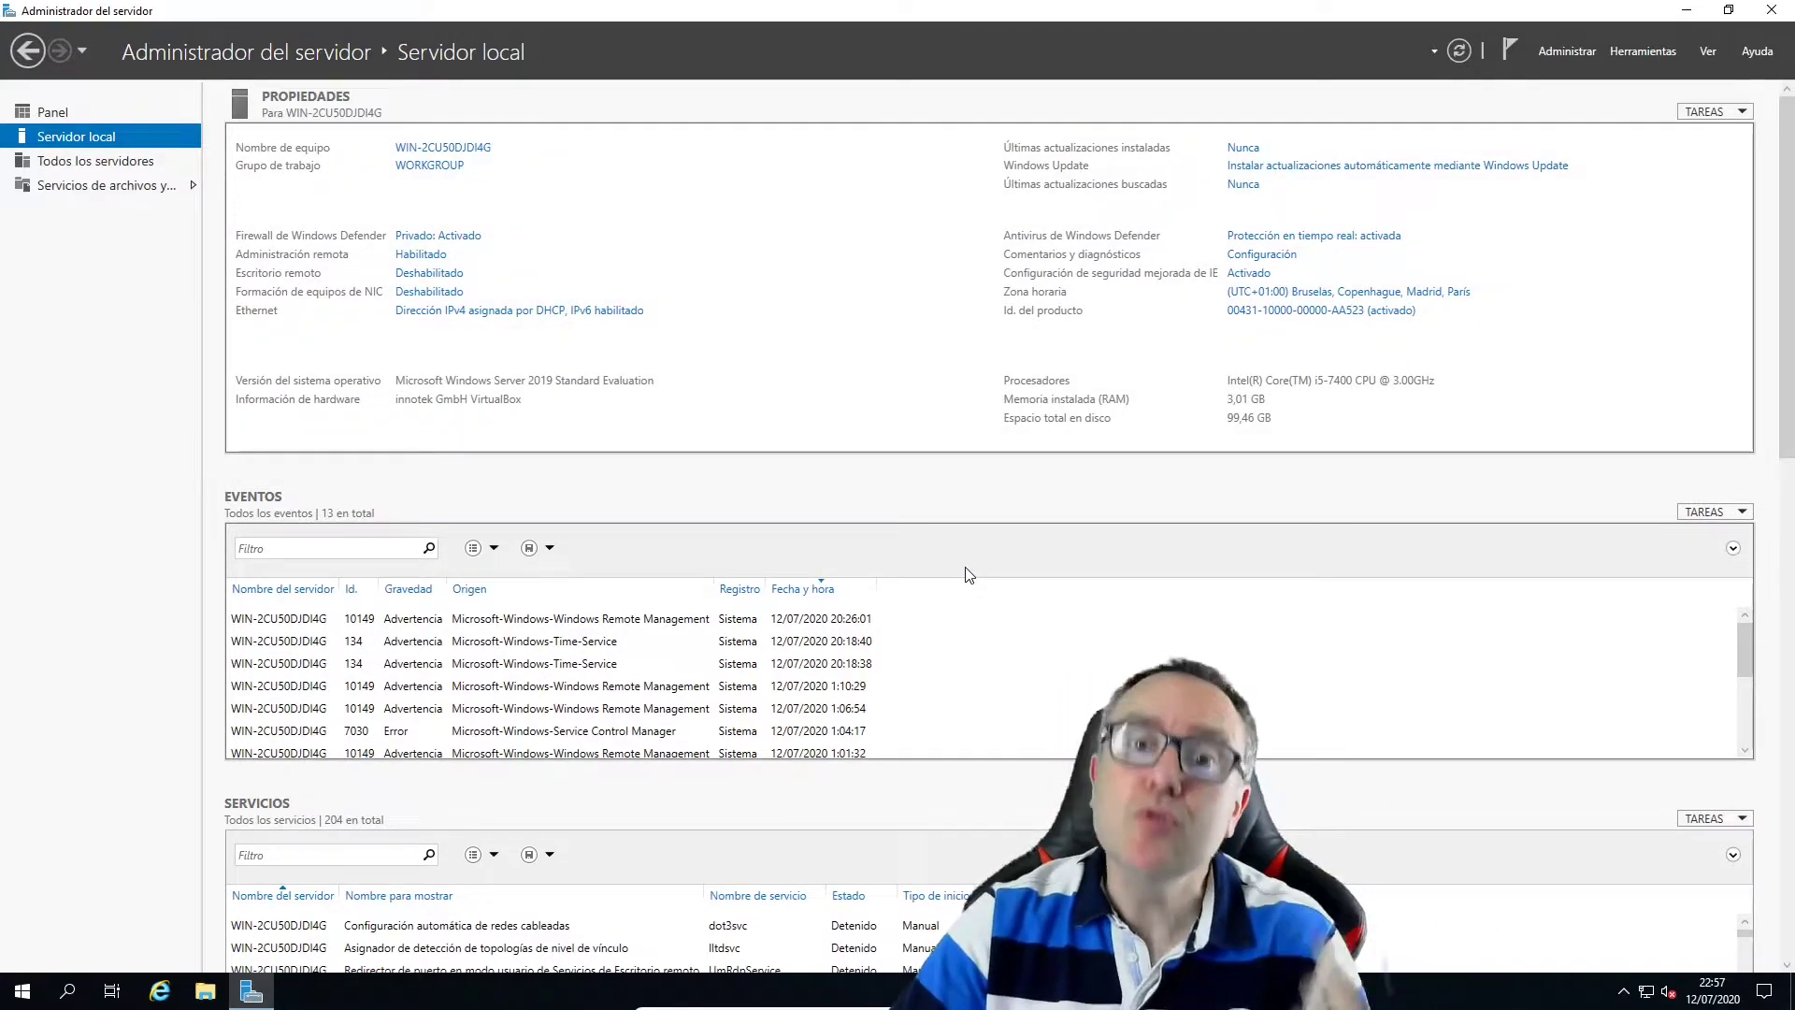
# Disable Internet Protocol version 6 (TCP/IPv6) in the properties of the server's Ethernet connection.
pyautogui.click(481, 318)
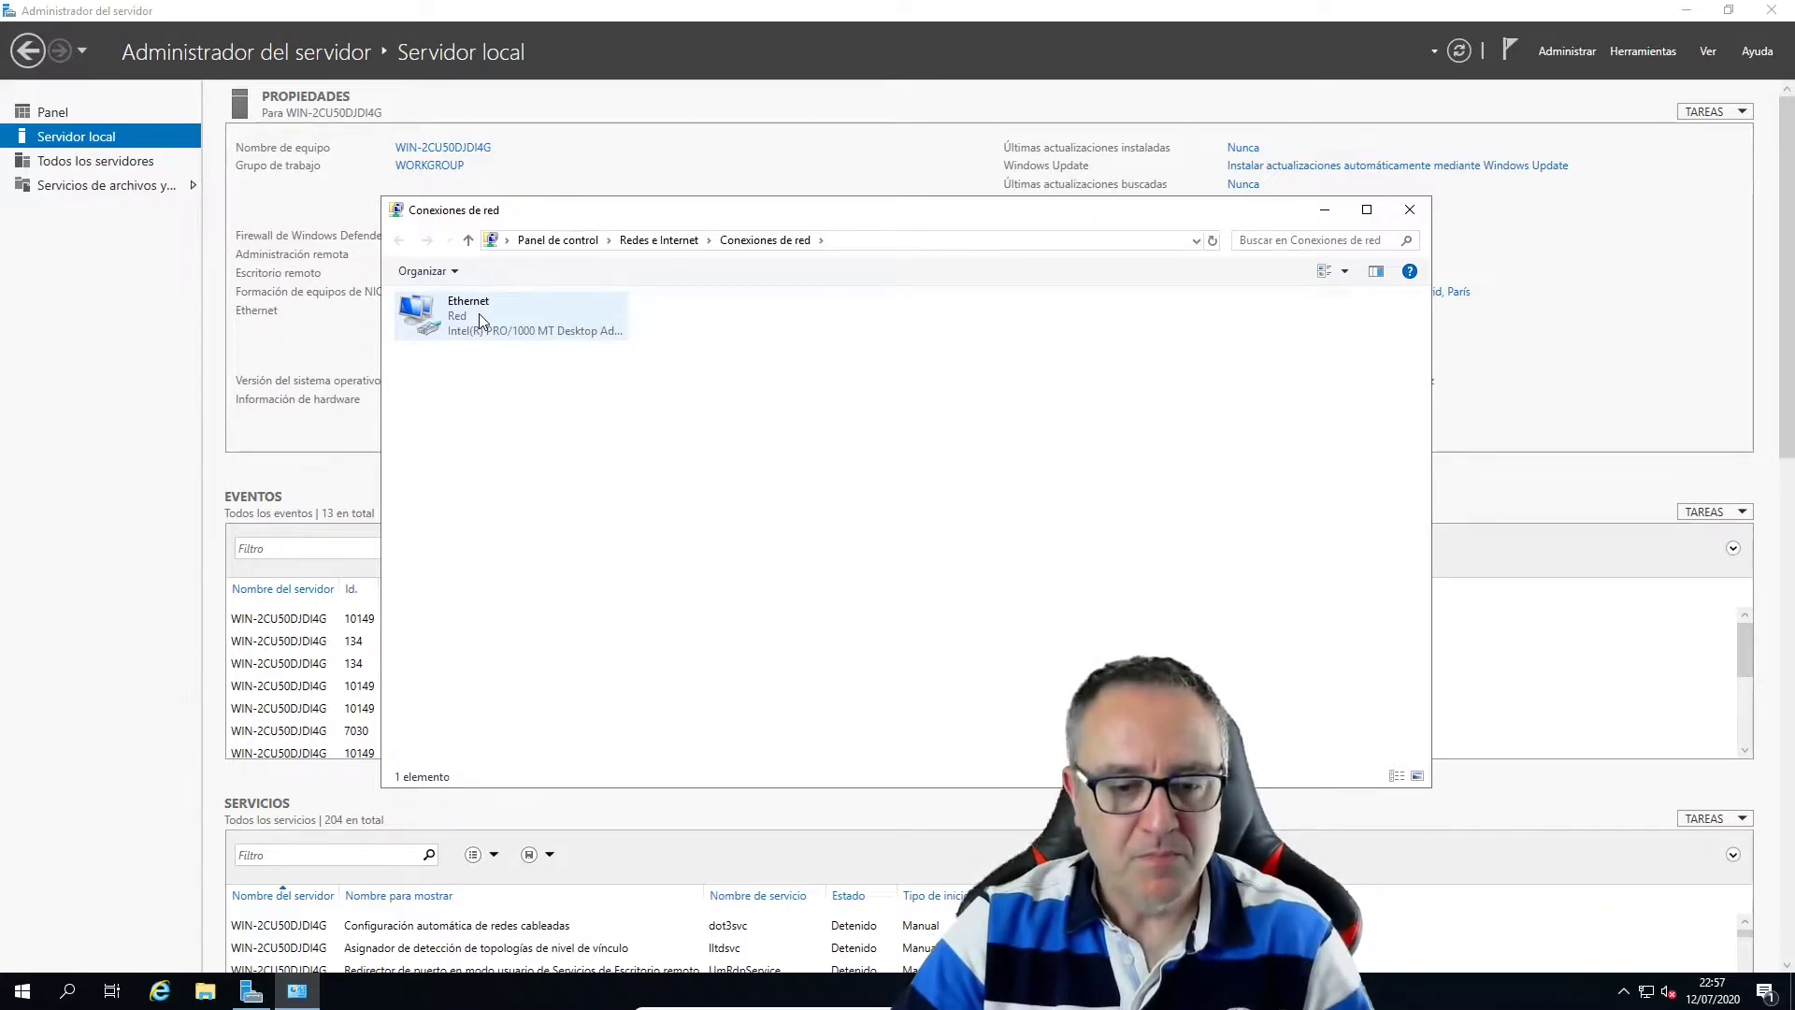
pyautogui.click(1408, 210)
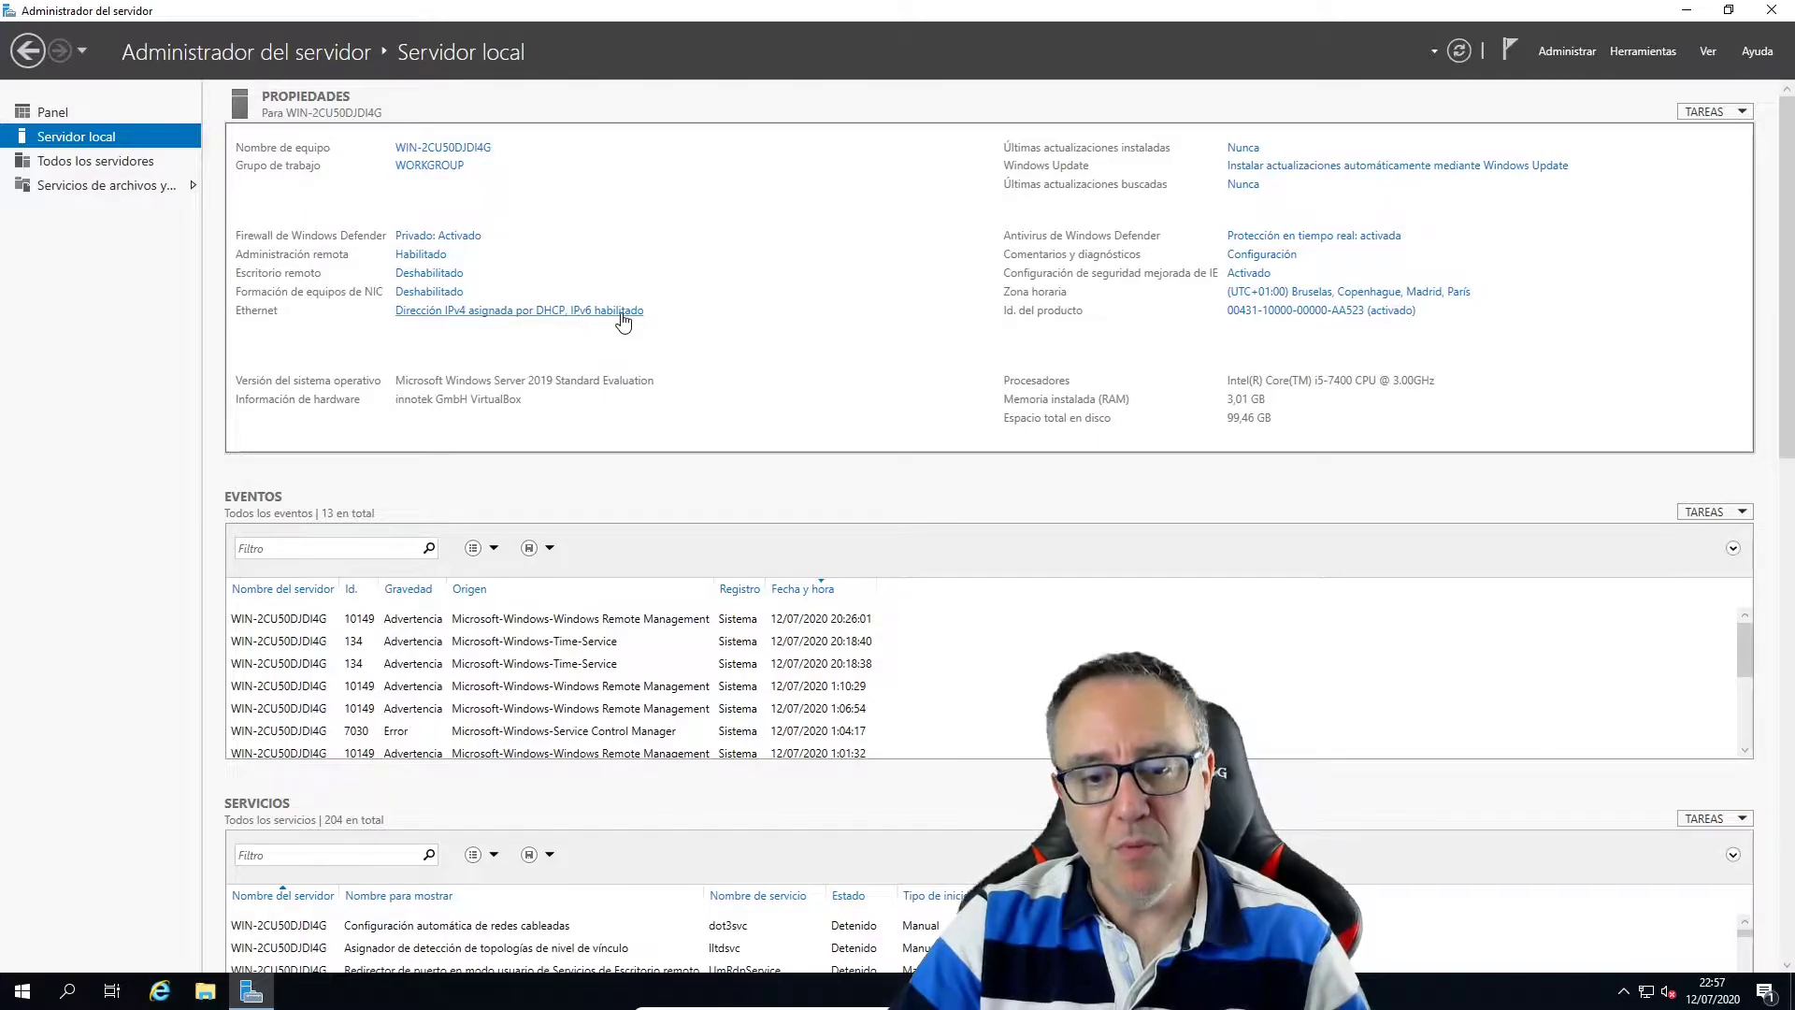
pyautogui.click(502, 318)
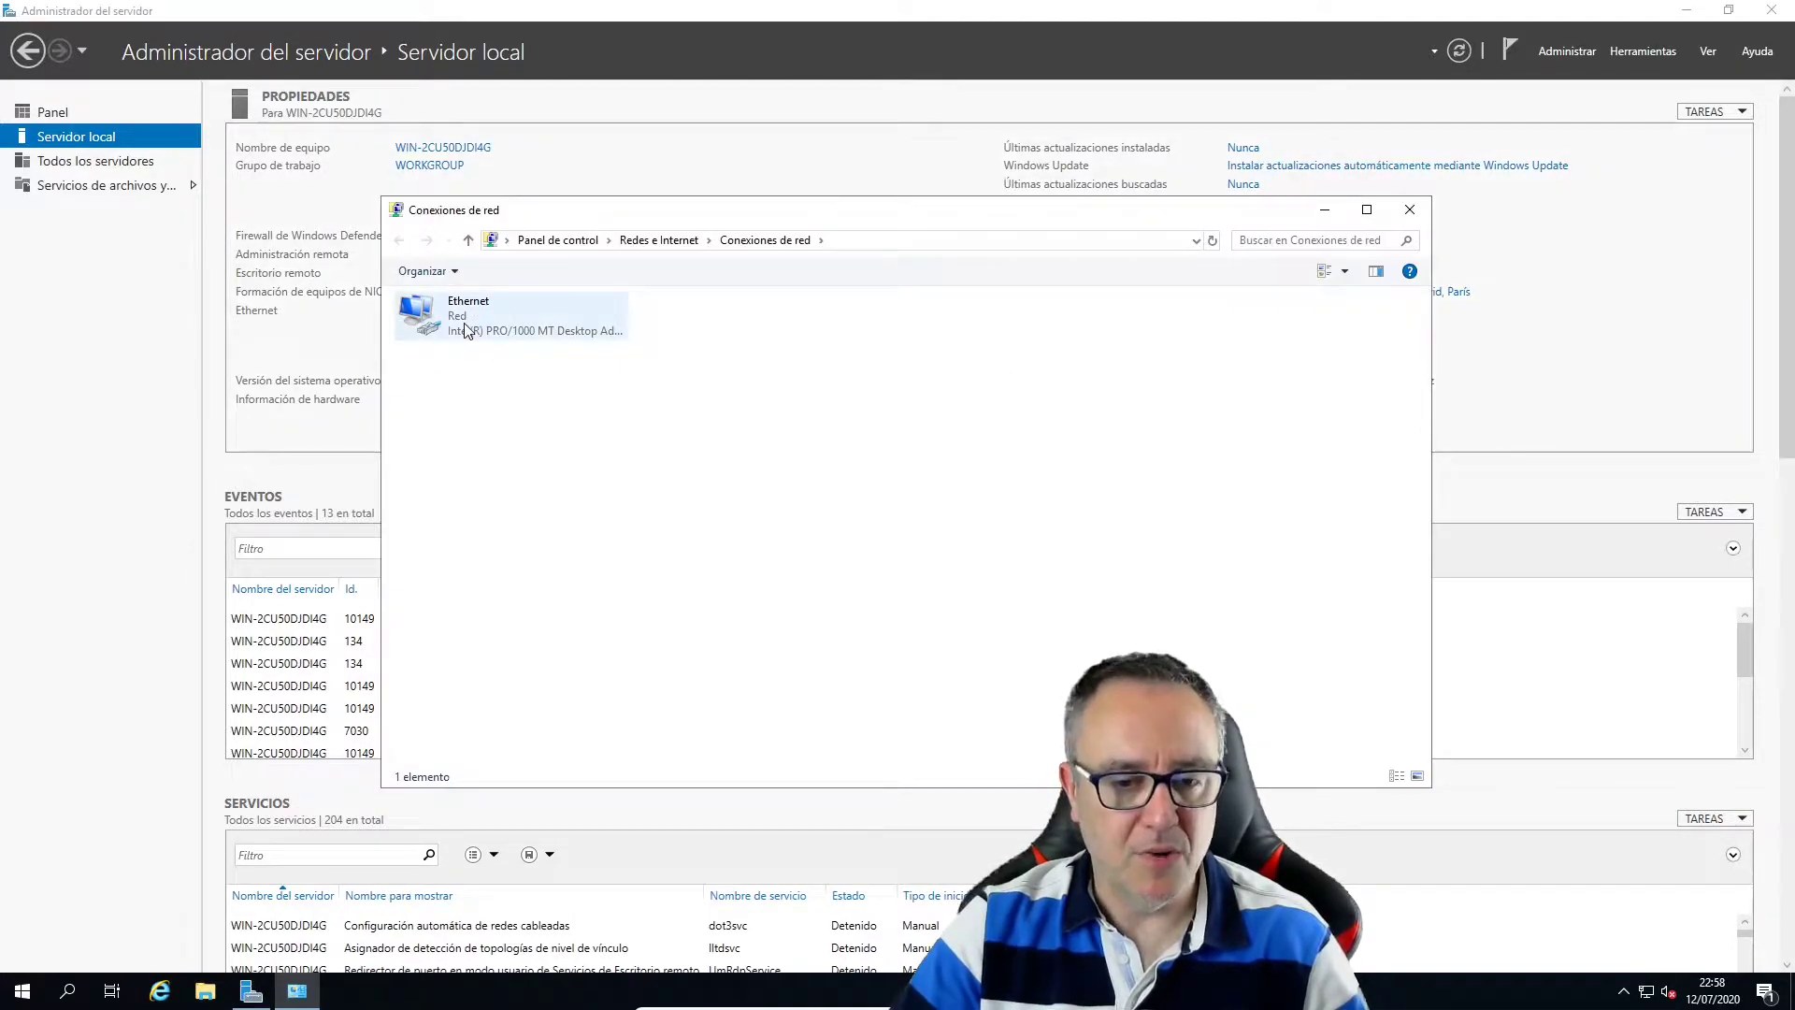
pyautogui.rightClick(473, 323)
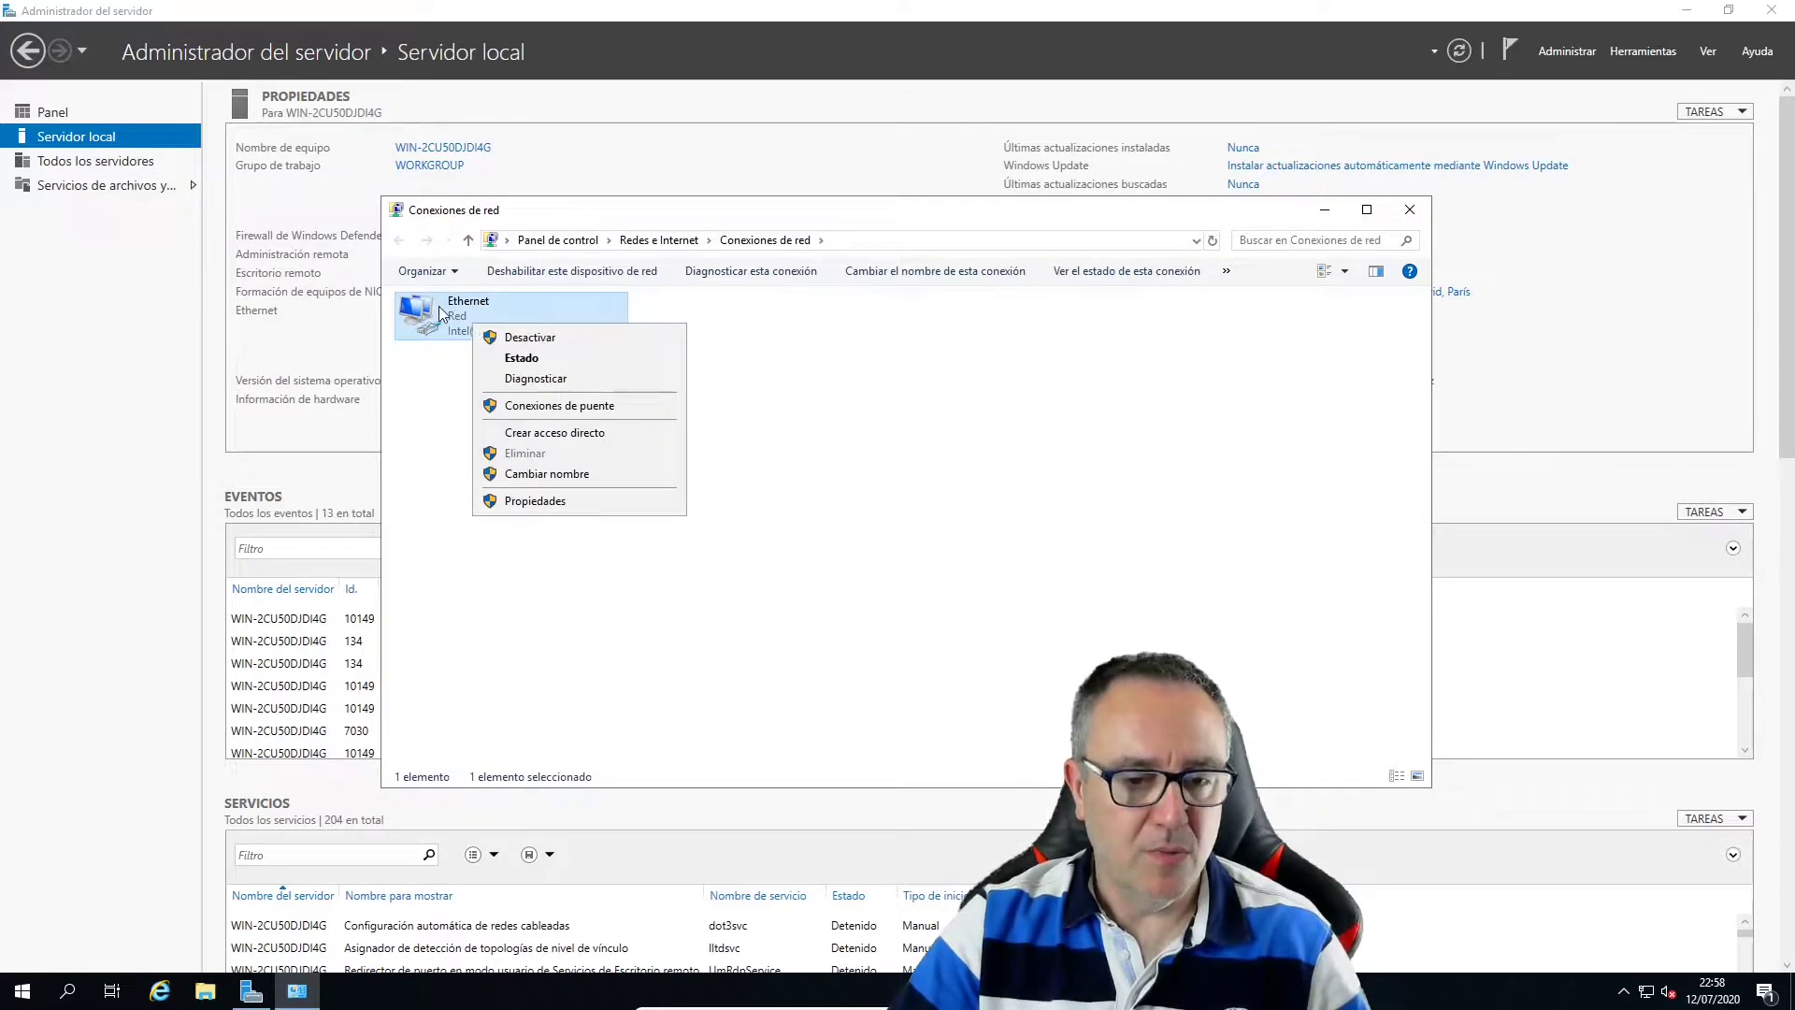
pyautogui.click(529, 358)
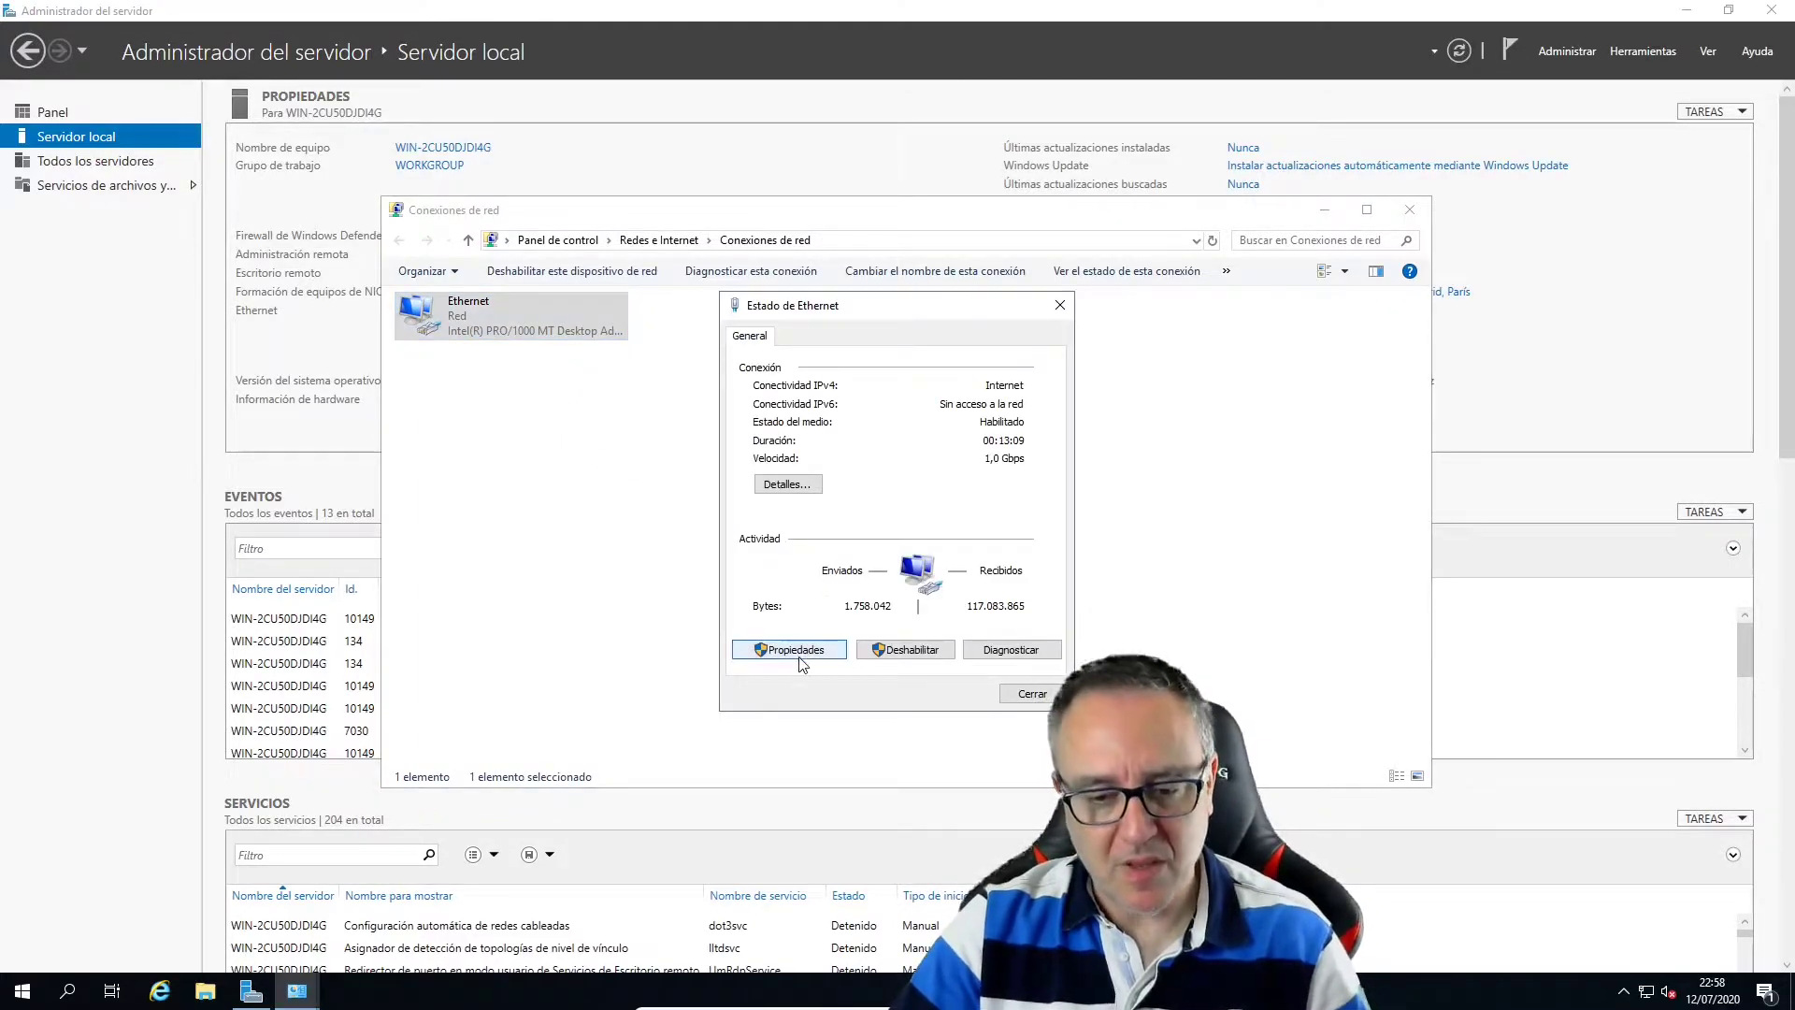
pyautogui.click(797, 651)
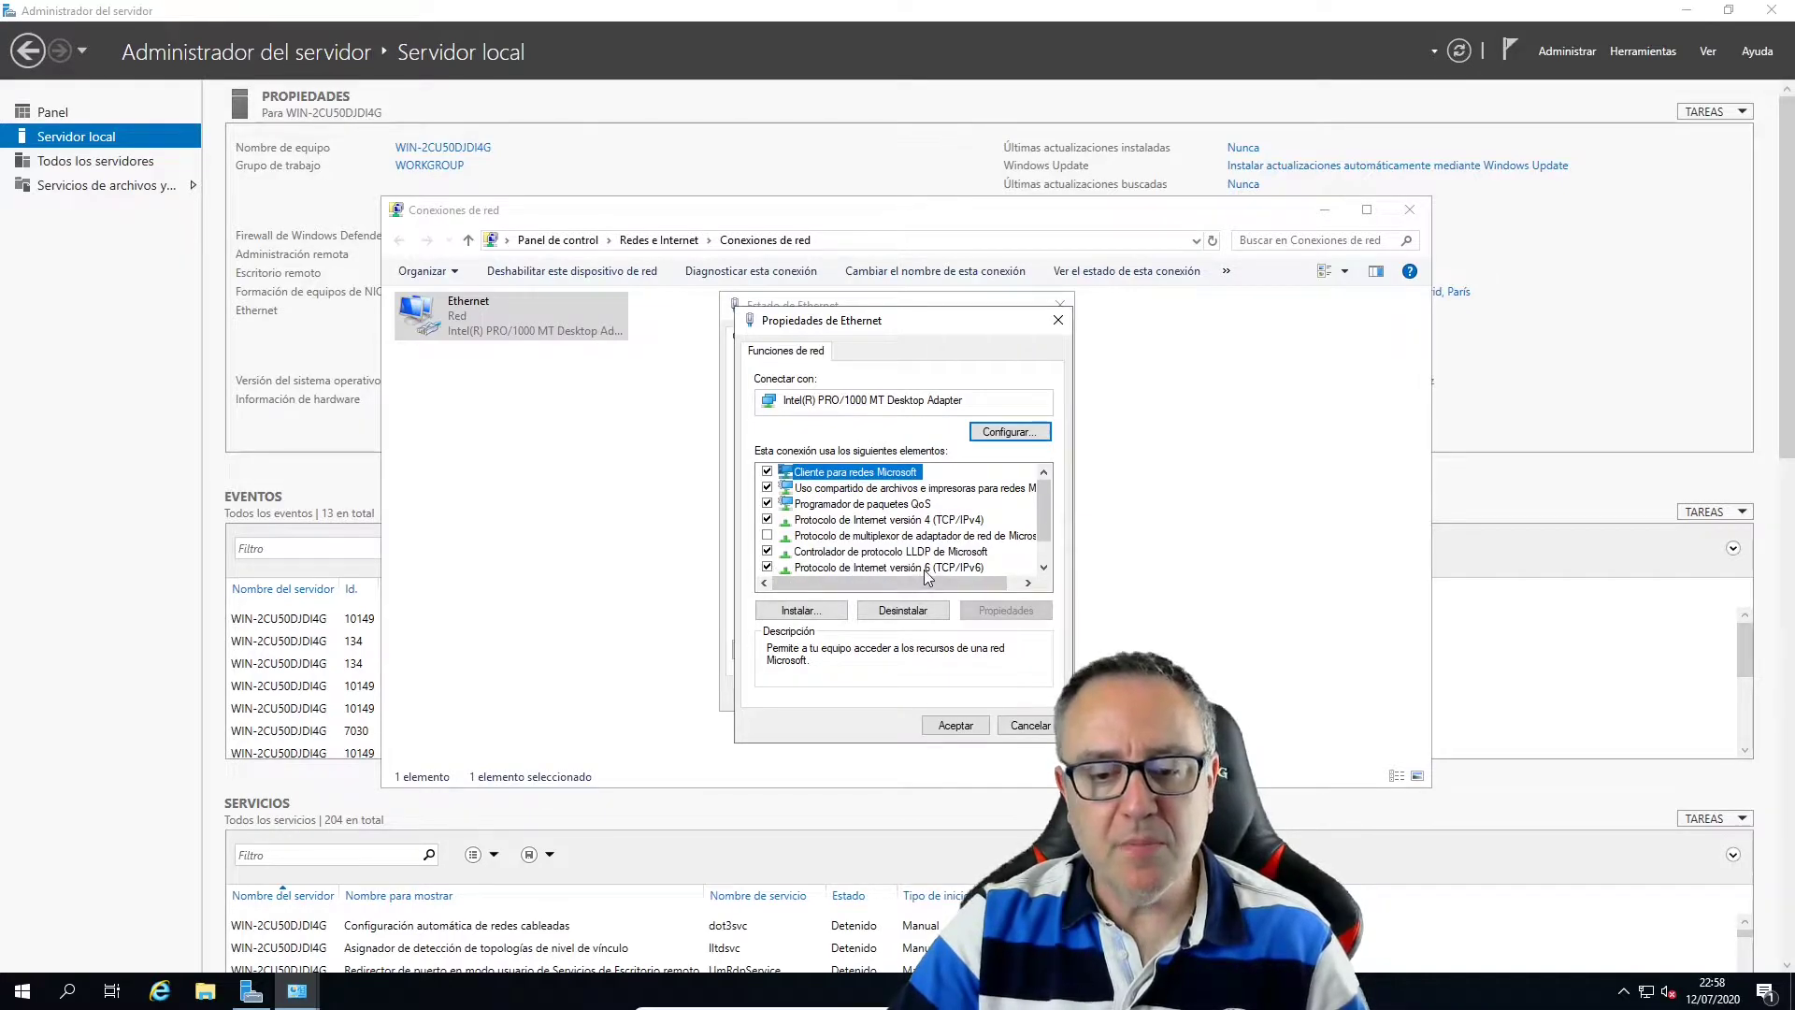
pyautogui.click(766, 568)
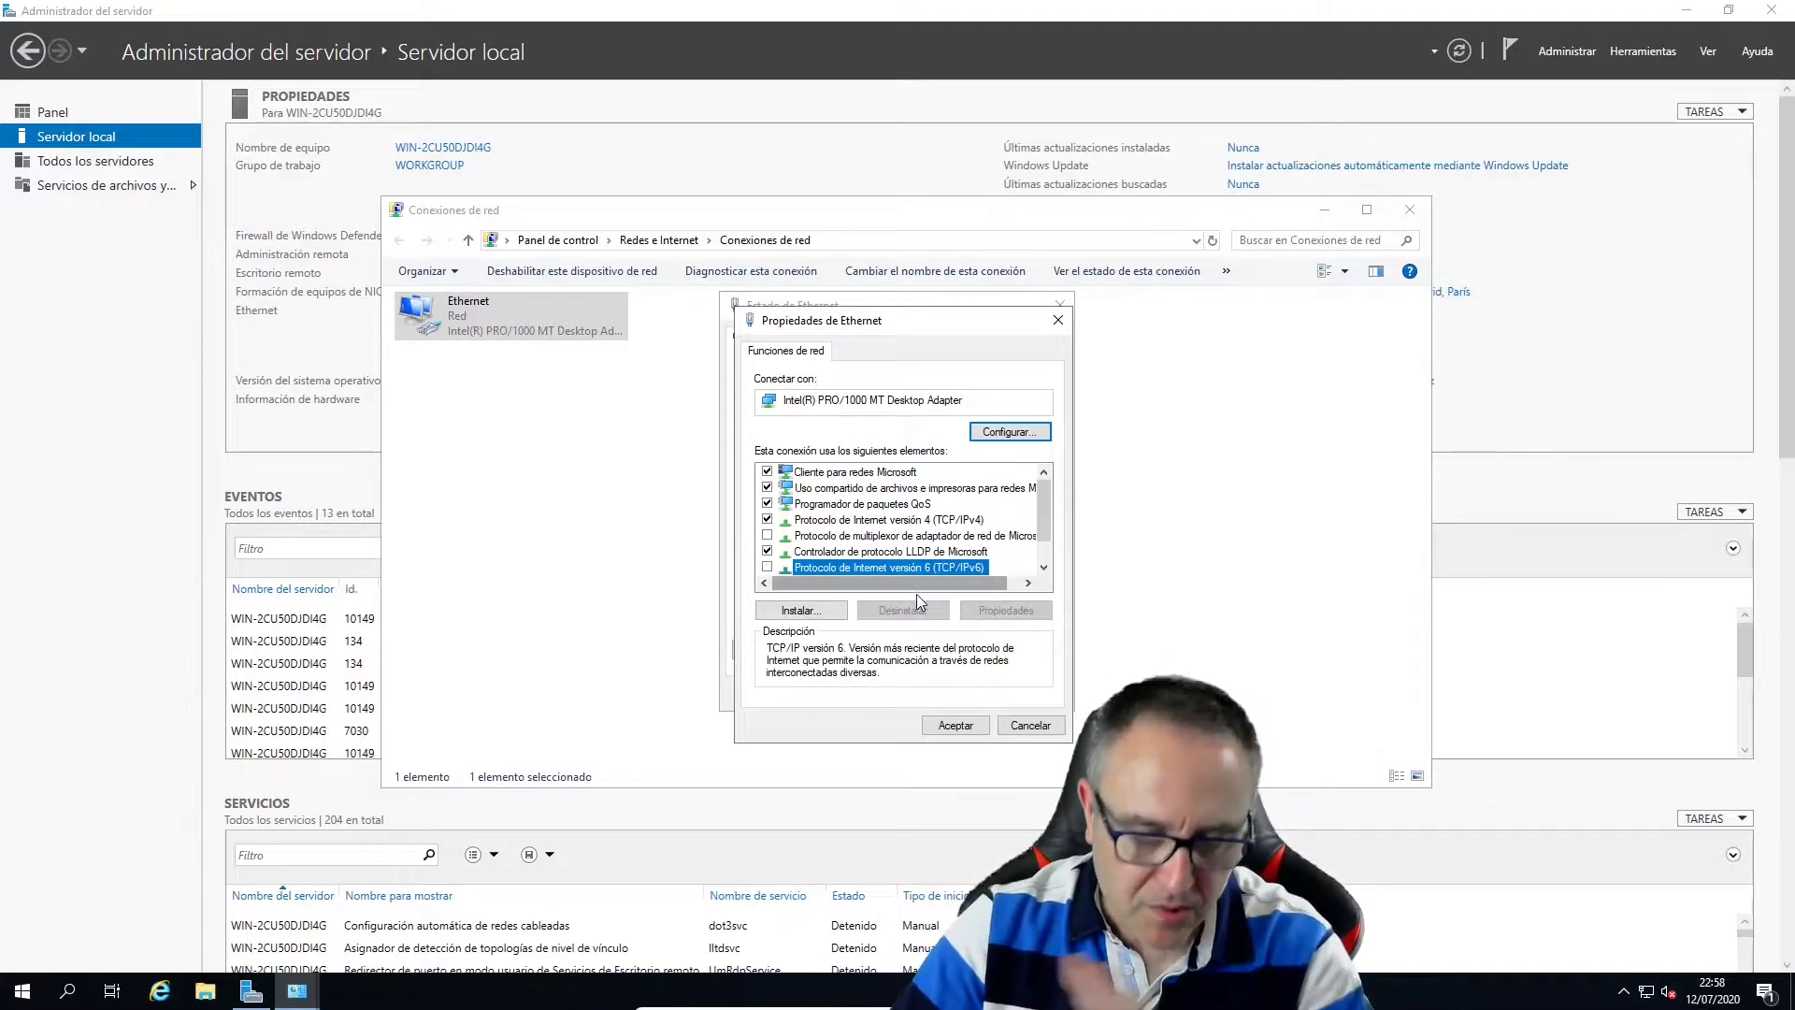
# Give the Ethernet connection the static IPv4 address 192.168.0.125 with subnet mask 255.255.255.0 and default gateway 192.168.0.1.
pyautogui.doubleClick(920, 521)
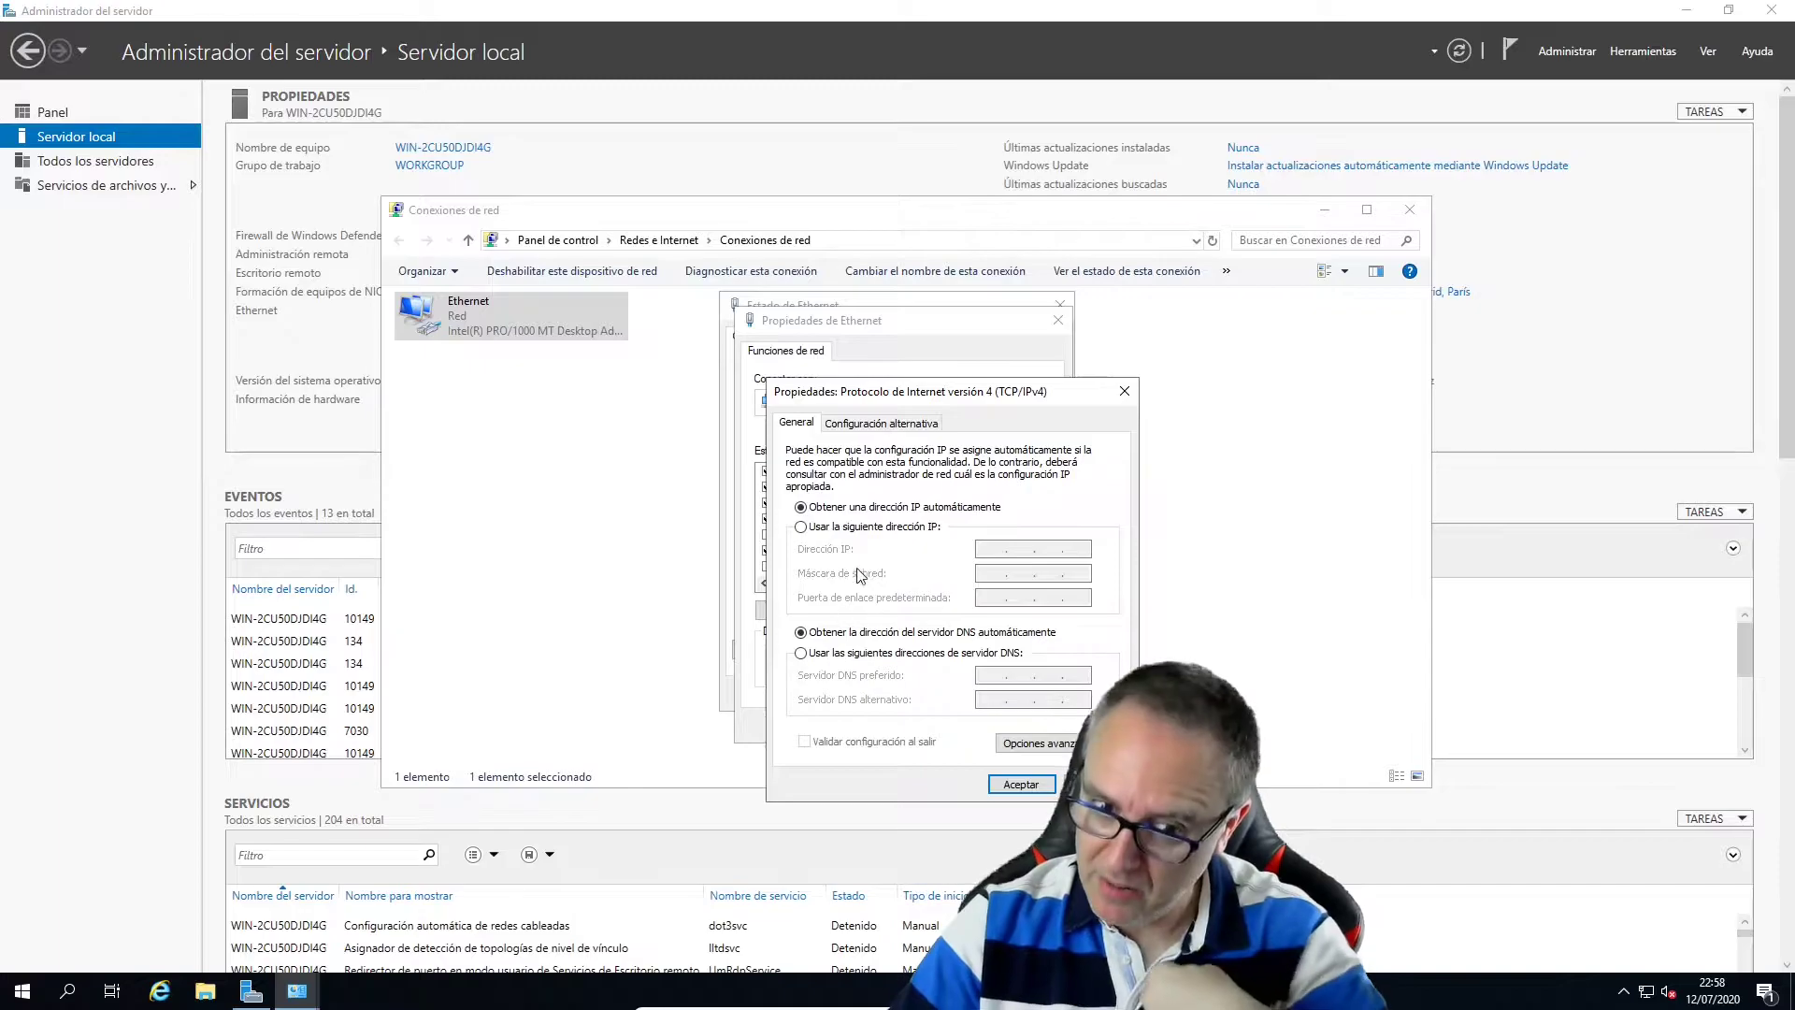
pyautogui.click(858, 531)
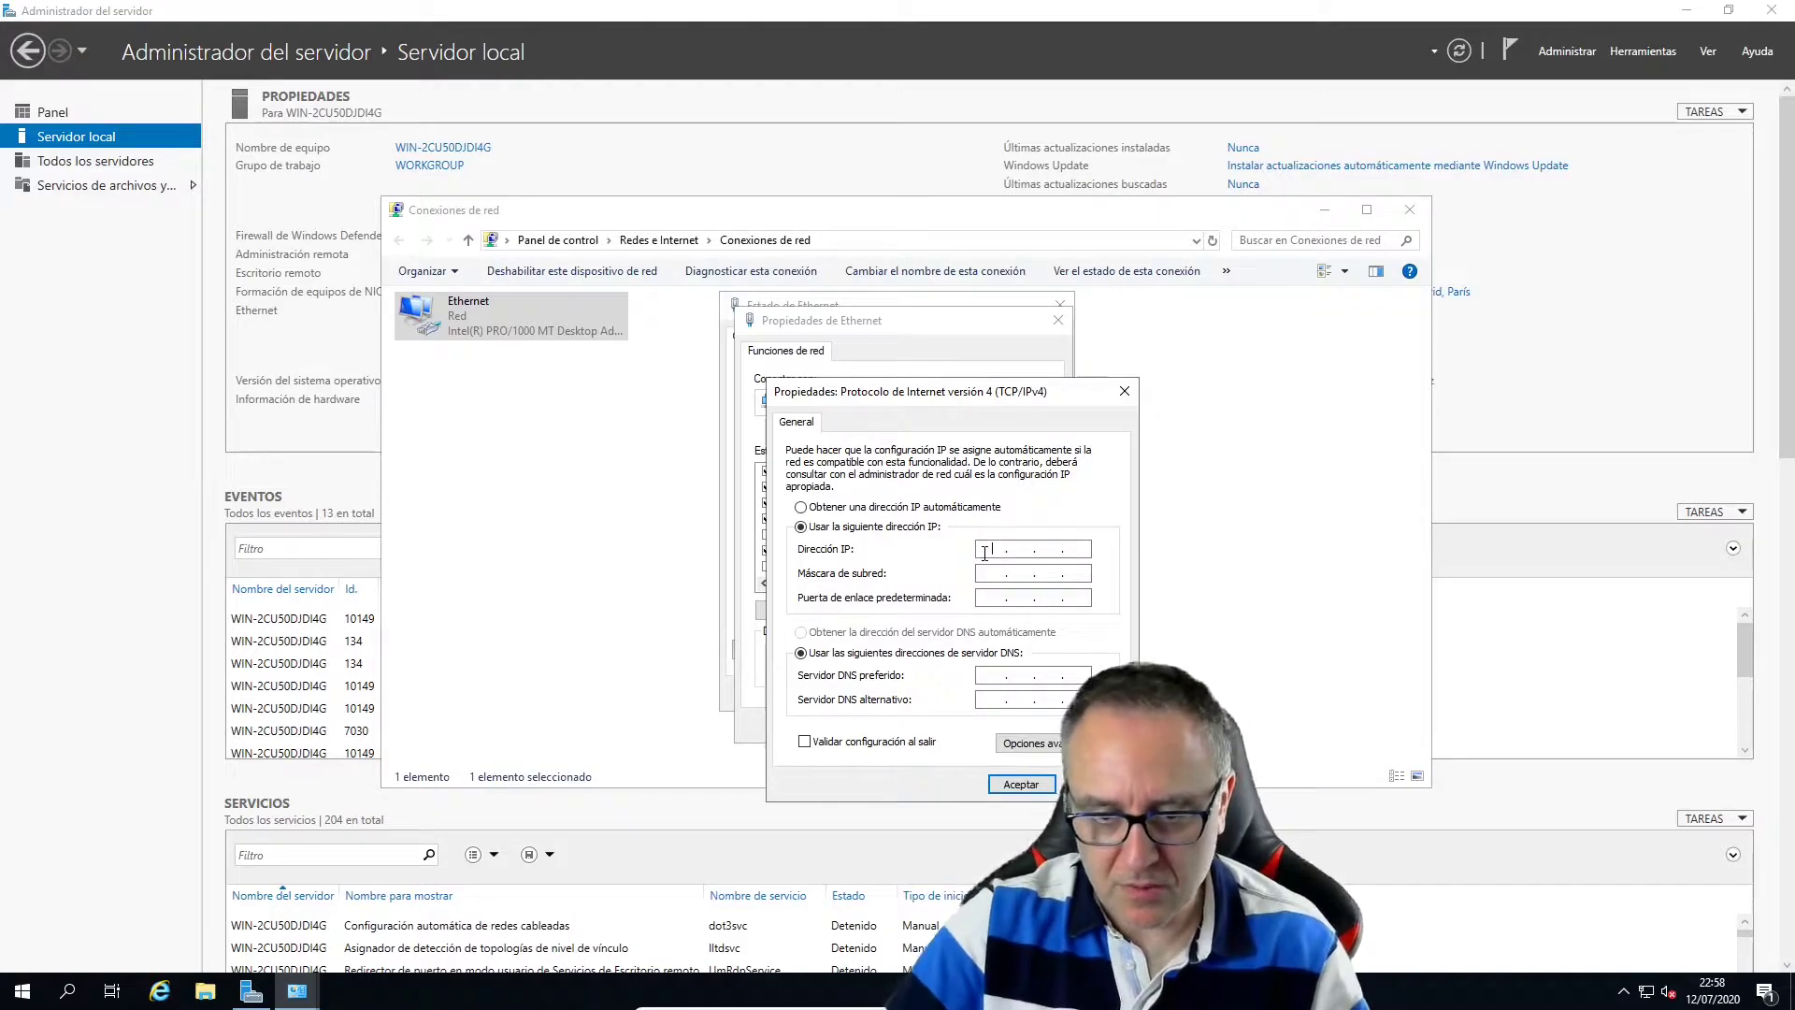
pyautogui.write('192 . 168 . 0 .')
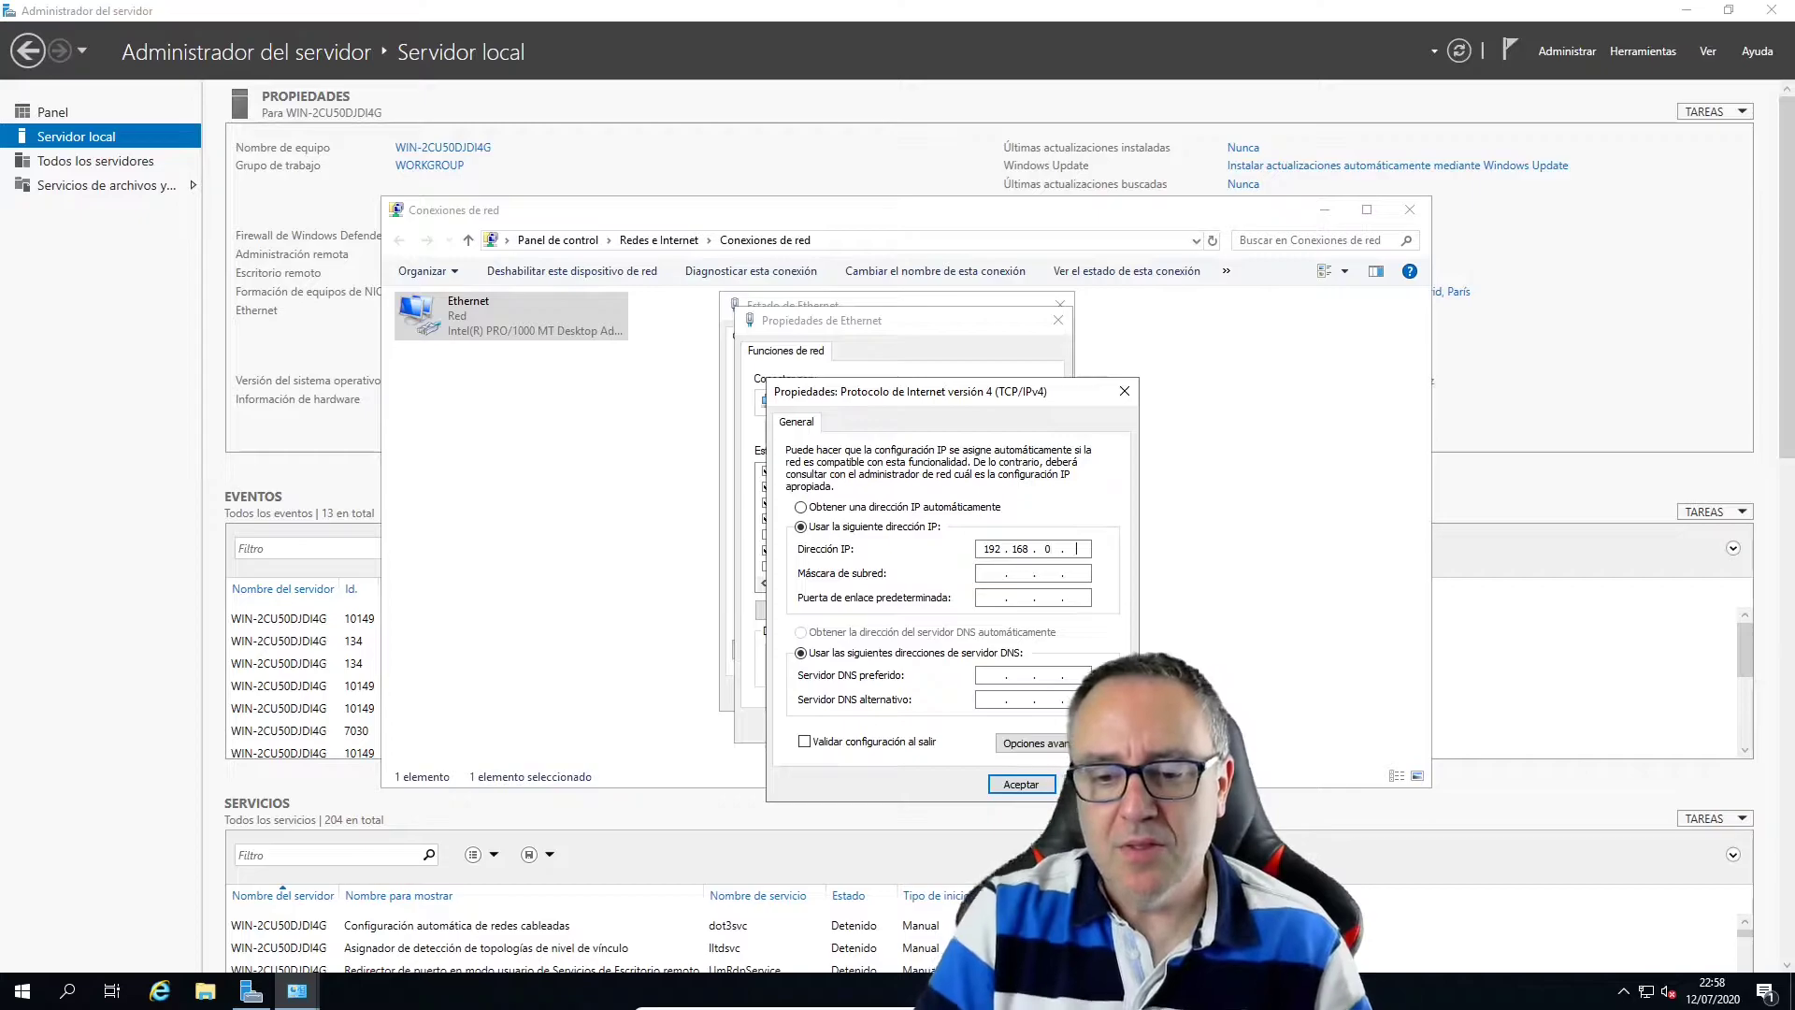
pyautogui.write(' 125')
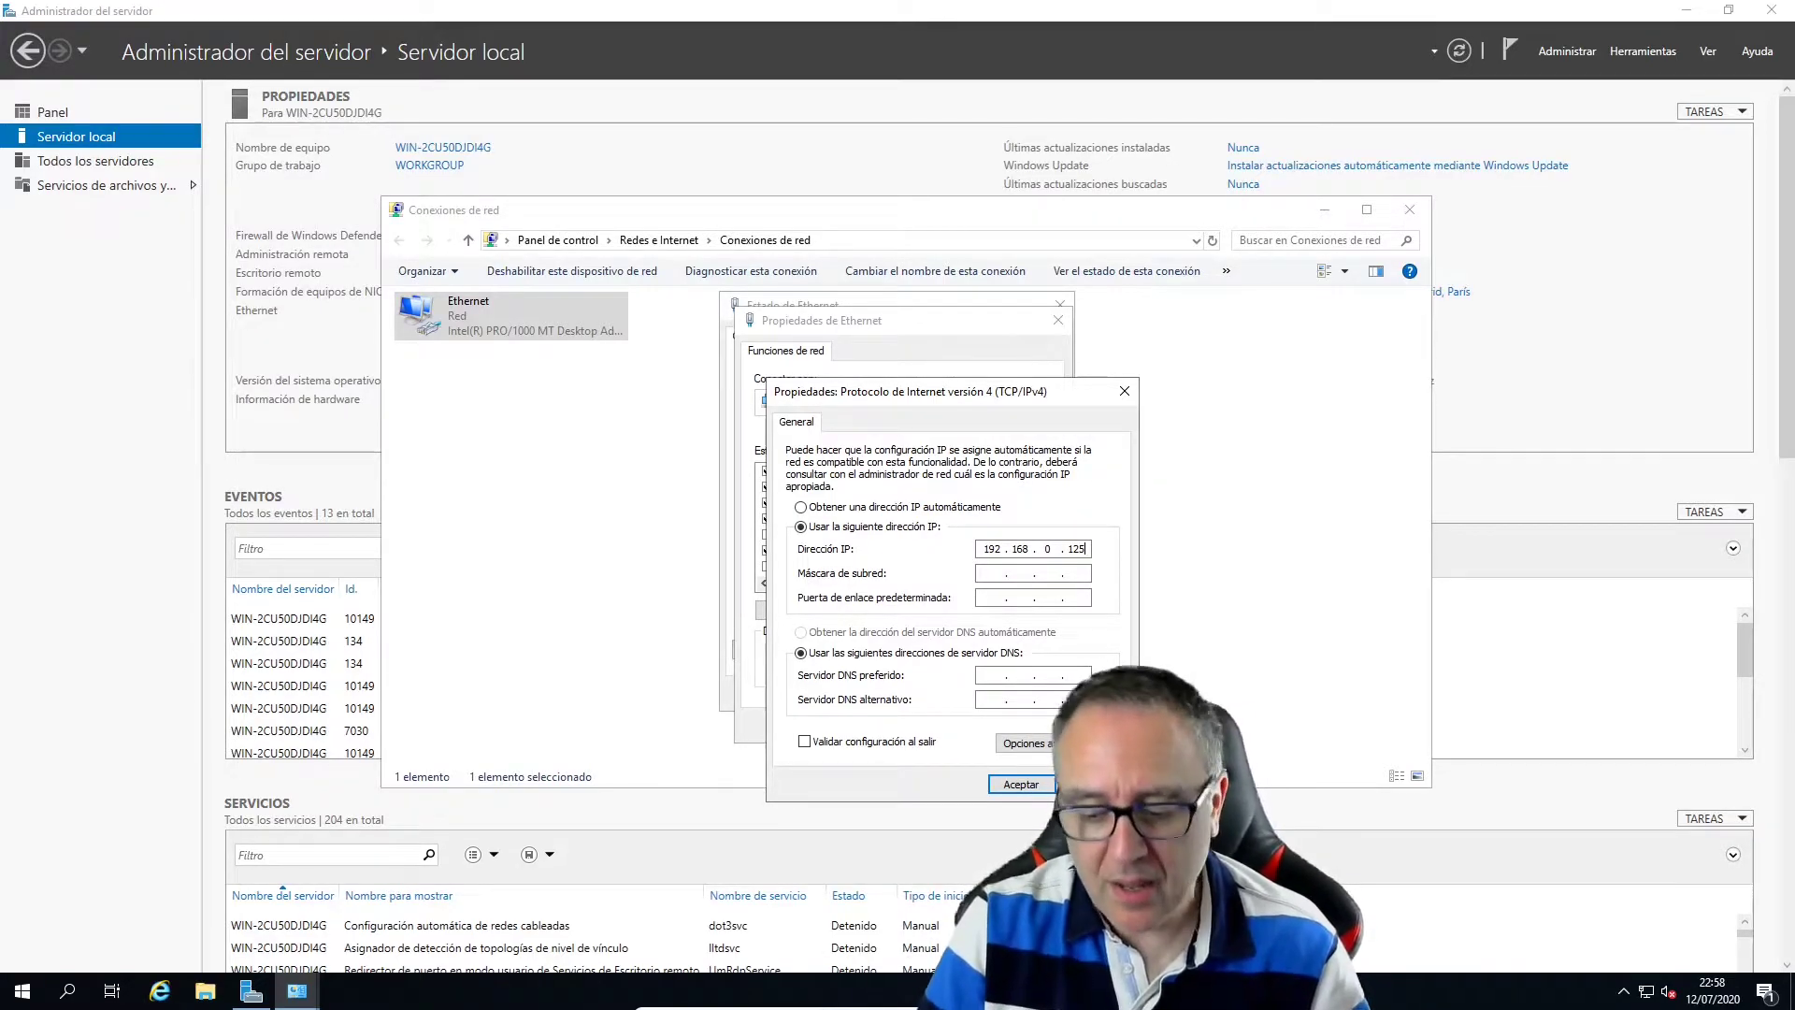
pyautogui.press('Tab')
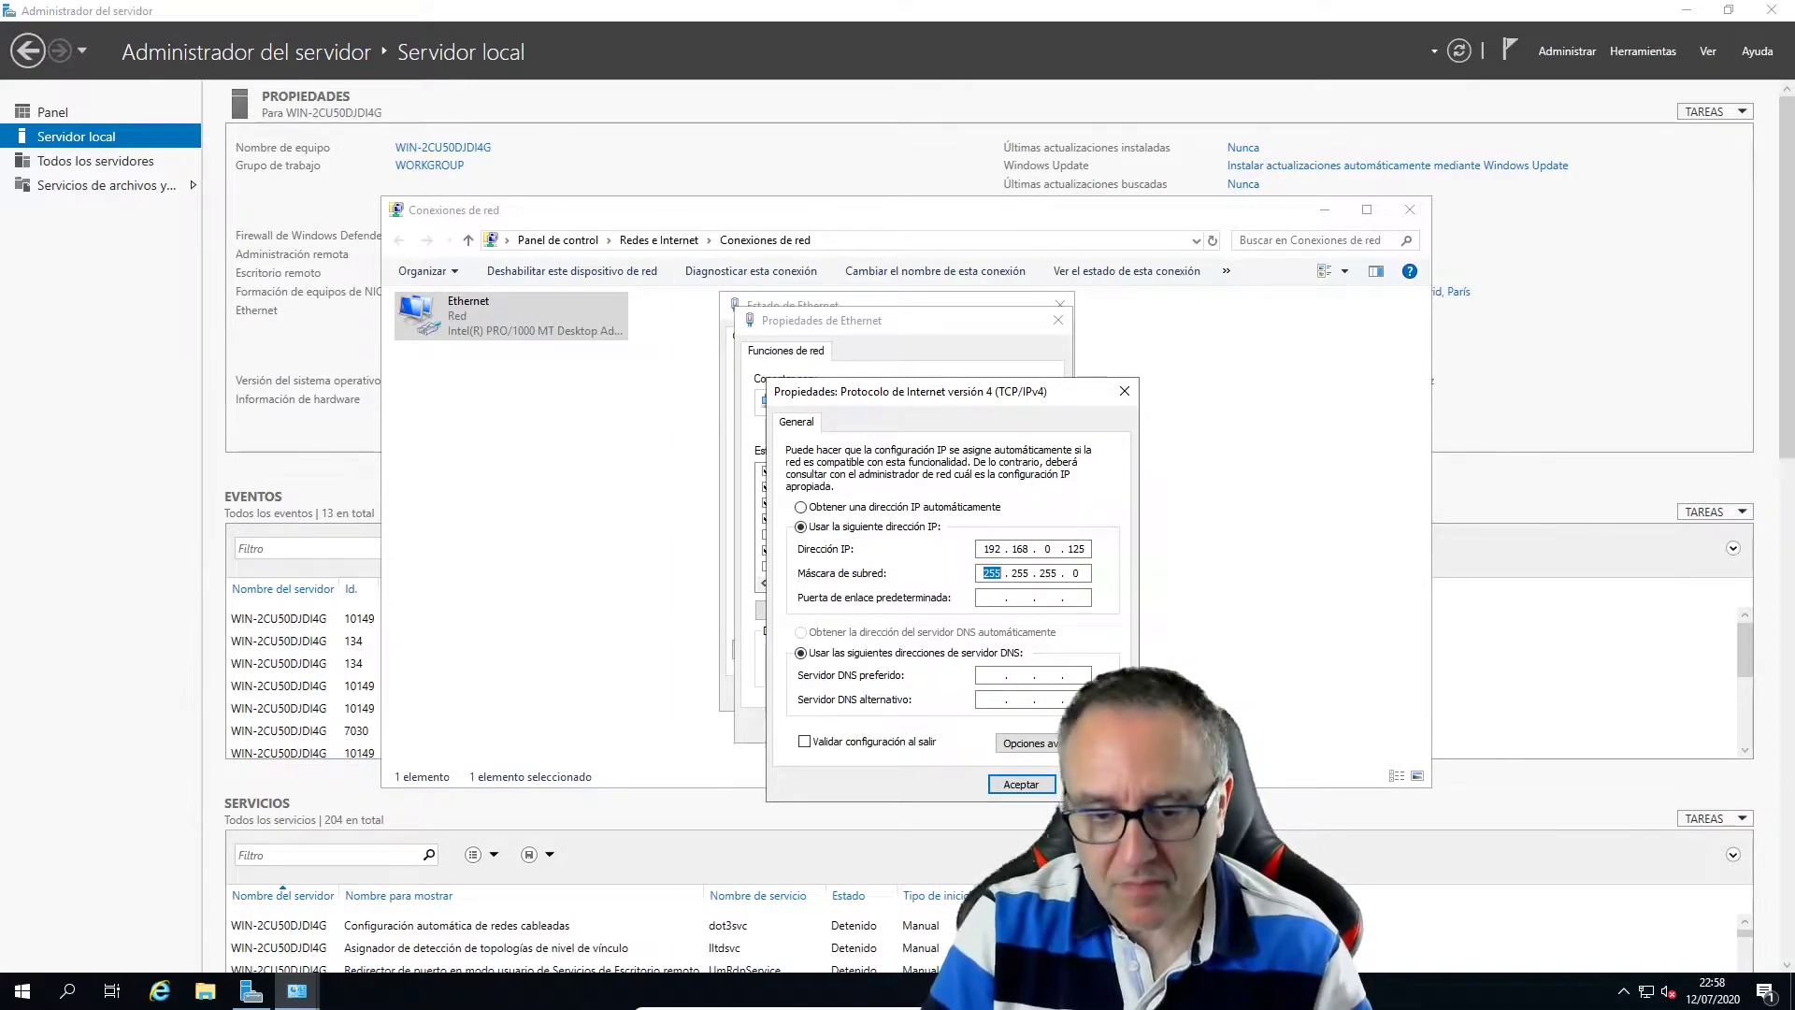
pyautogui.press('Tab')
pyautogui.write('192 . 168')
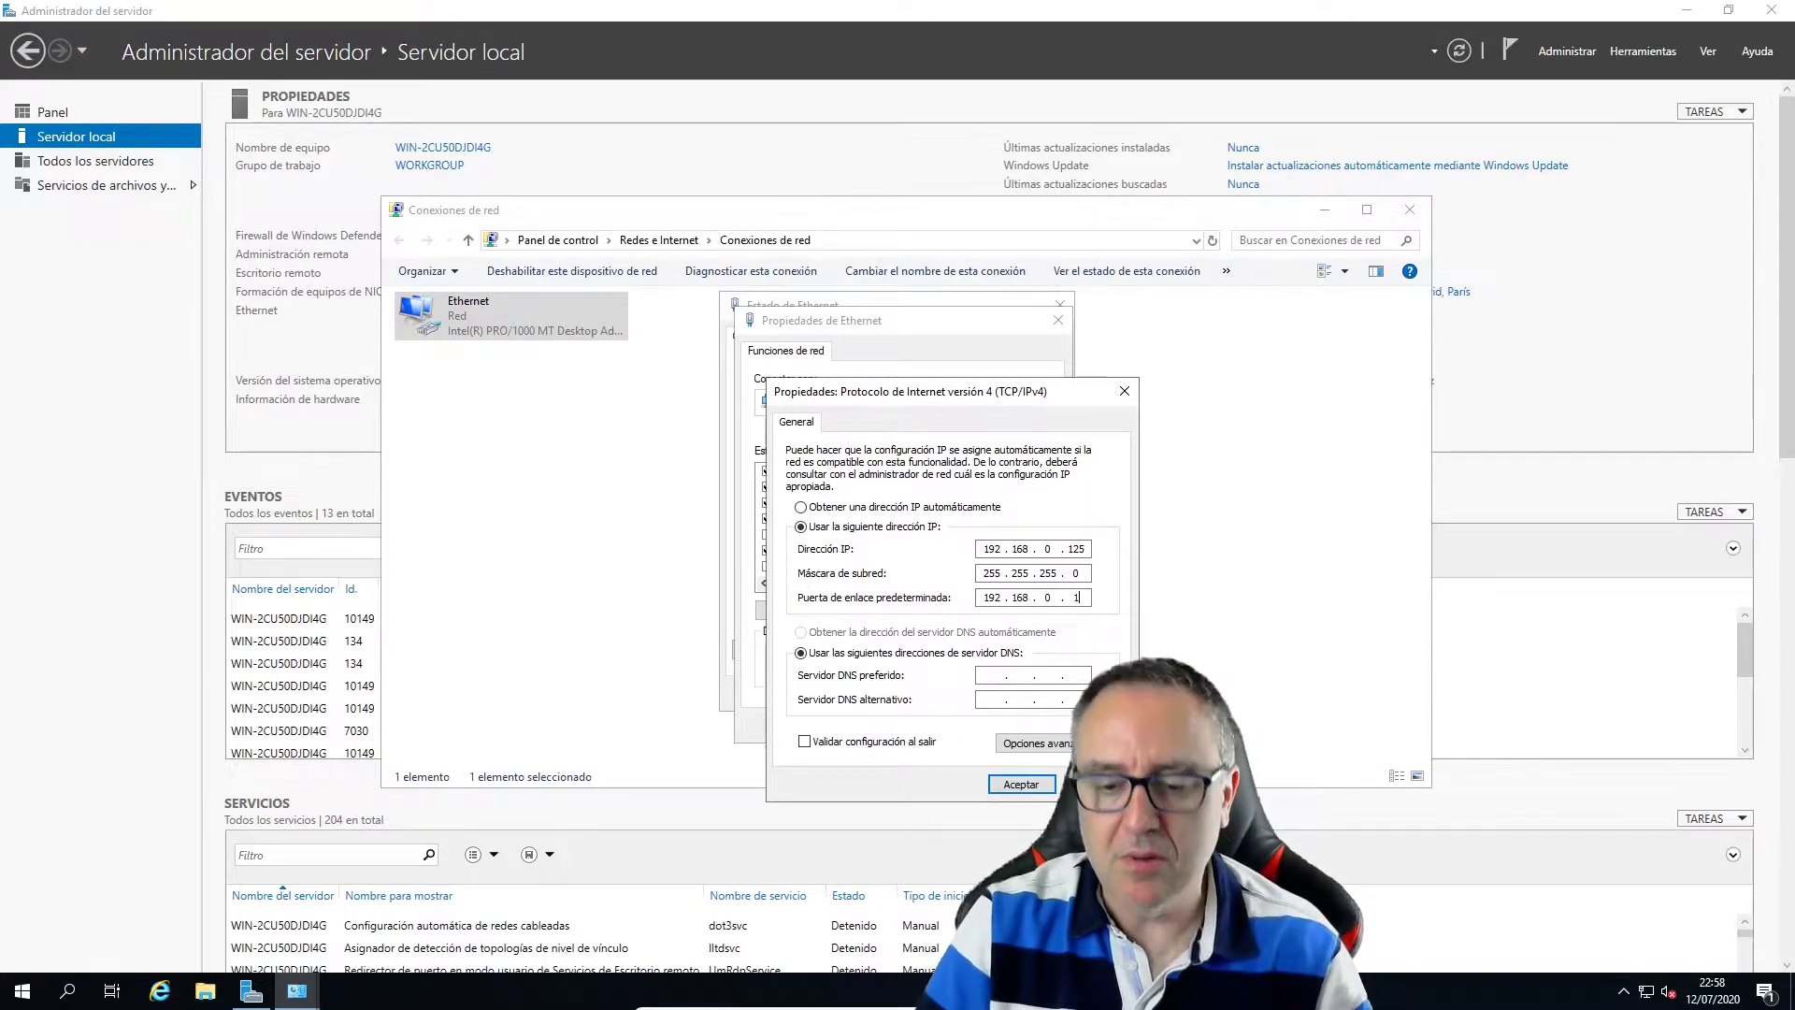
# Set the preferred DNS server to 192.168.0.125 and the alternate to 8.8.8.8, then apply and close the network settings.
pyautogui.press('Tab')
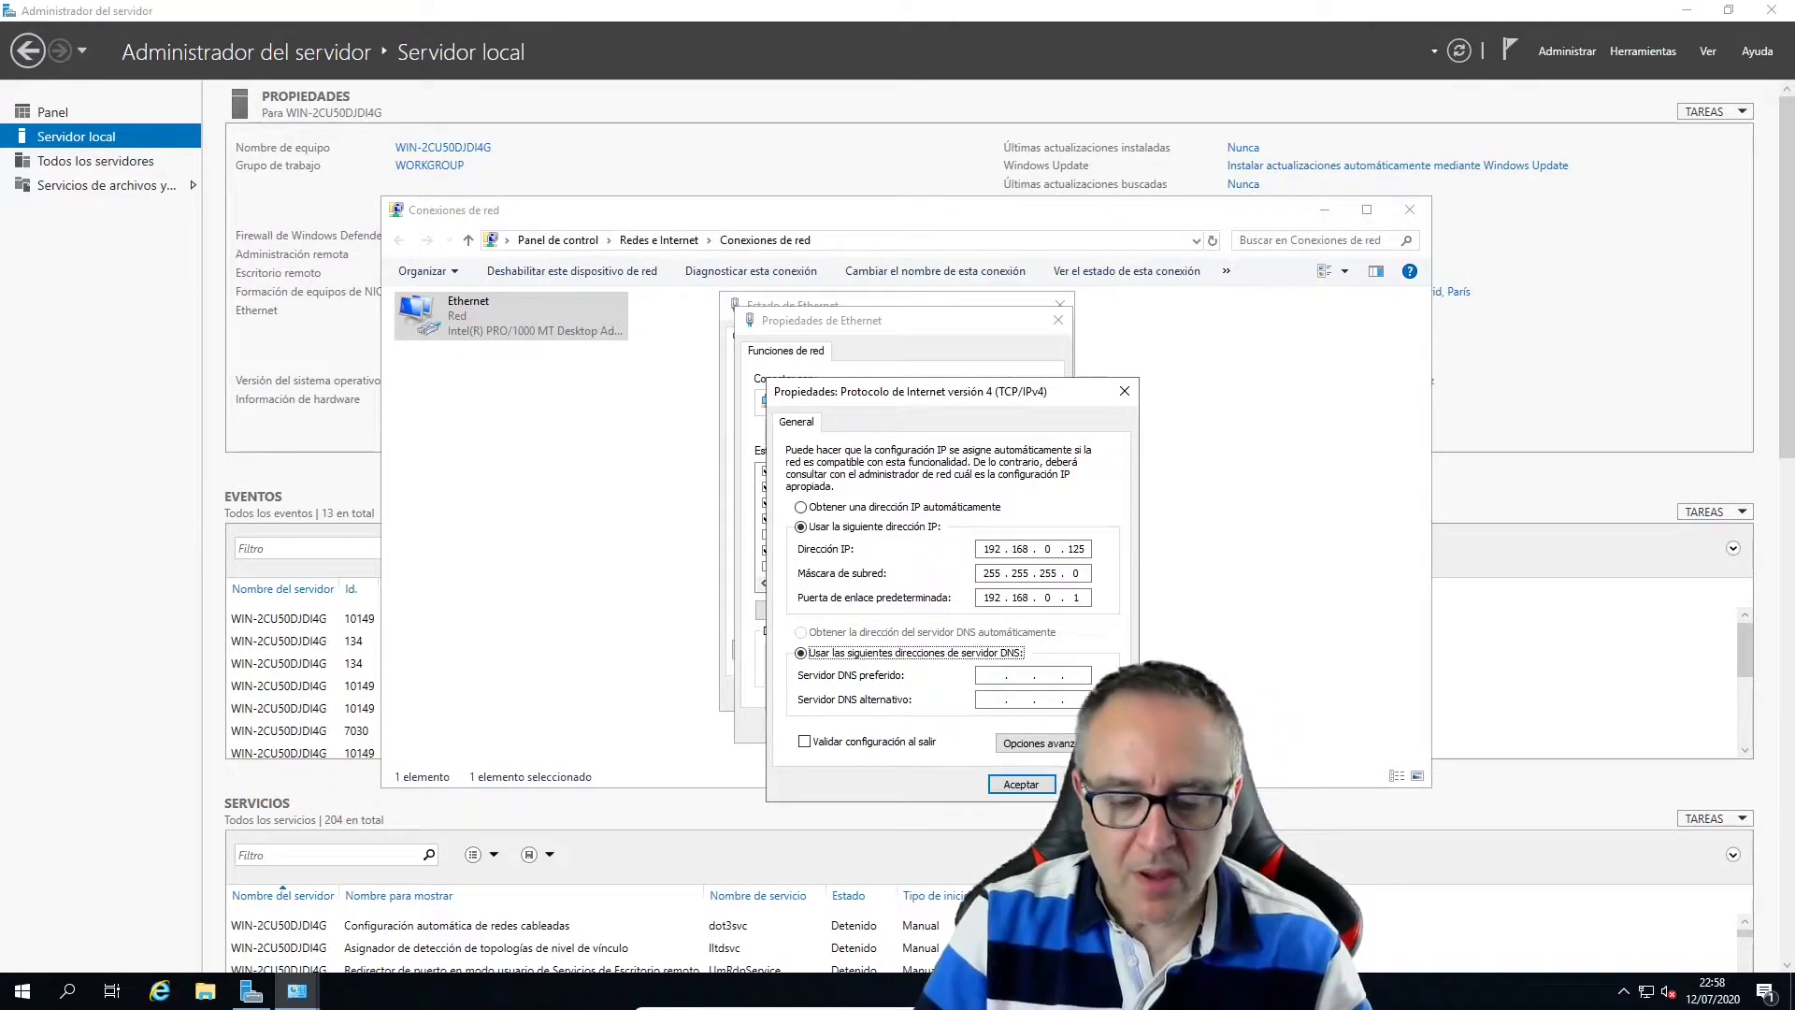
pyautogui.press('Tab')
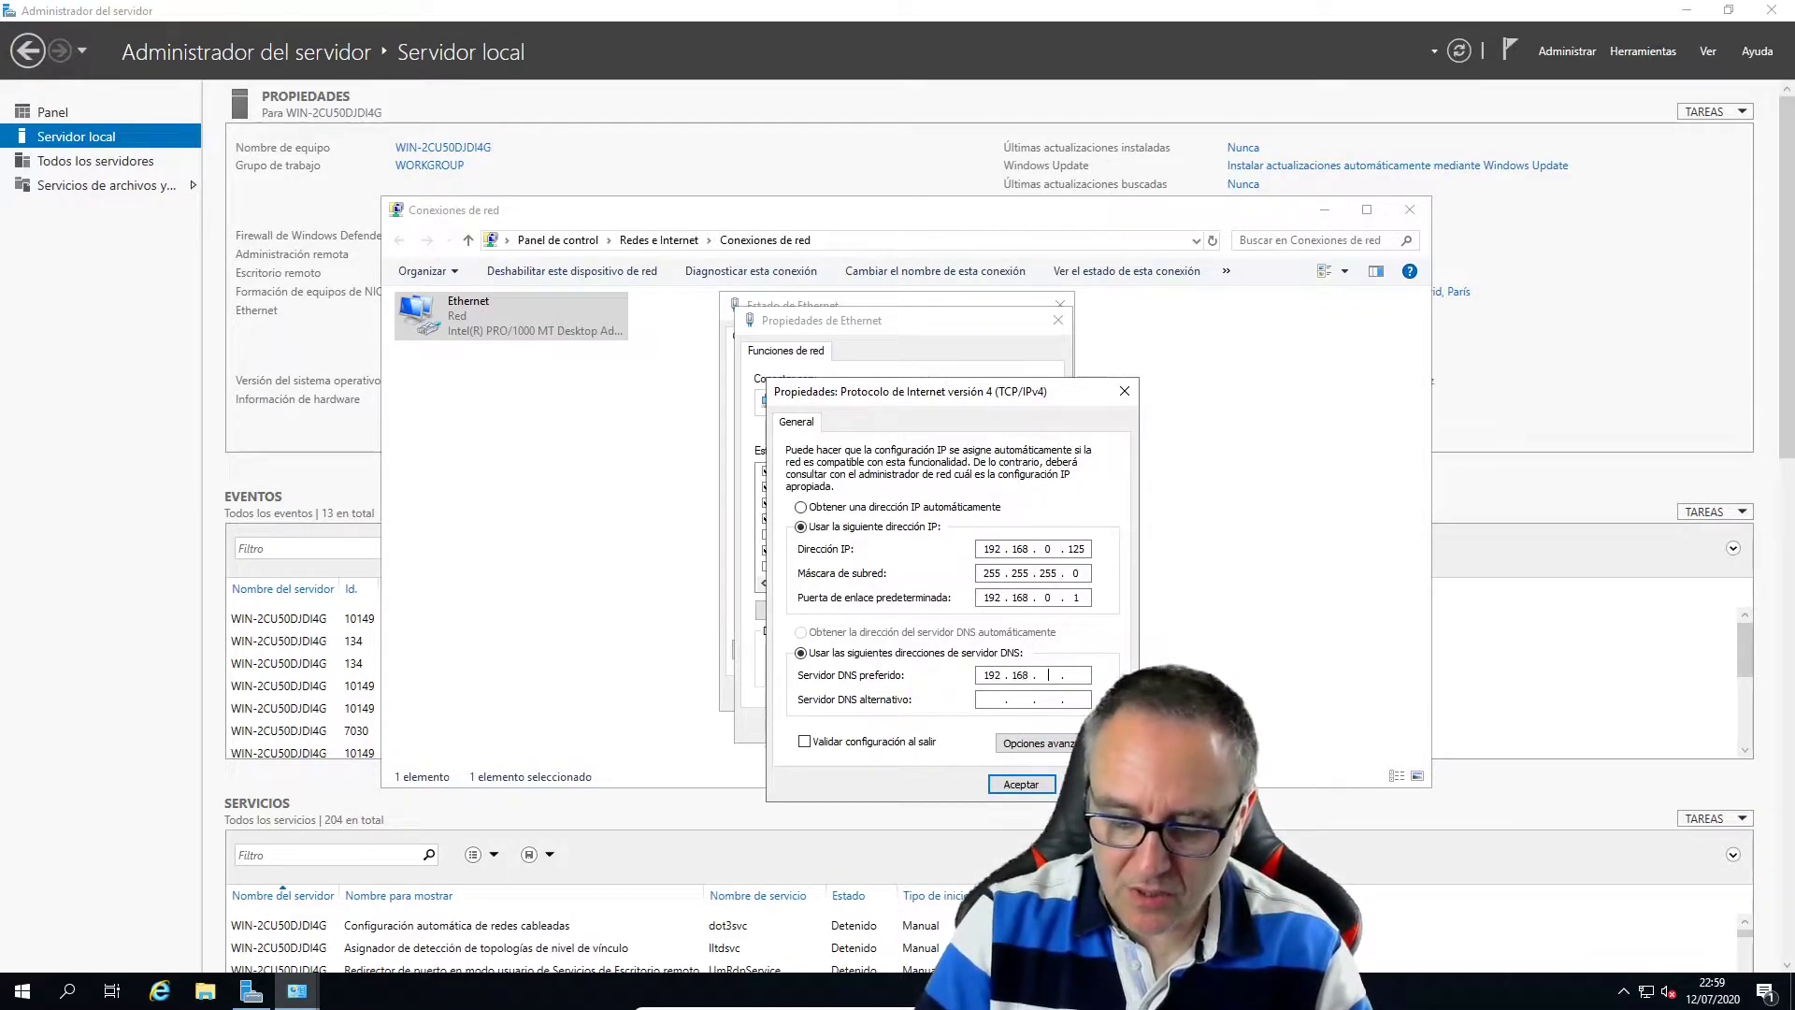
pyautogui.write('.1')
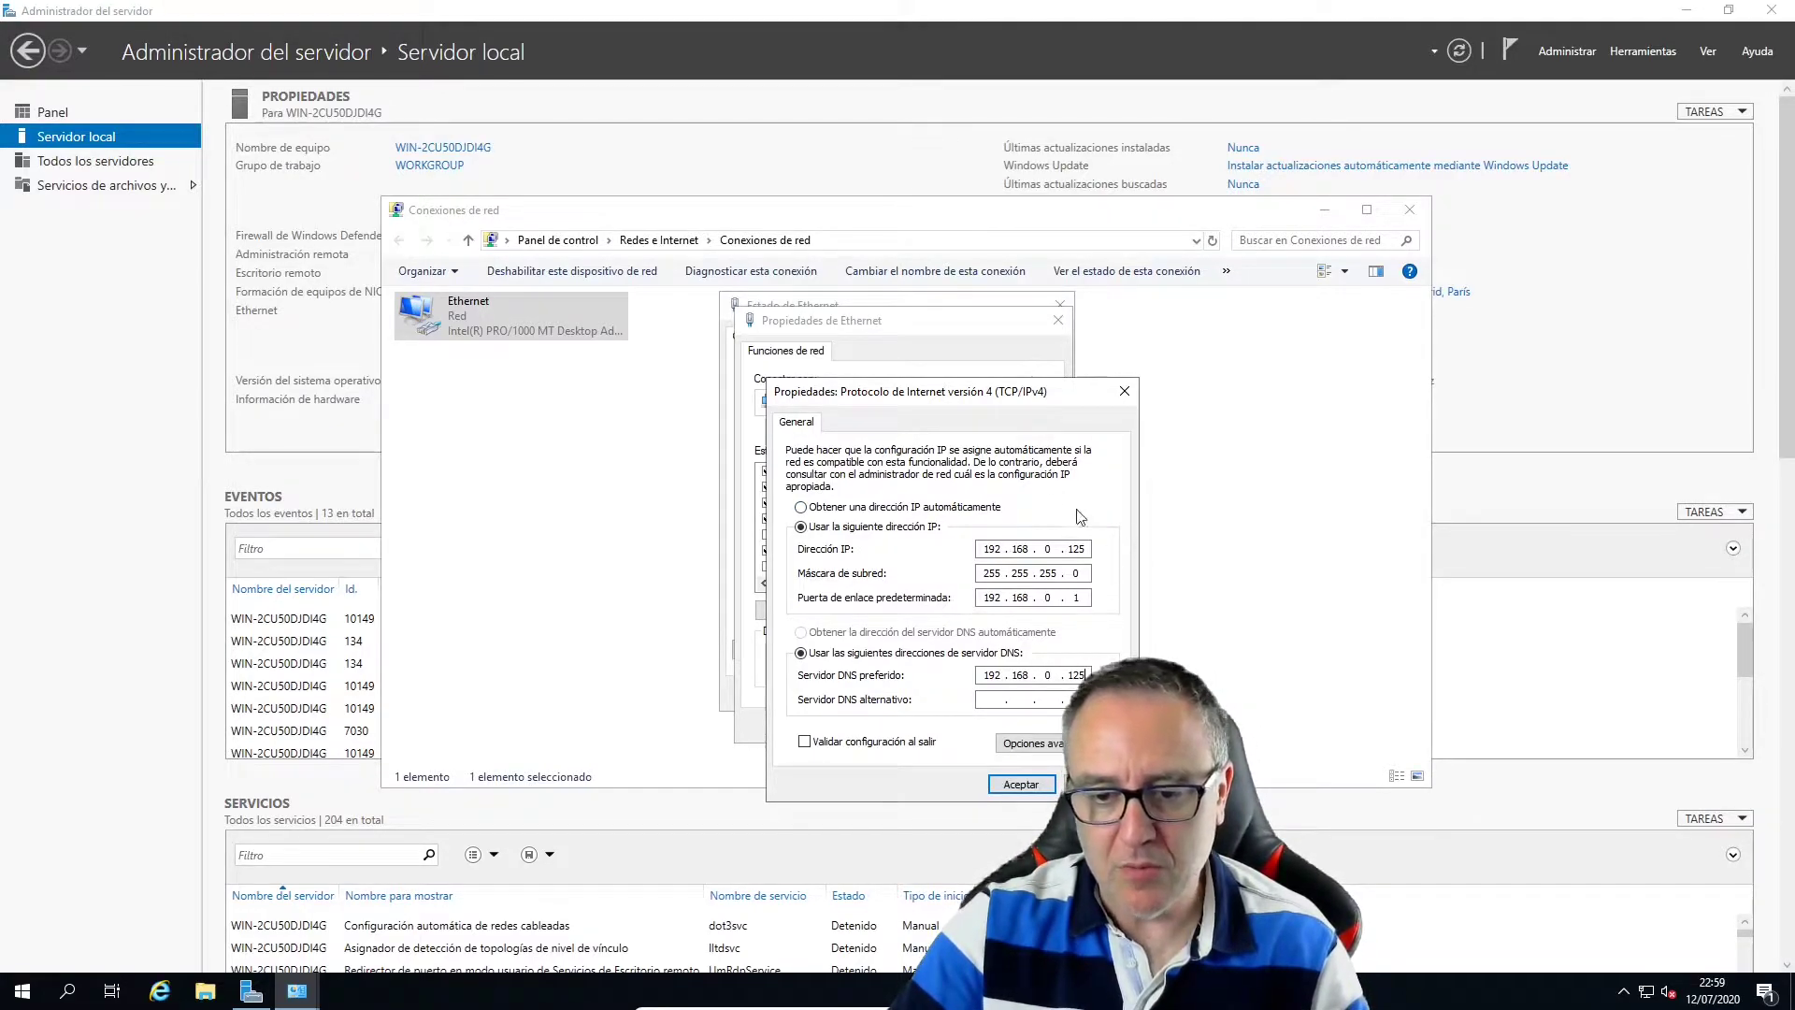
pyautogui.press('Tab')
pyautogui.write('8.8.8')
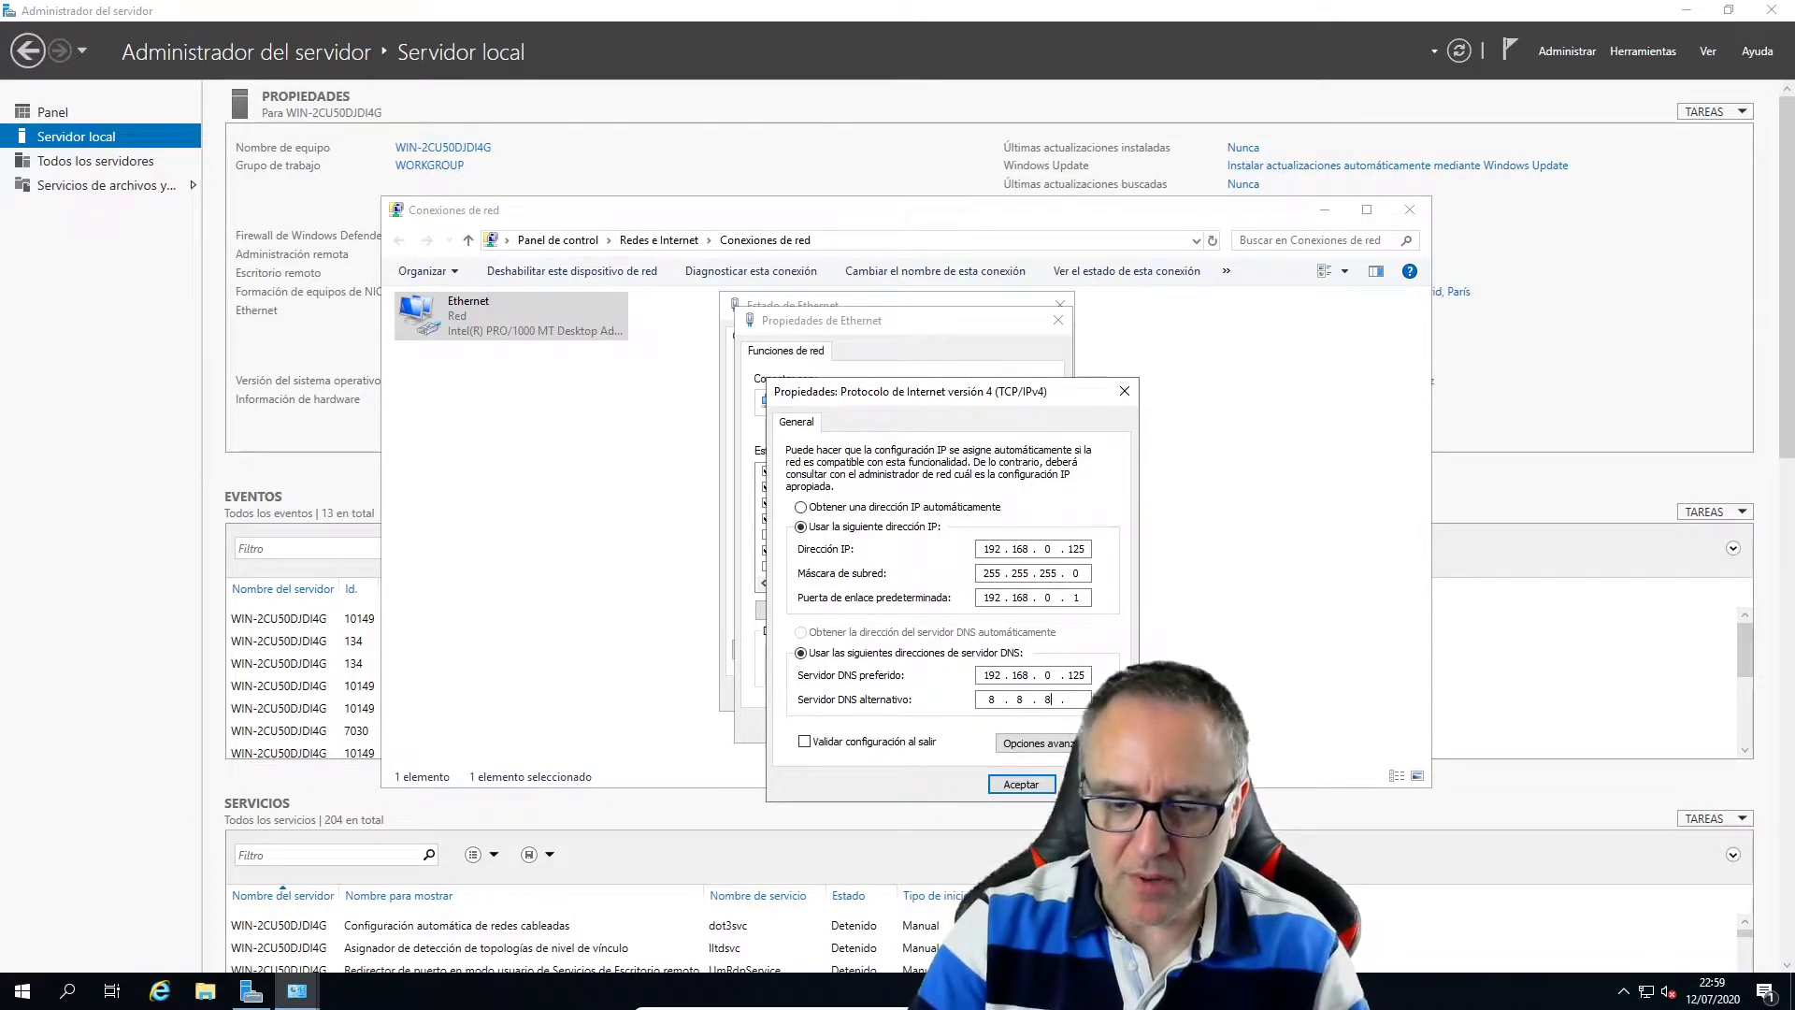
pyautogui.write('8')
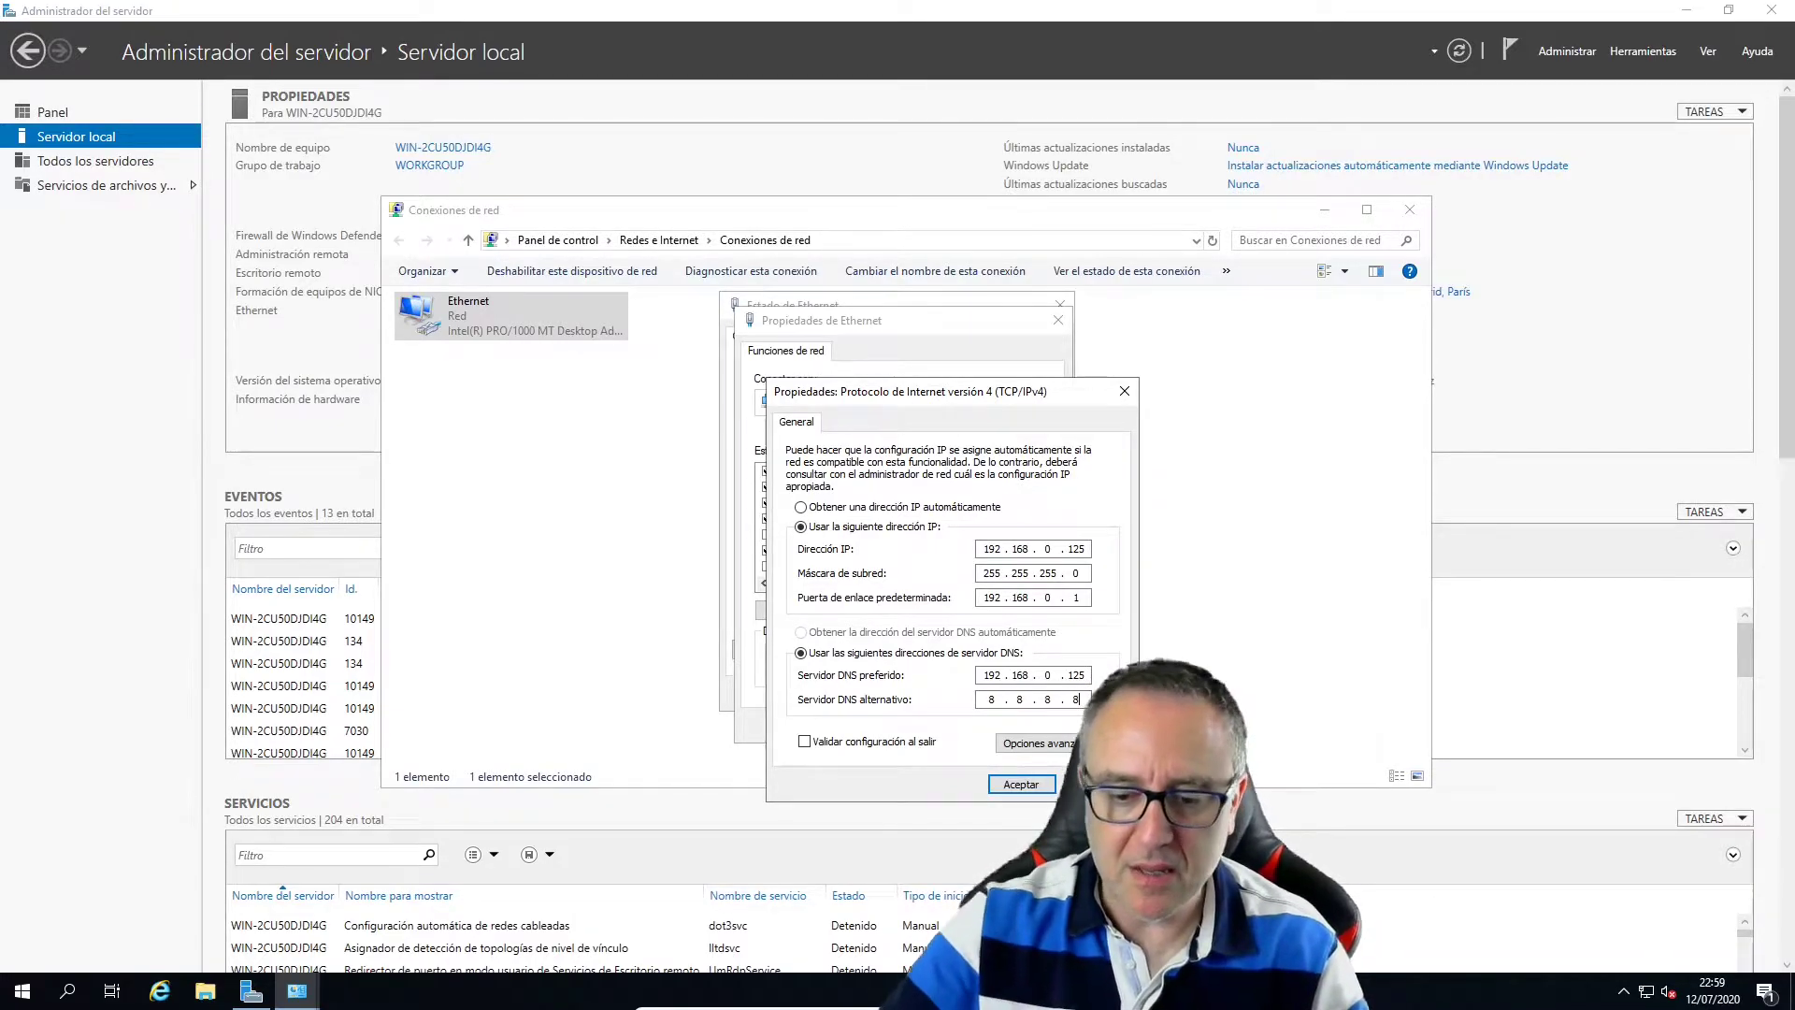
pyautogui.click(1020, 783)
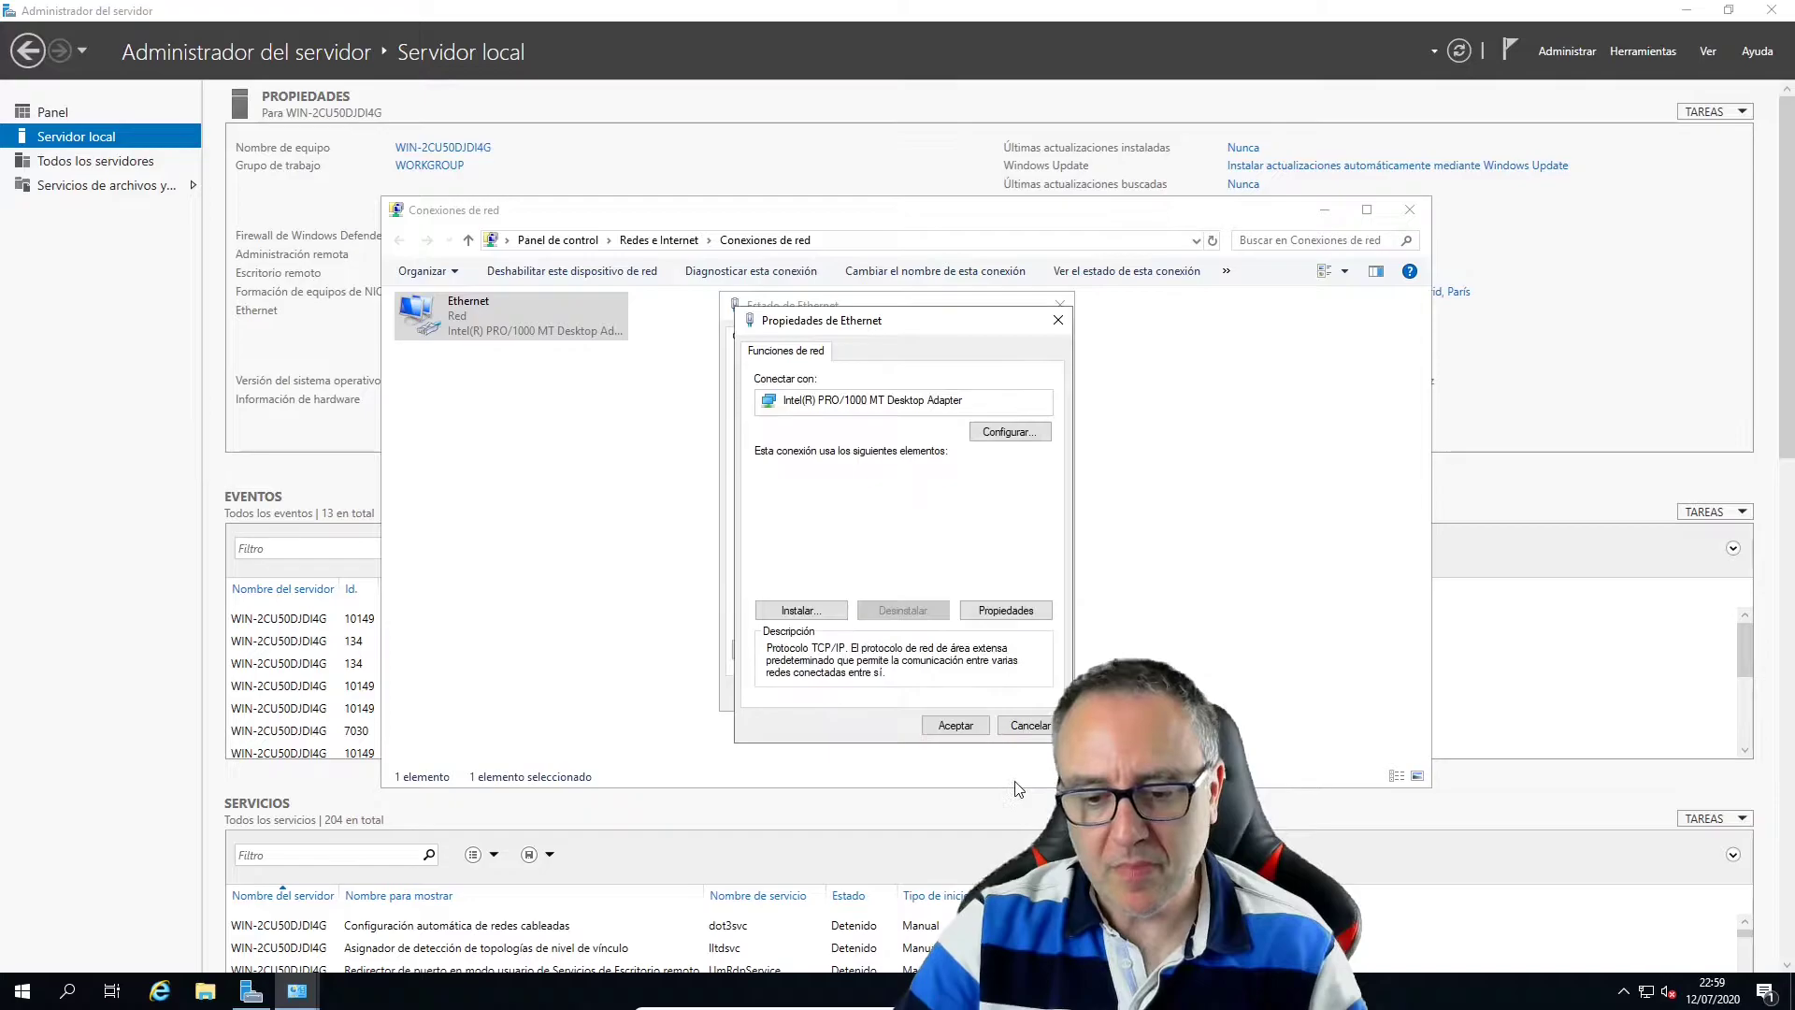
pyautogui.click(966, 730)
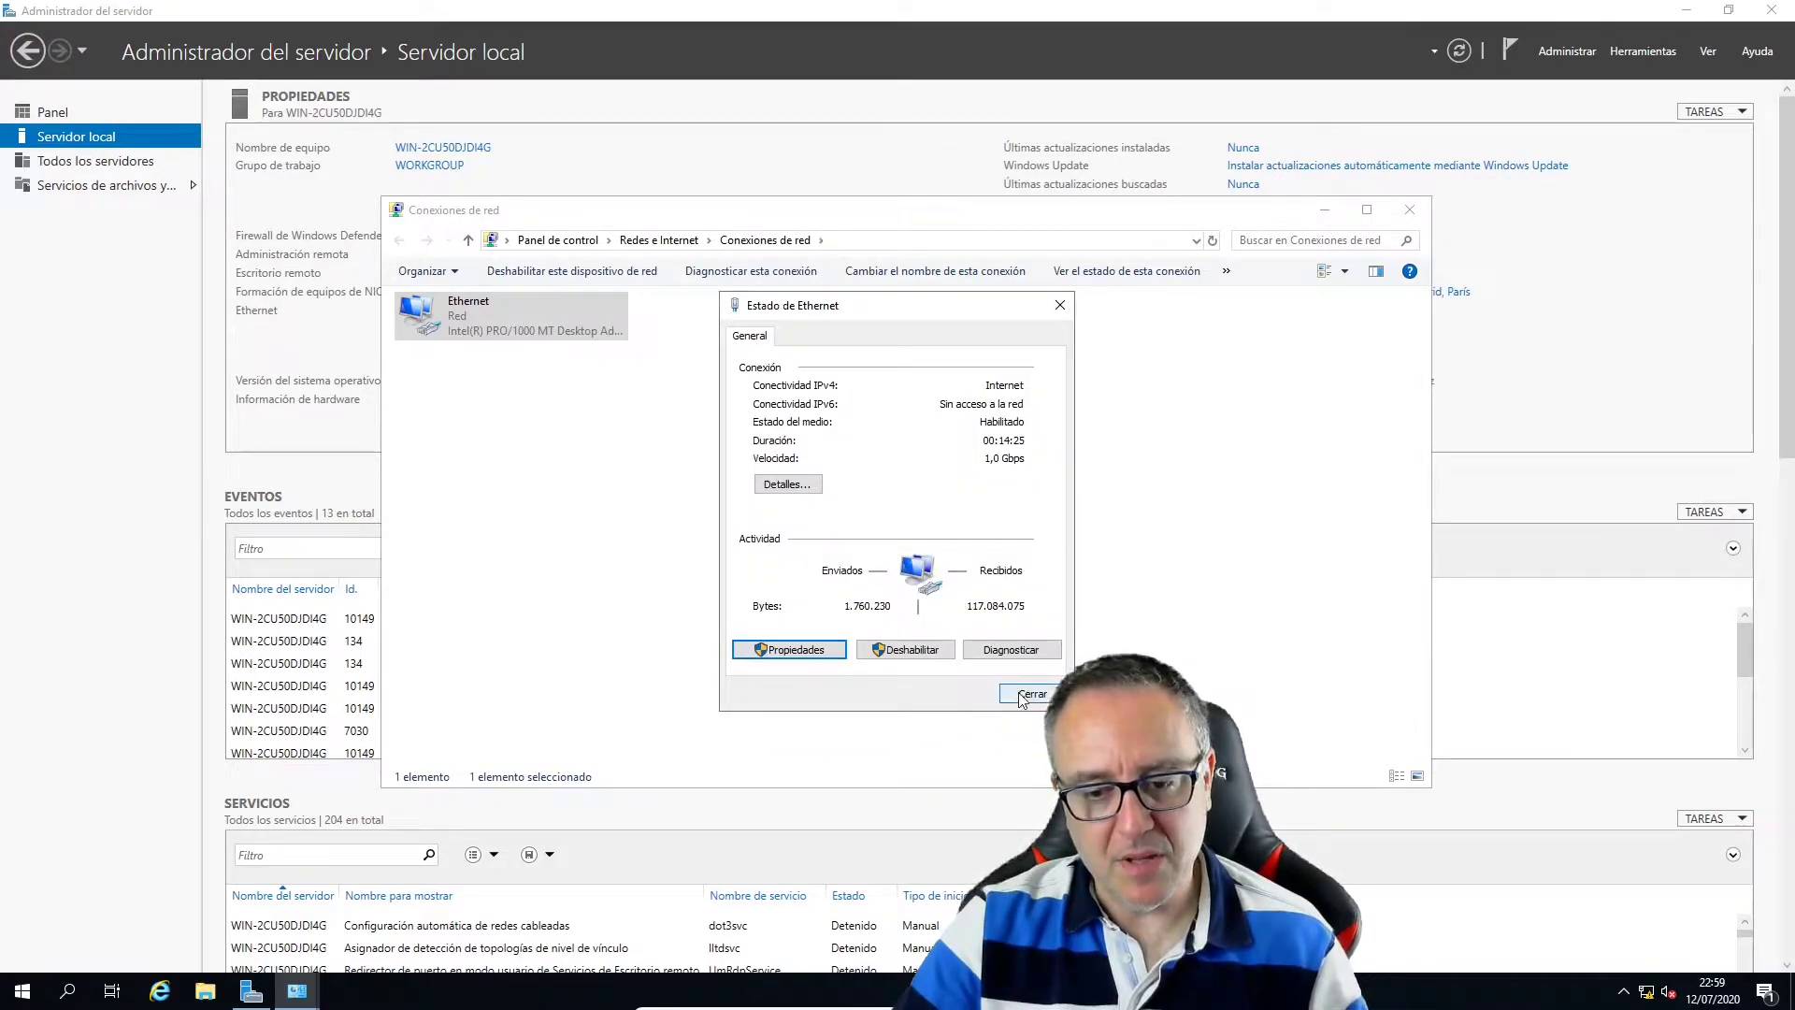
pyautogui.click(1032, 693)
pyautogui.click(1409, 209)
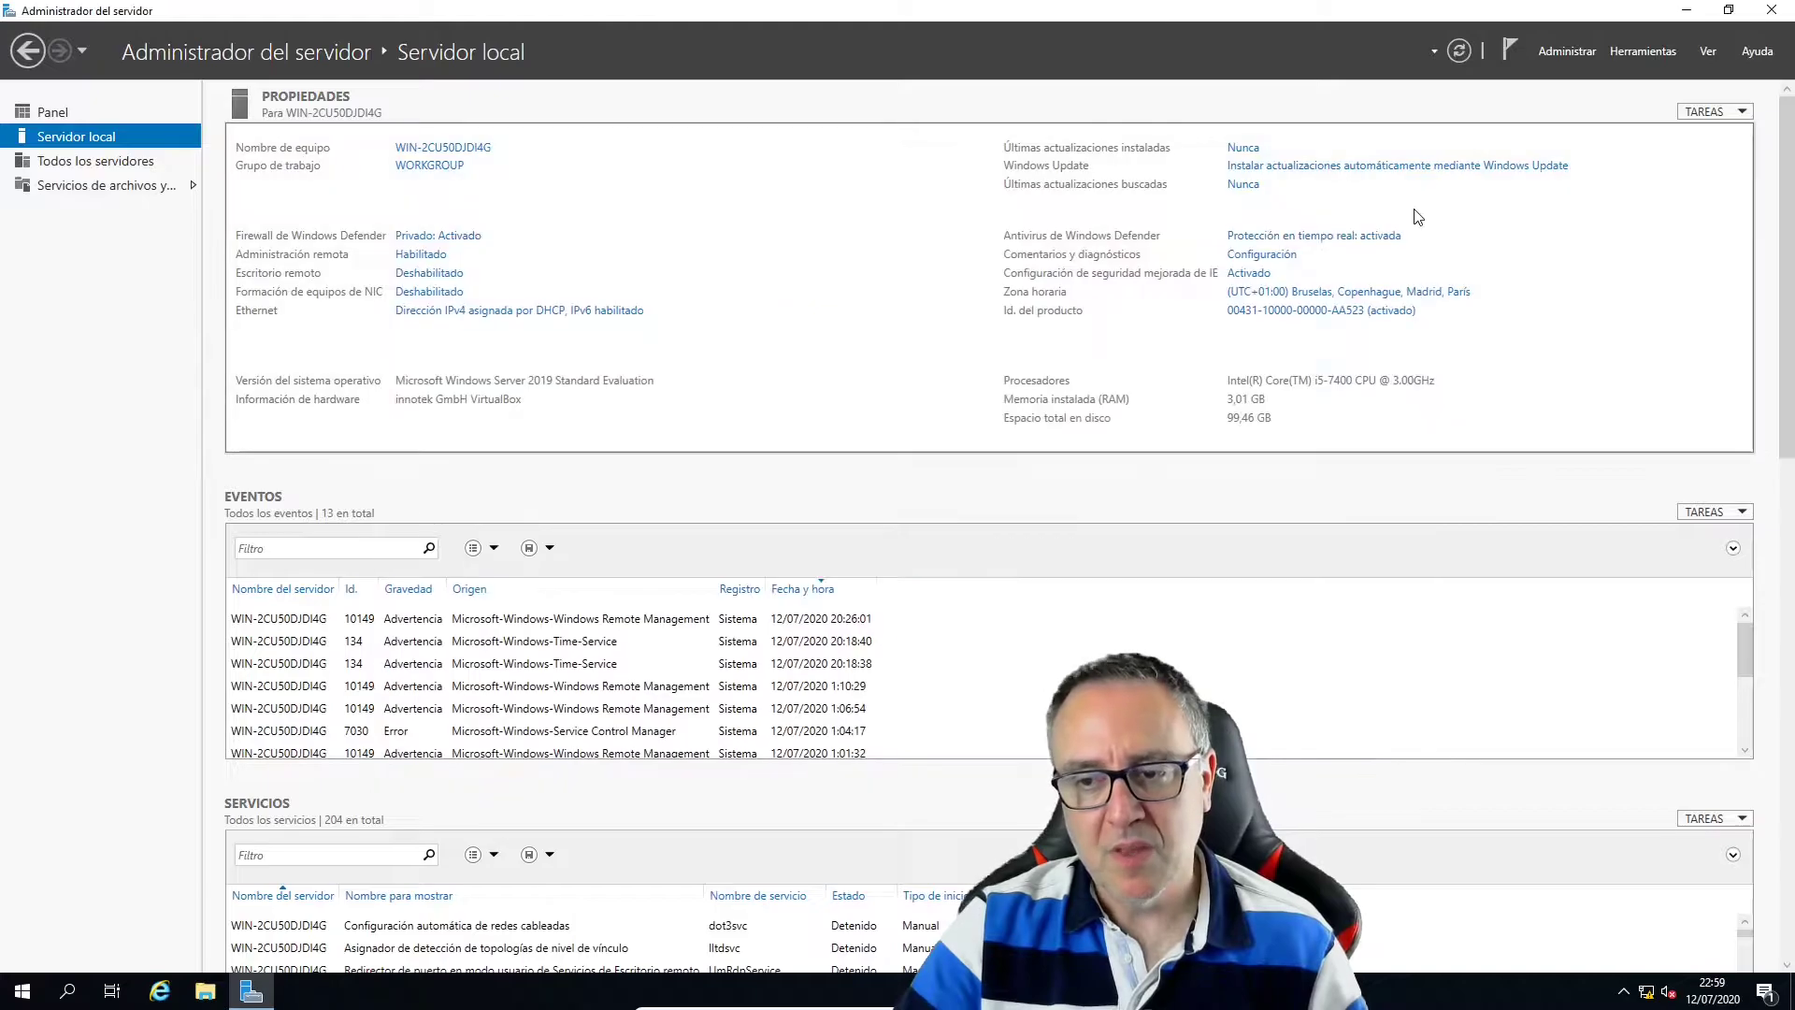
# Close the server management window and restart the server, giving "Otros (planeado)" as the reason.
pyautogui.click(1770, 11)
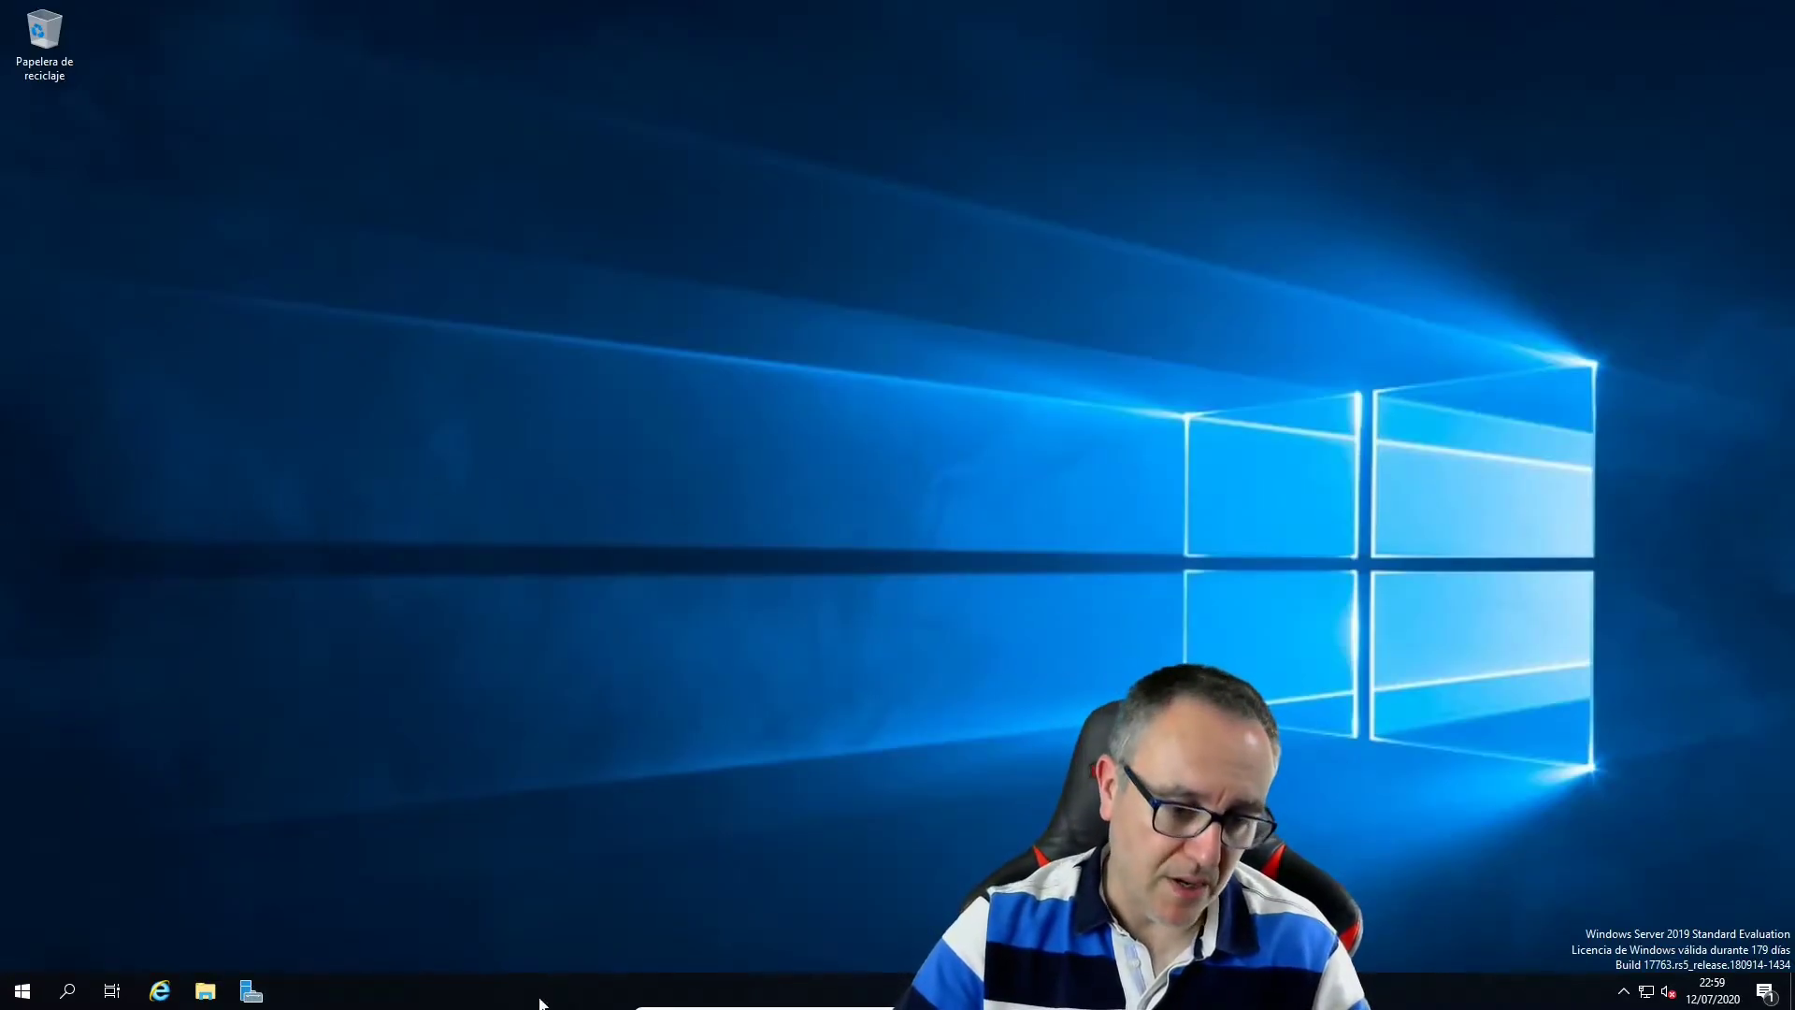
pyautogui.click(22, 989)
pyautogui.click(24, 950)
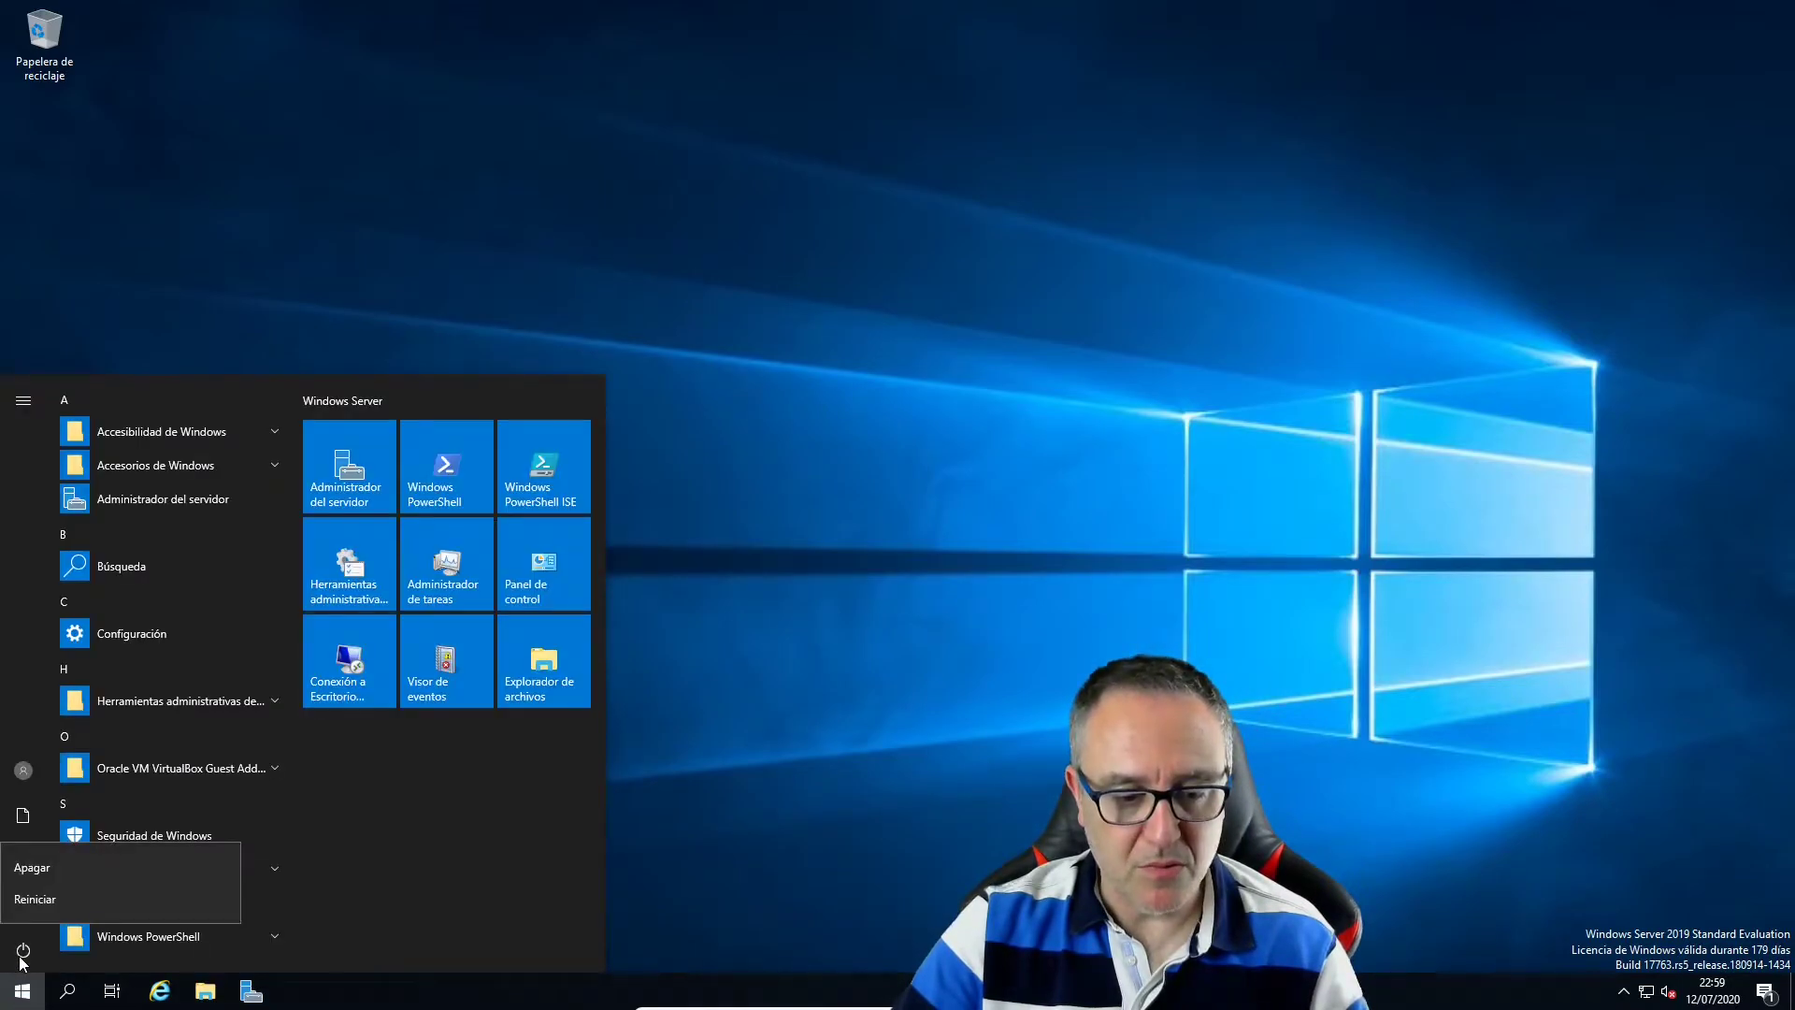
pyautogui.click(34, 900)
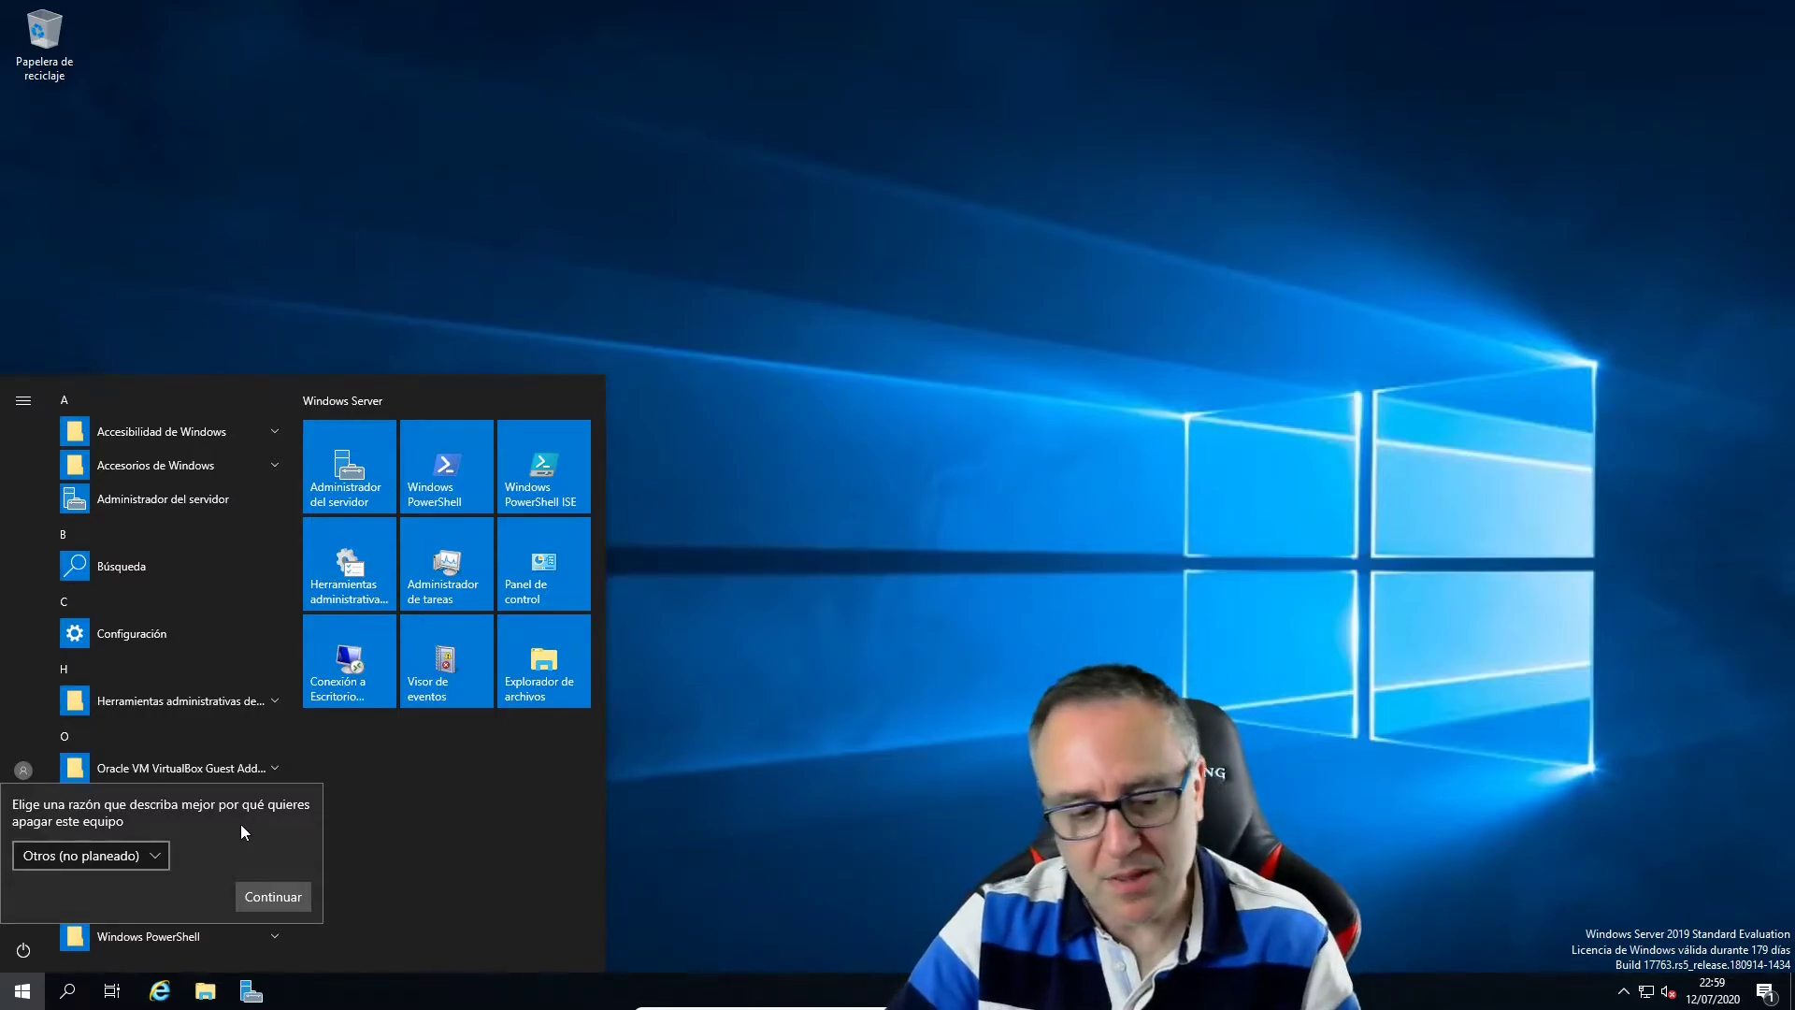
pyautogui.click(151, 860)
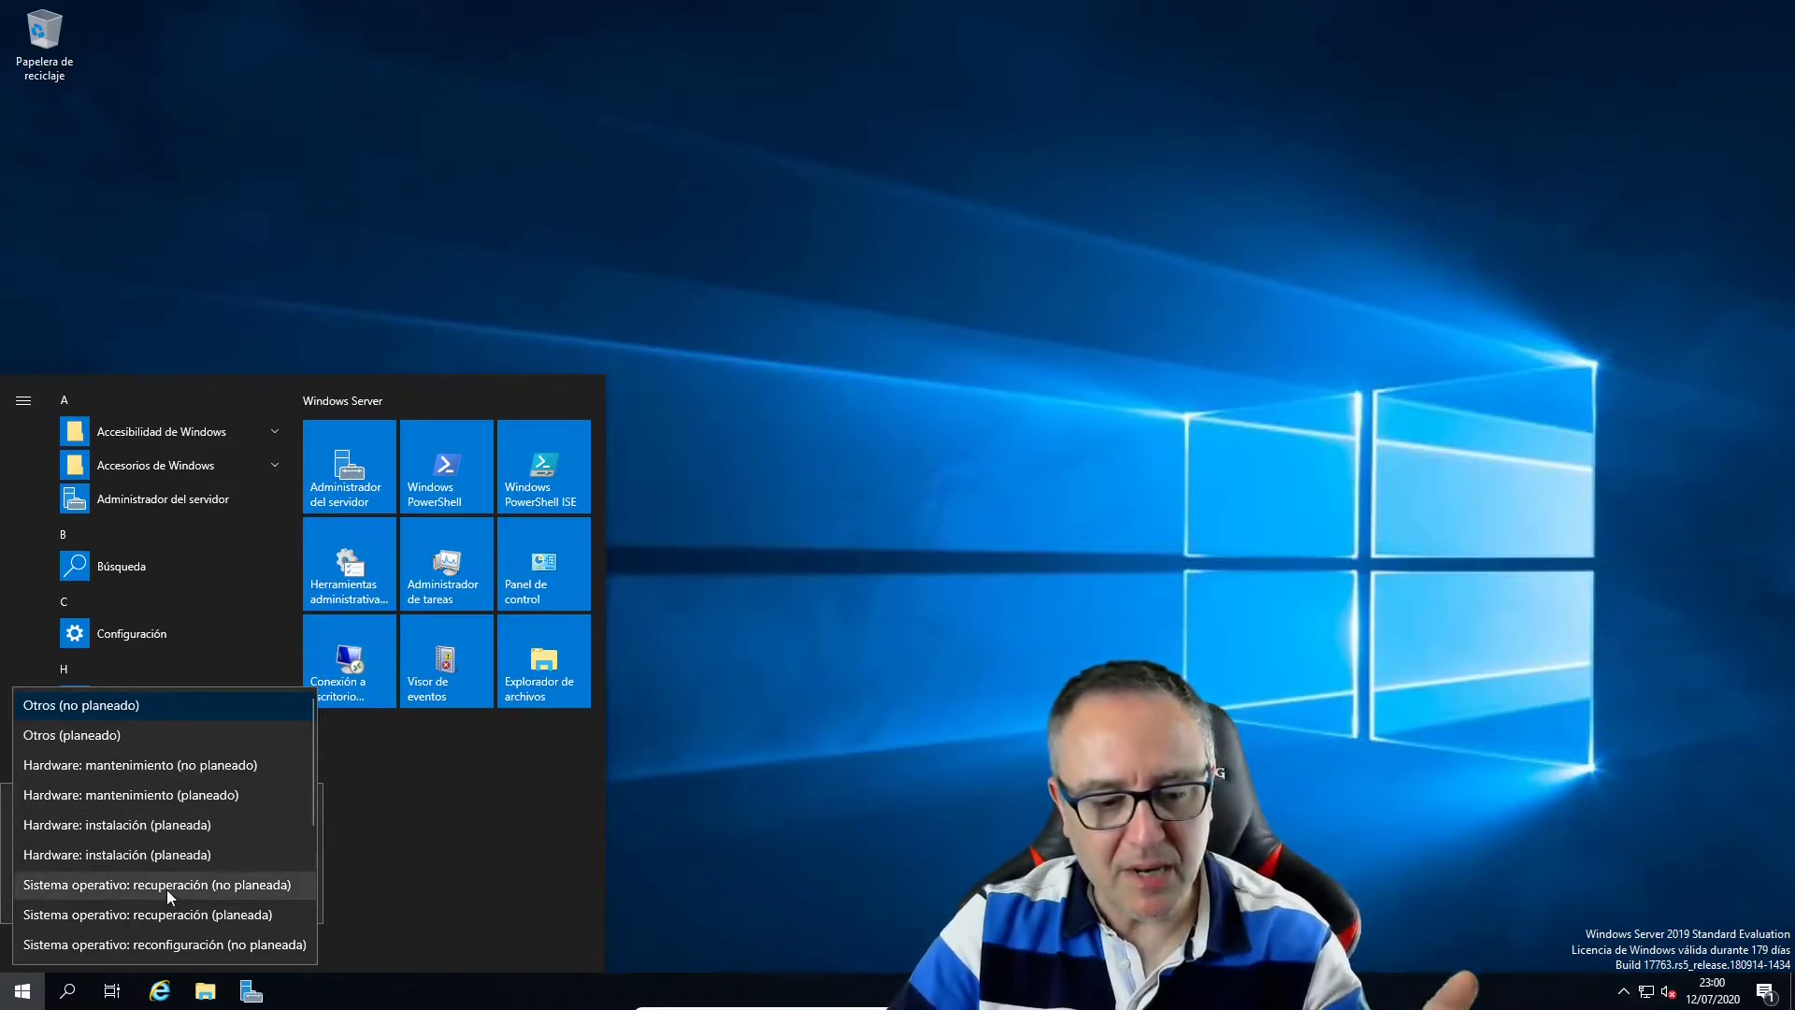
pyautogui.scroll(-3, 188, 911)
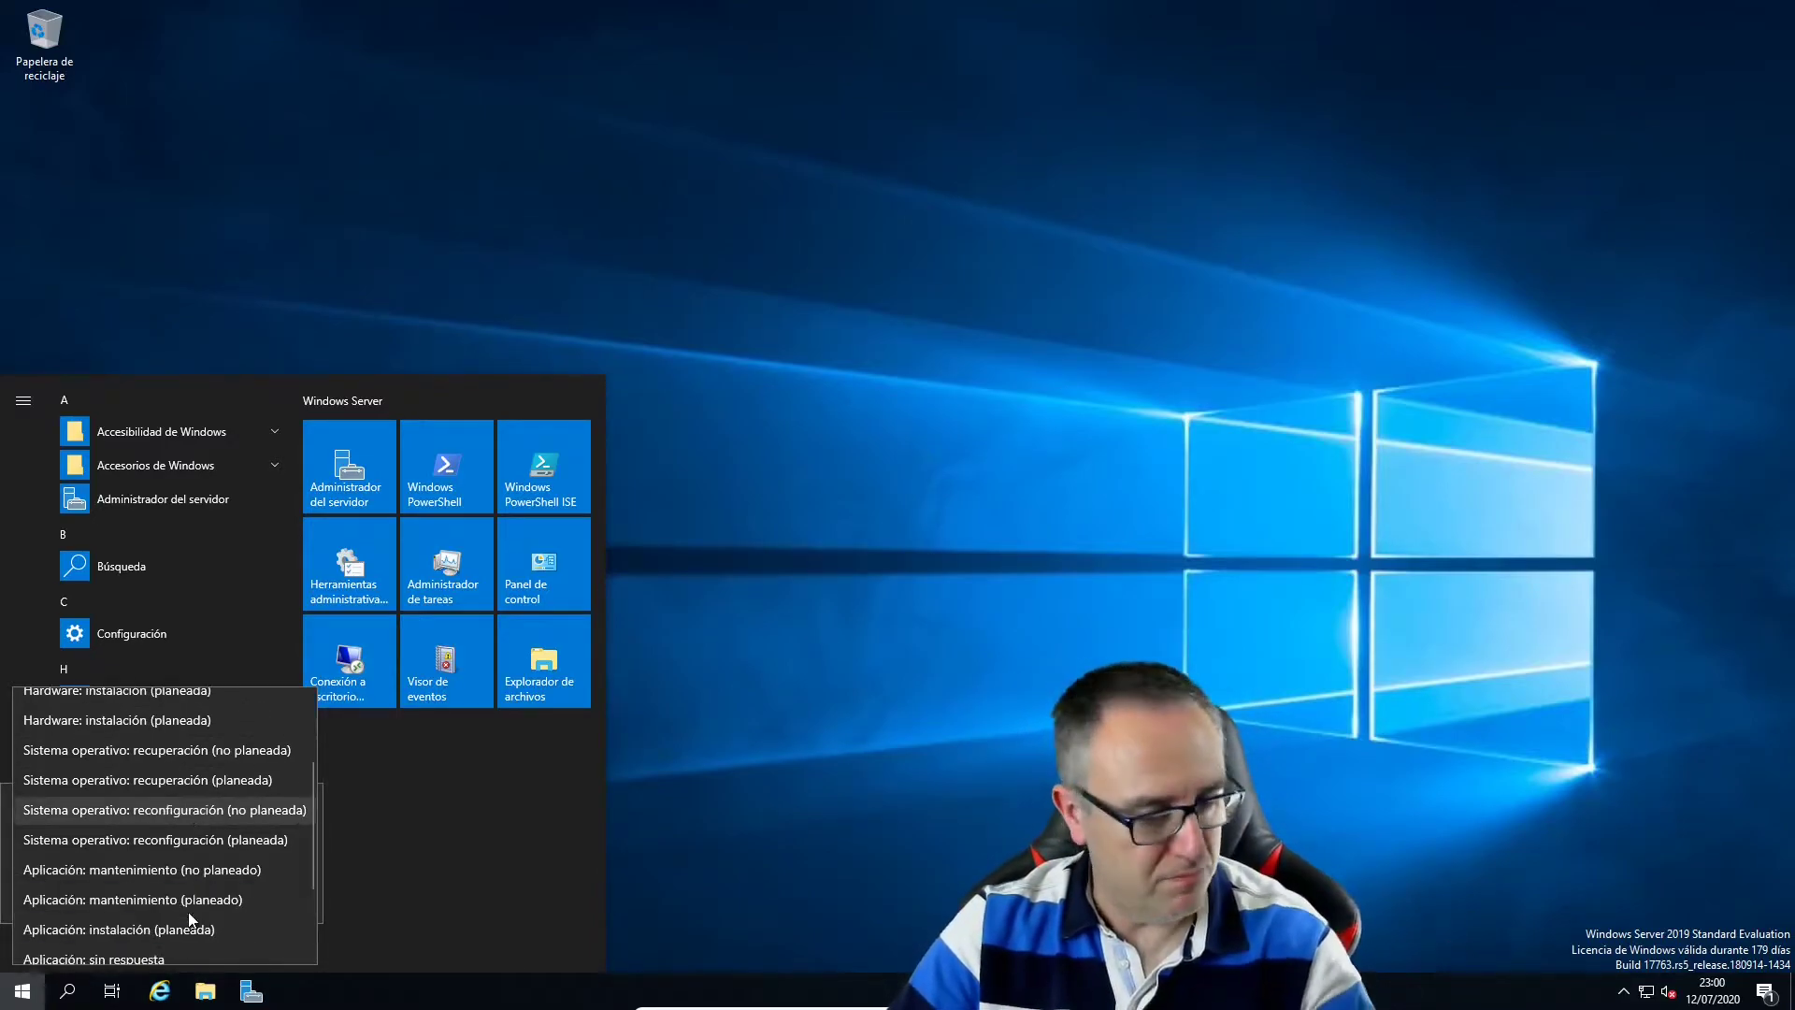
pyautogui.scroll(3, 188, 911)
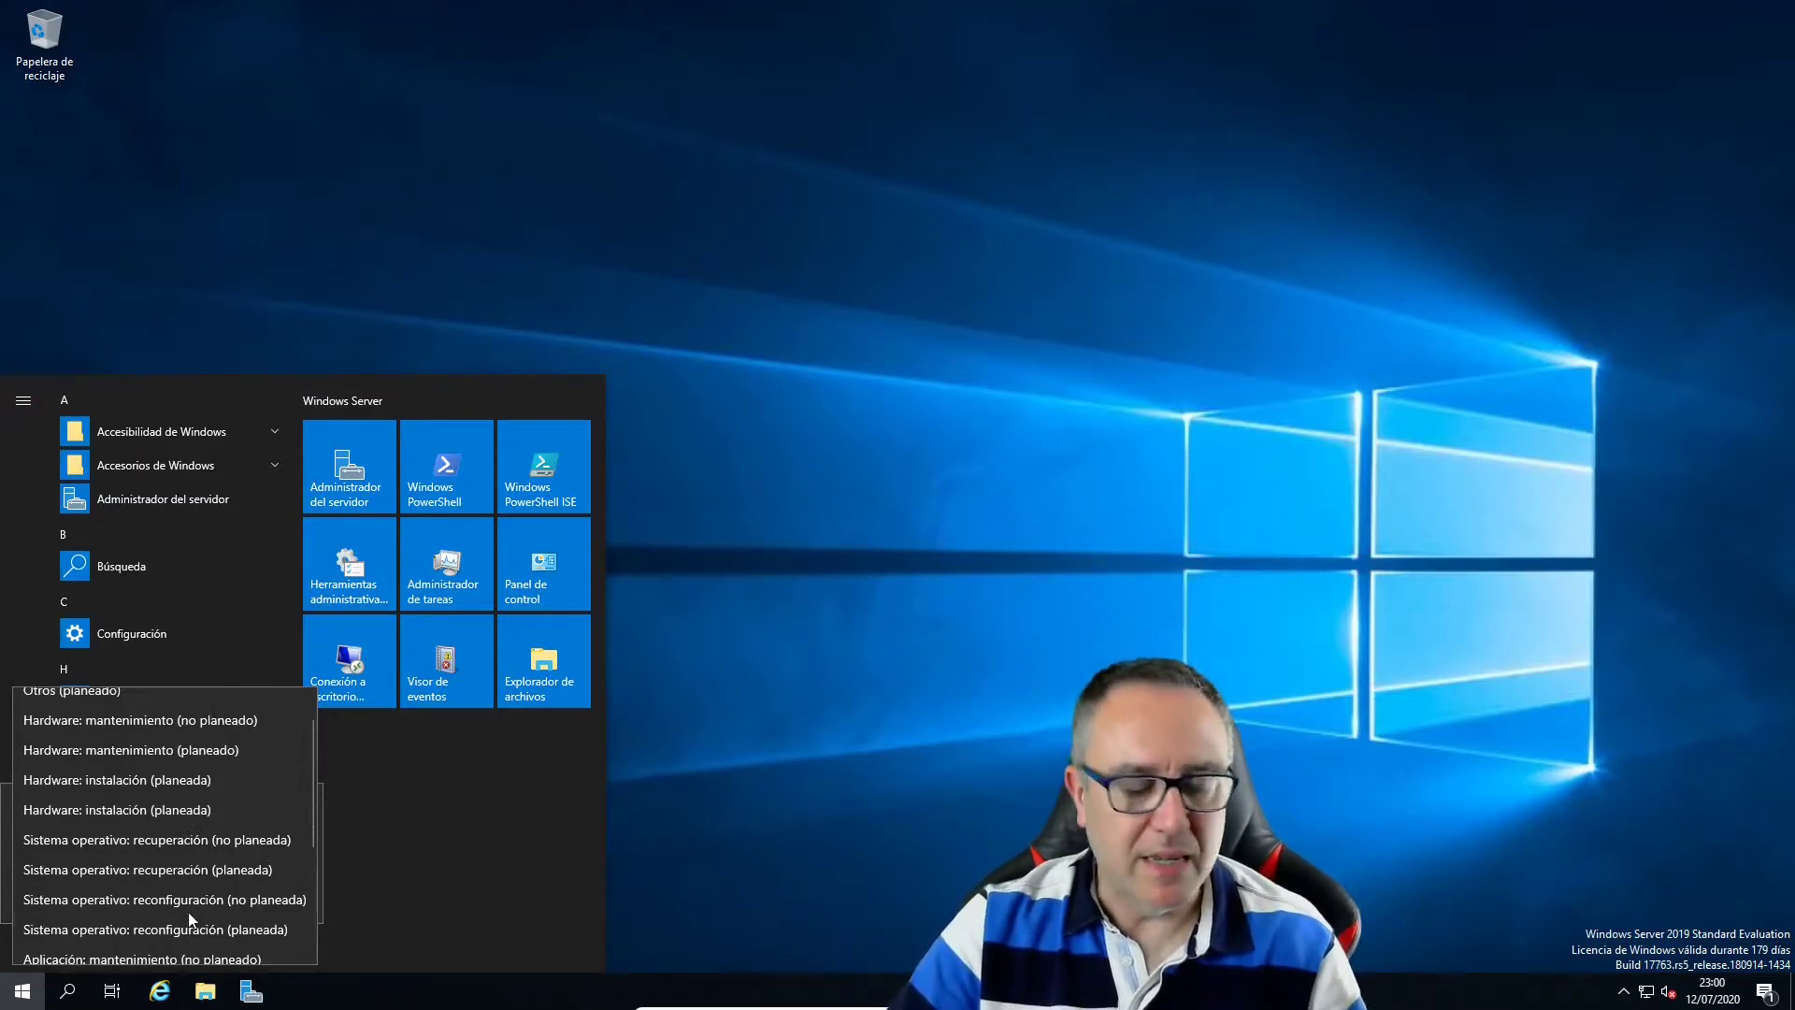
pyautogui.scroll(-3, 157, 800)
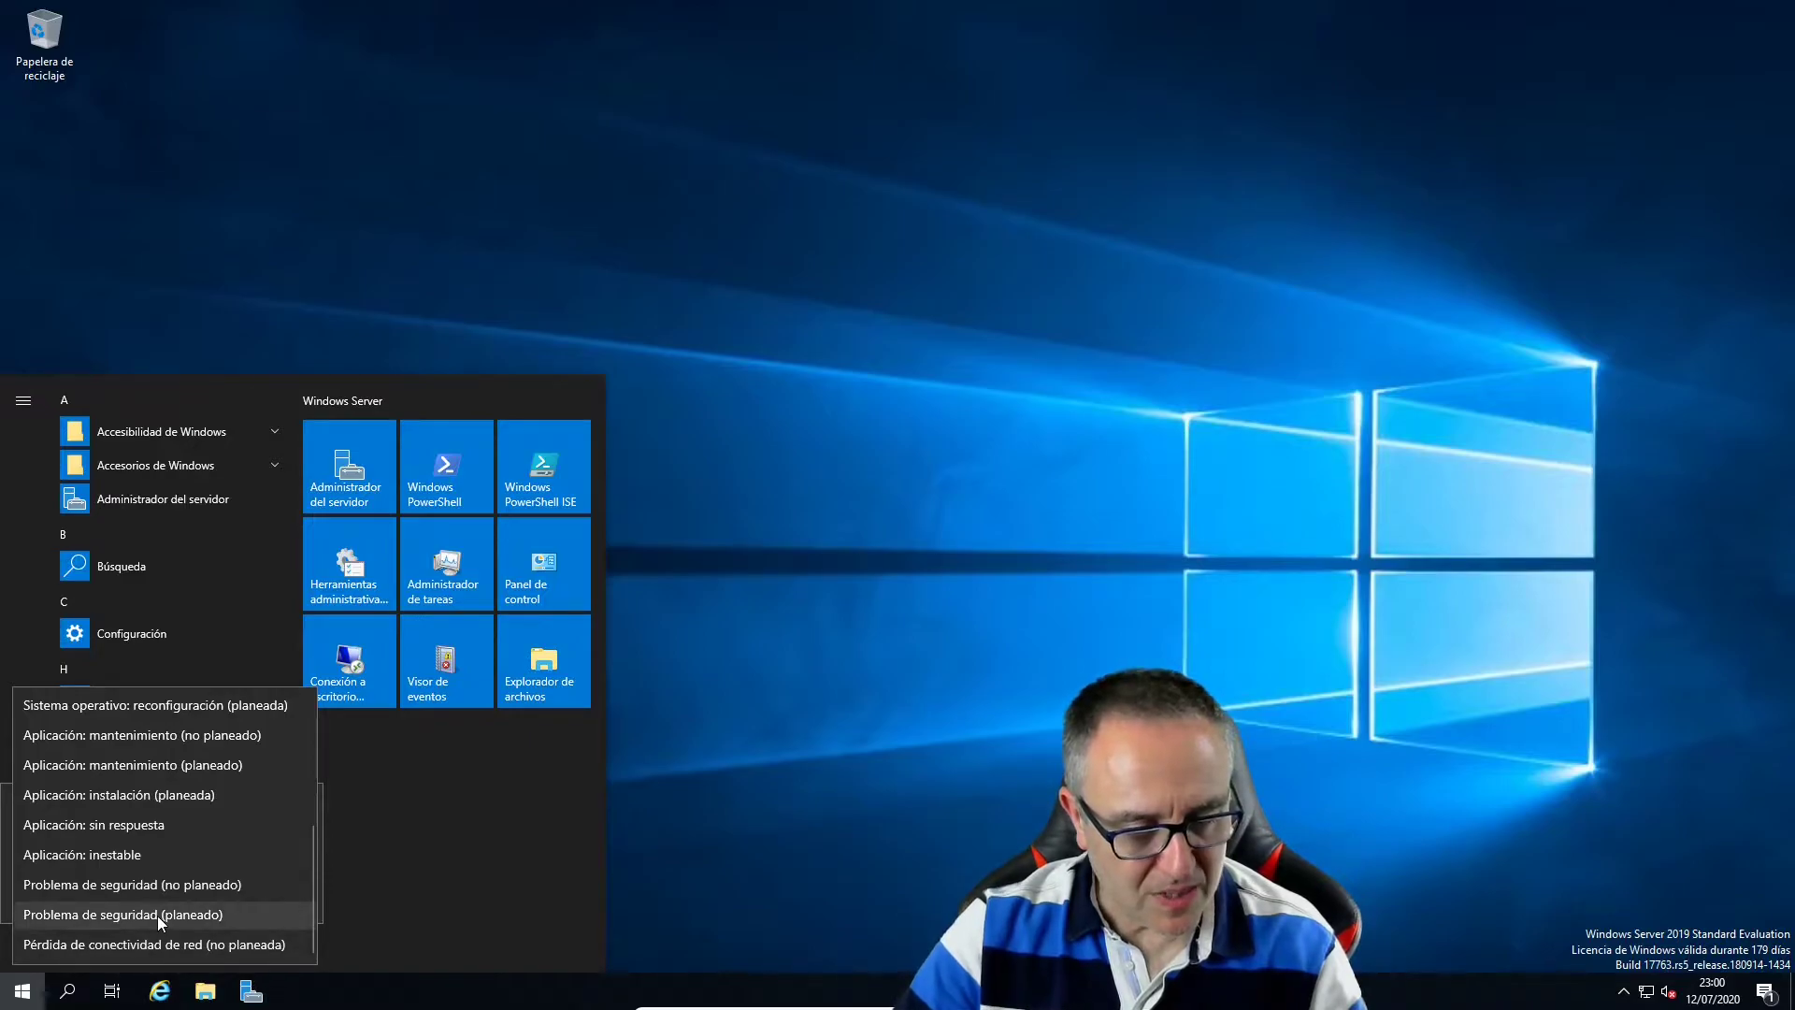
pyautogui.scroll(3, 157, 916)
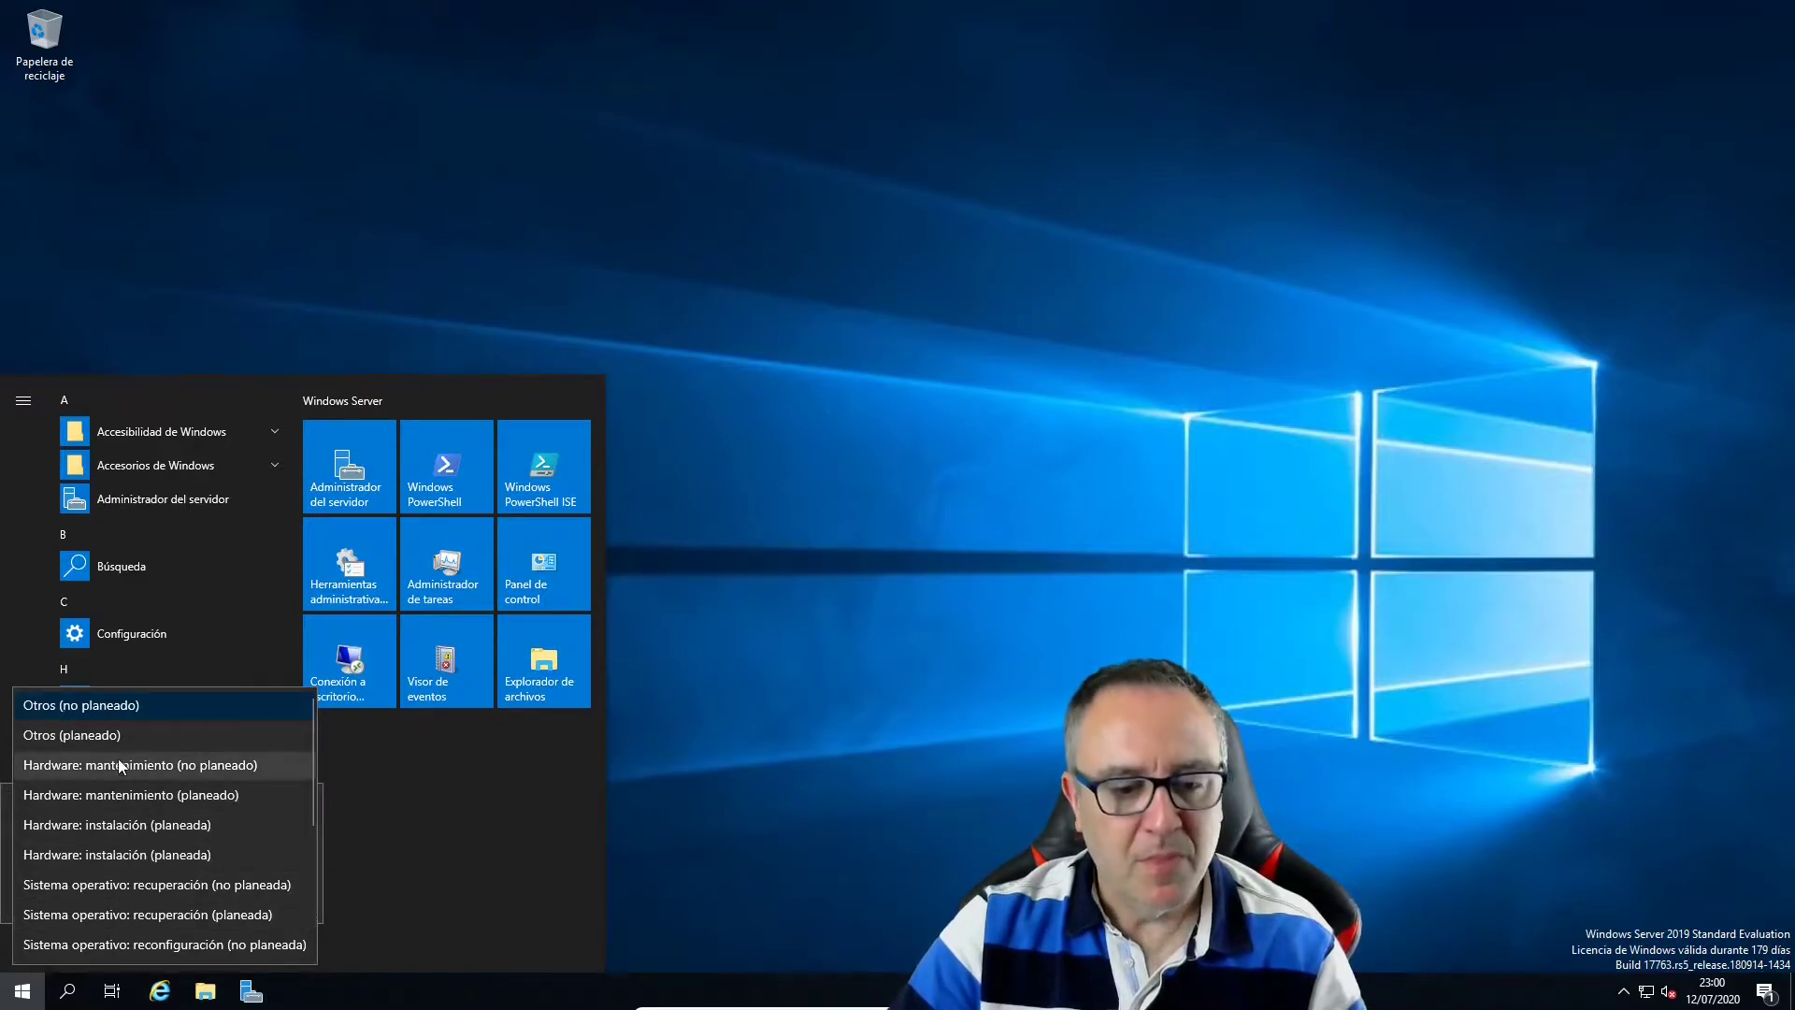
pyautogui.click(105, 733)
pyautogui.click(273, 897)
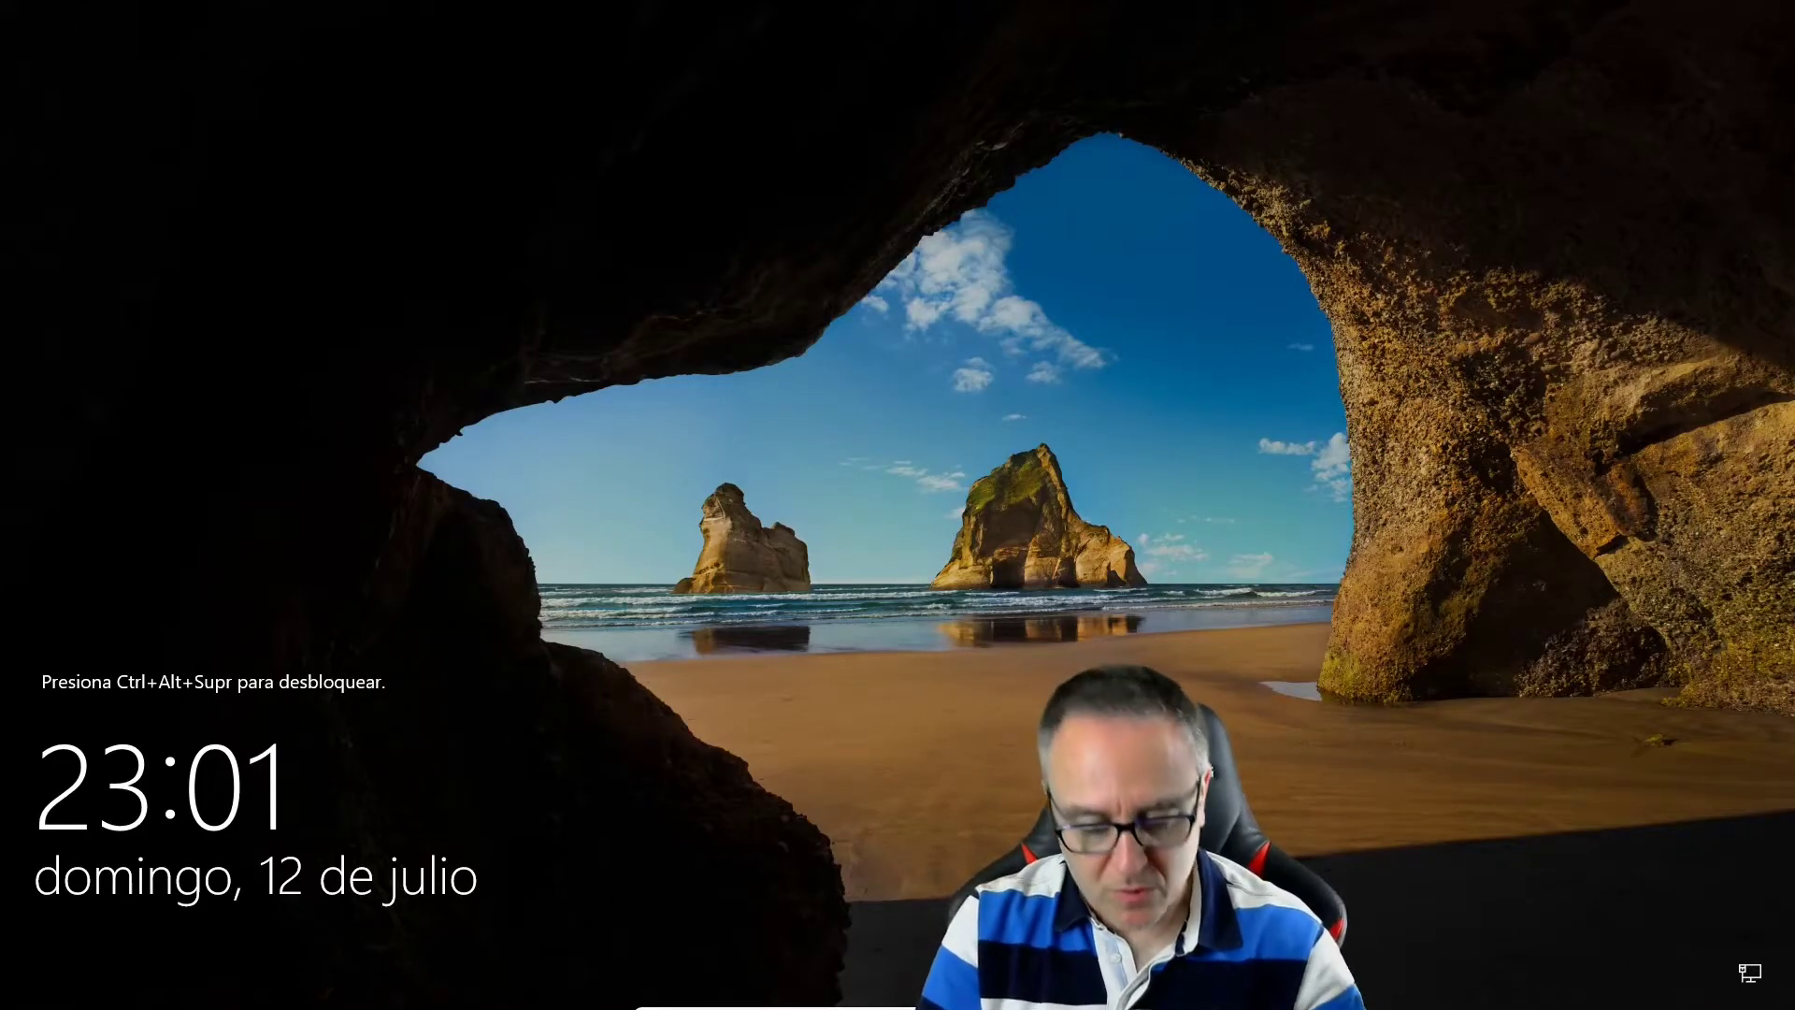
# Unlock the restarted server and sign in to the Administrador account with the account password.
pyautogui.hotkey('ctrl', 'alt', 'Delete')
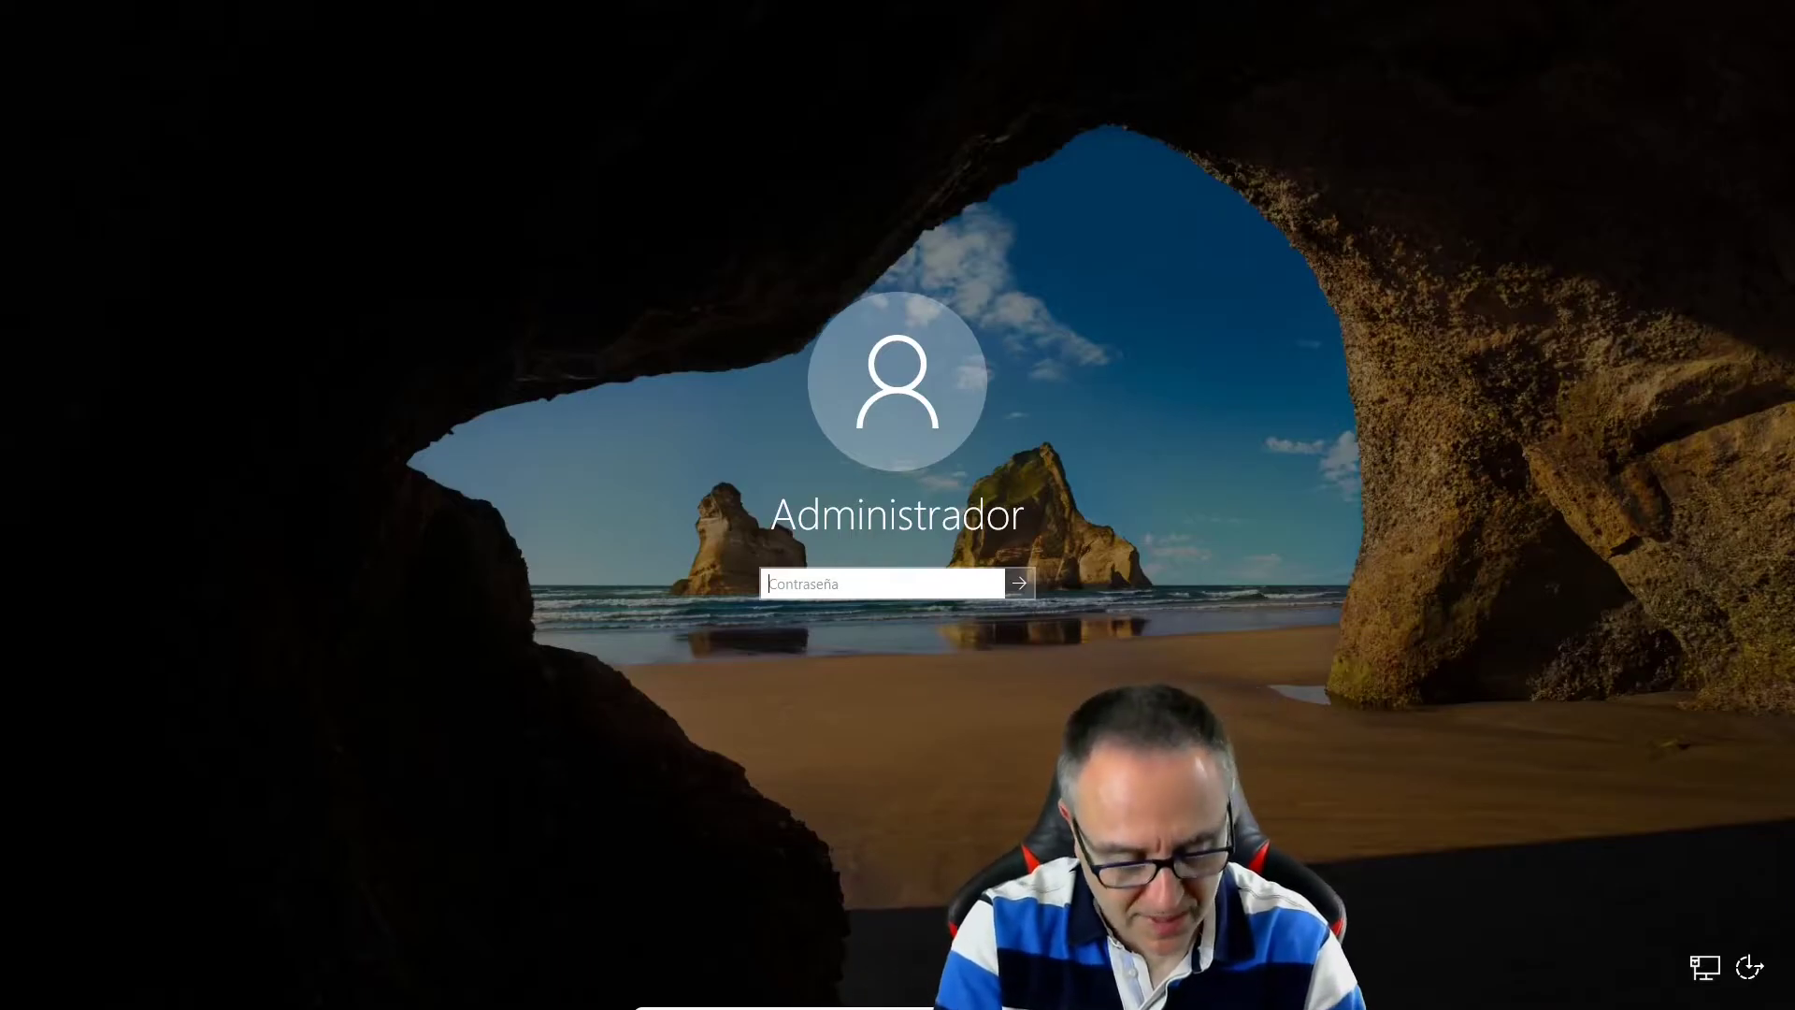
pyautogui.write('•••••••')
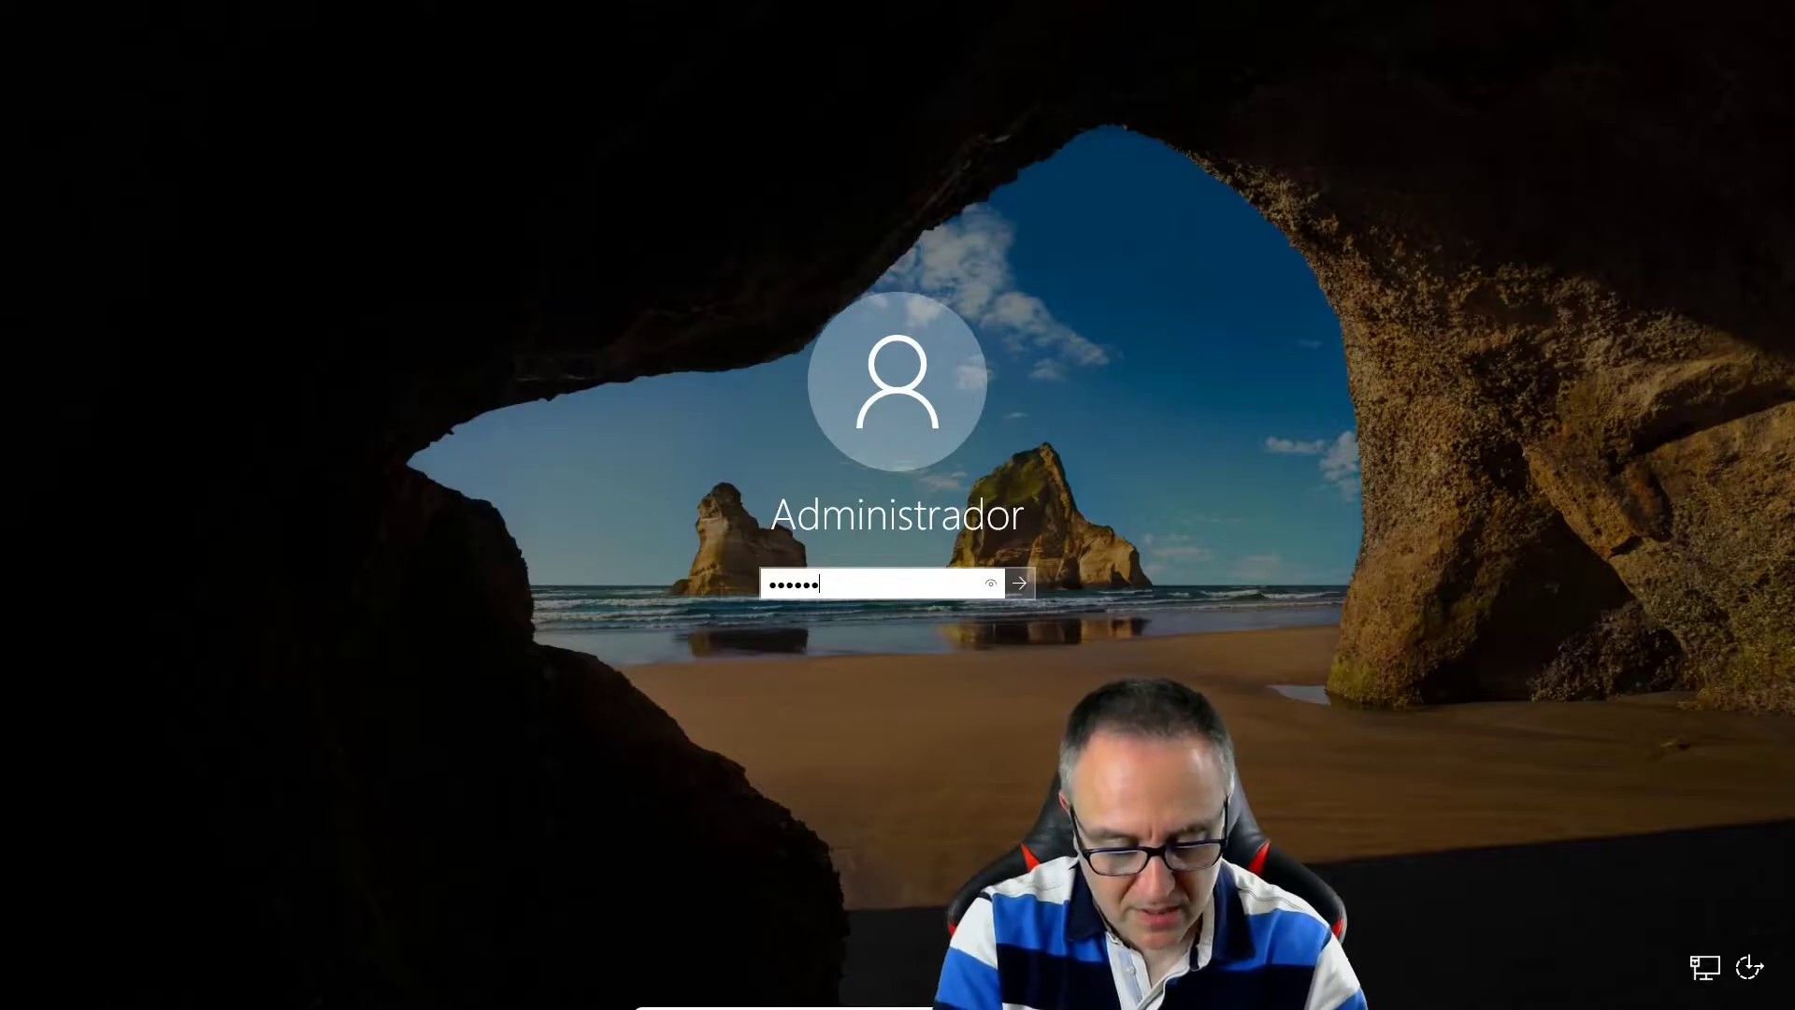
pyautogui.write('••••••')
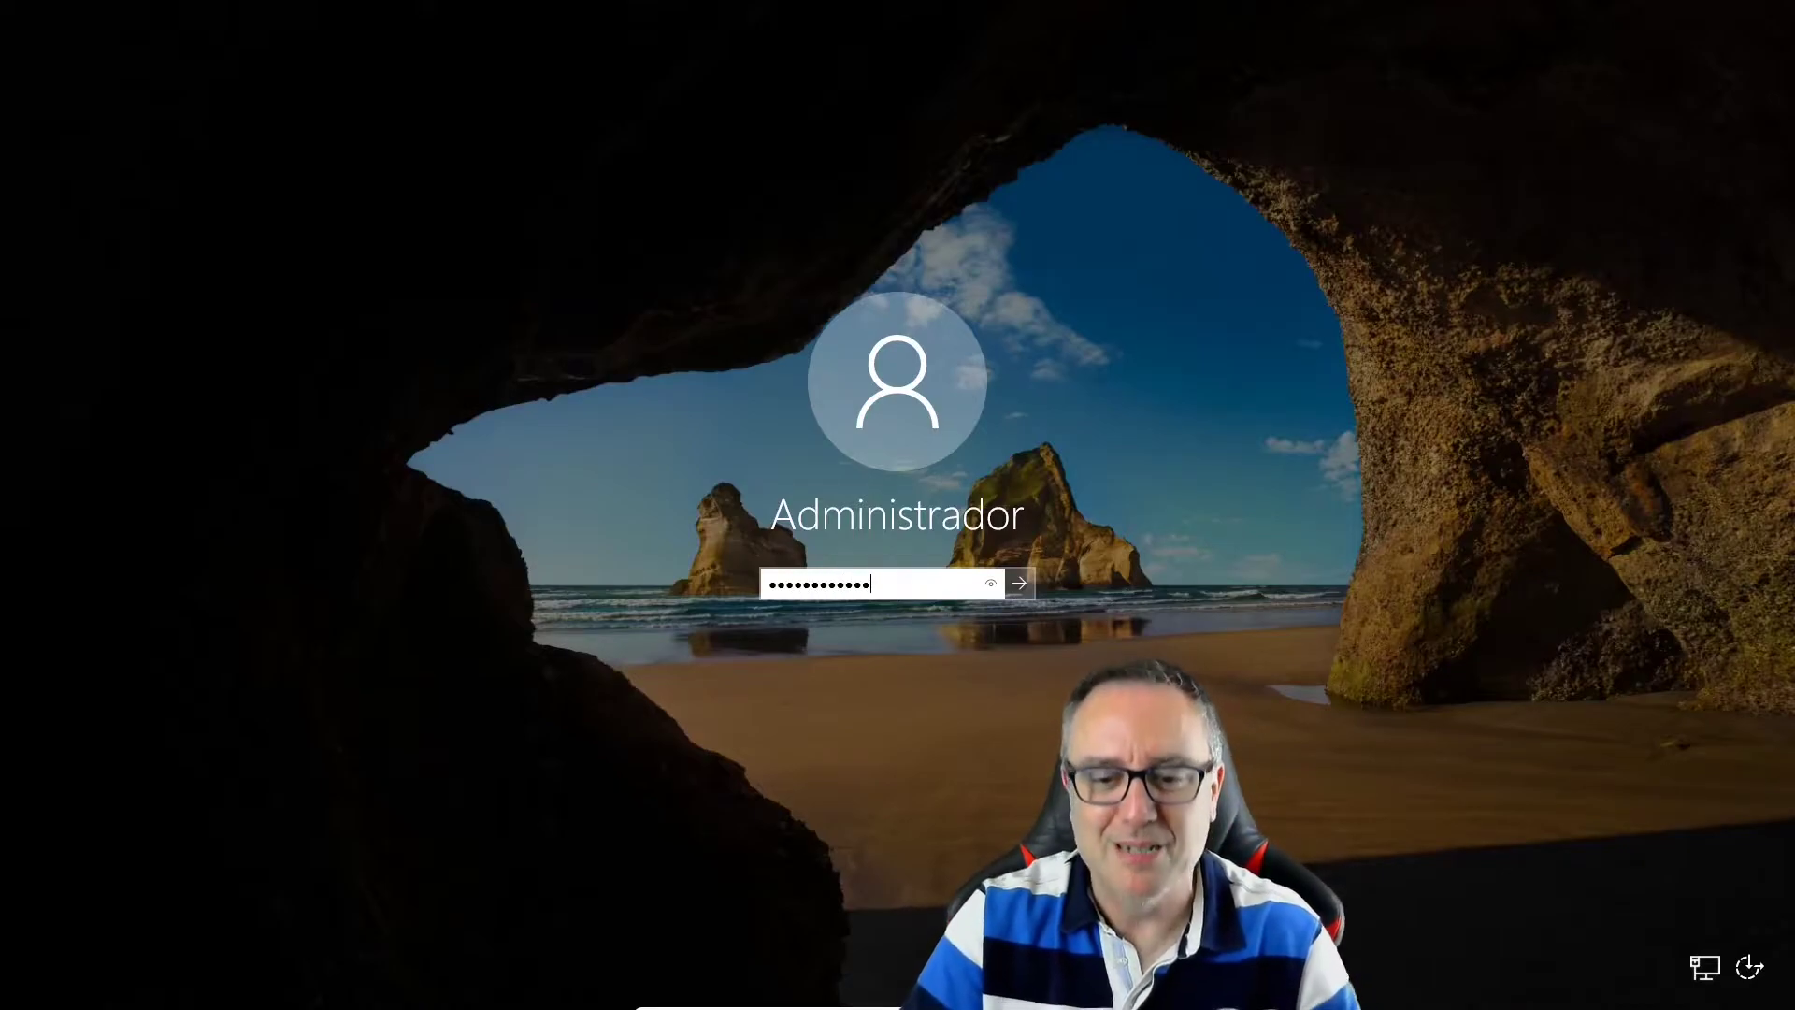
pyautogui.press('Return')
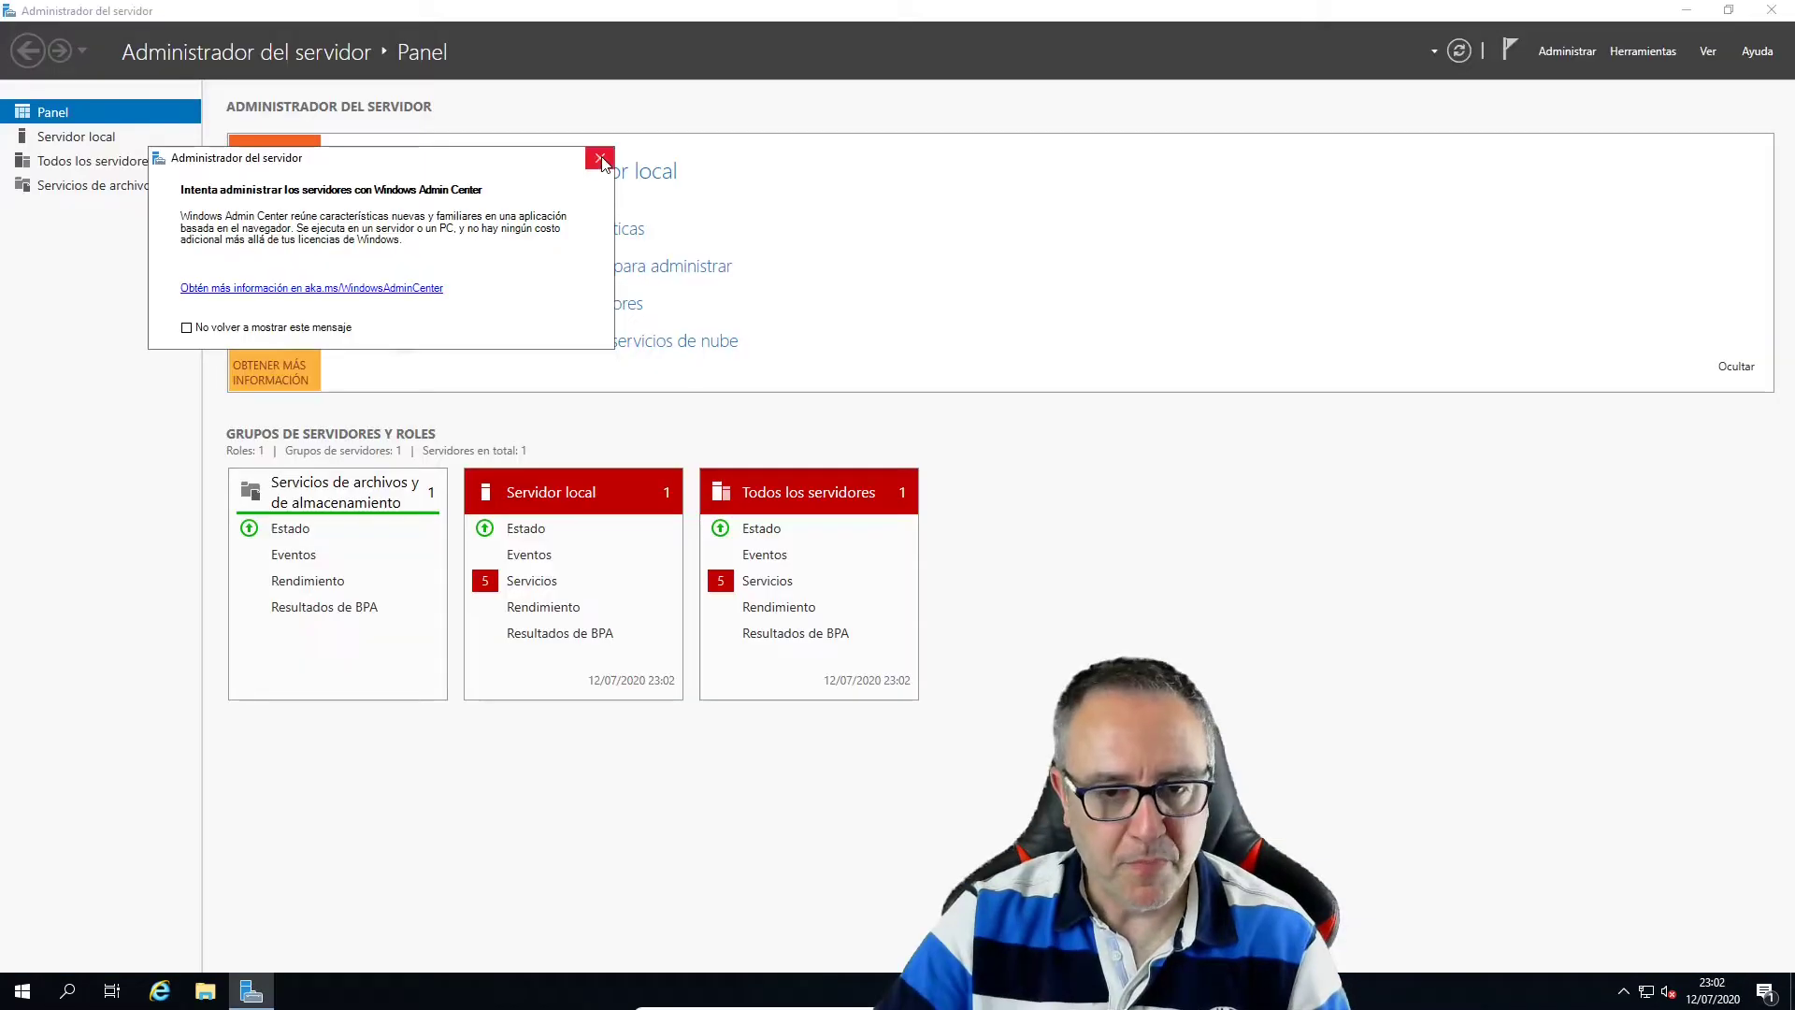
# Dismiss the Windows Admin Center notice and check the computer name and Ethernet address in the local server's properties.
pyautogui.click(598, 159)
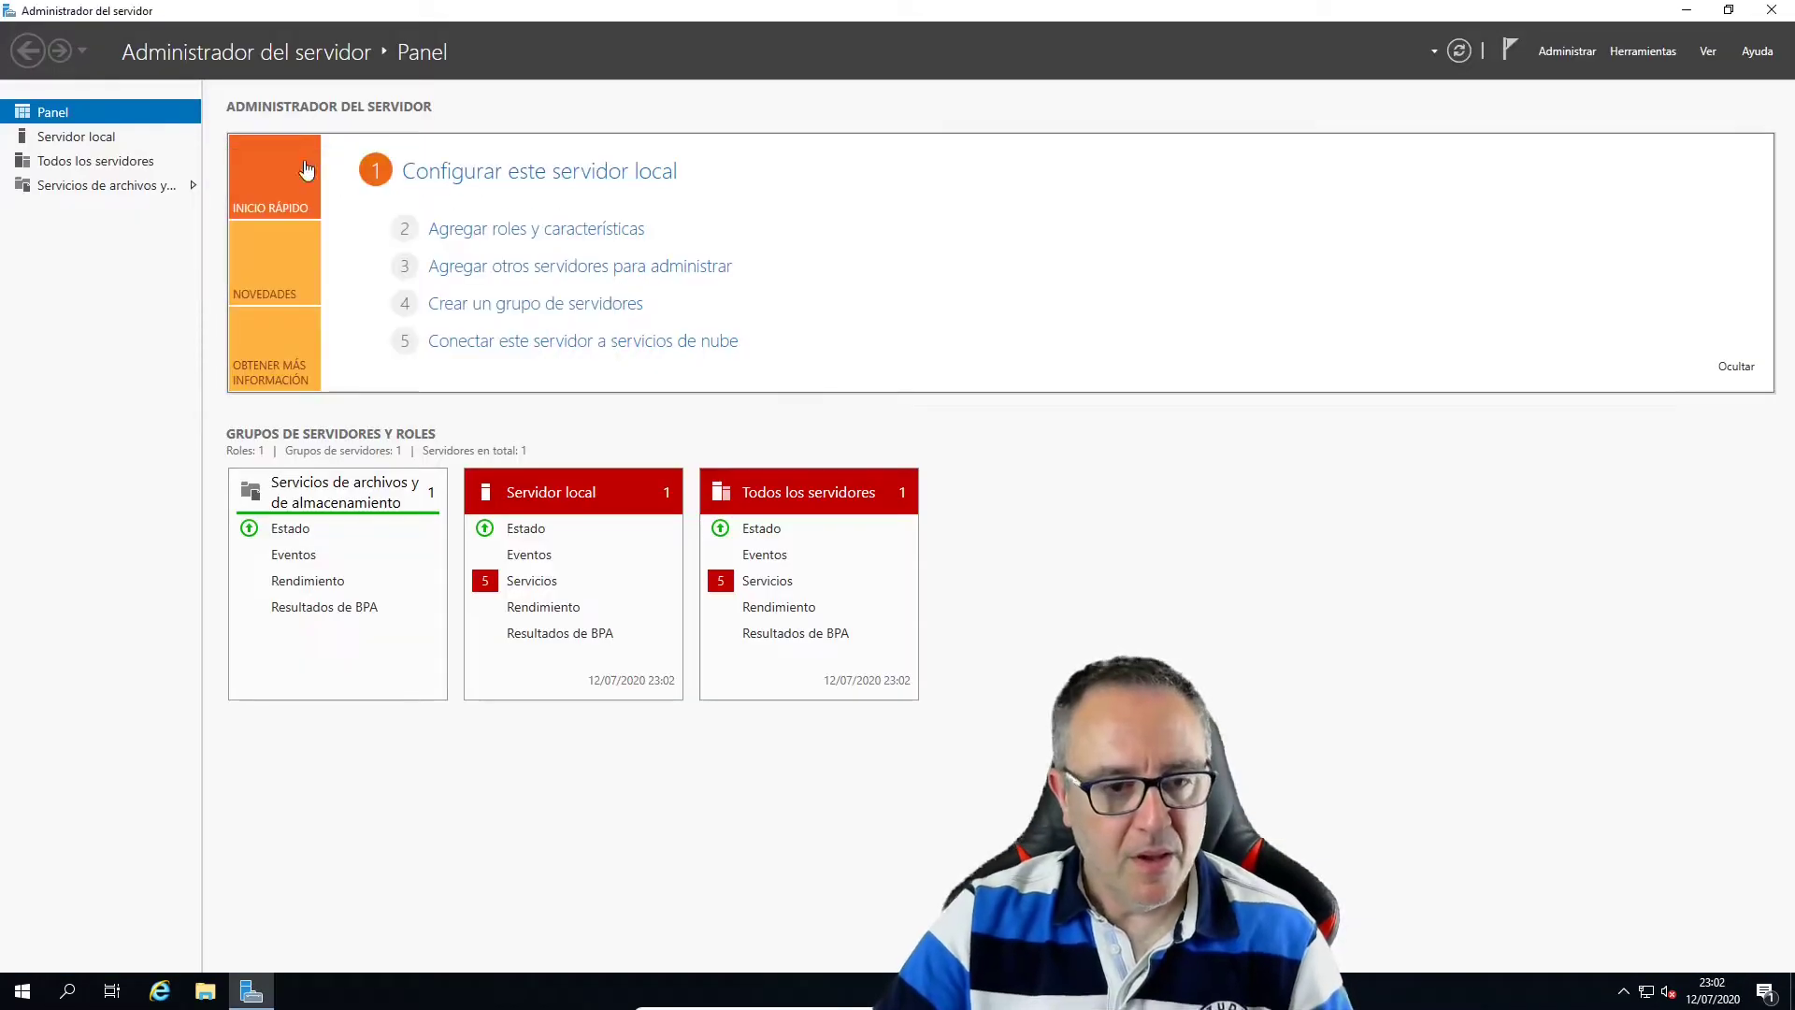
pyautogui.click(67, 137)
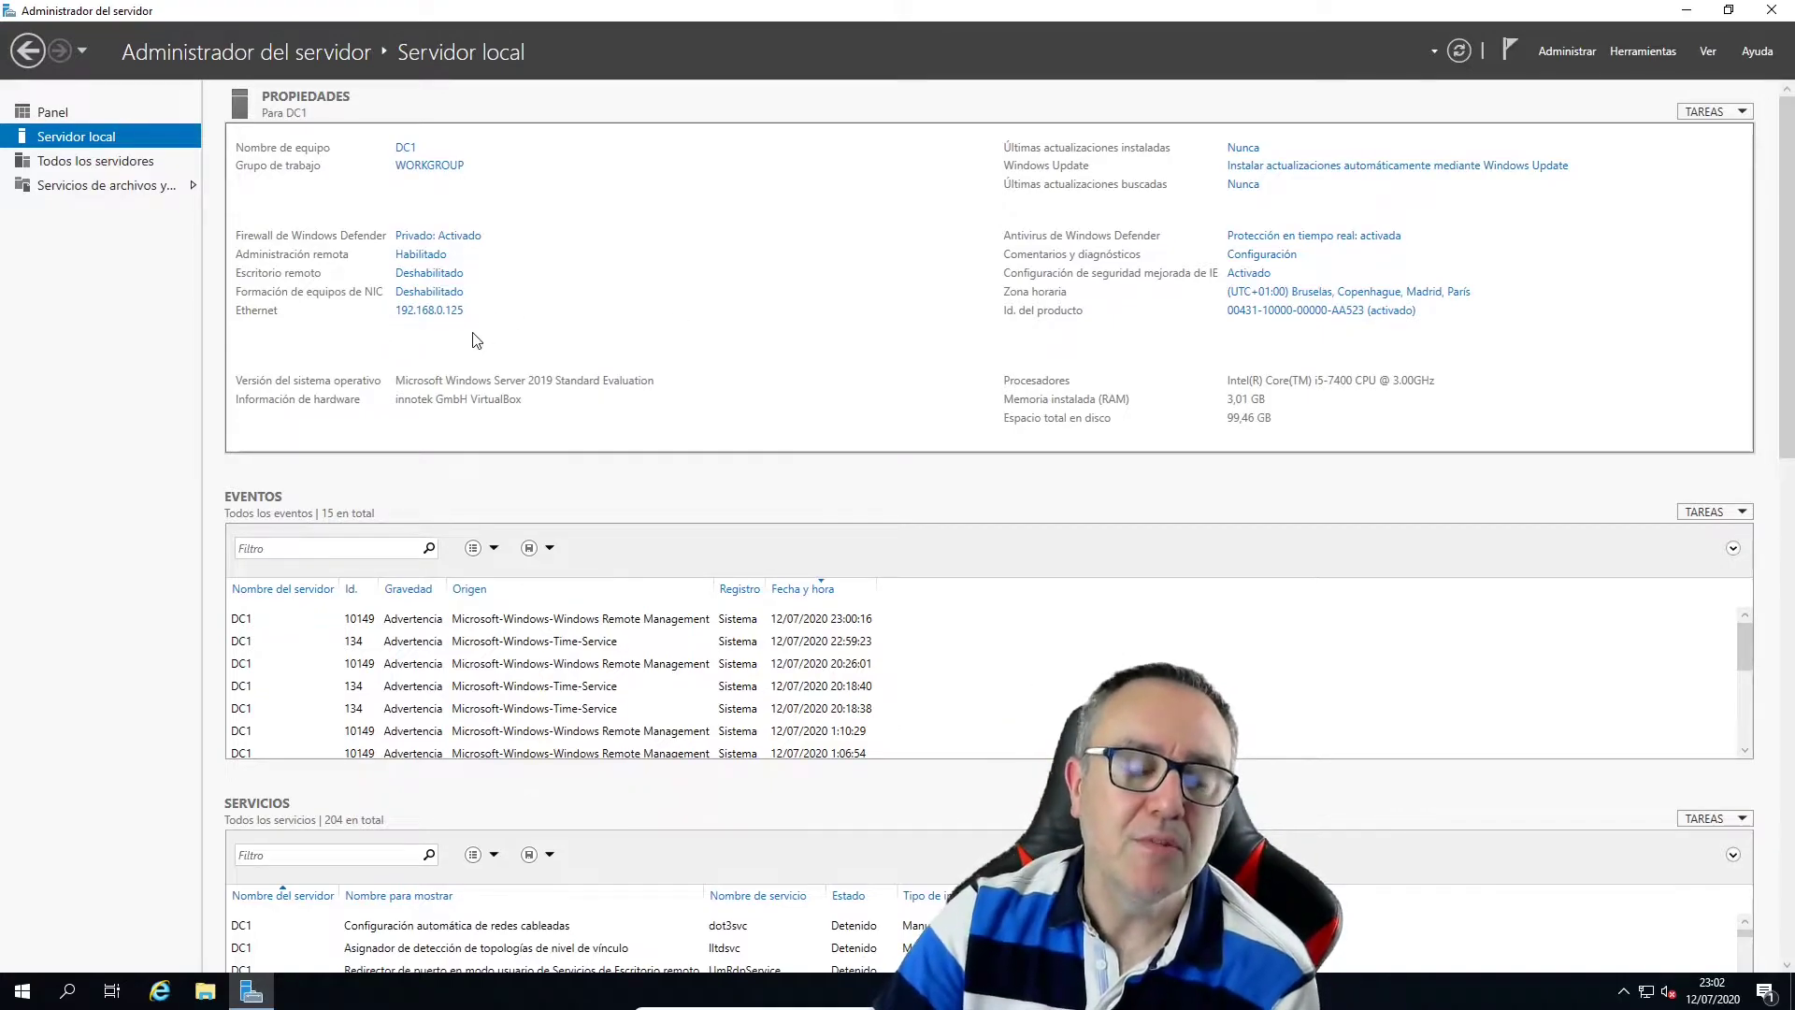
pyautogui.click(432, 323)
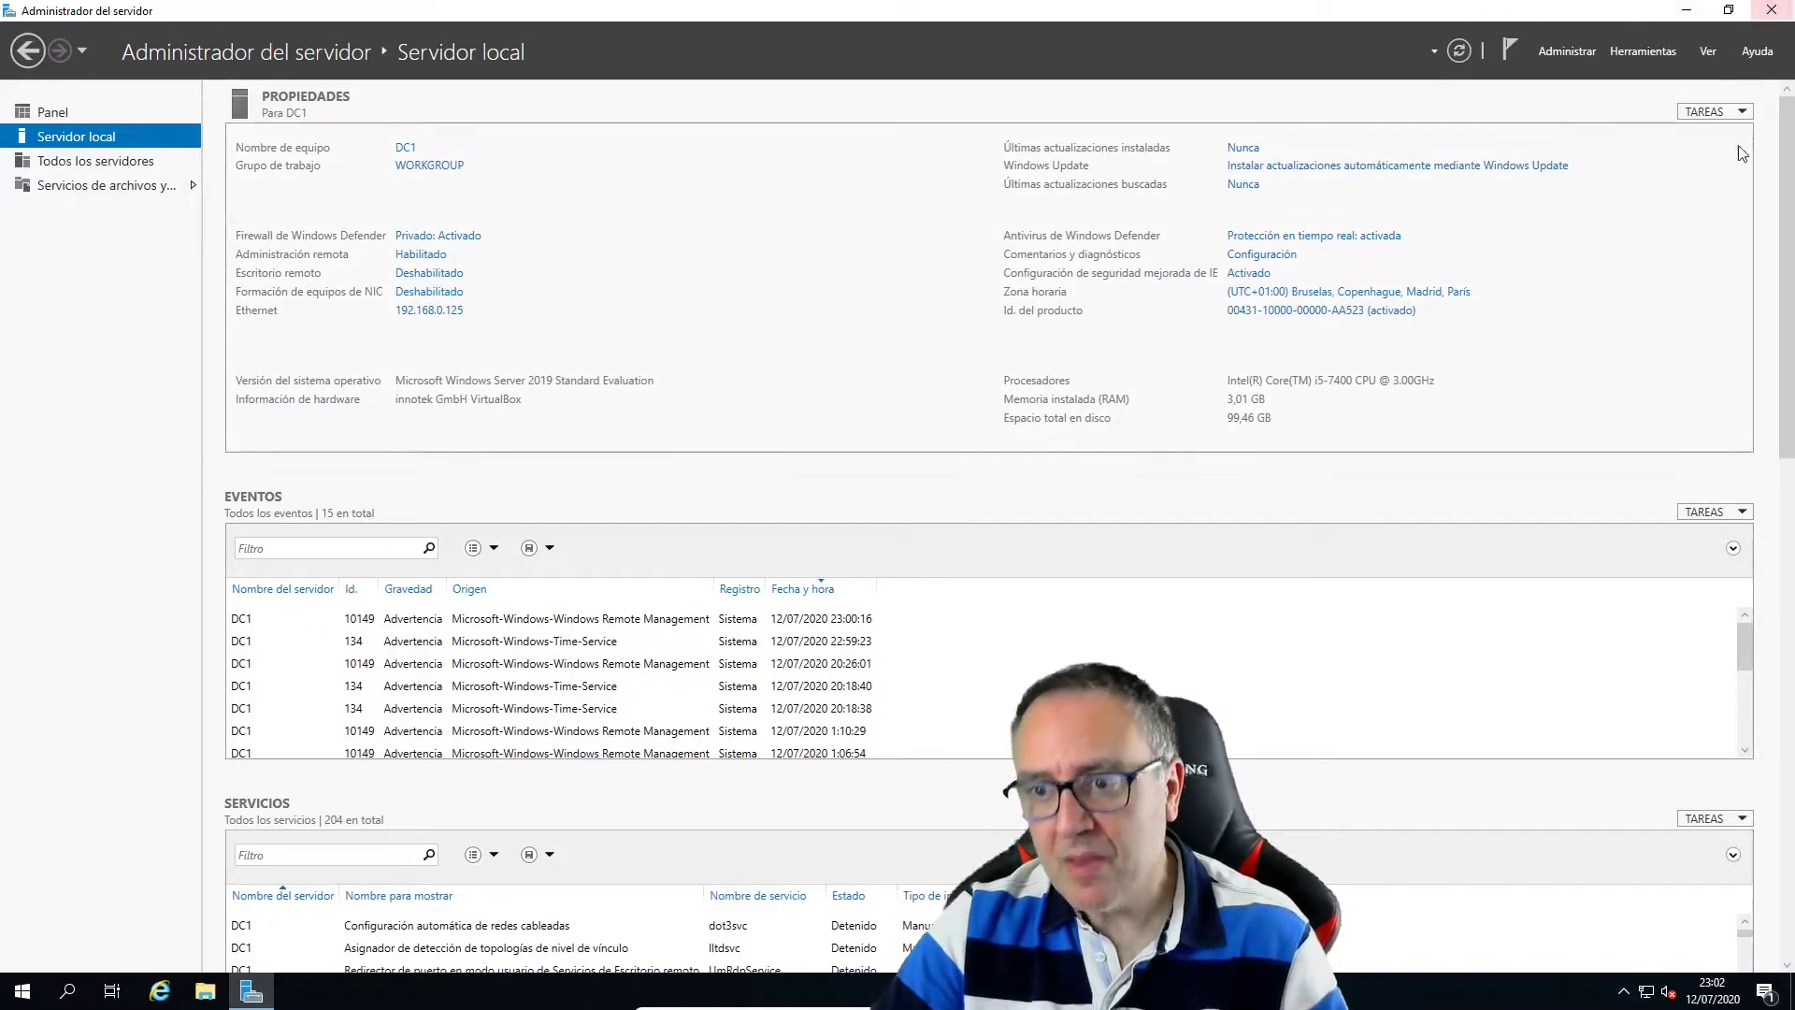
# Start adding roles and features with a role-based or feature-based installation on the destination server DC1.
pyautogui.click(1587, 56)
pyautogui.click(1634, 52)
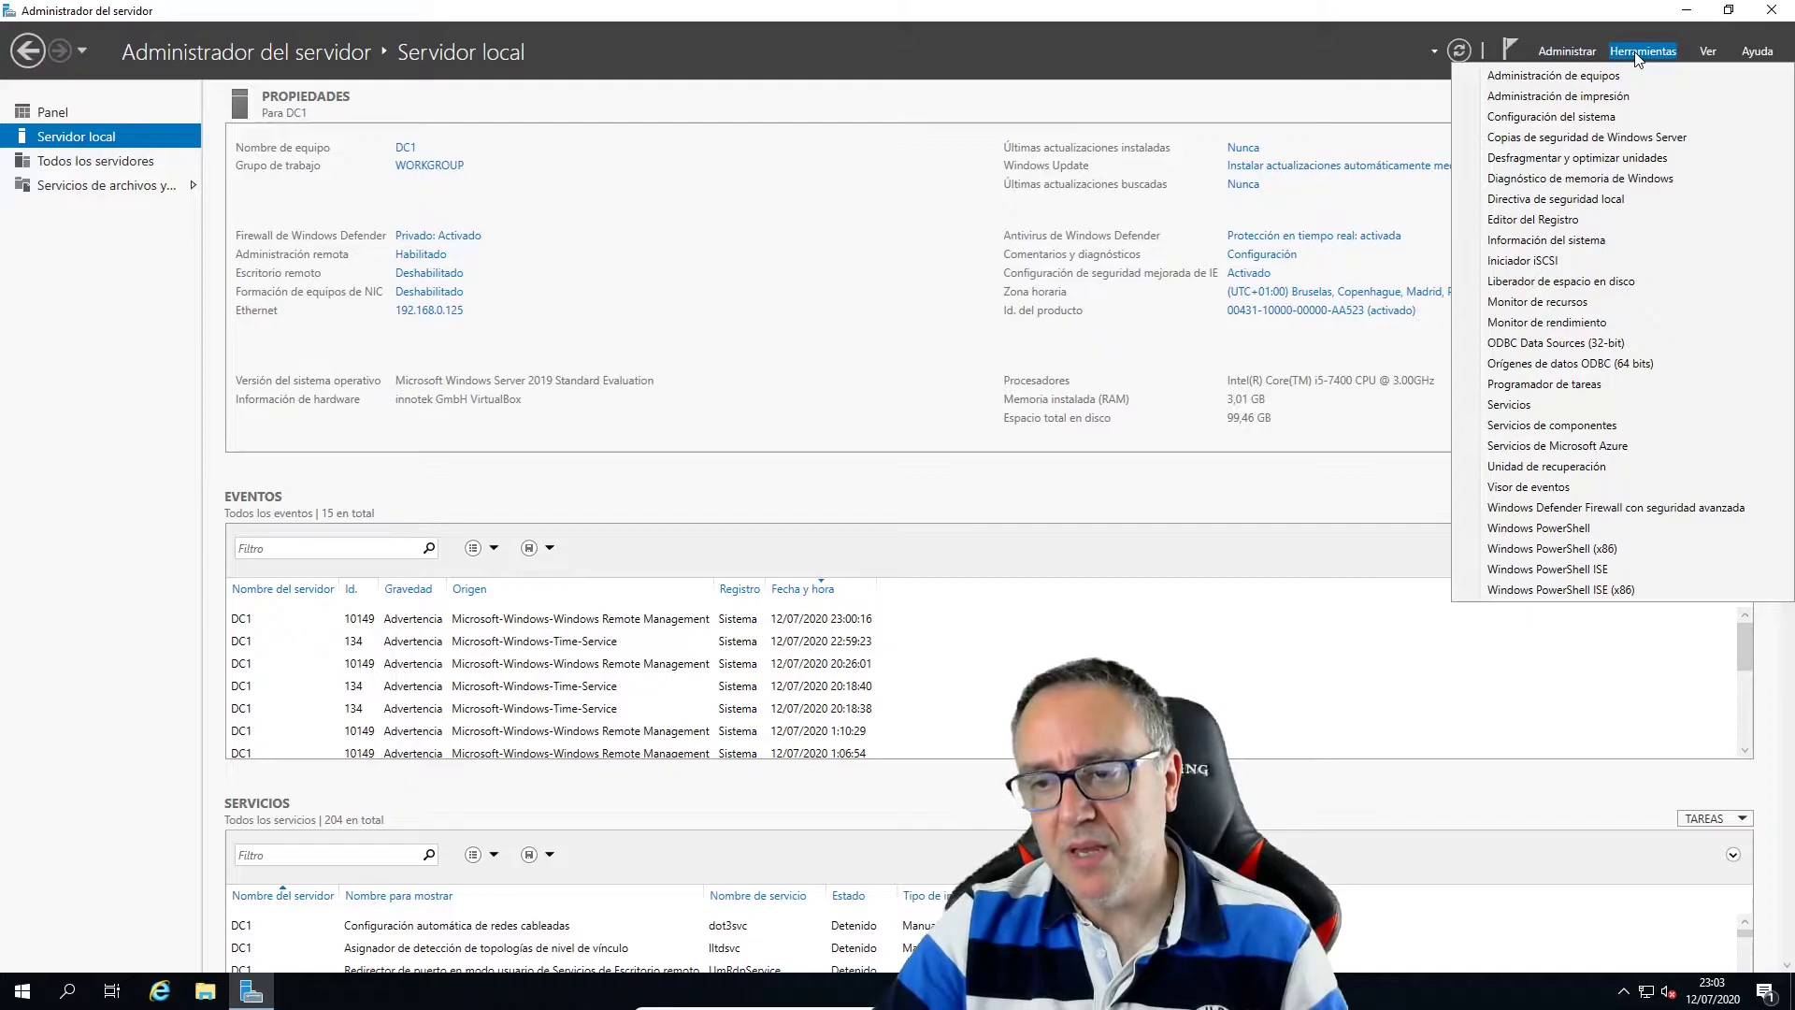
pyautogui.click(1579, 56)
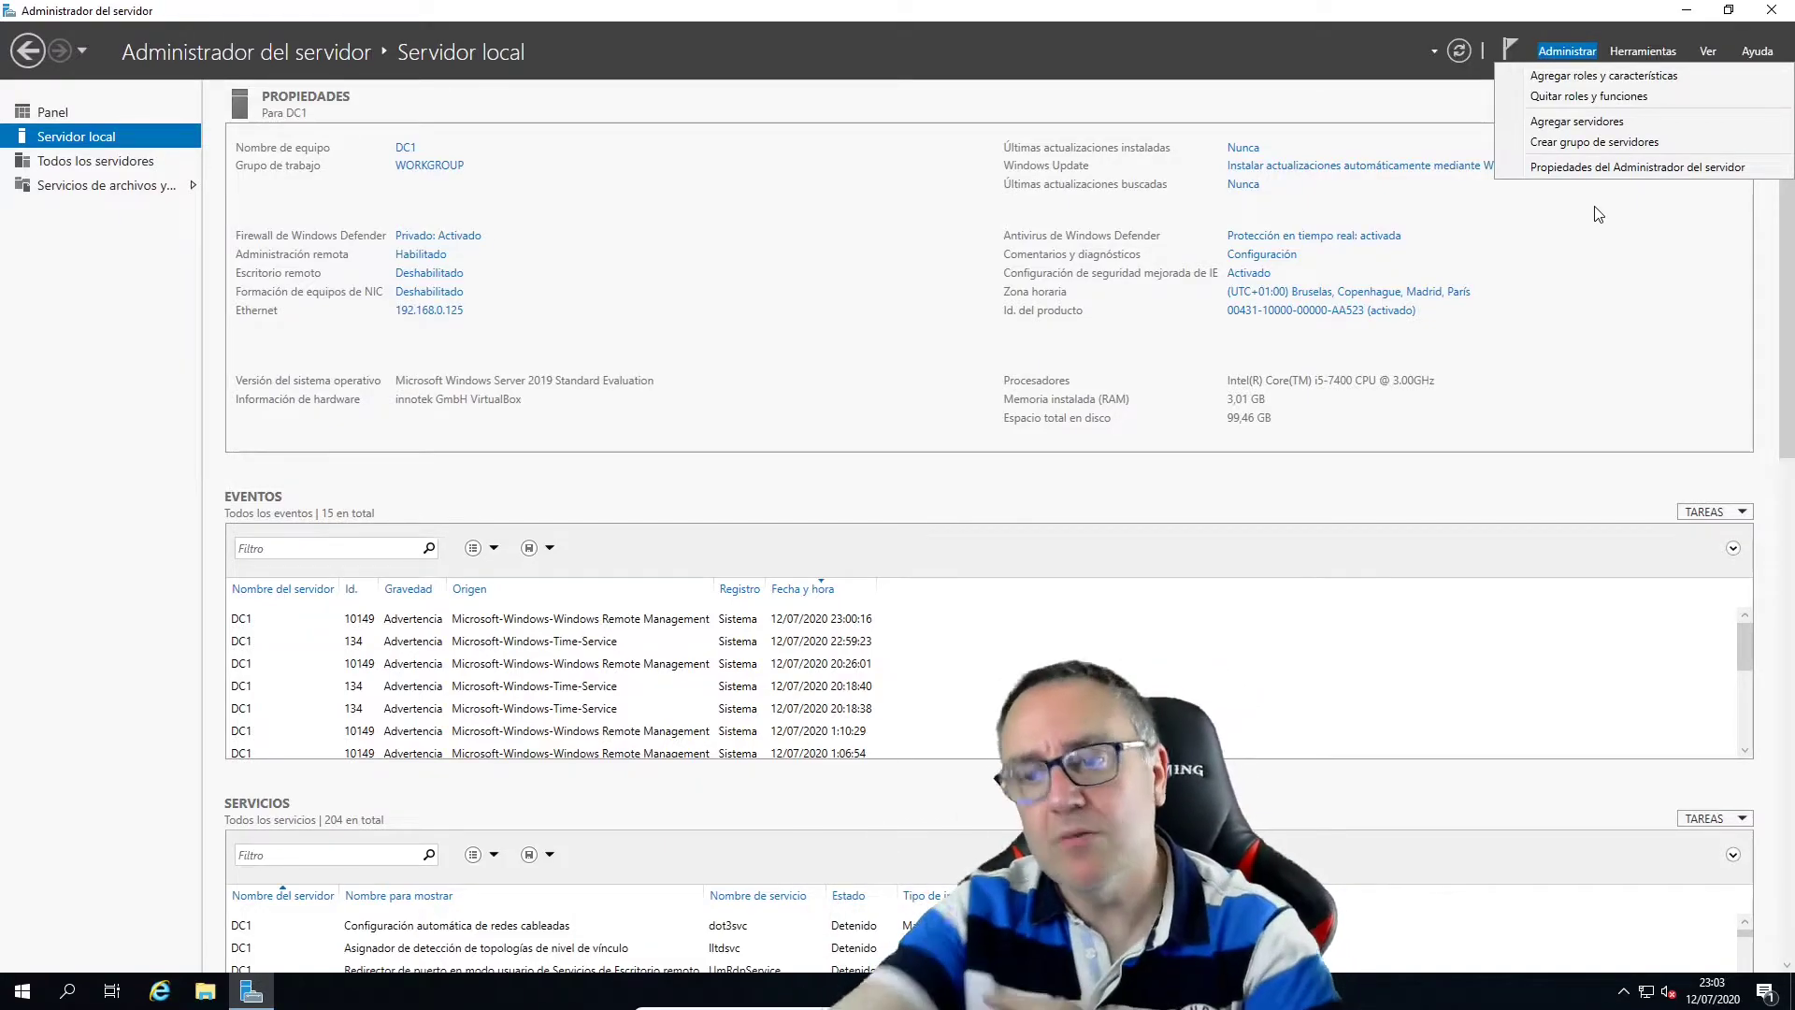
pyautogui.click(1625, 81)
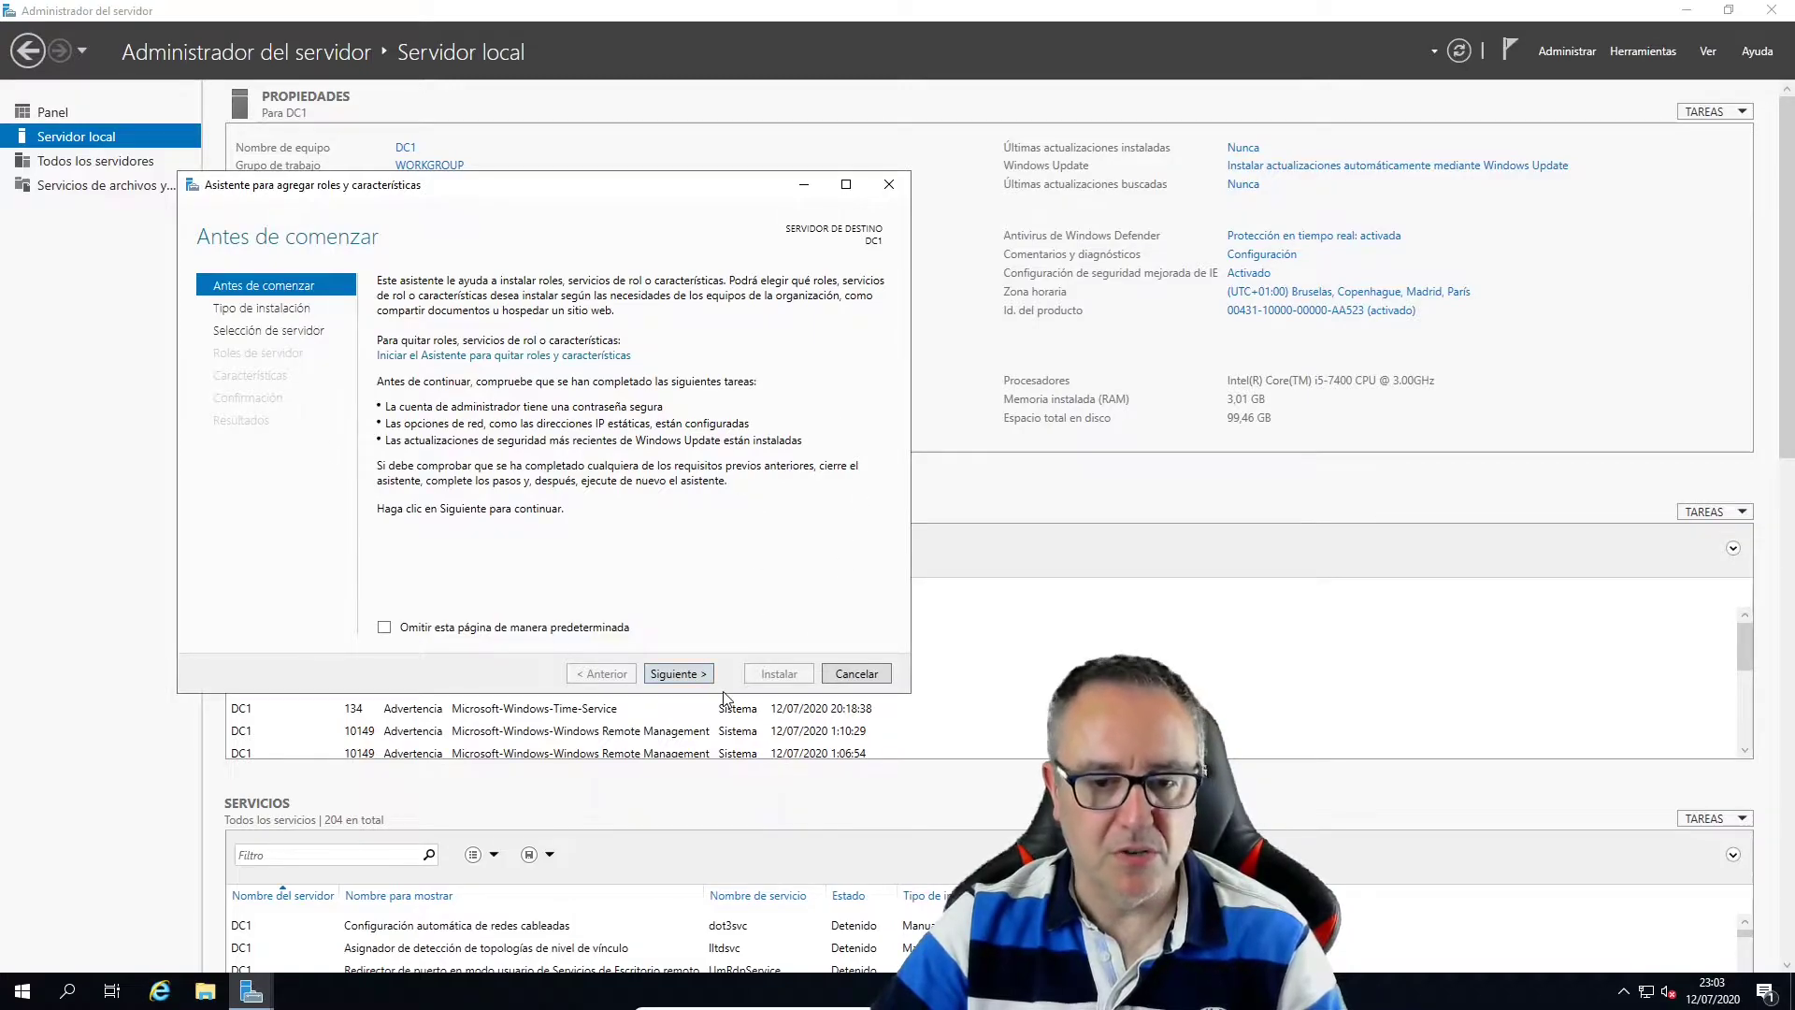
pyautogui.click(675, 674)
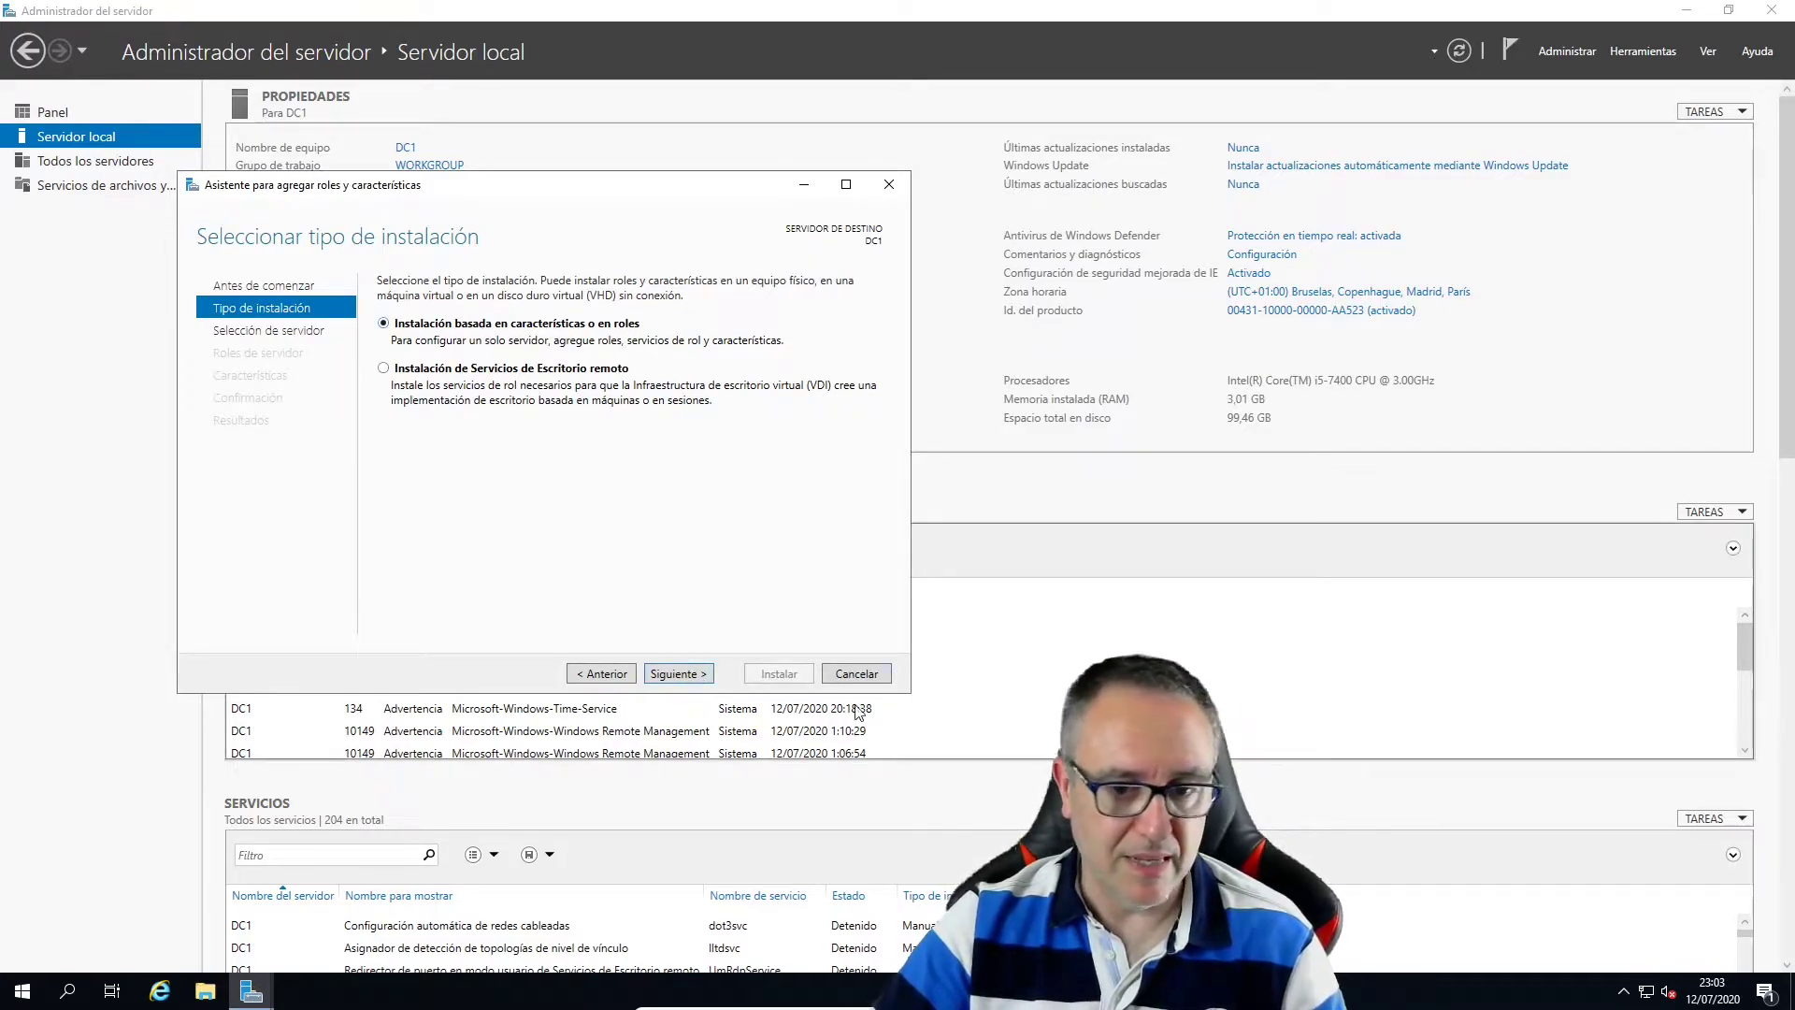
pyautogui.click(694, 674)
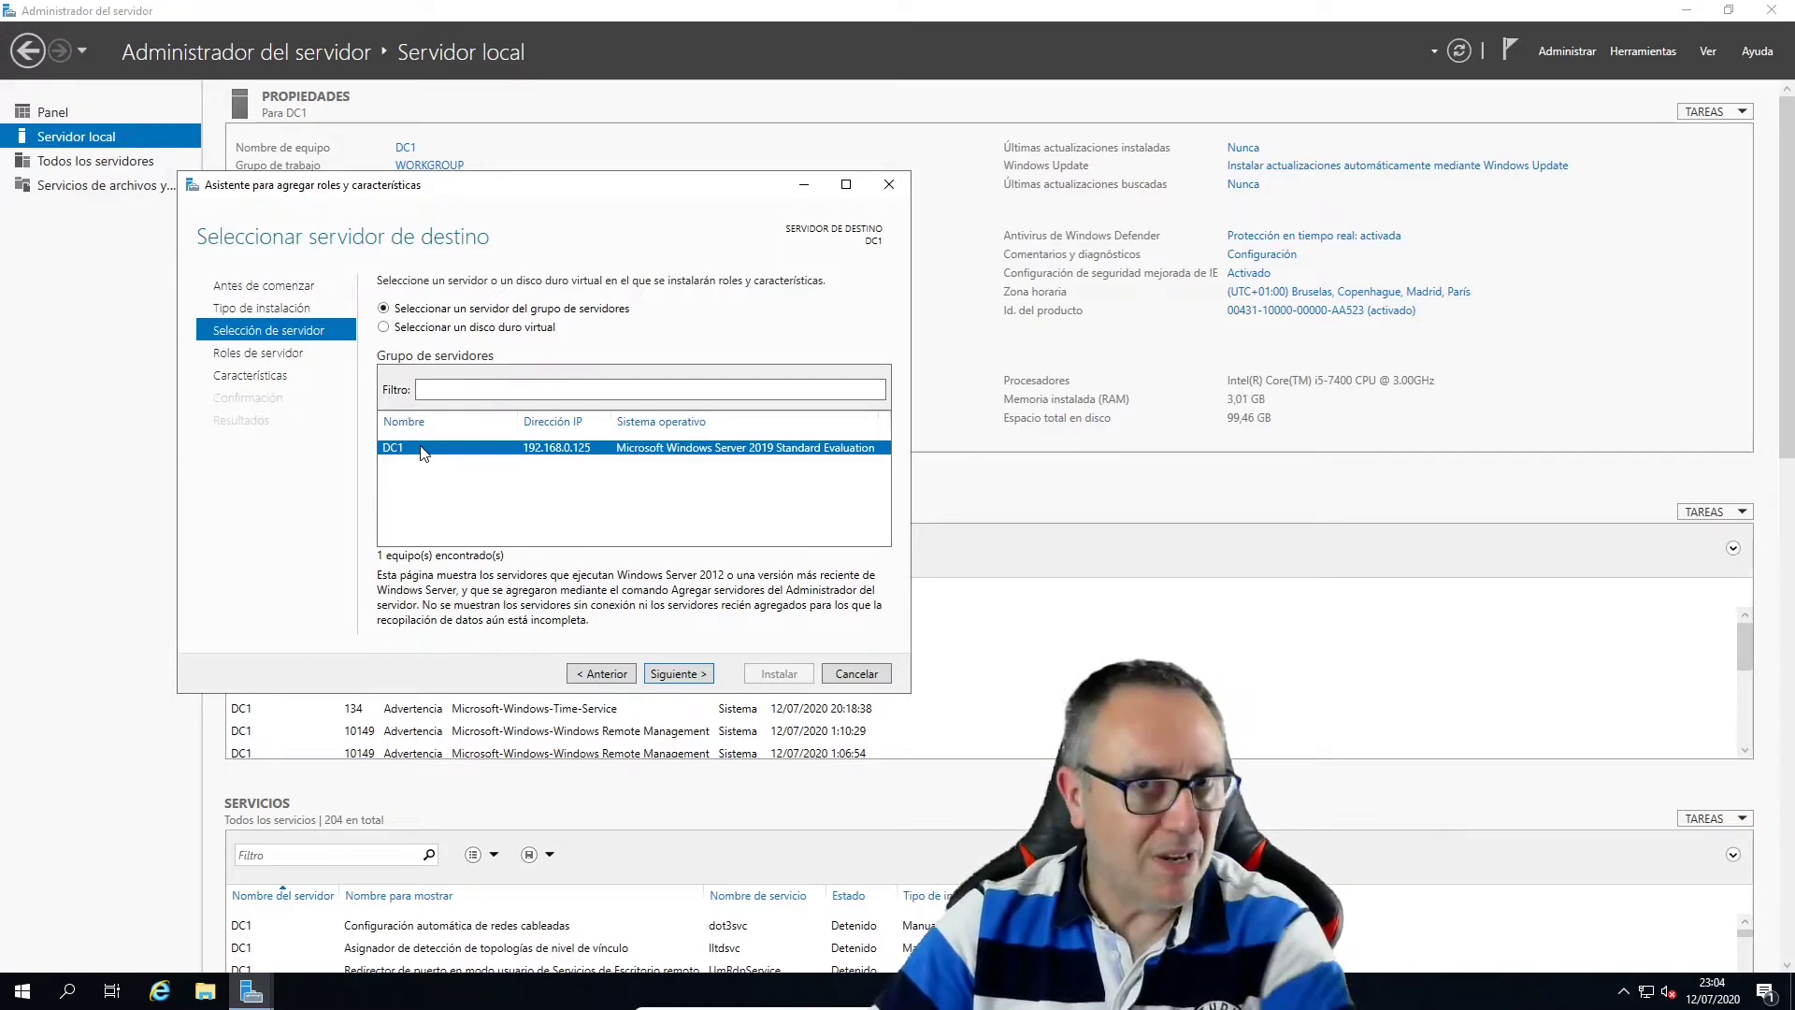
pyautogui.click(685, 674)
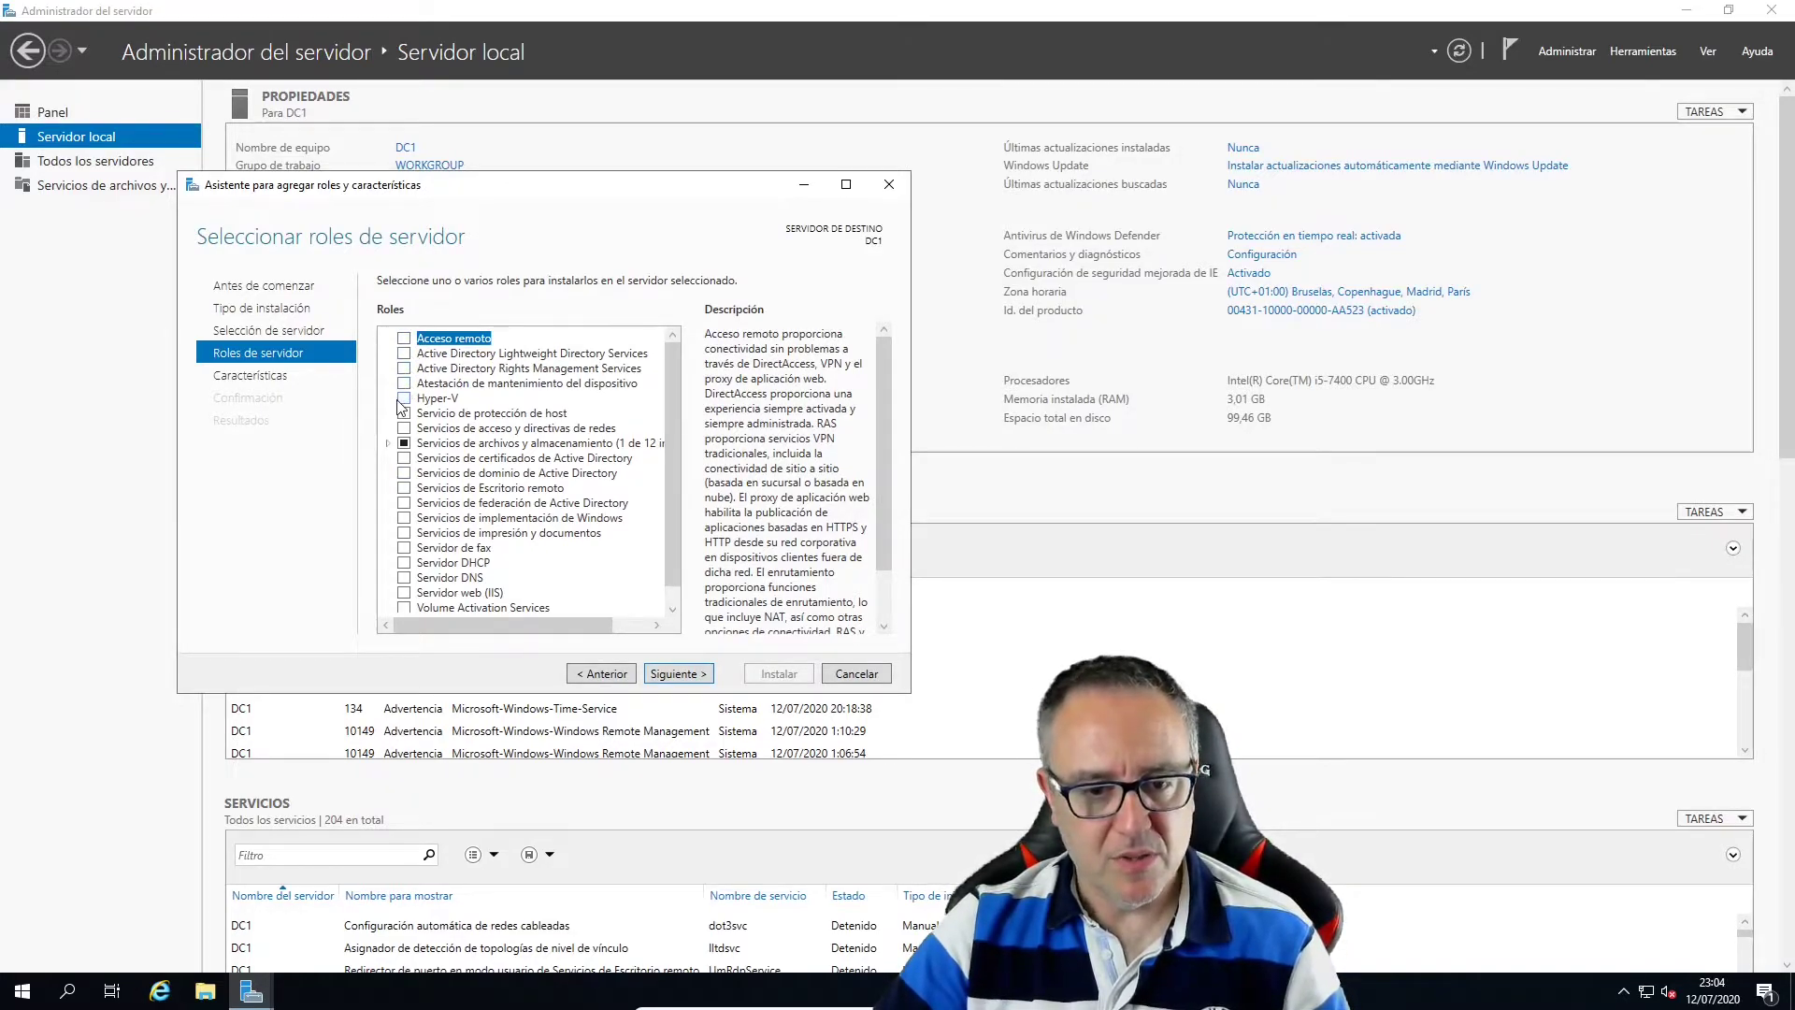
# Select the roles Servicios de Escritorio remoto and Servicios de dominio de Active Directory, including the latter's required features.
pyautogui.click(404, 488)
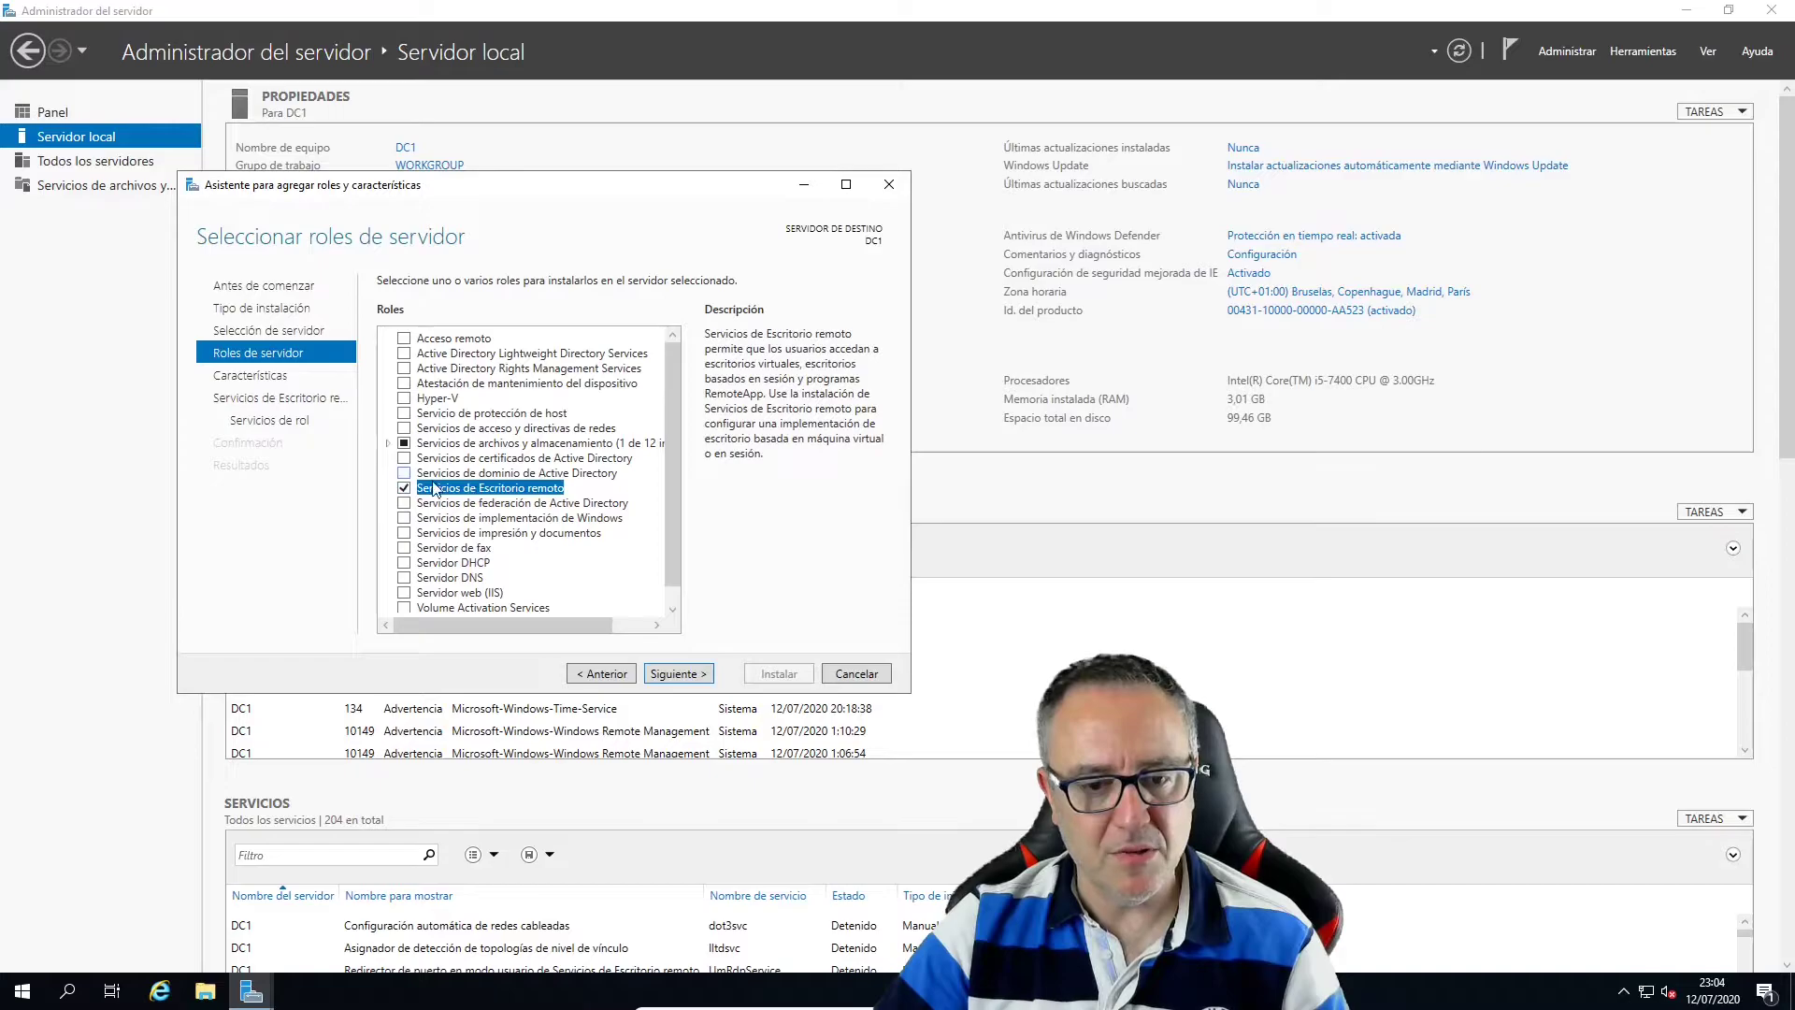
pyautogui.click(404, 473)
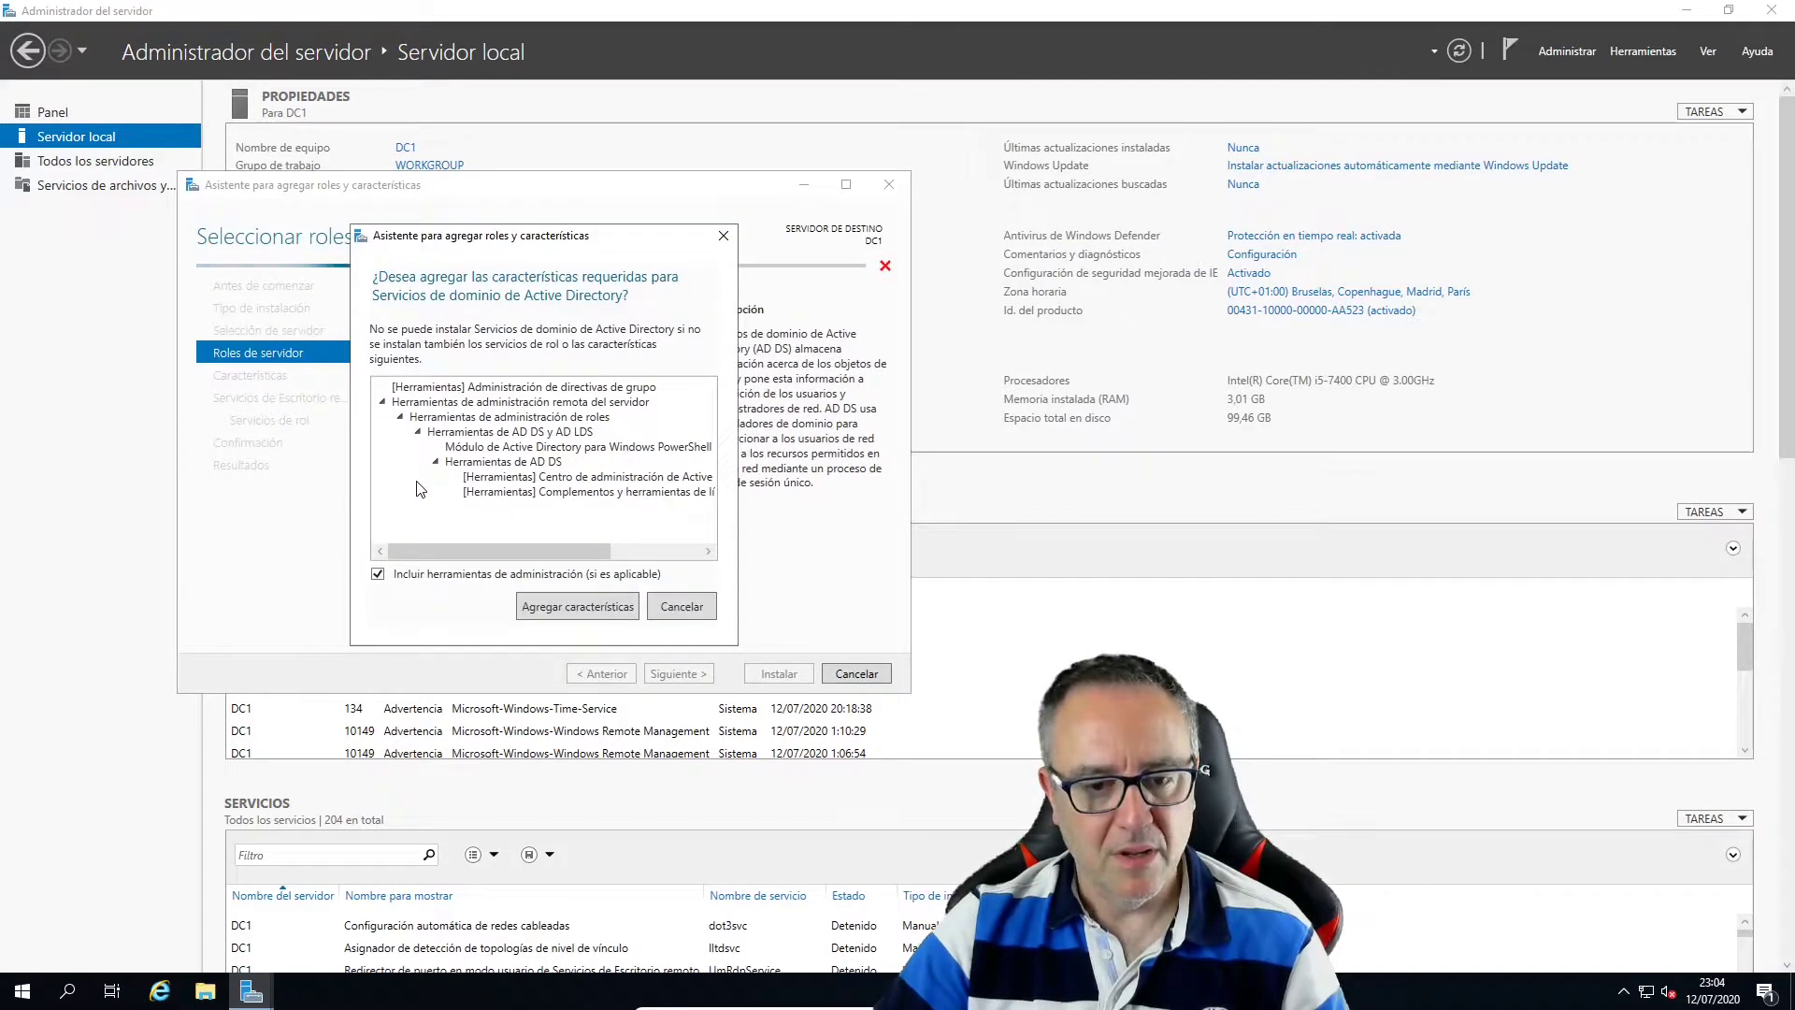
pyautogui.click(582, 606)
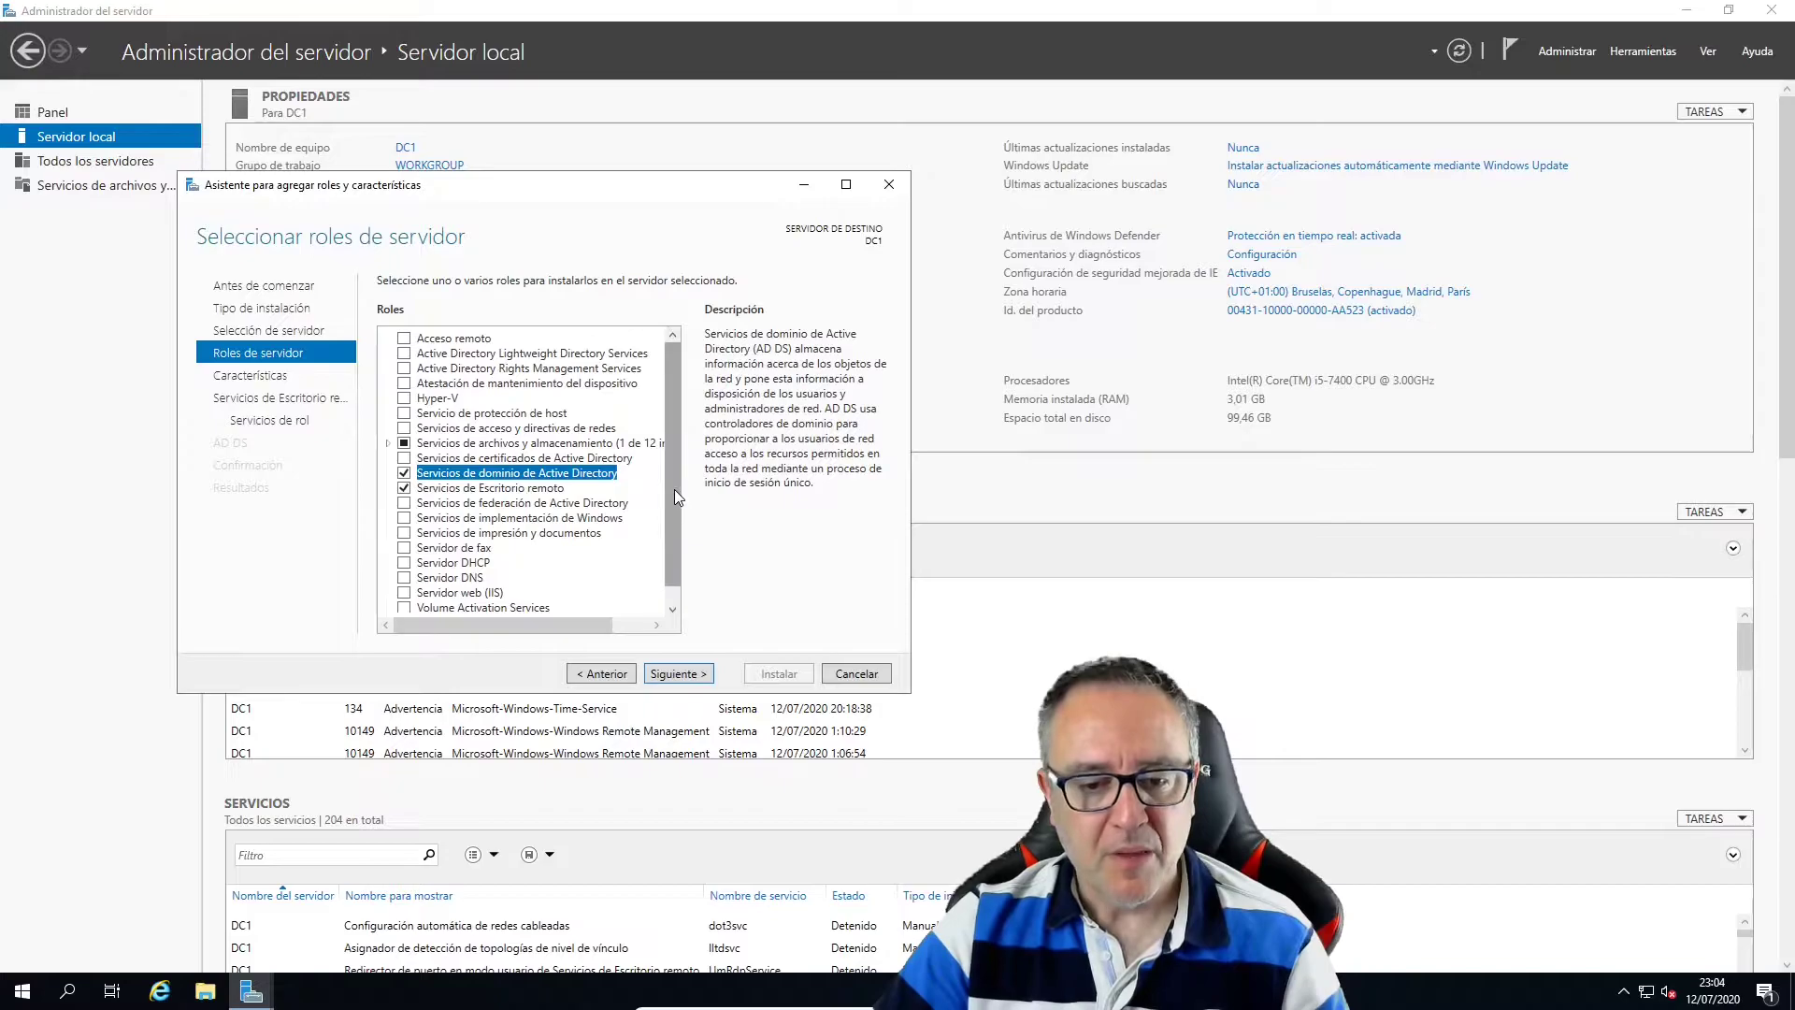
pyautogui.moveTo(675, 489); pyautogui.dragTo(673, 505)
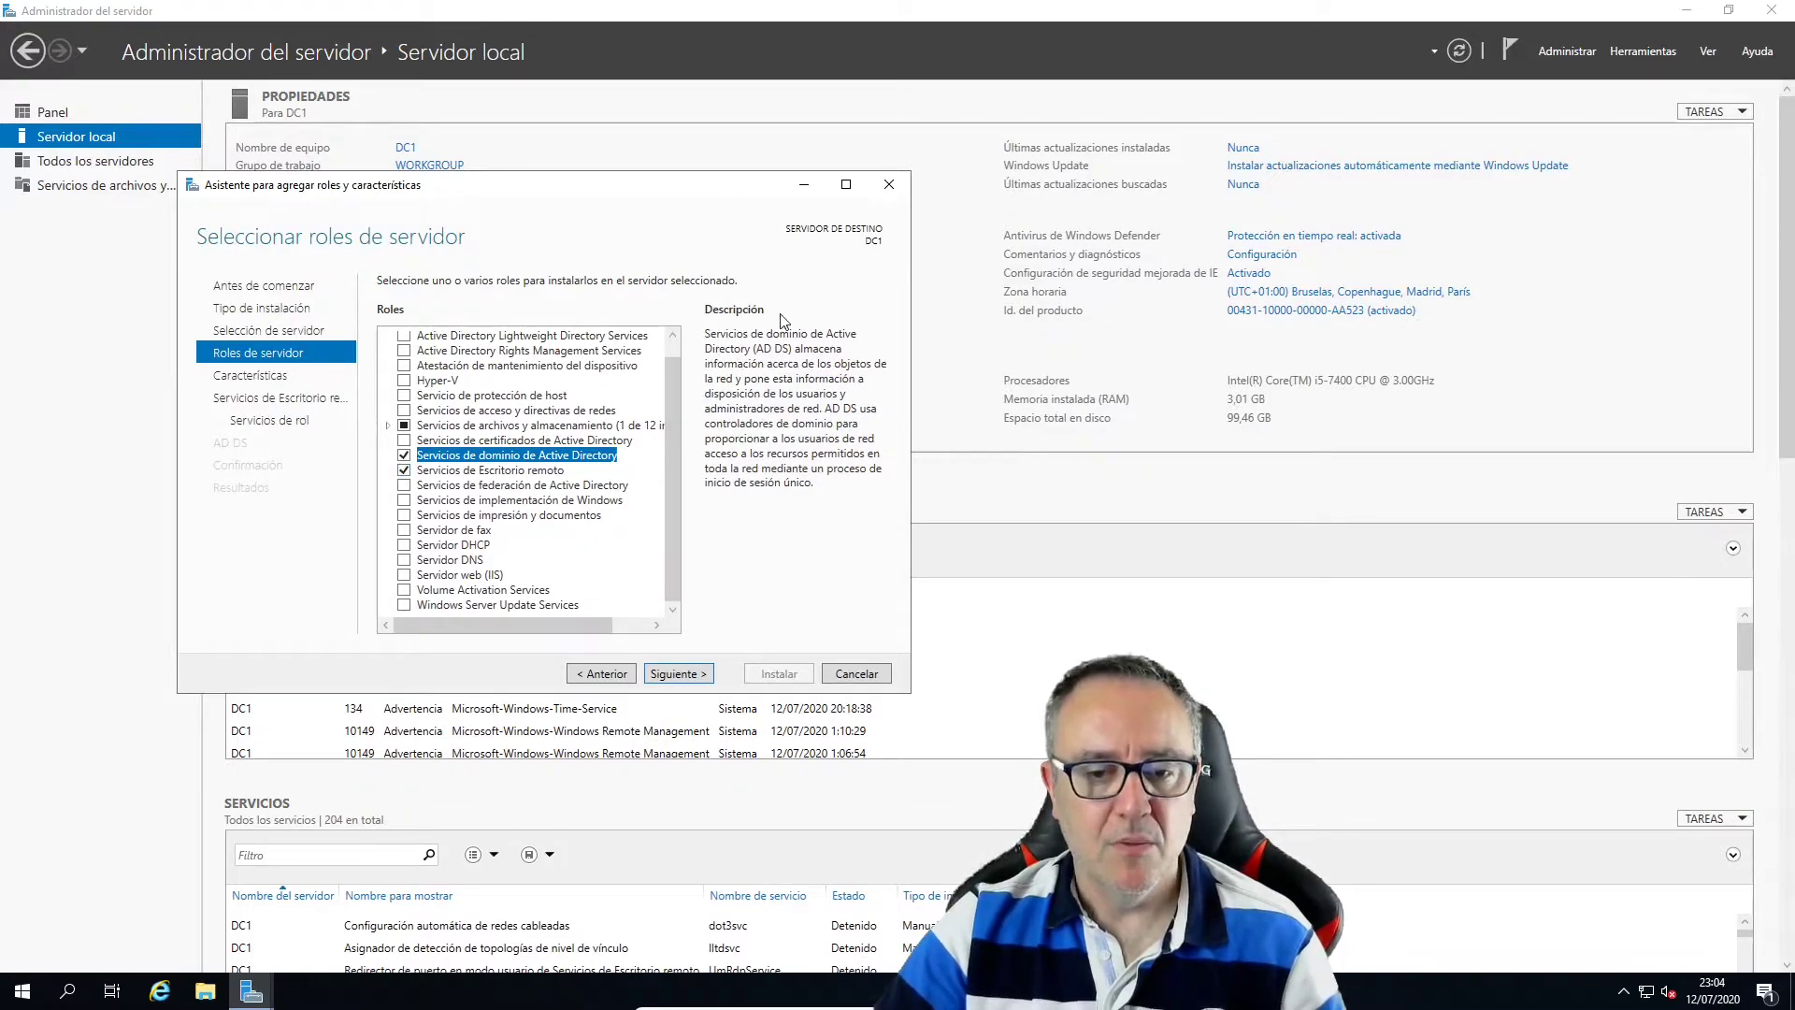
pyautogui.click(692, 675)
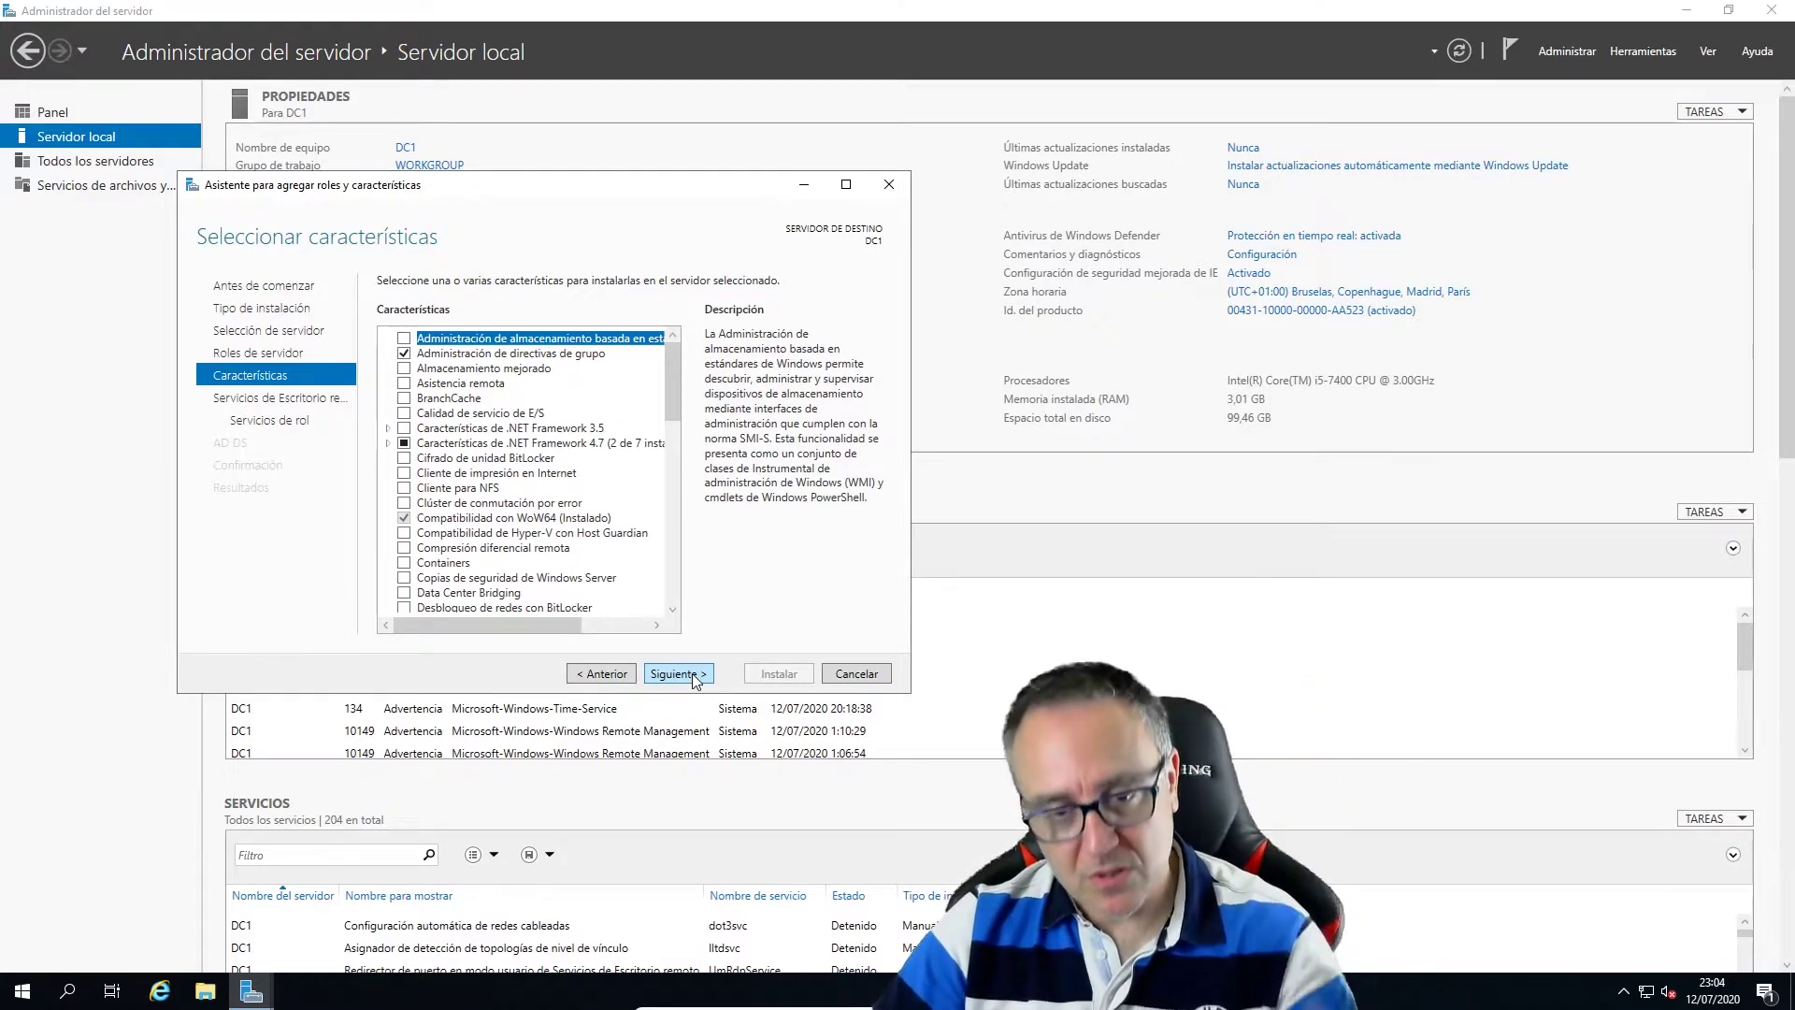
# Look through the list of installable features and accept the default selection.
pyautogui.scroll(-9, 673, 458)
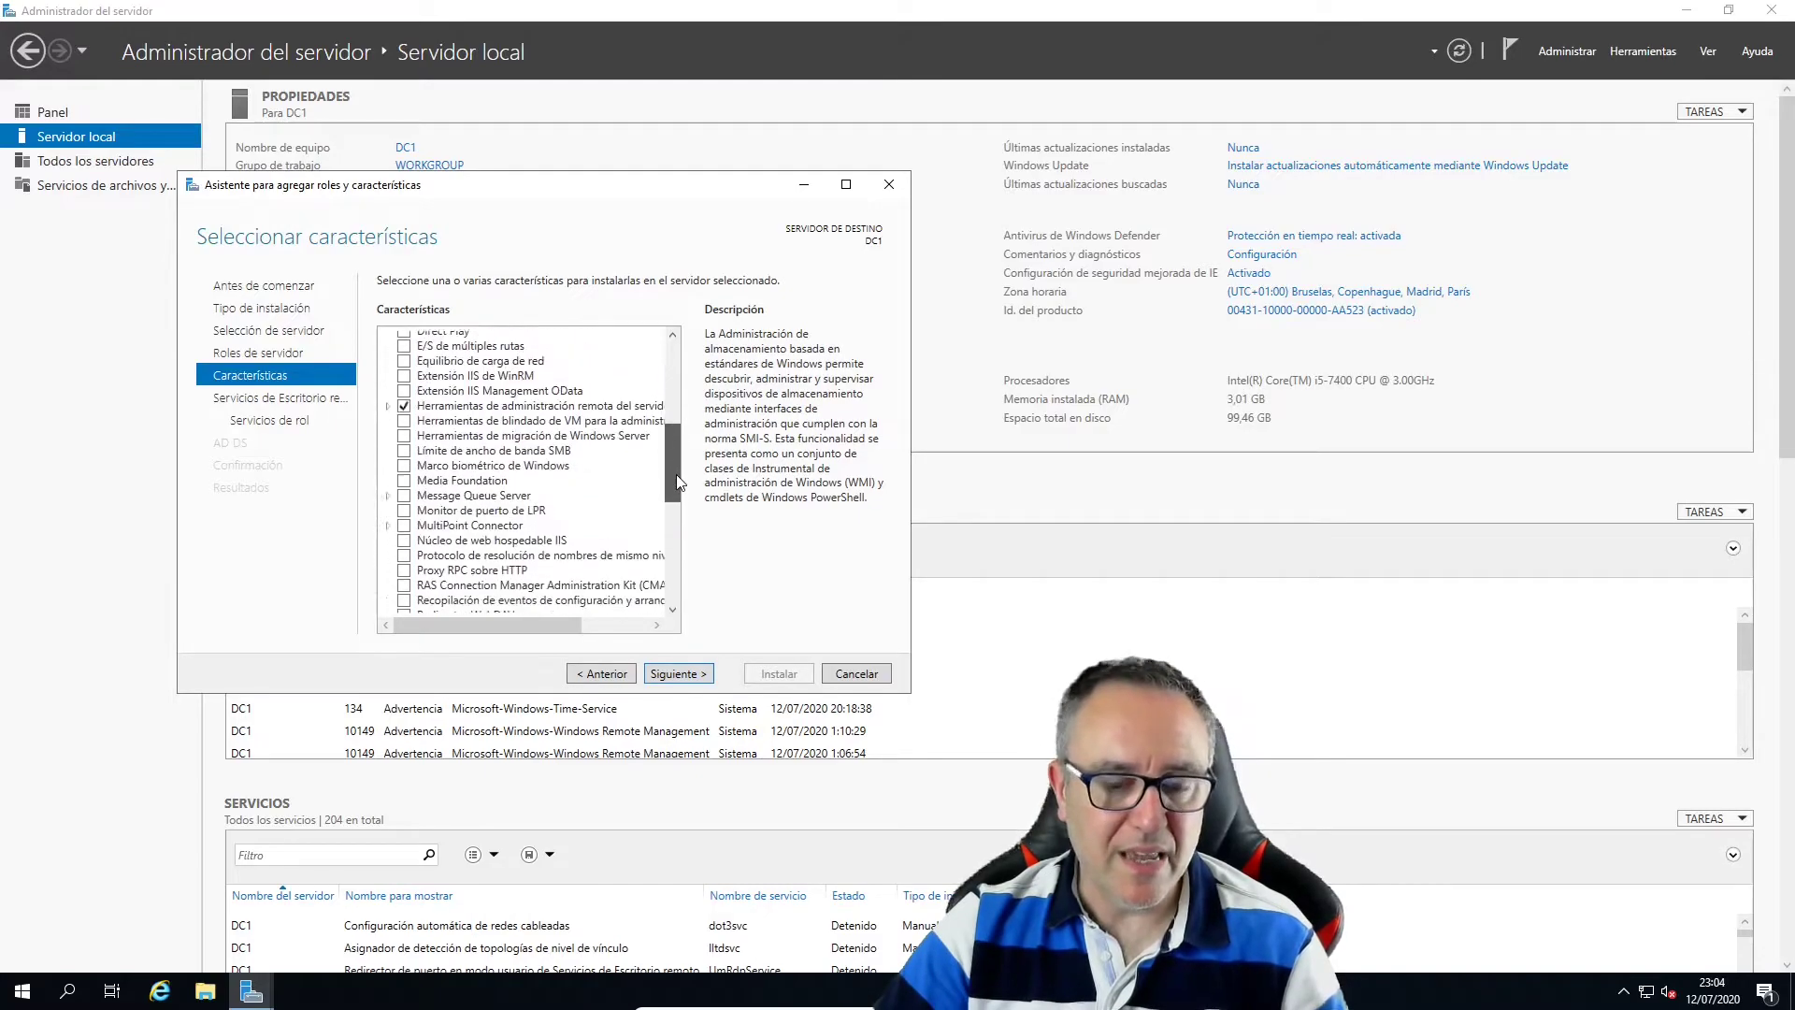
pyautogui.scroll(-1, 679, 482)
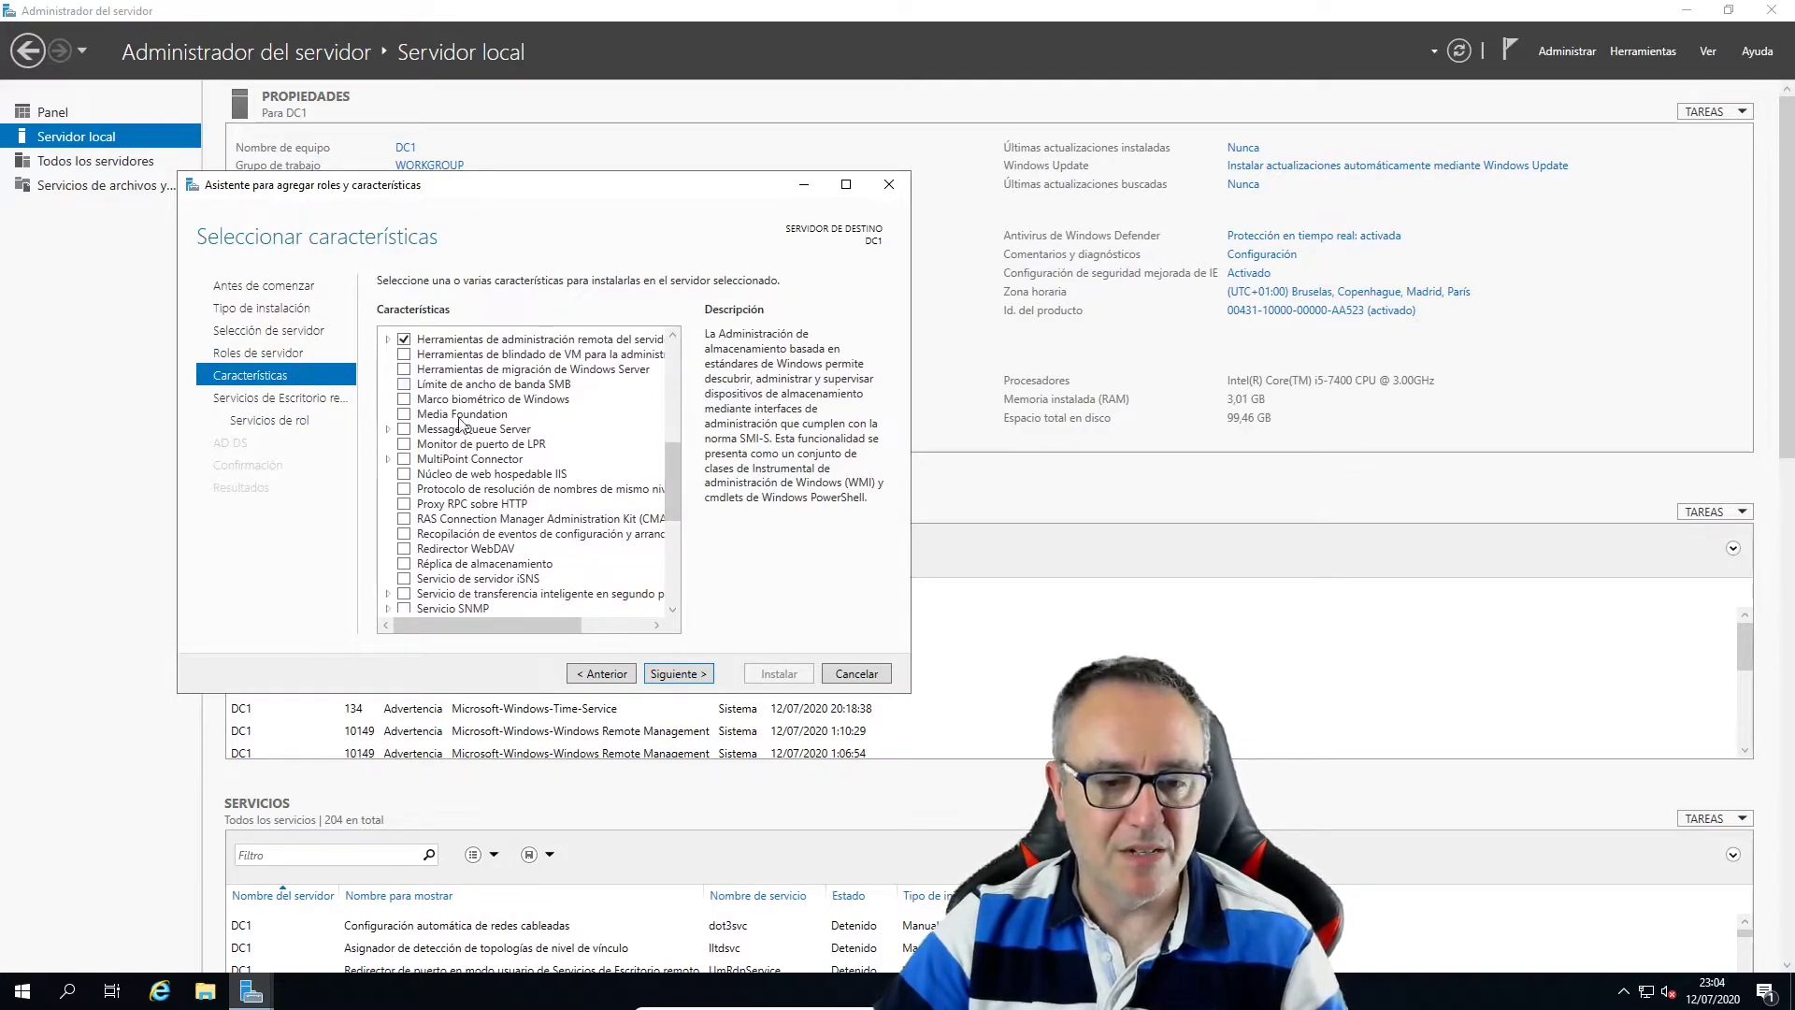
pyautogui.moveTo(675, 481)
pyautogui.mouseDown()
pyautogui.moveTo(677, 563)
pyautogui.moveTo(671, 469)
pyautogui.mouseUp()
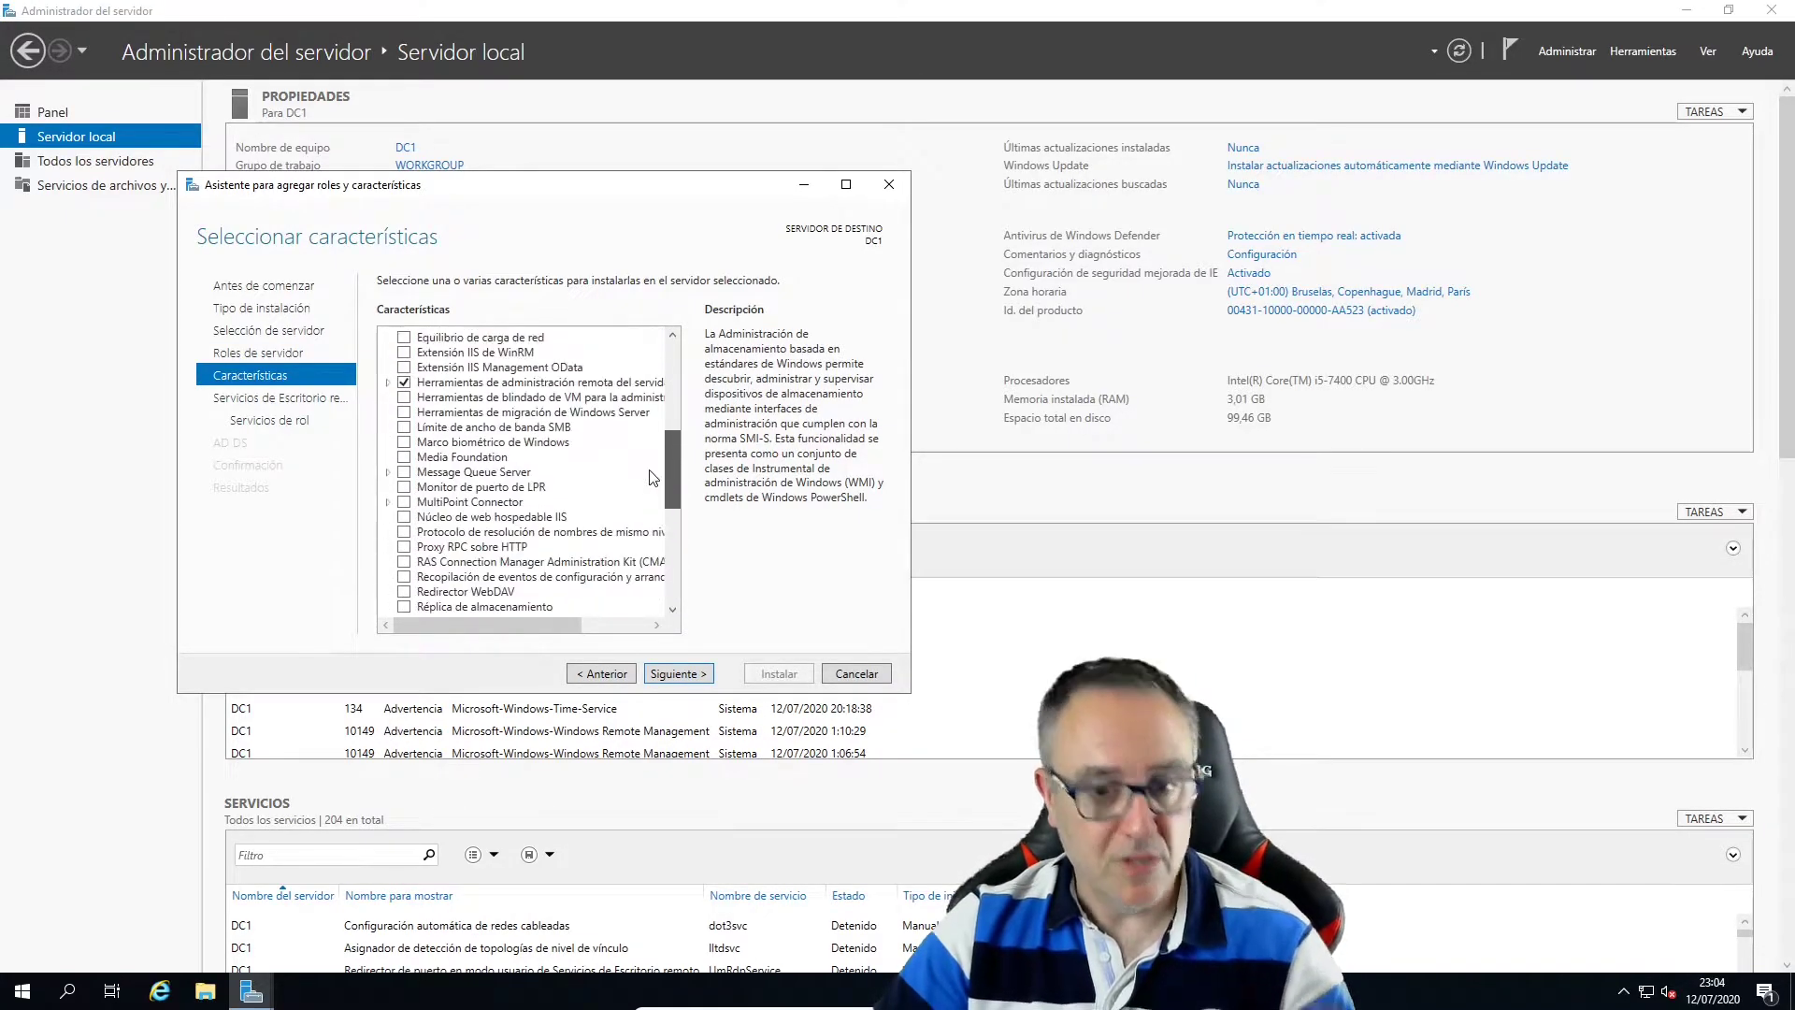
pyautogui.scroll(5, 652, 477)
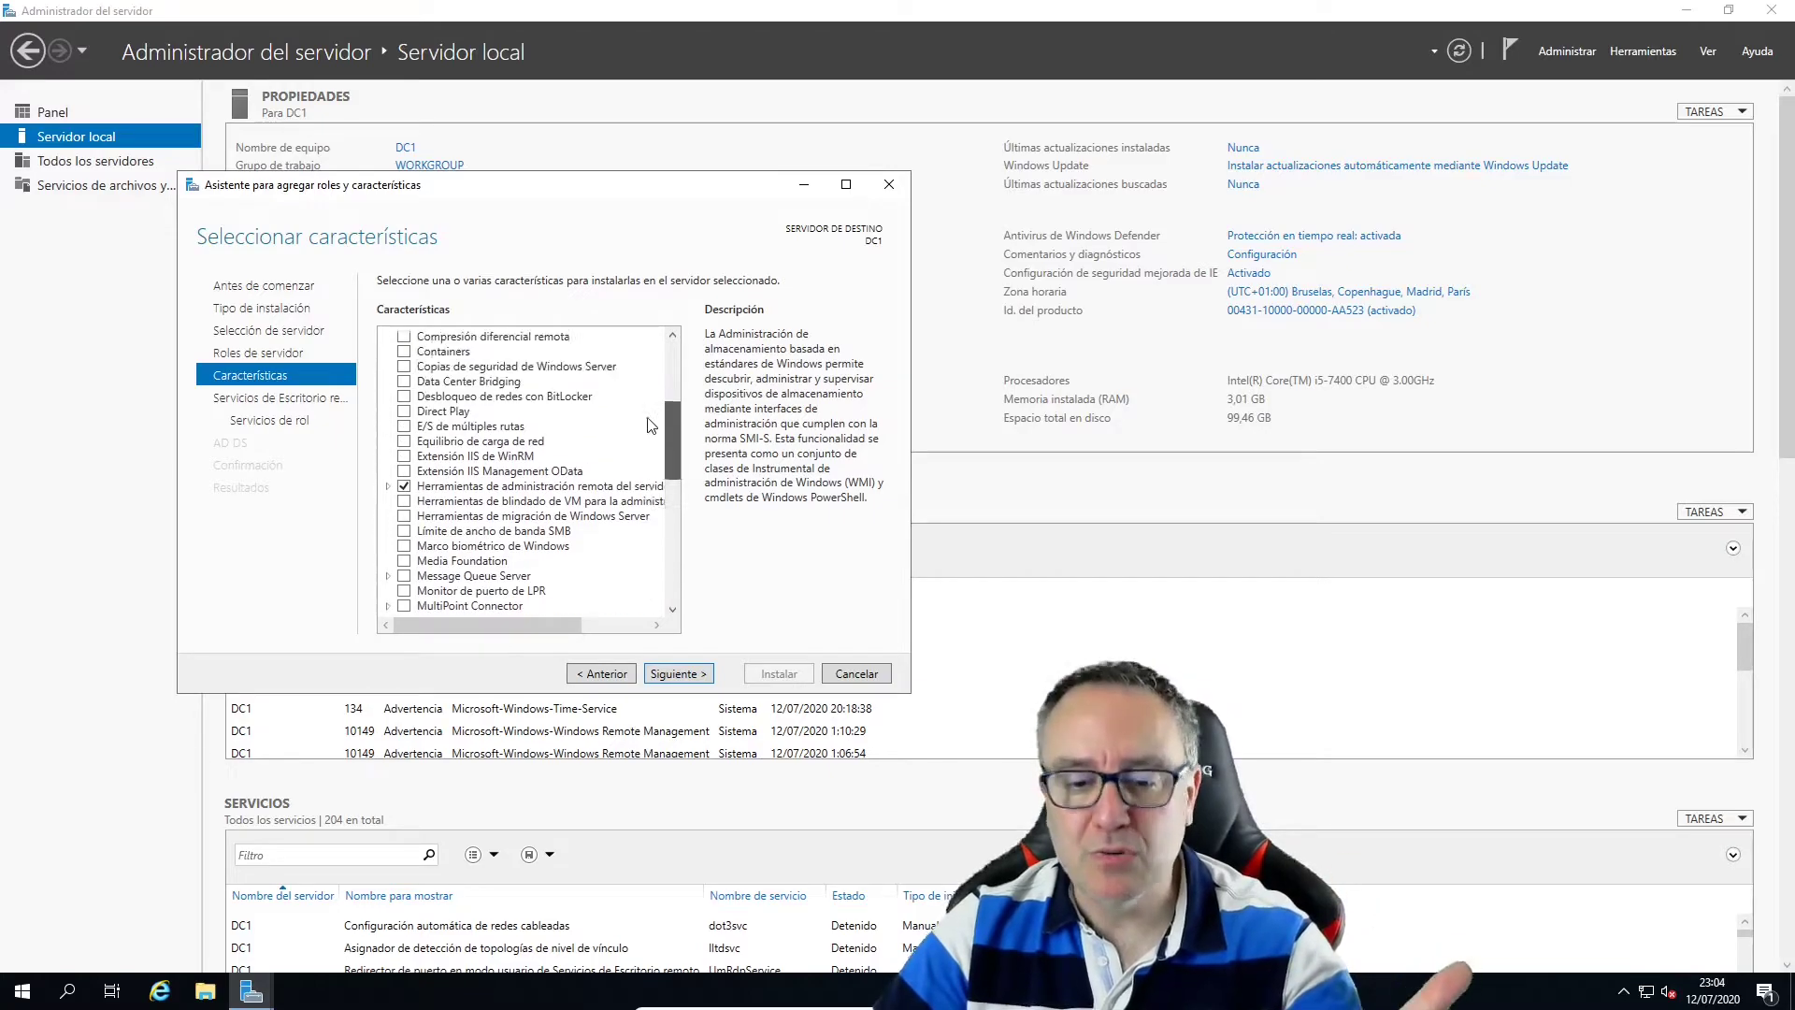
pyautogui.click(677, 674)
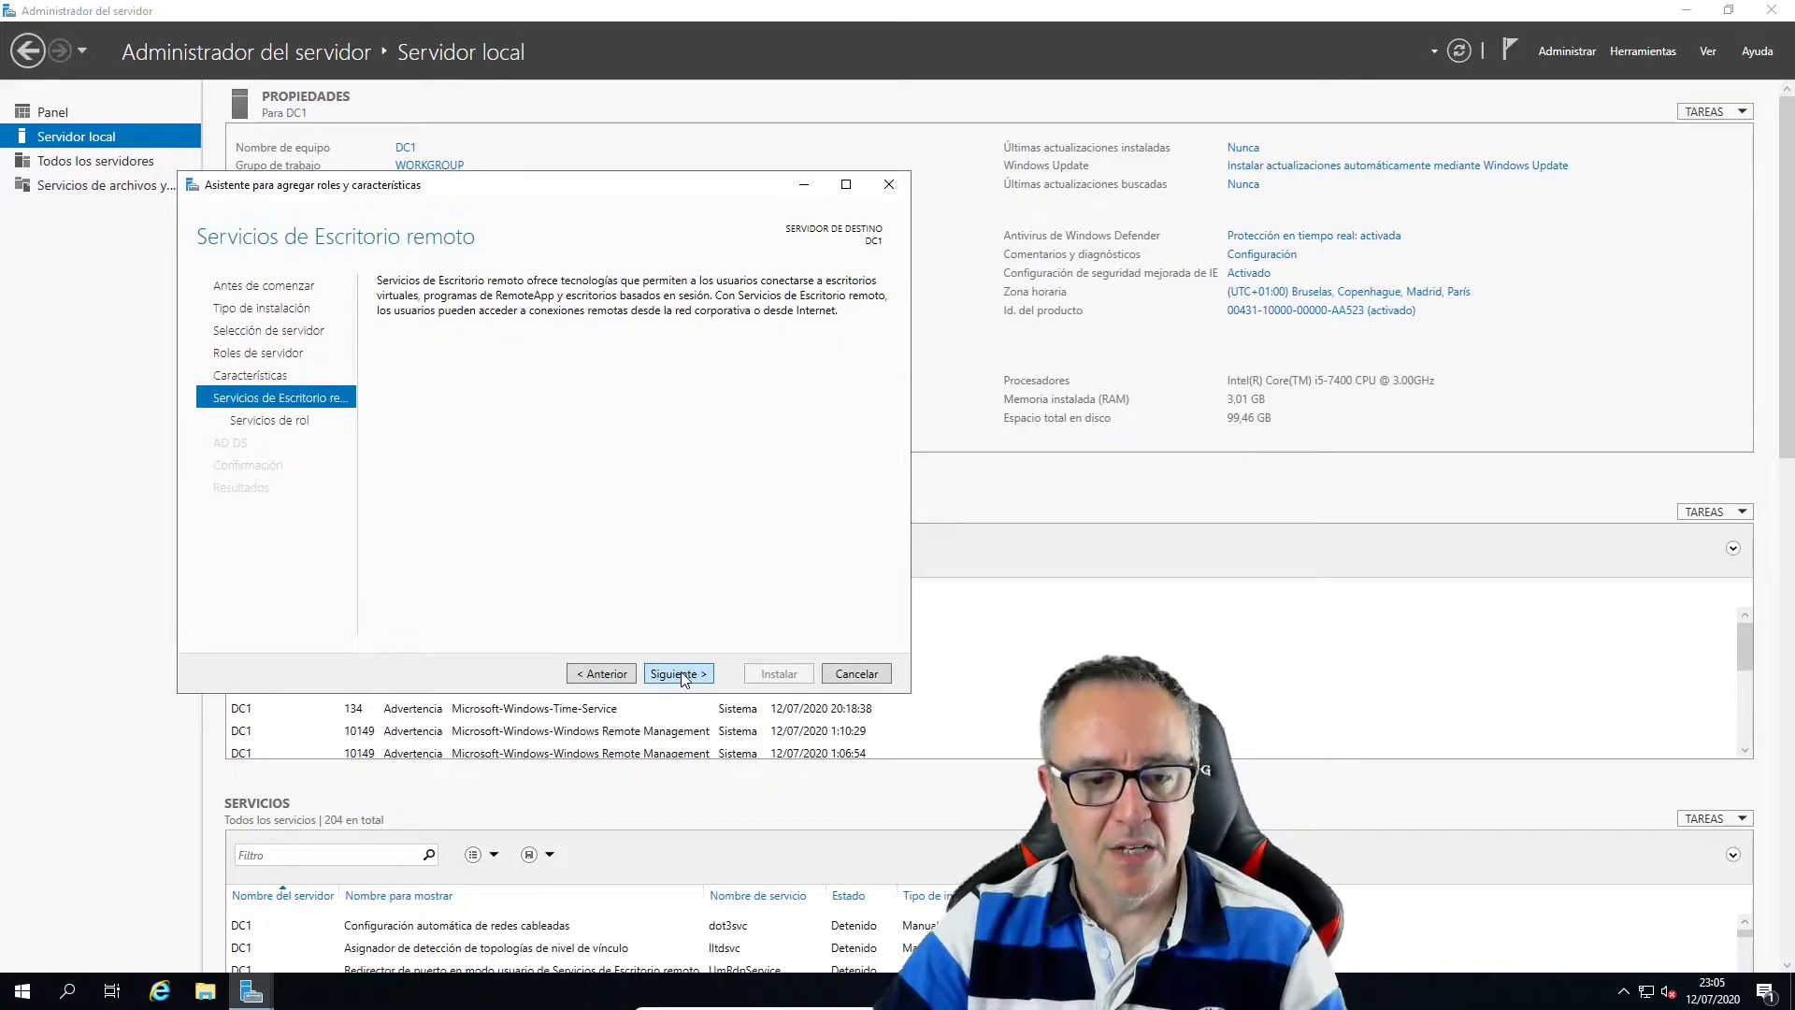
# Select the Administración de licencias de Escritorio remoto role service for Remote Desktop and add its required administration tools.
pyautogui.click(680, 673)
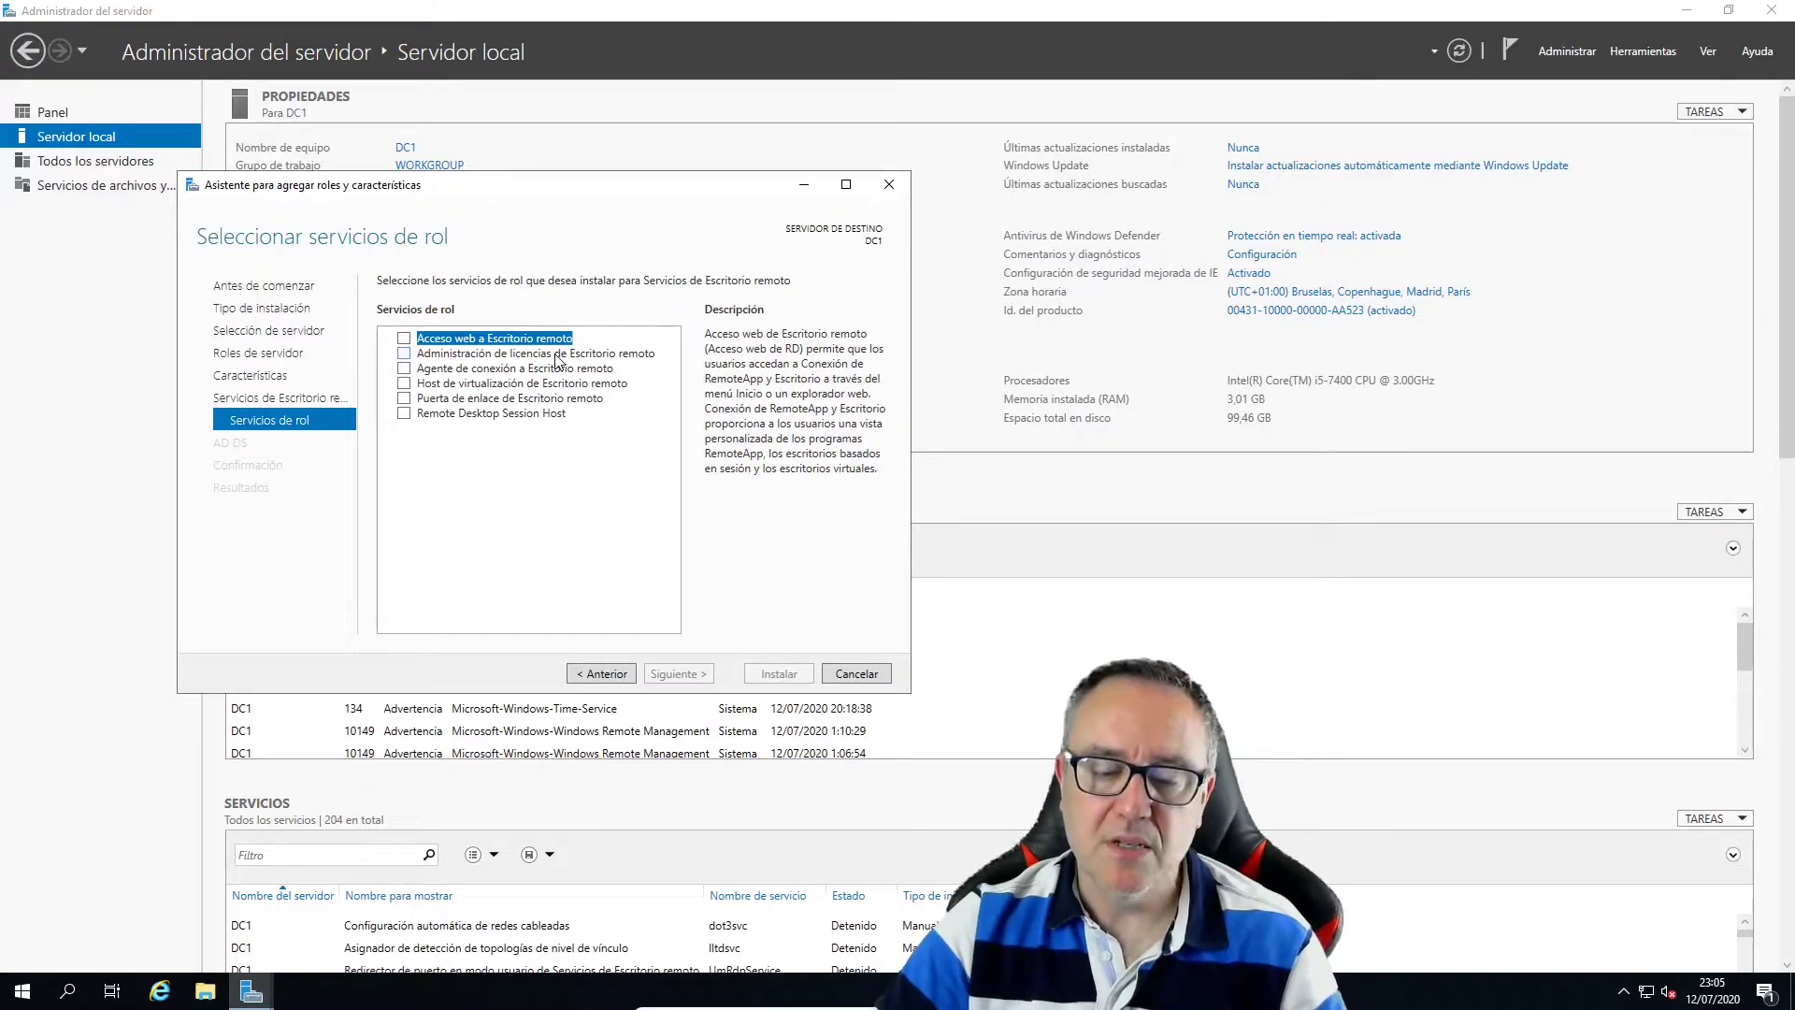
pyautogui.click(403, 353)
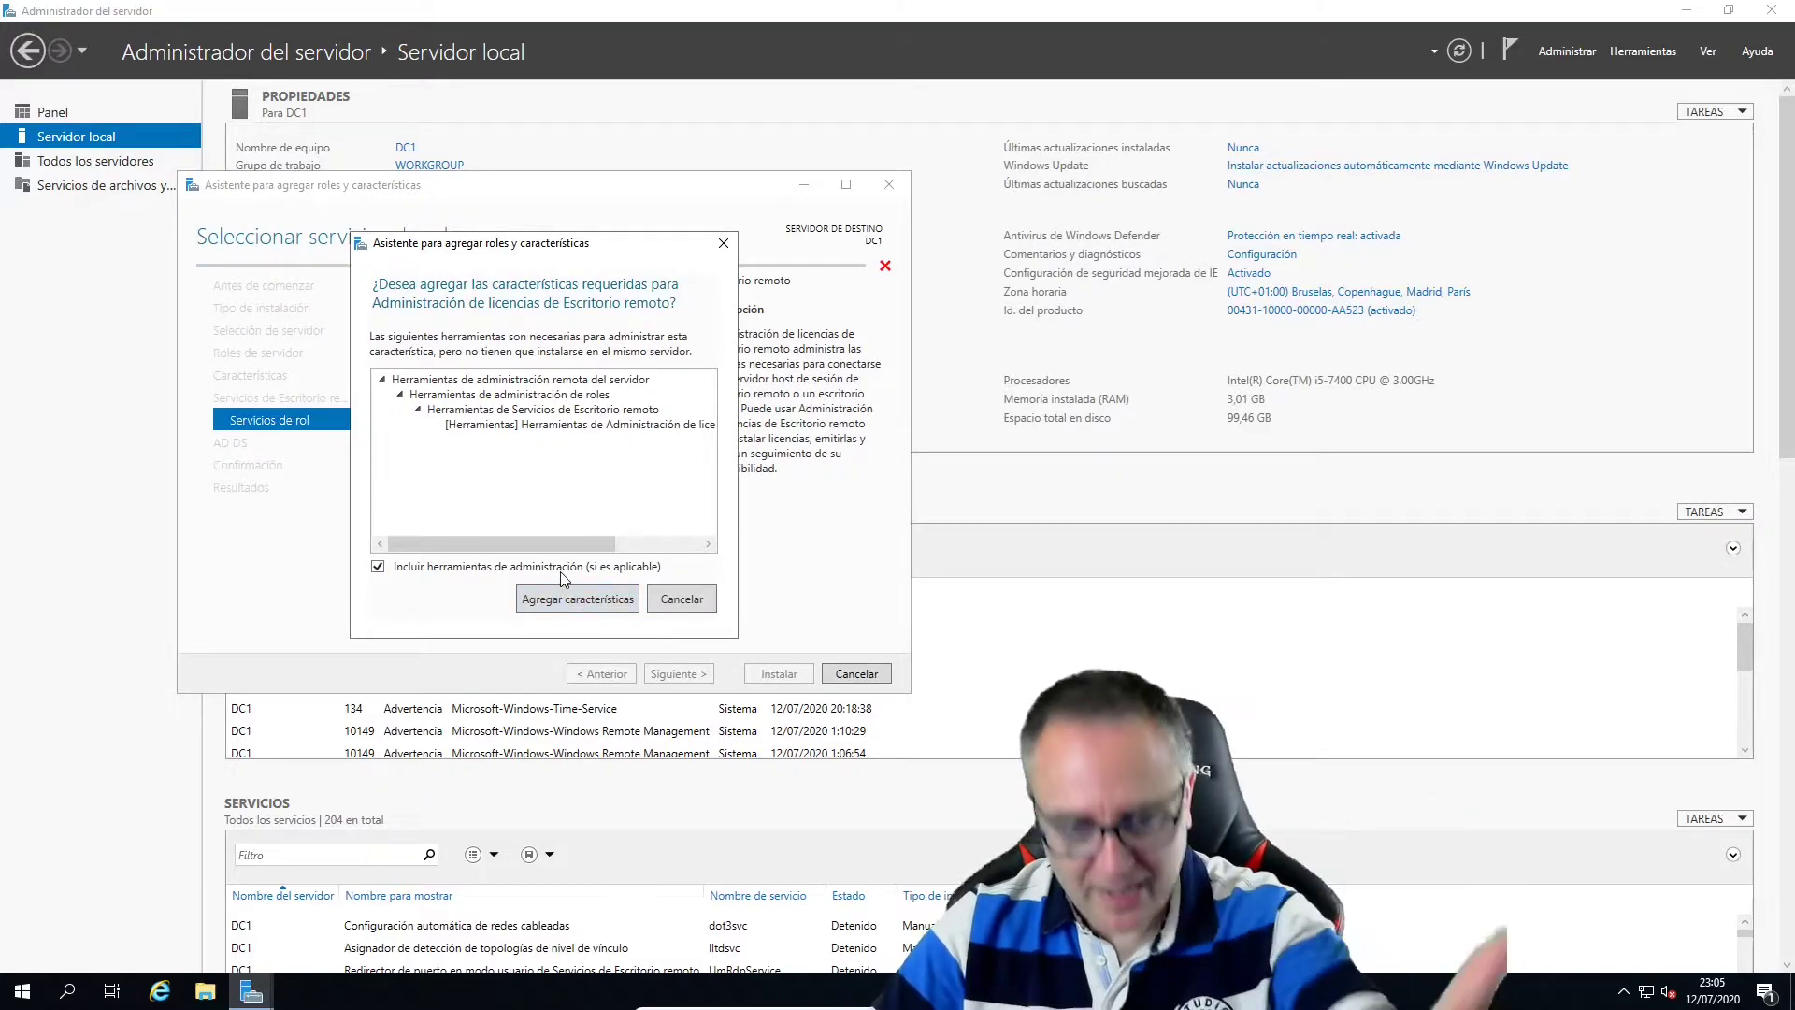
pyautogui.click(557, 603)
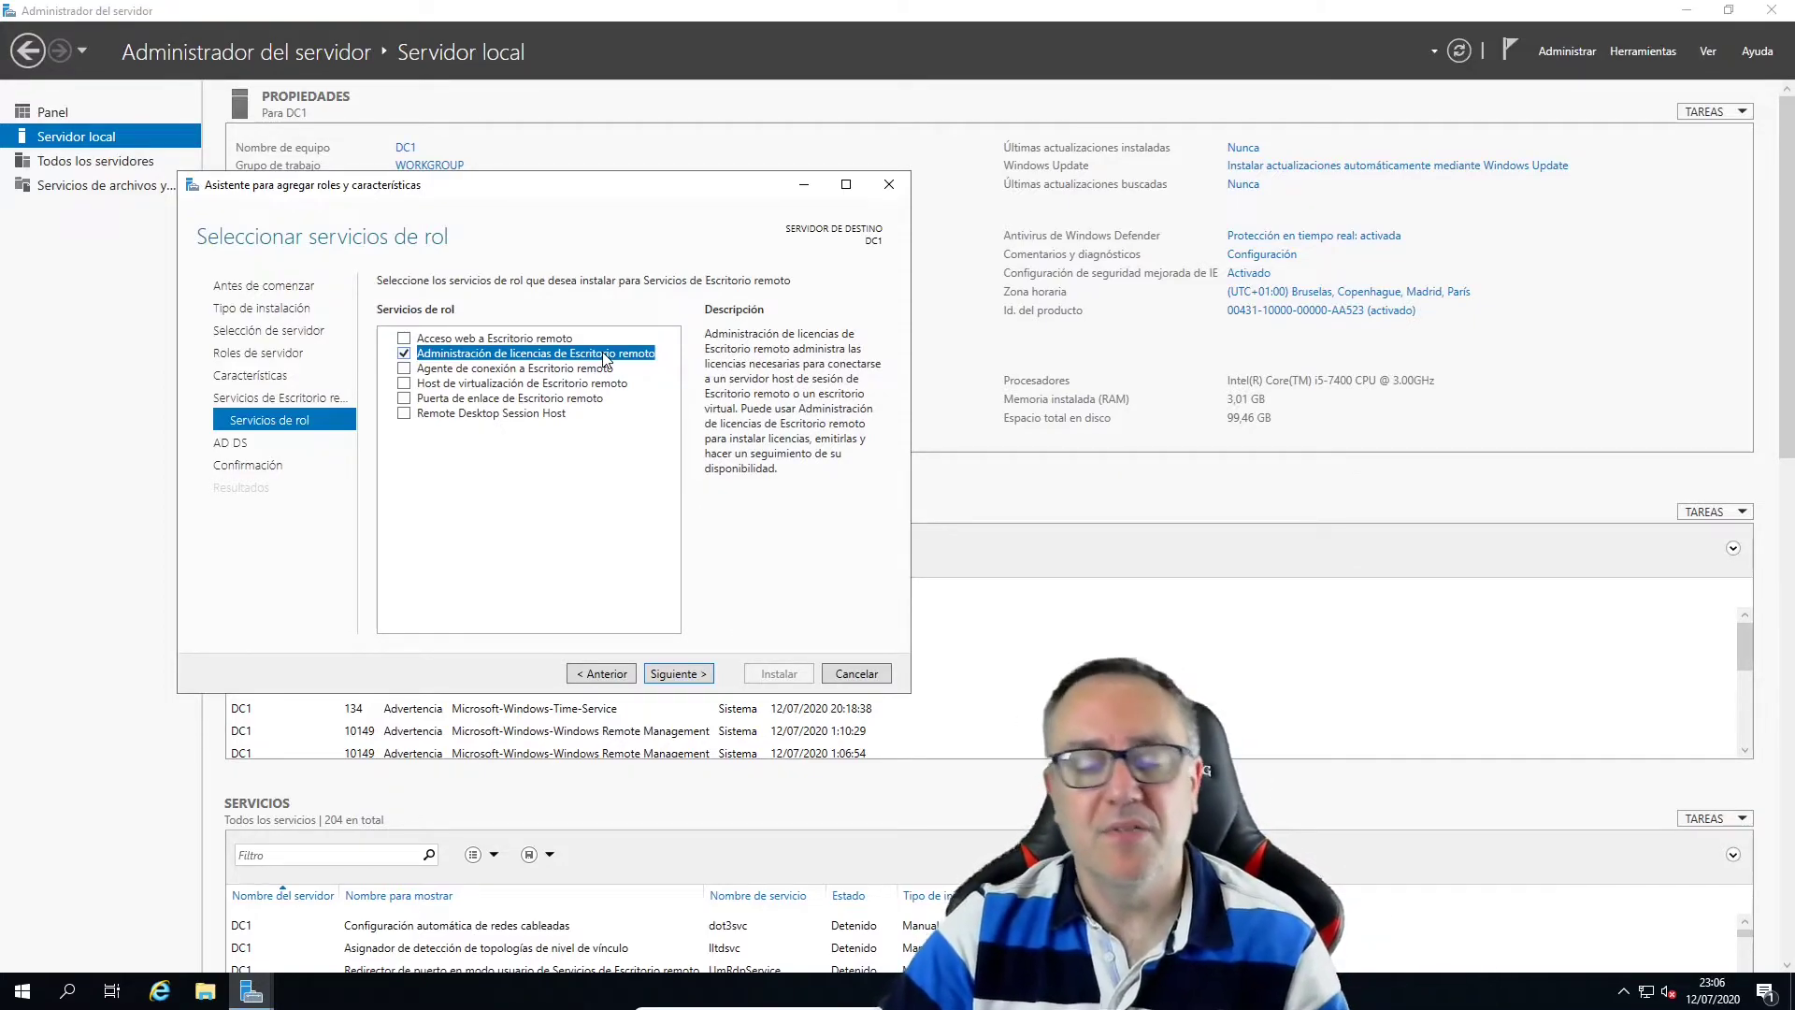
# Add the role services Agente de conexión a Escritorio remoto, Puerta de enlace de Escritorio remoto and Remote Desktop Session Host with their required features.
pyautogui.click(403, 368)
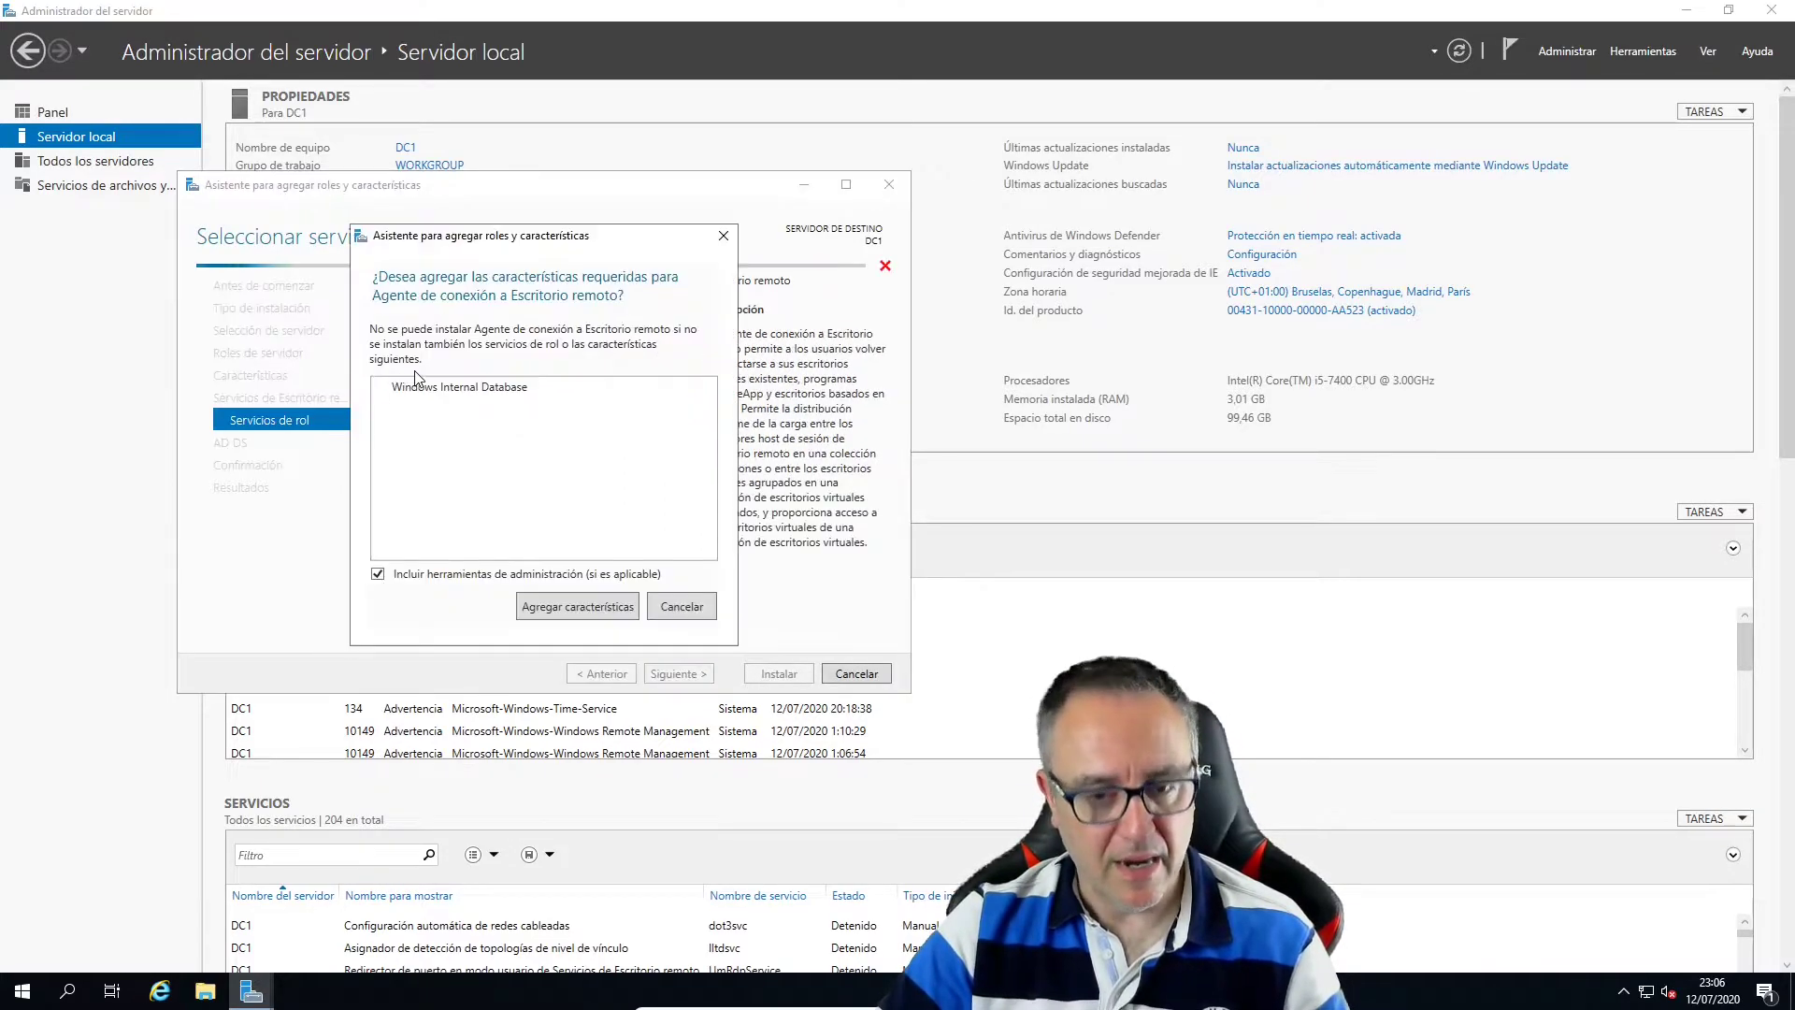
pyautogui.click(591, 616)
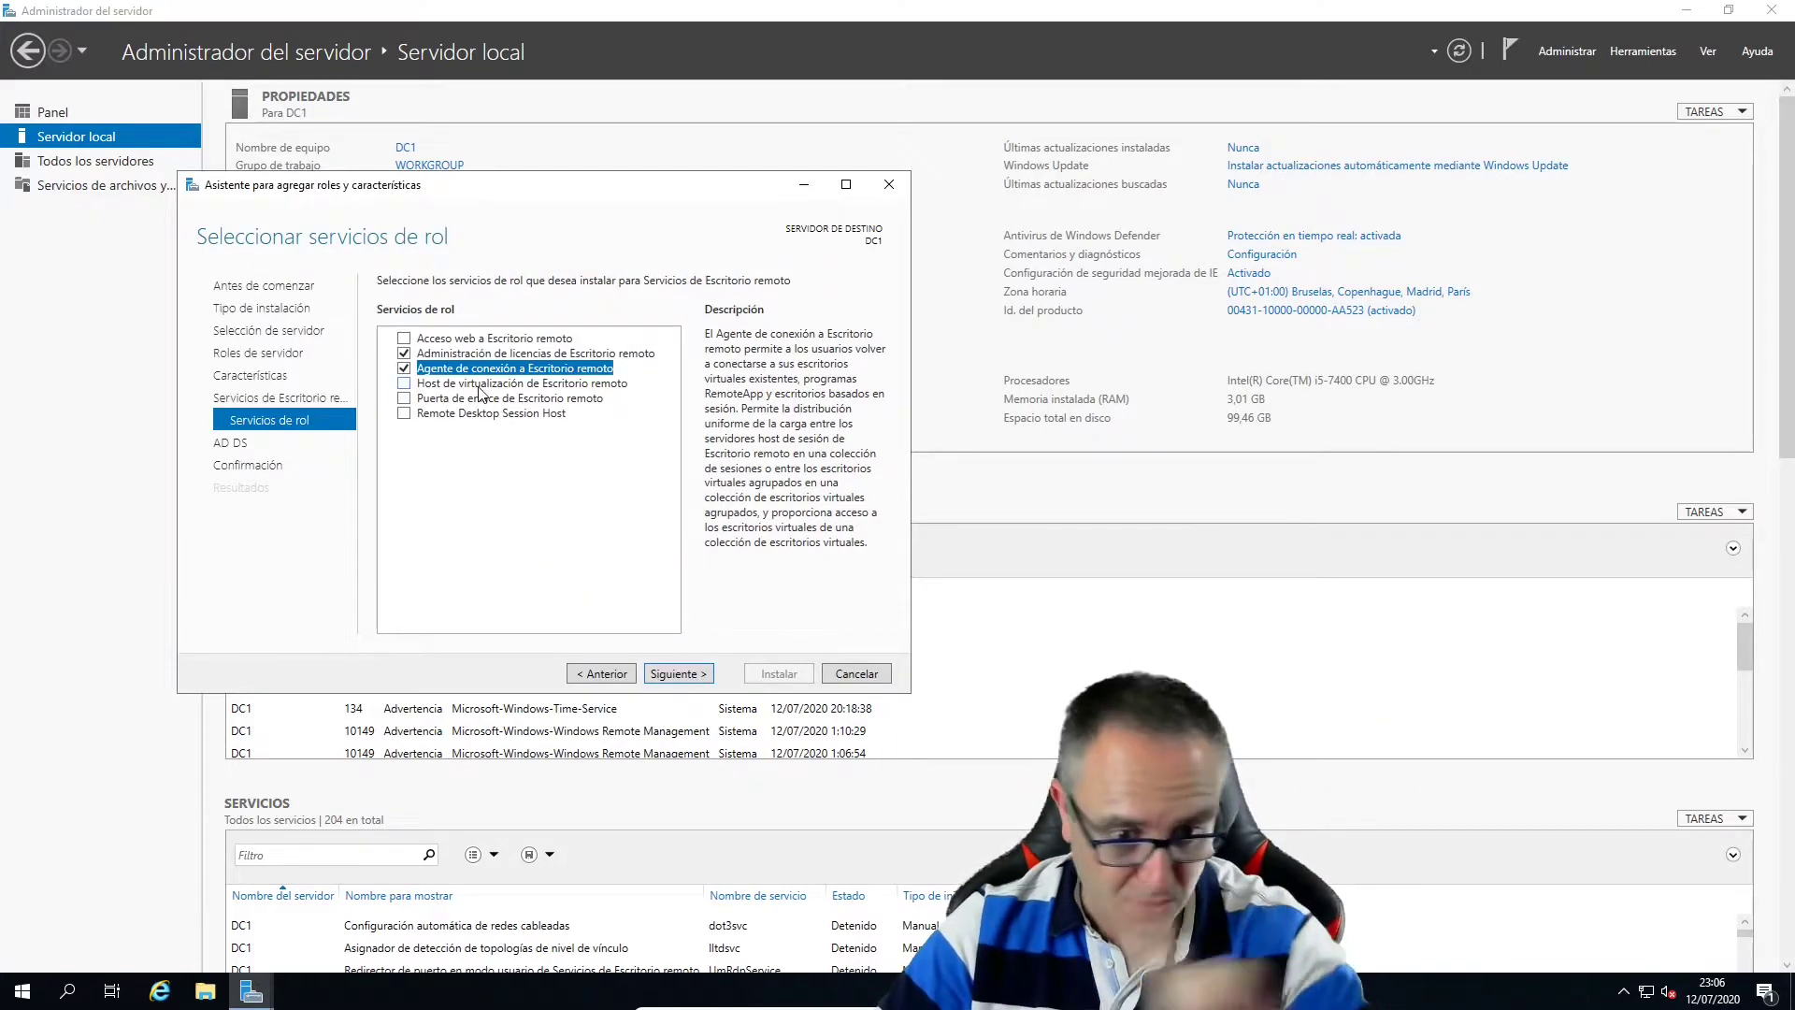
pyautogui.click(404, 399)
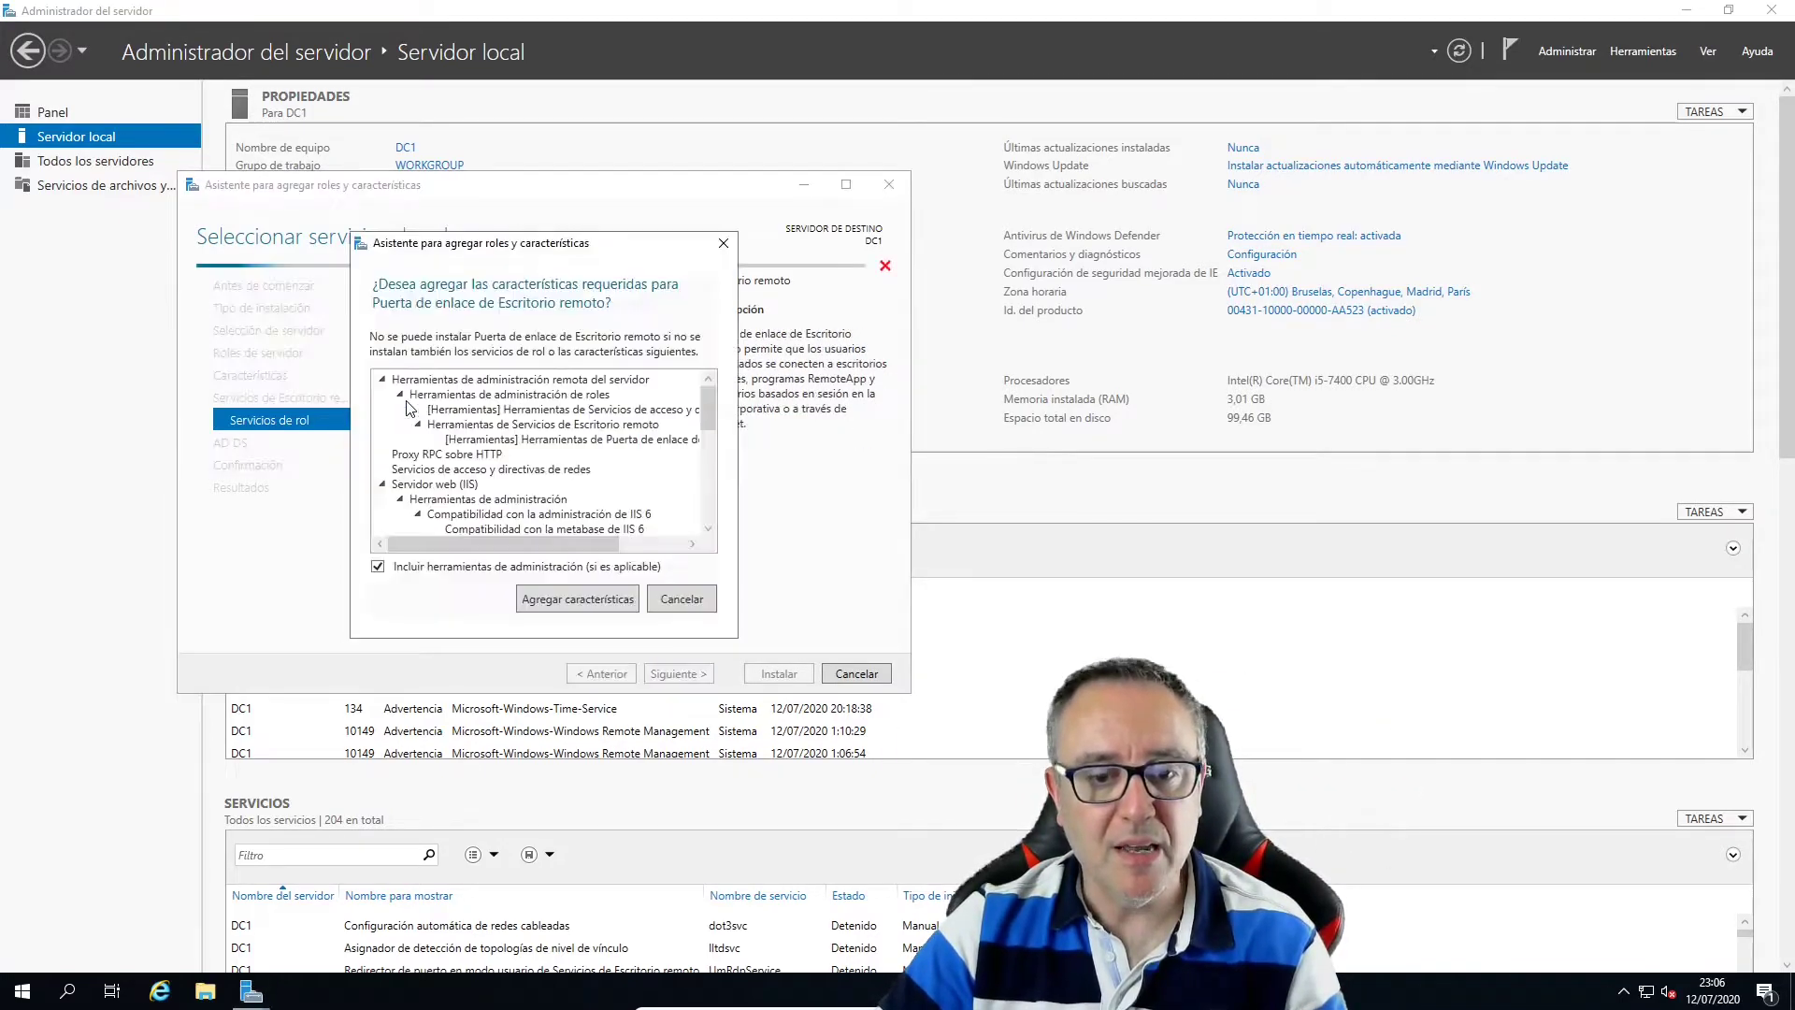
pyautogui.click(577, 599)
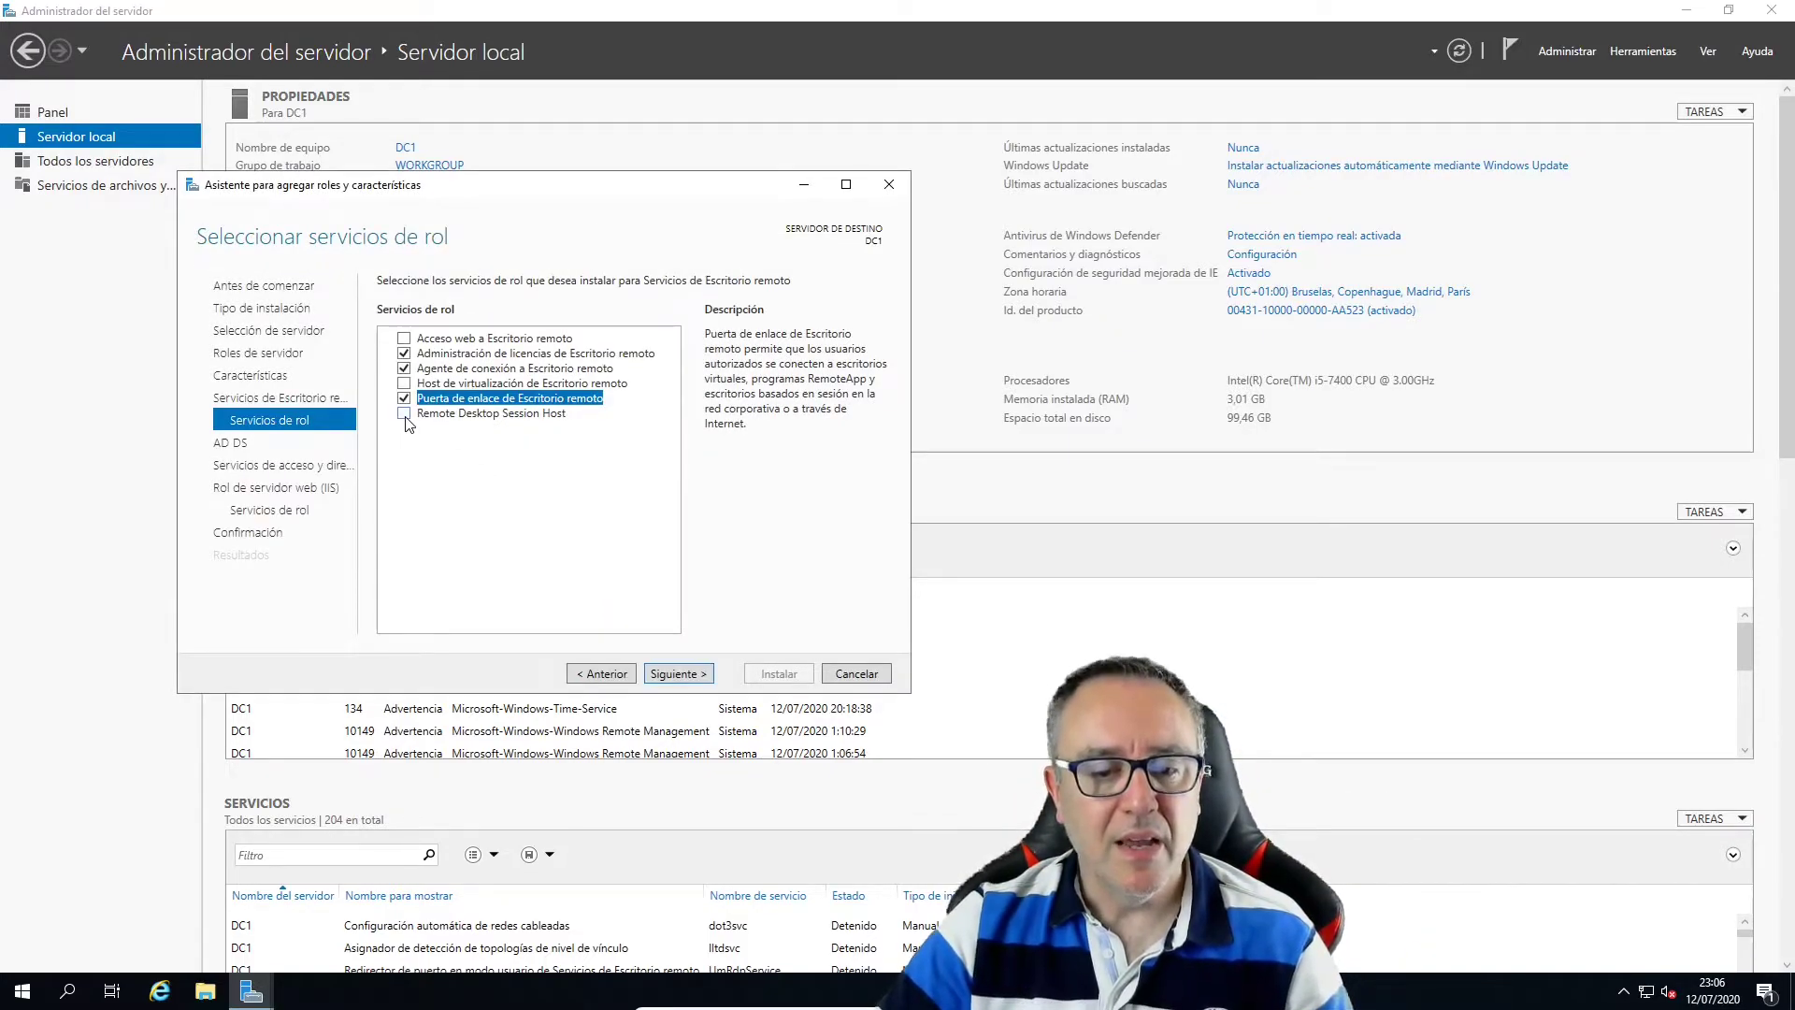
pyautogui.click(406, 417)
pyautogui.click(636, 590)
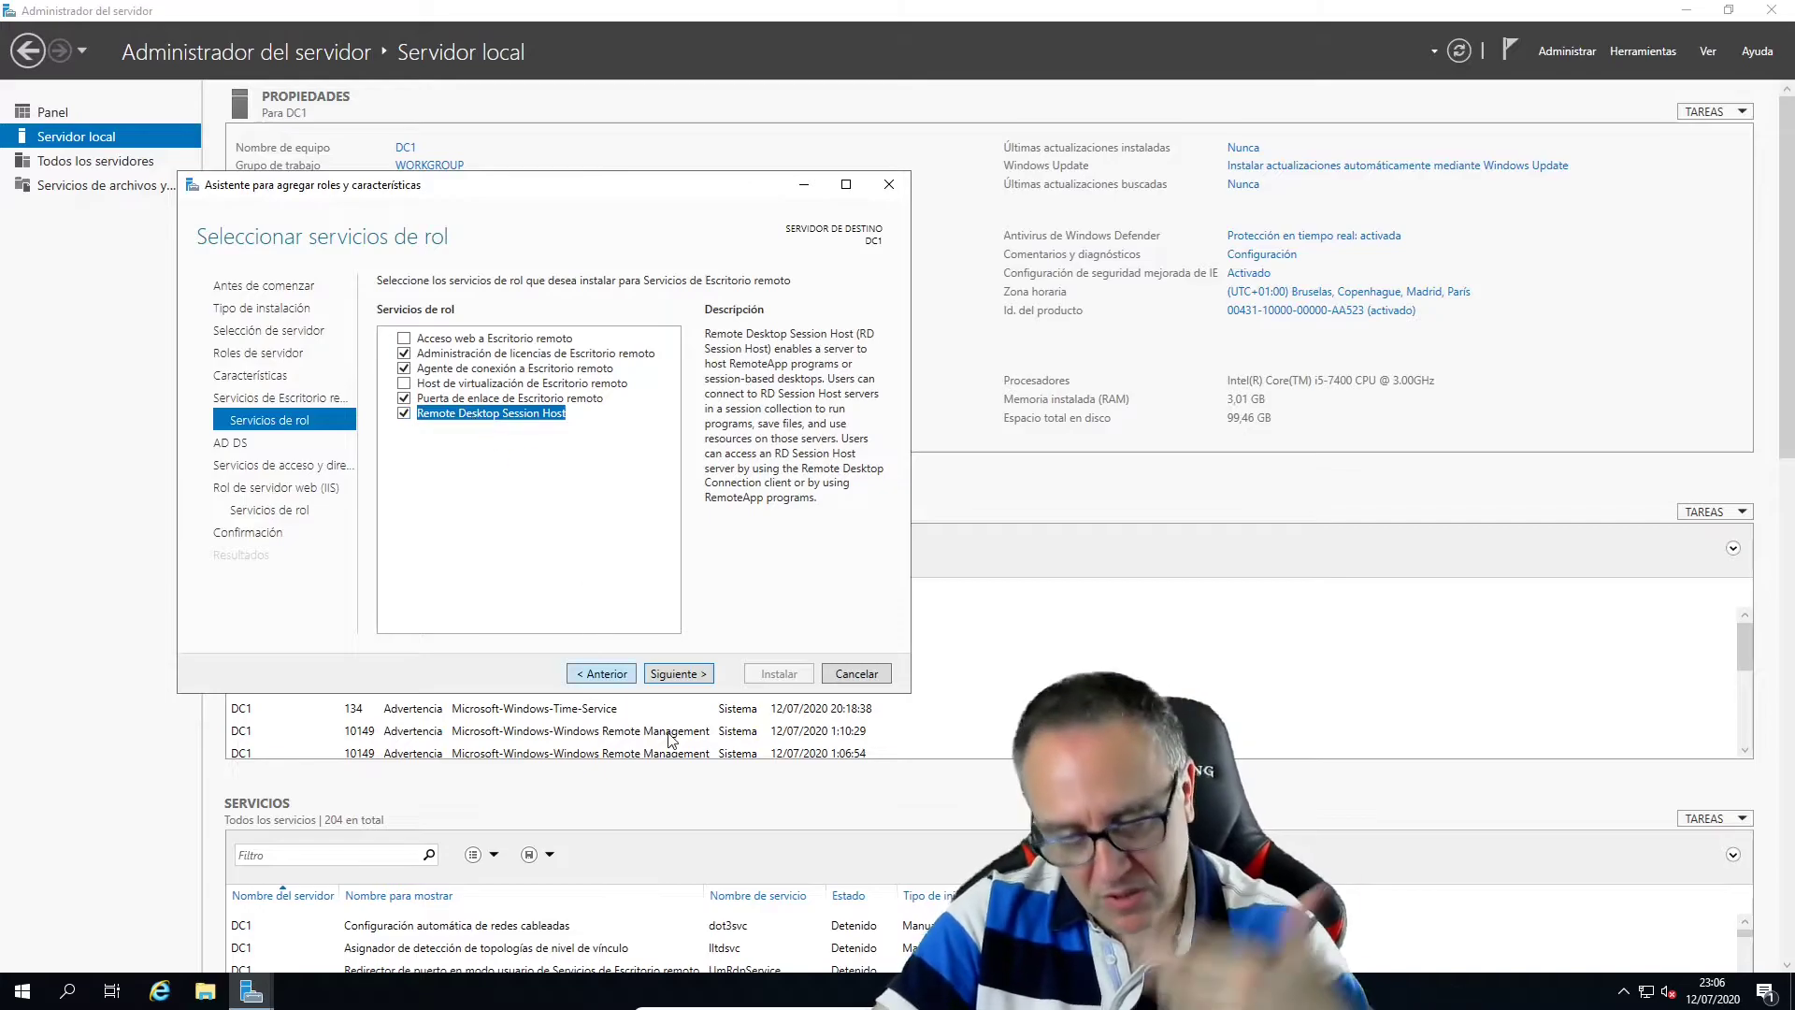
# Accept the role service selection and the defaults for AD DS, Servicios de acceso y directivas de redes and Servidor web (IIS).
pyautogui.click(700, 675)
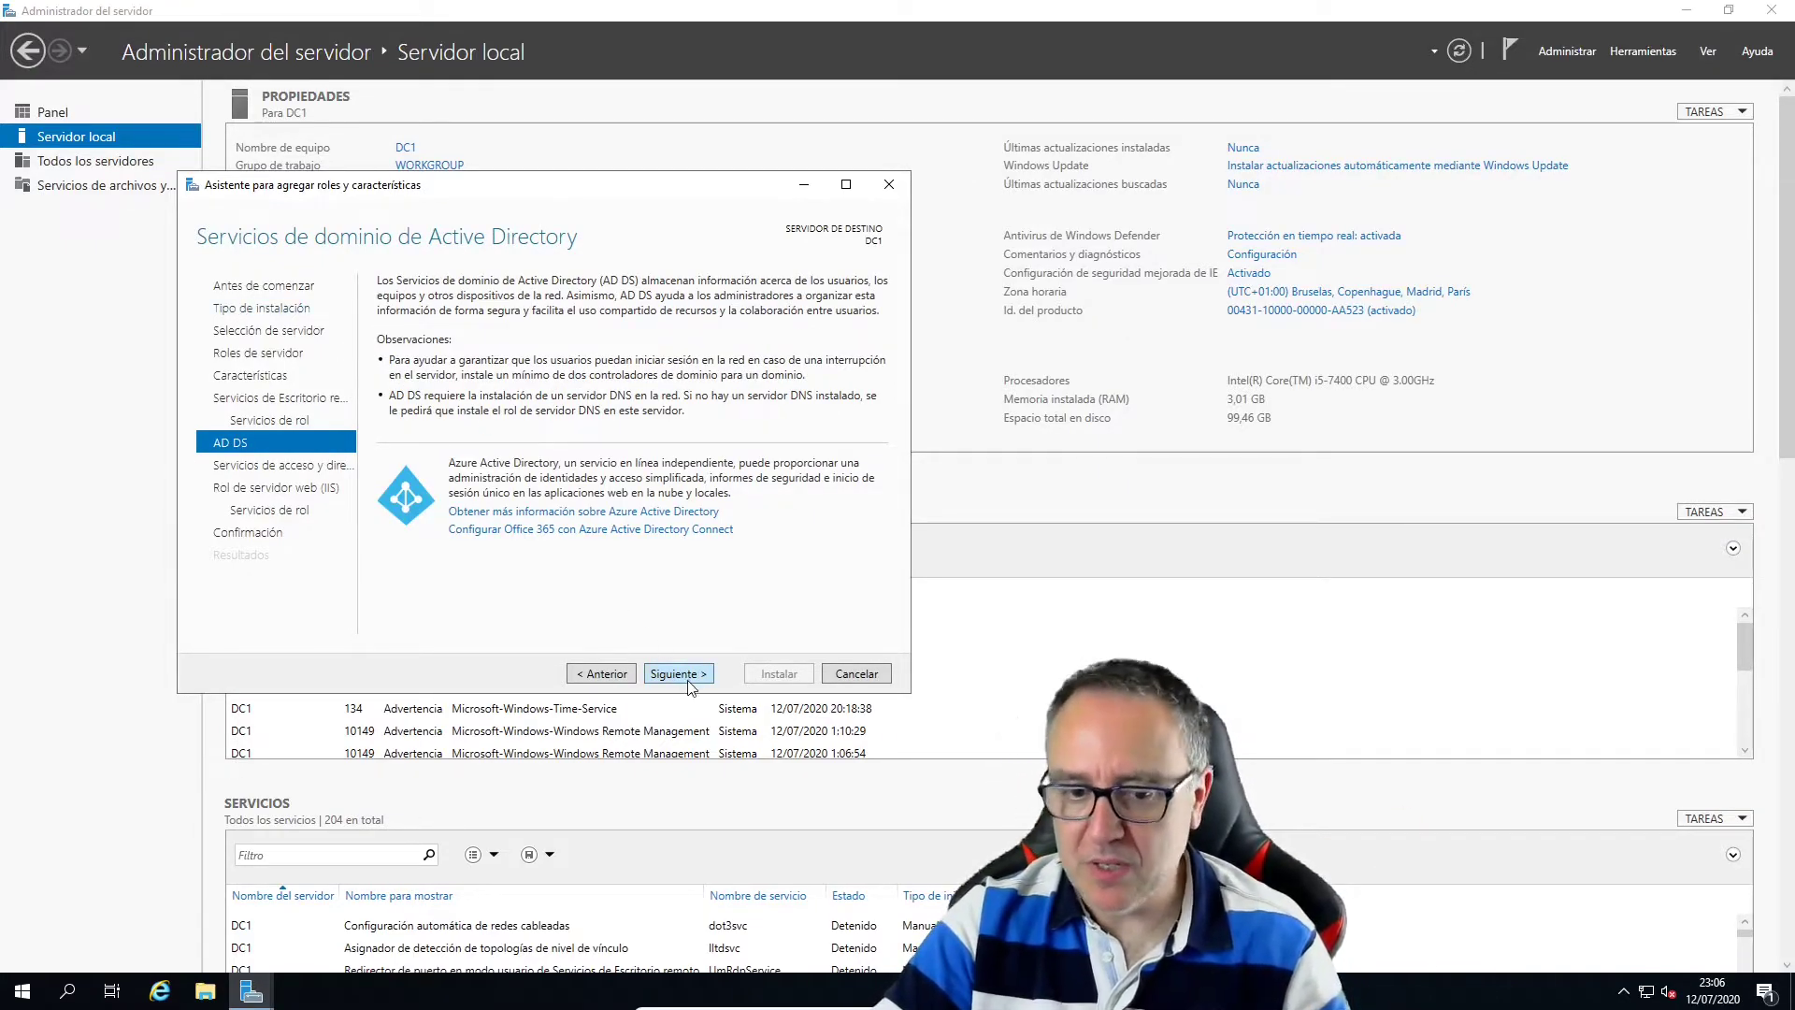
pyautogui.click(689, 677)
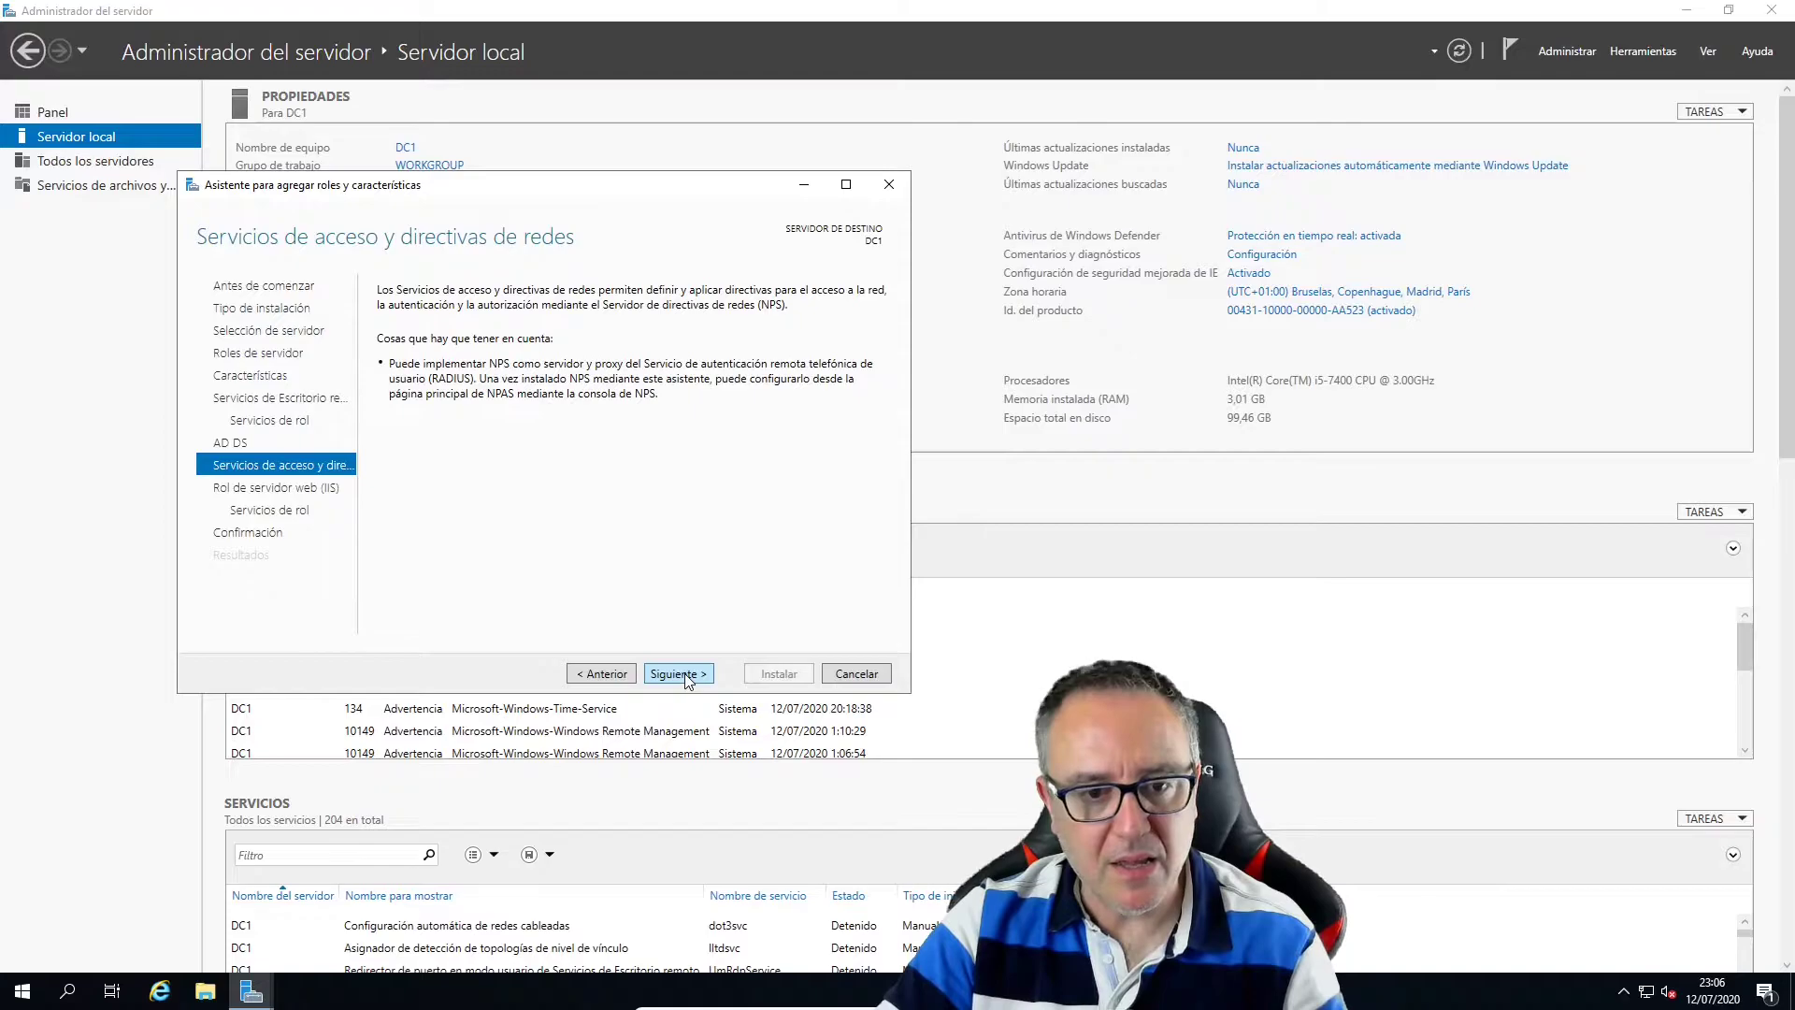
pyautogui.click(687, 677)
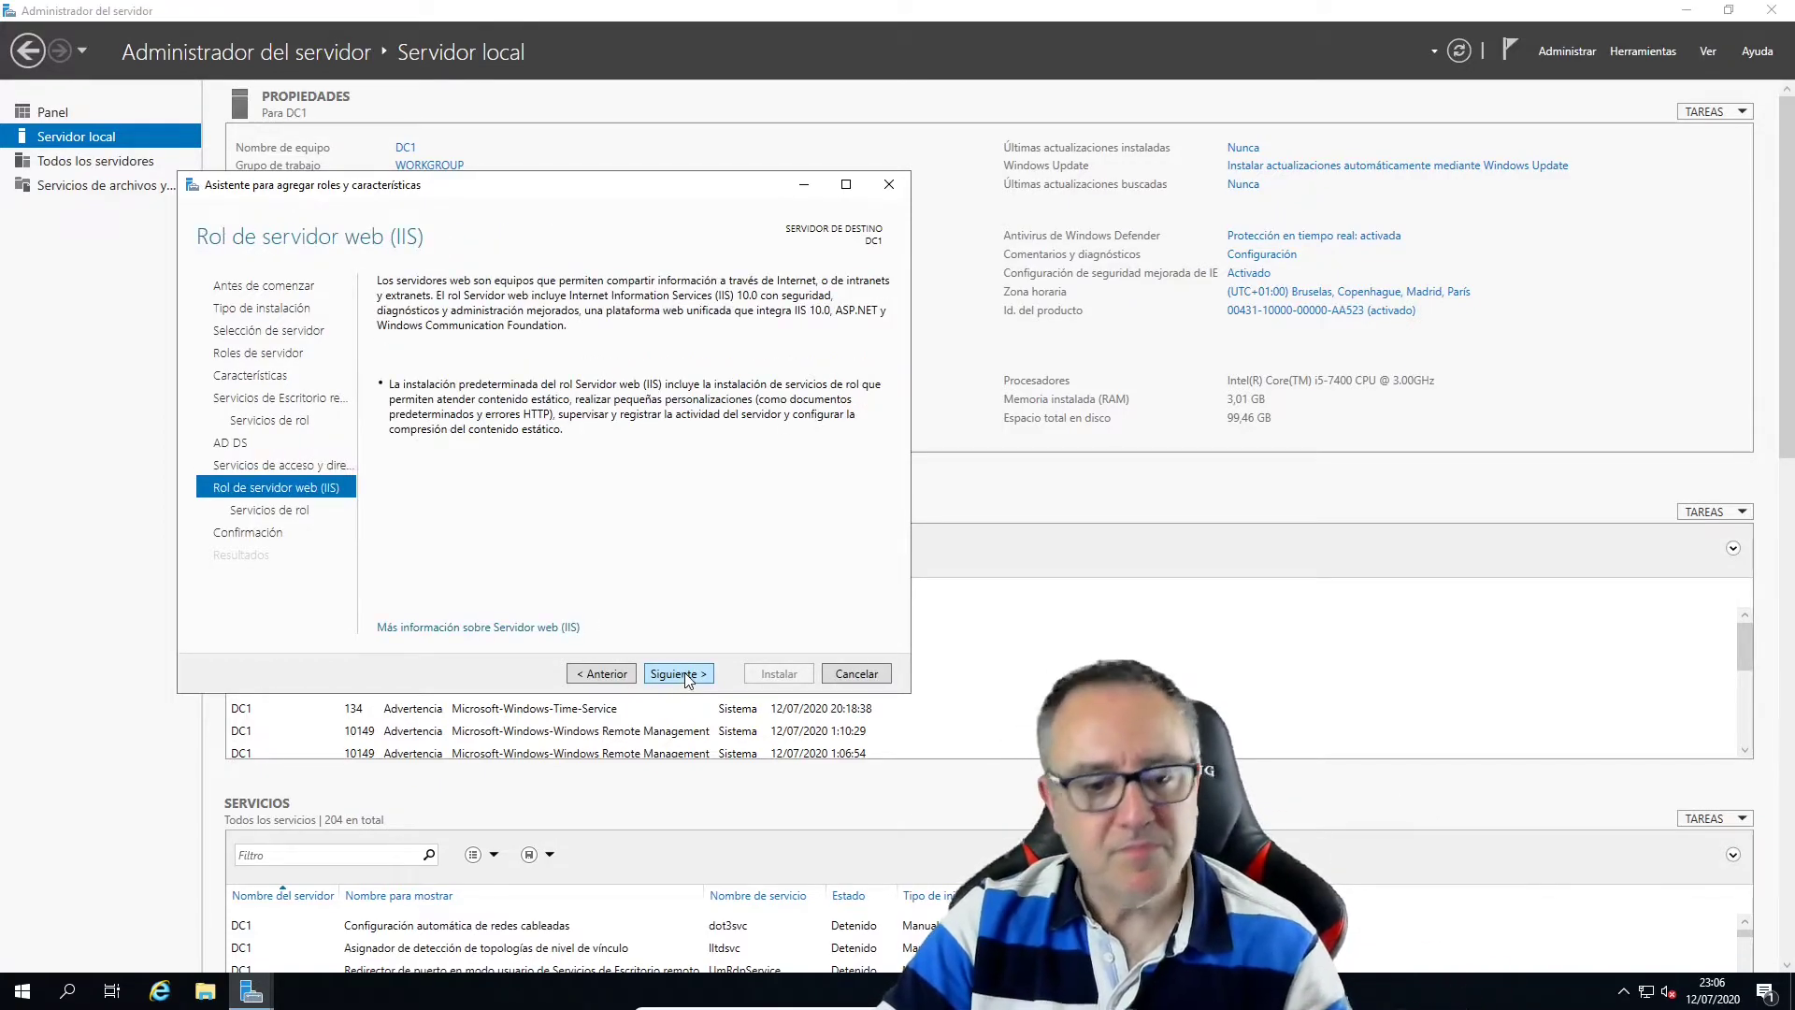
pyautogui.click(689, 677)
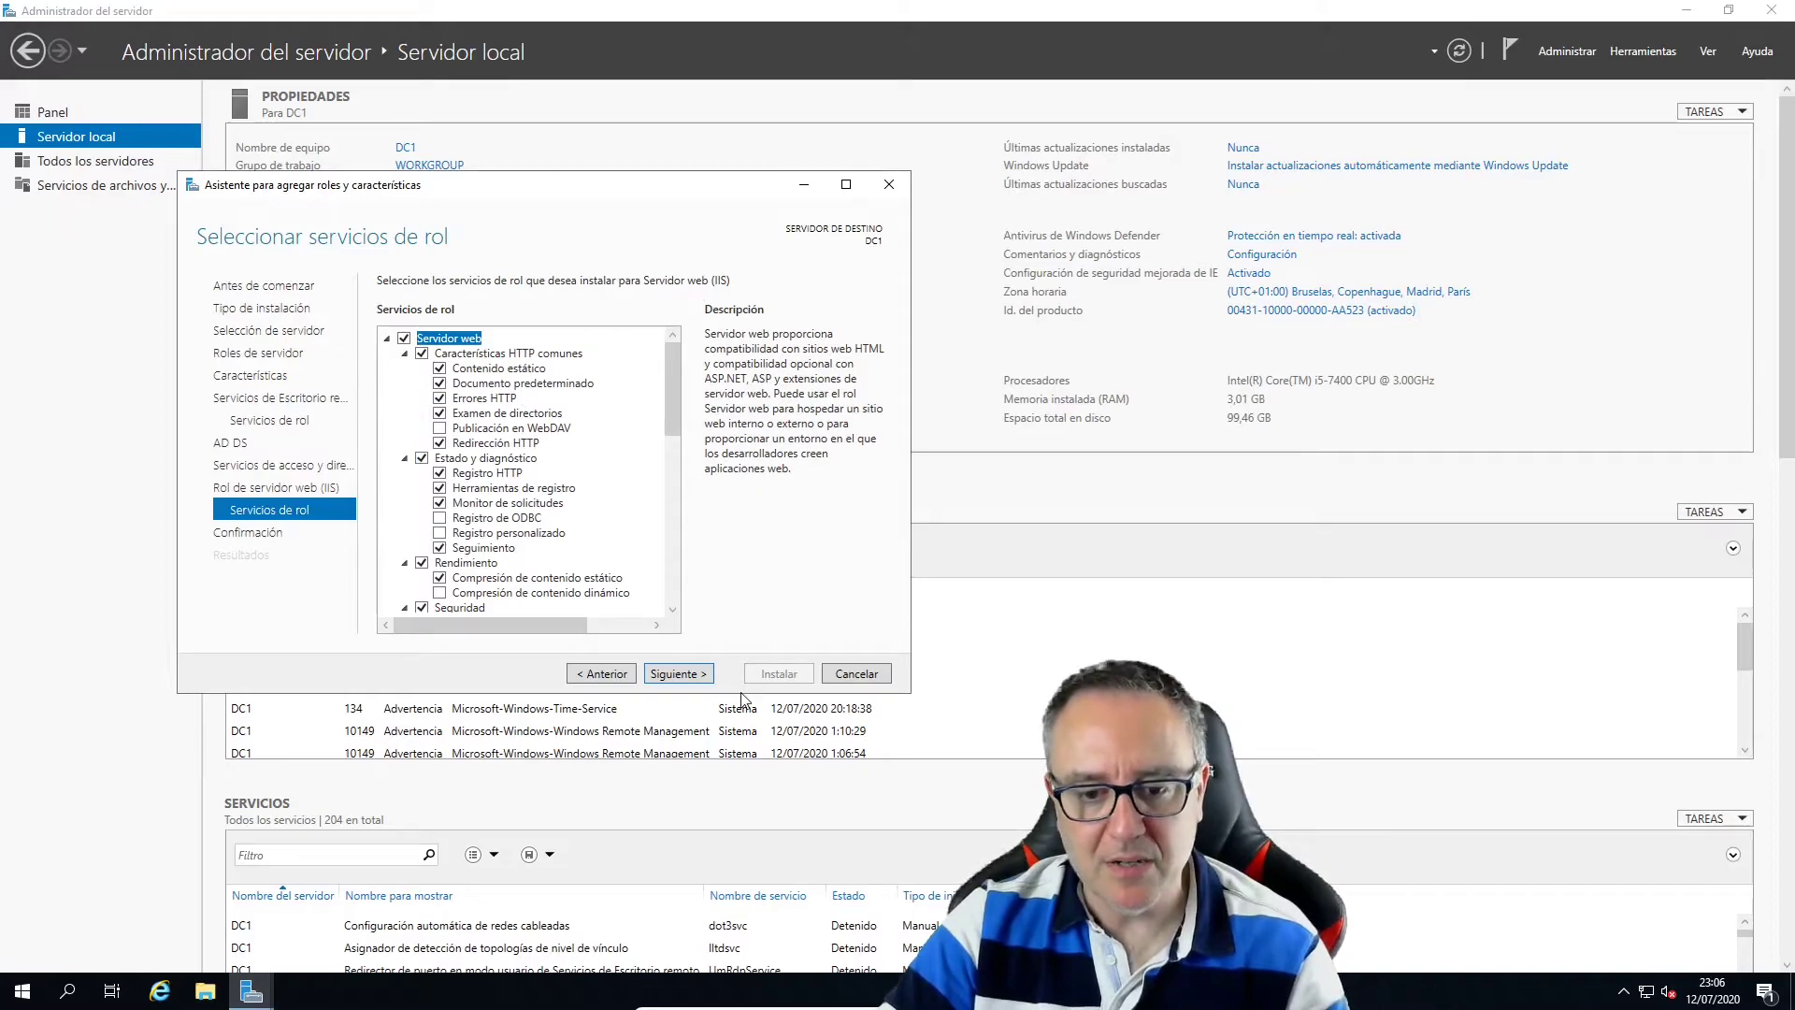
pyautogui.click(677, 680)
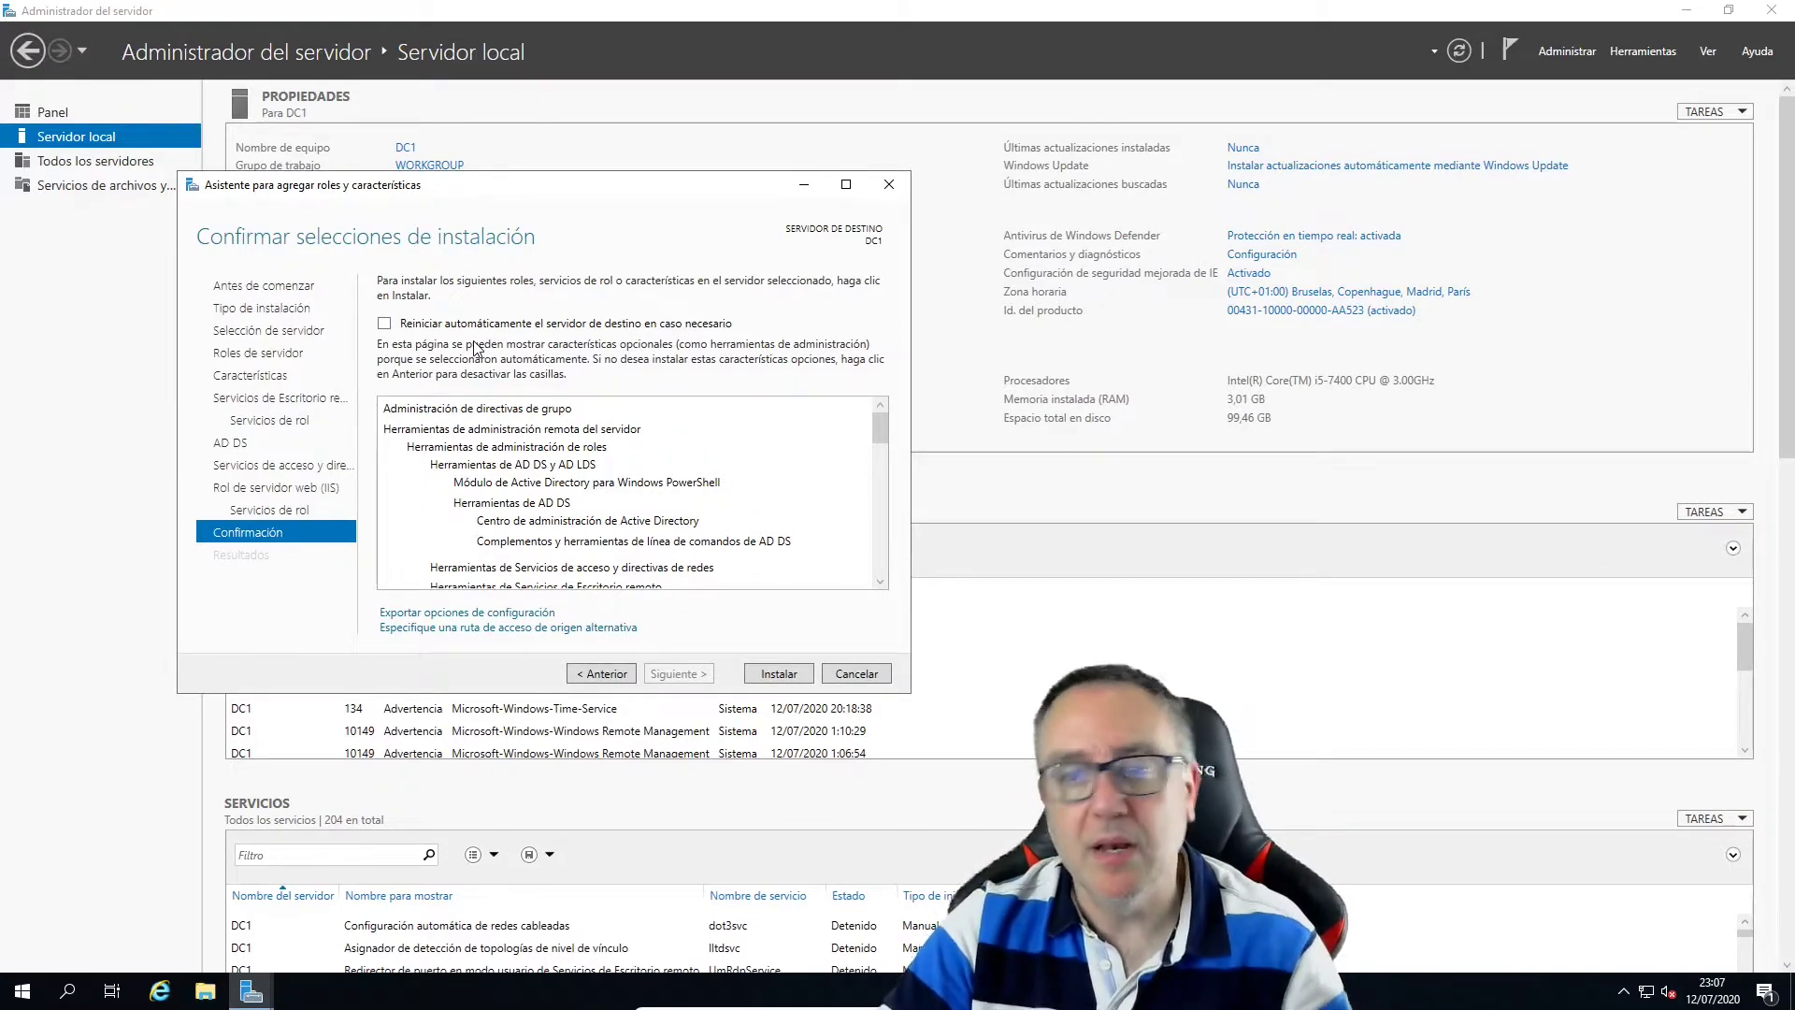
# Allow the destination server to restart automatically if needed and start installing the selected roles.
pyautogui.click(385, 324)
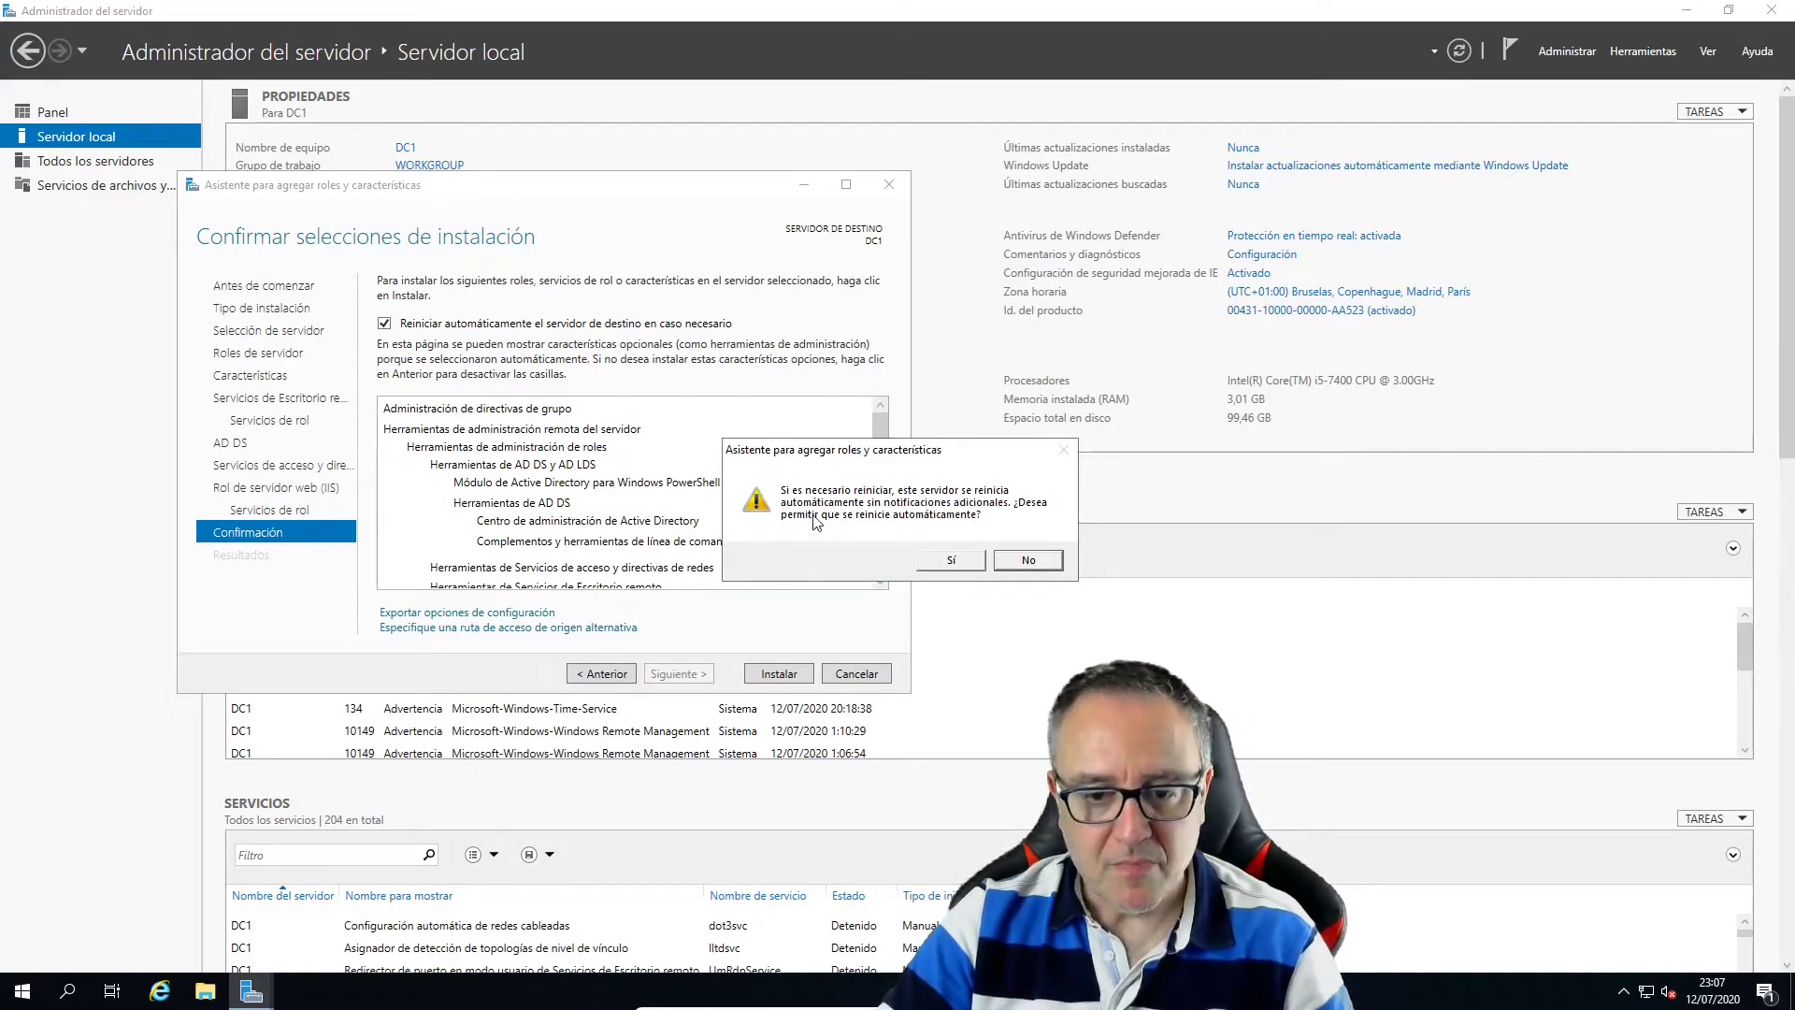
pyautogui.click(951, 560)
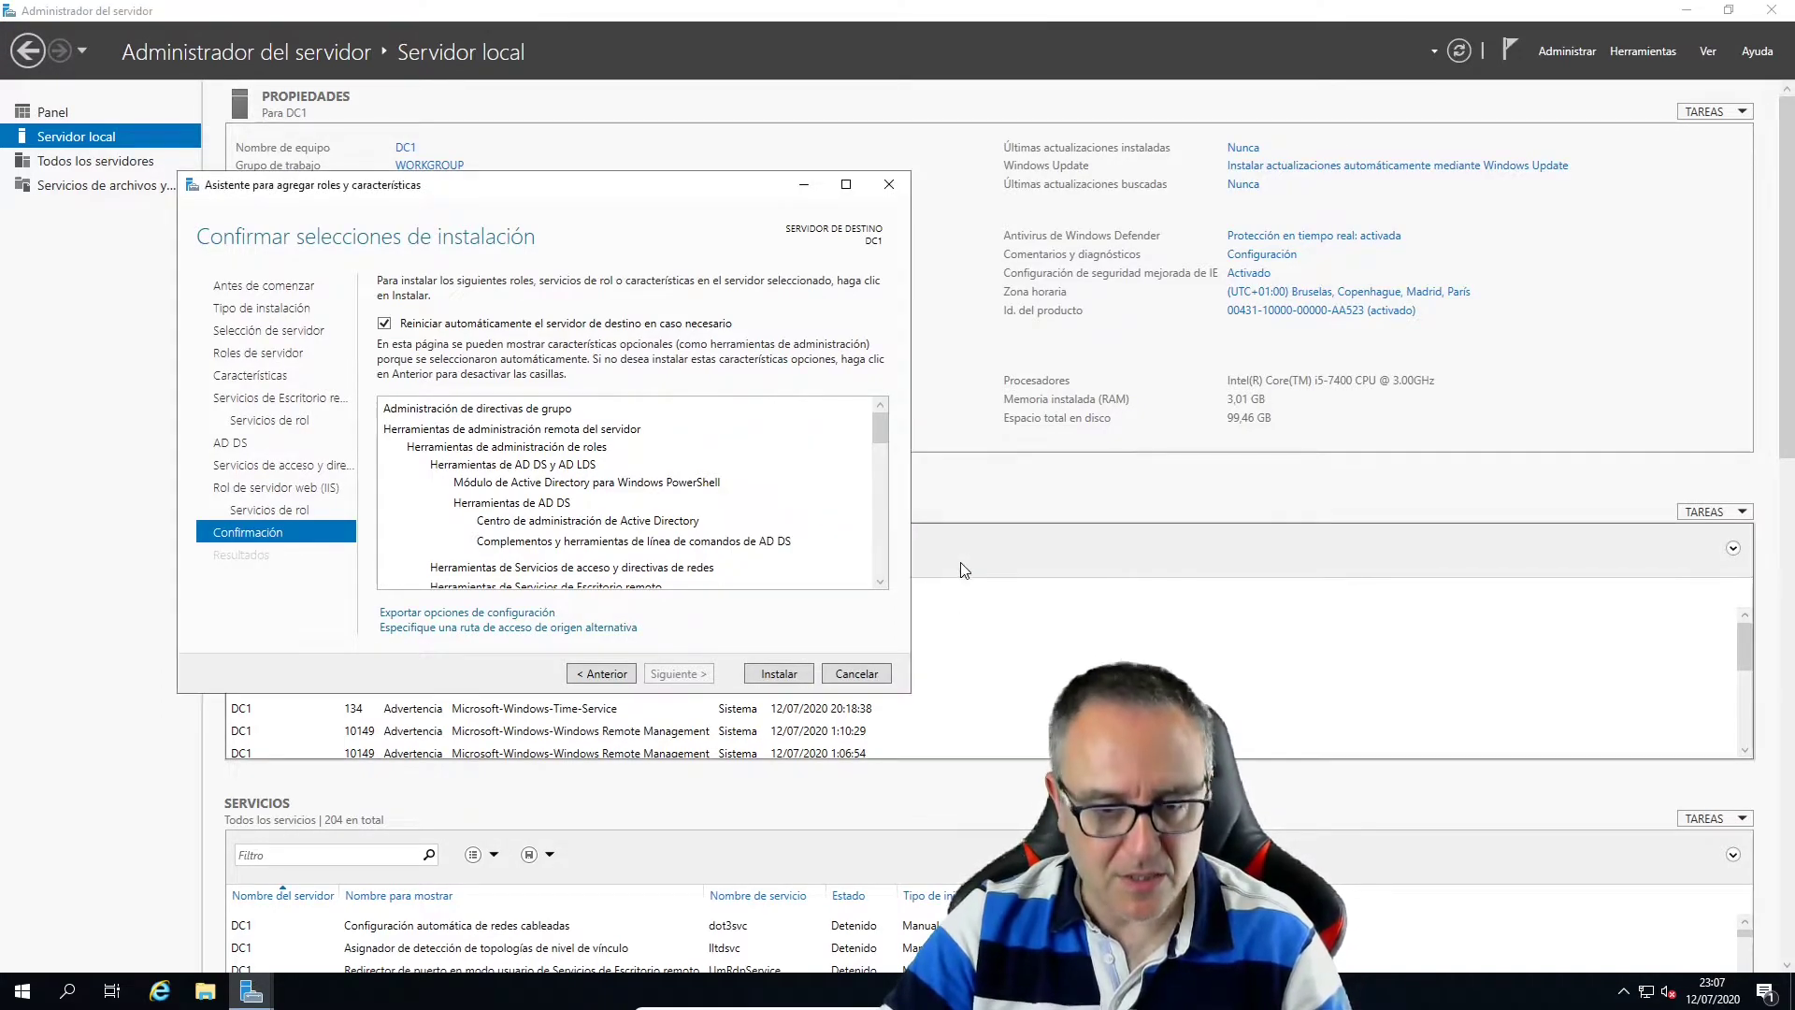
pyautogui.click(780, 674)
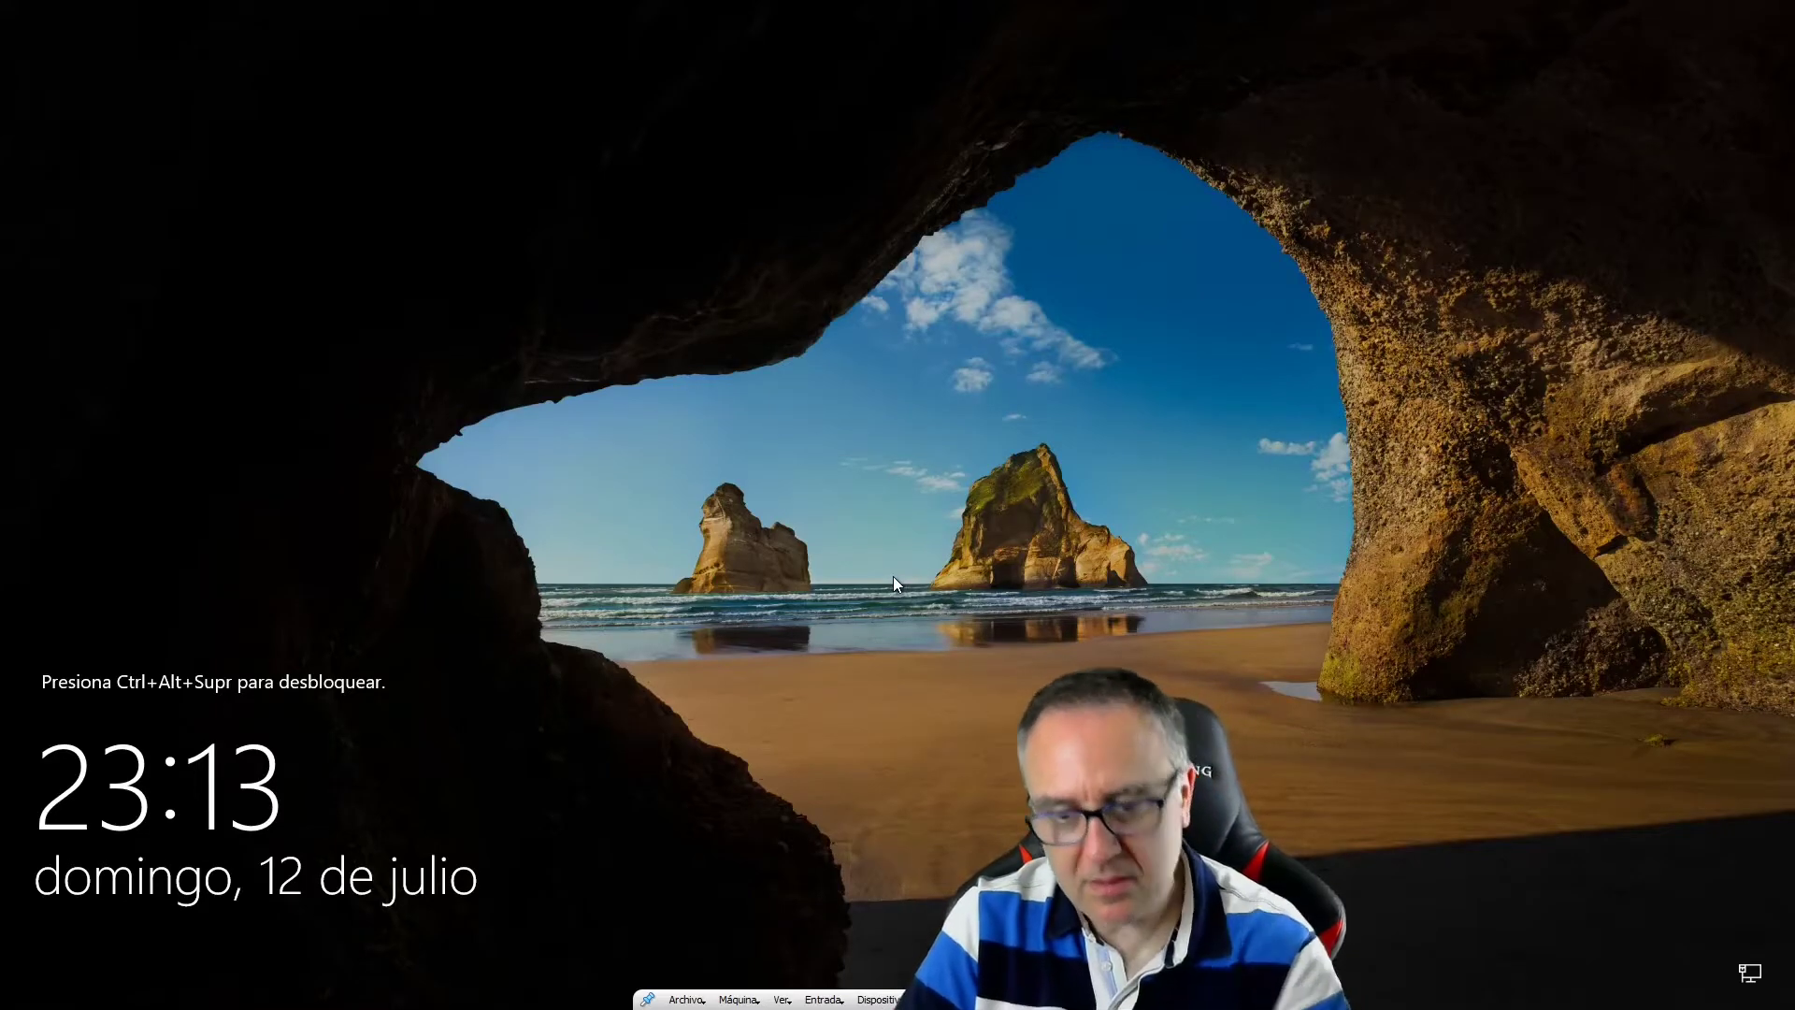
# Unlock the restarted server and sign in as Administrador with the account password.
pyautogui.hotkey('ctrl', 'alt', 'Delete')
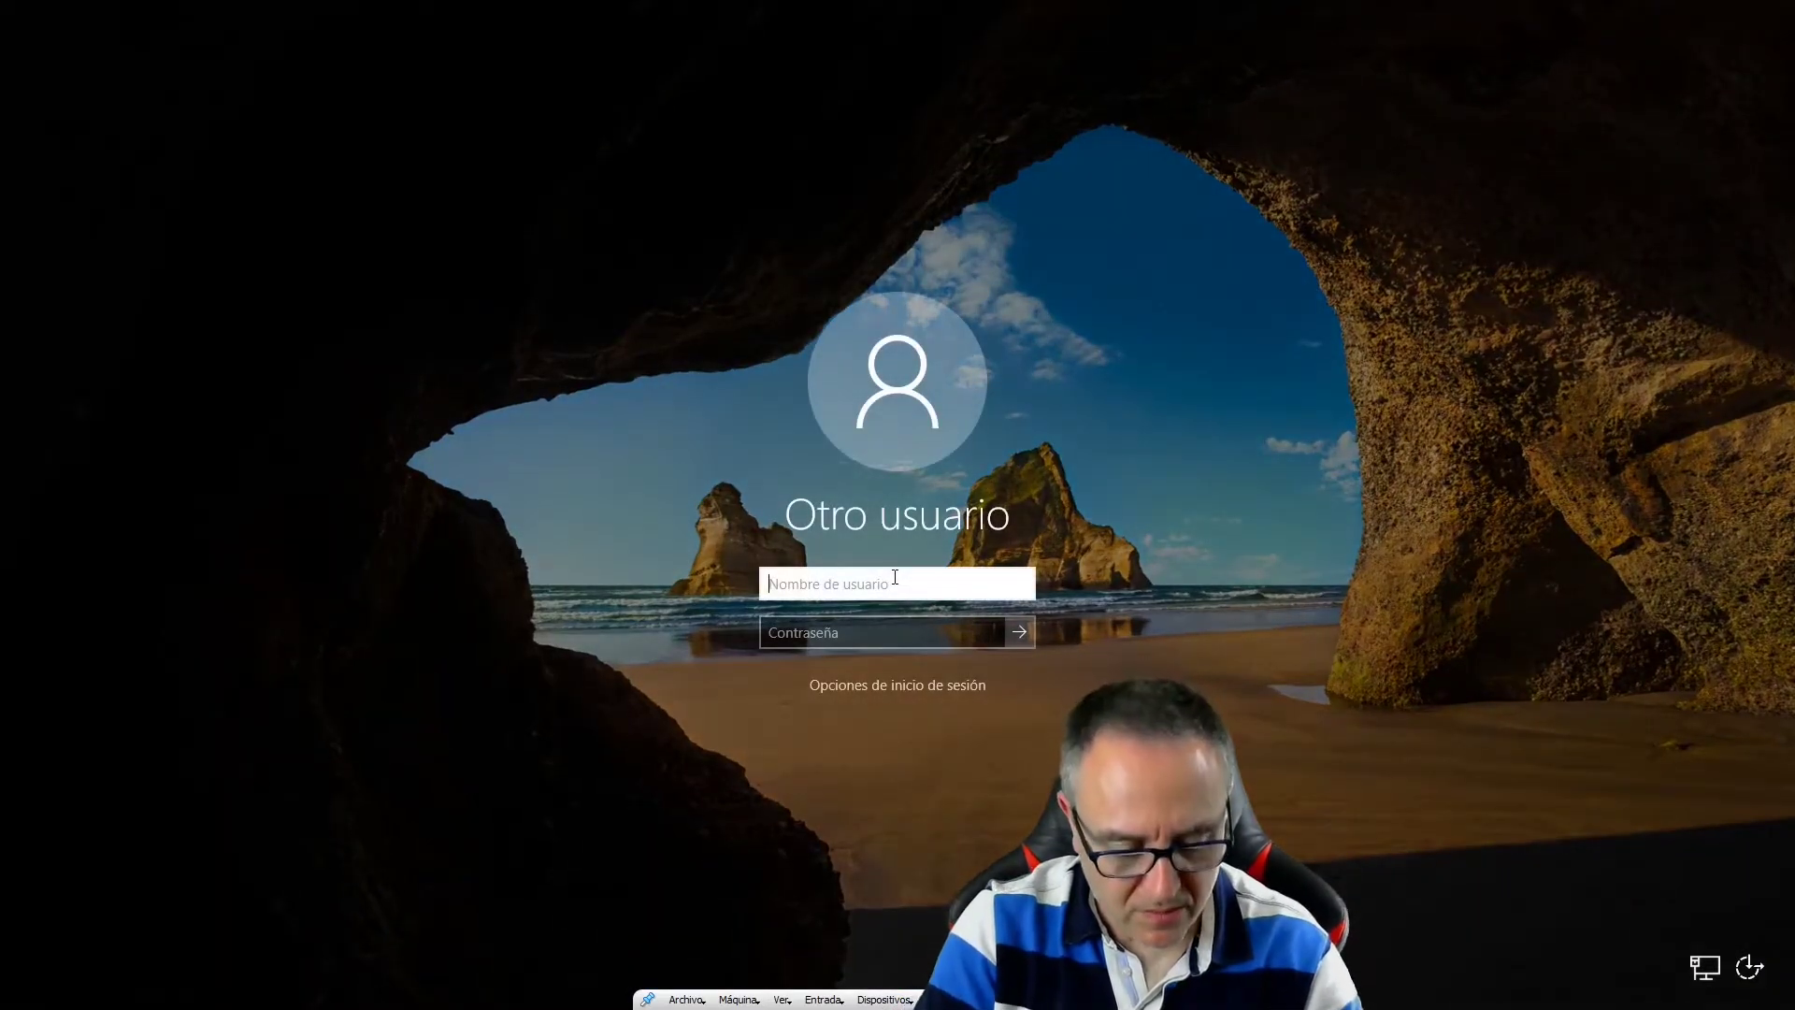
pyautogui.write('Administrador')
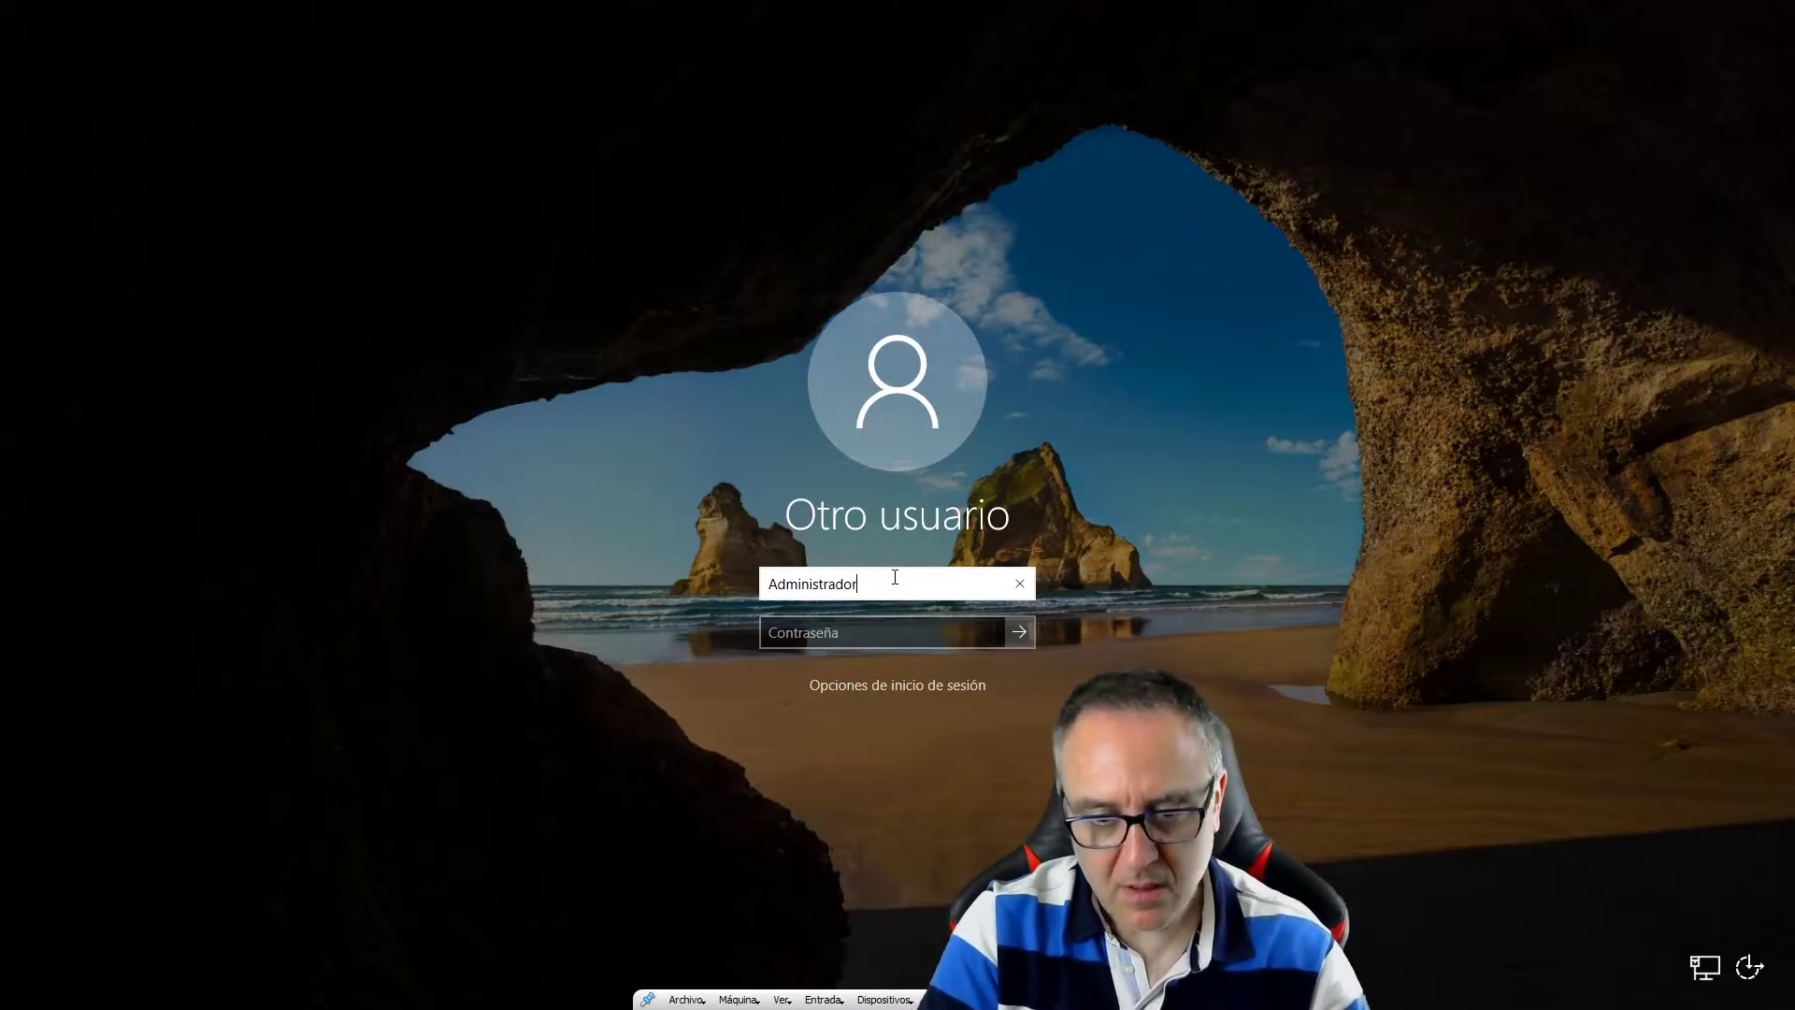
pyautogui.press('Tab')
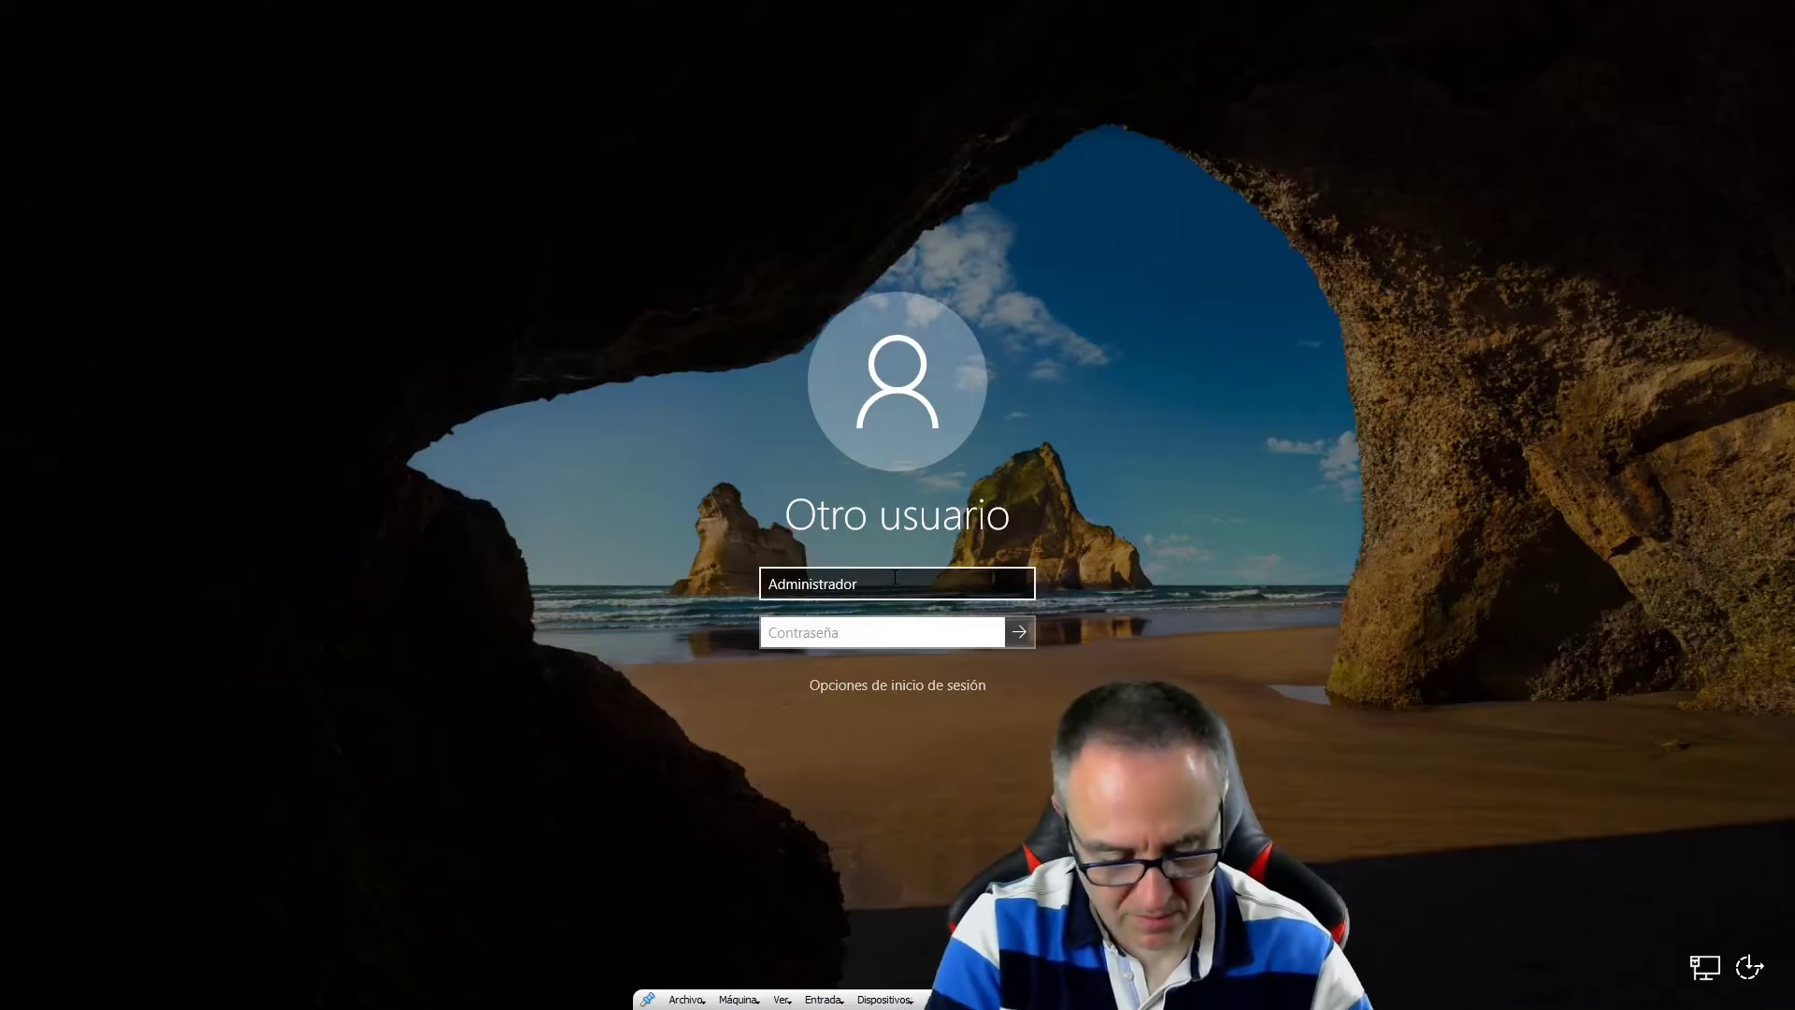
pyautogui.write('•••••••')
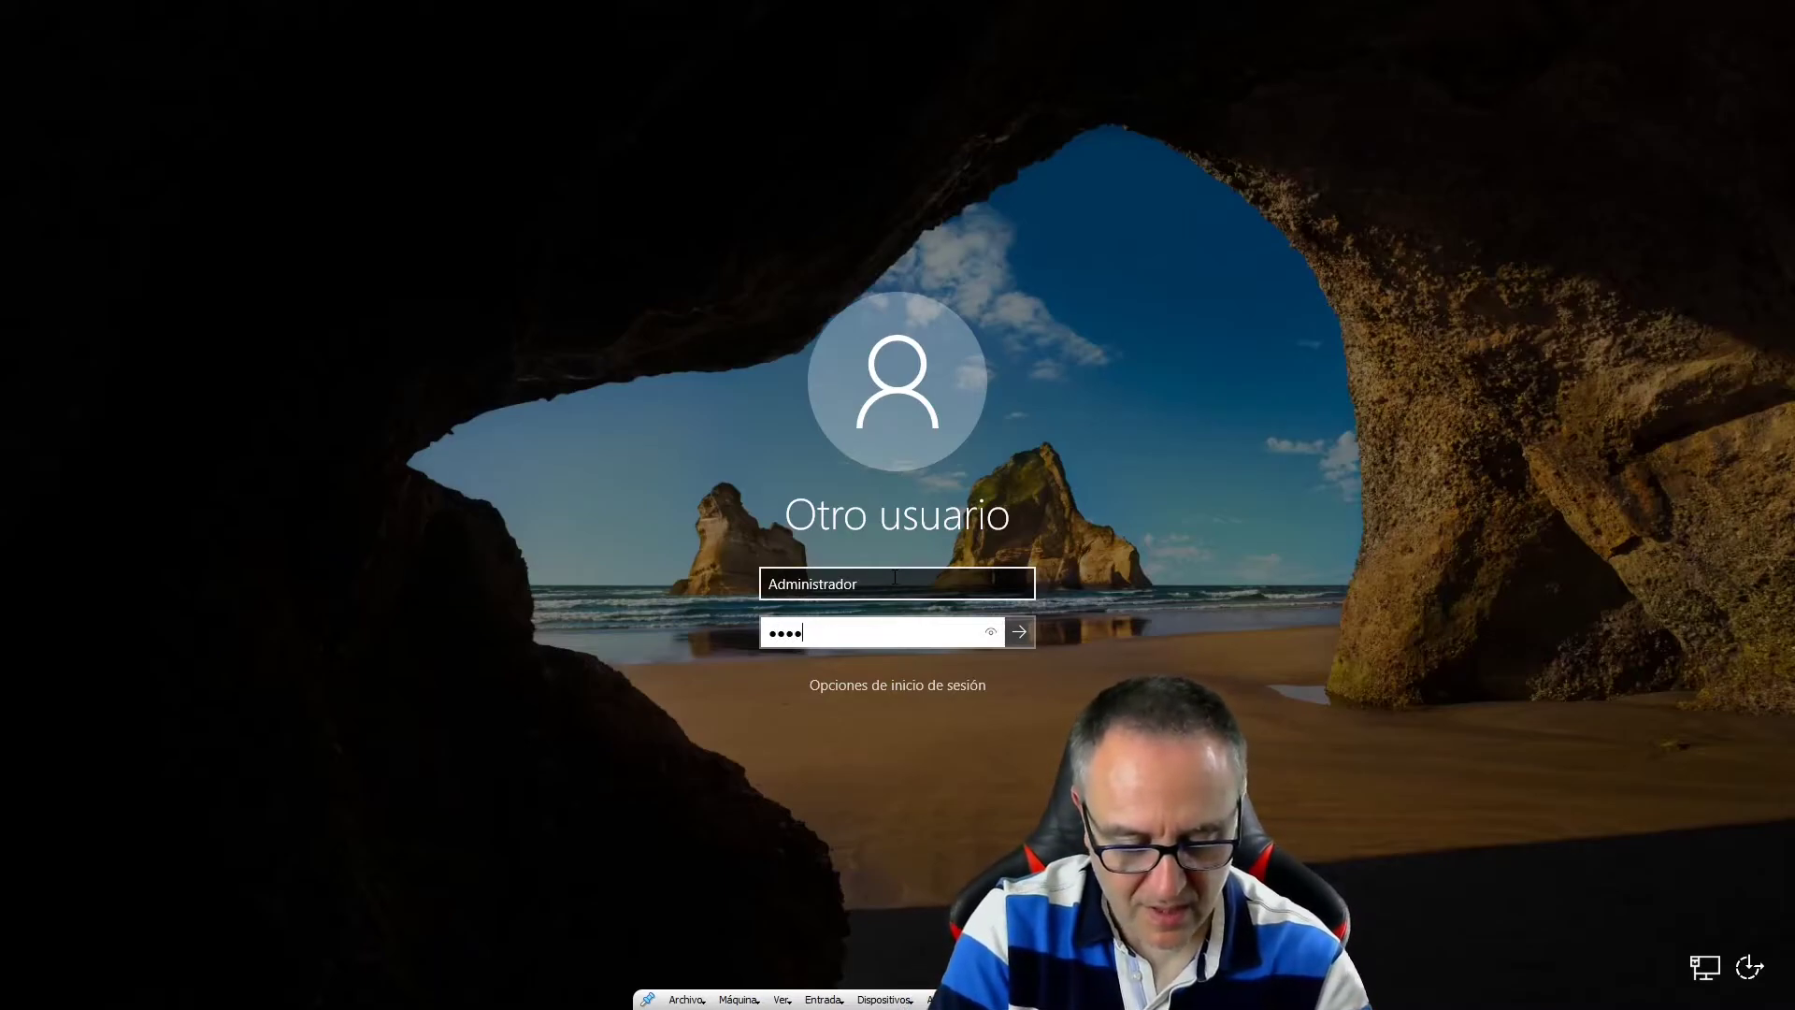
pyautogui.write('••••')
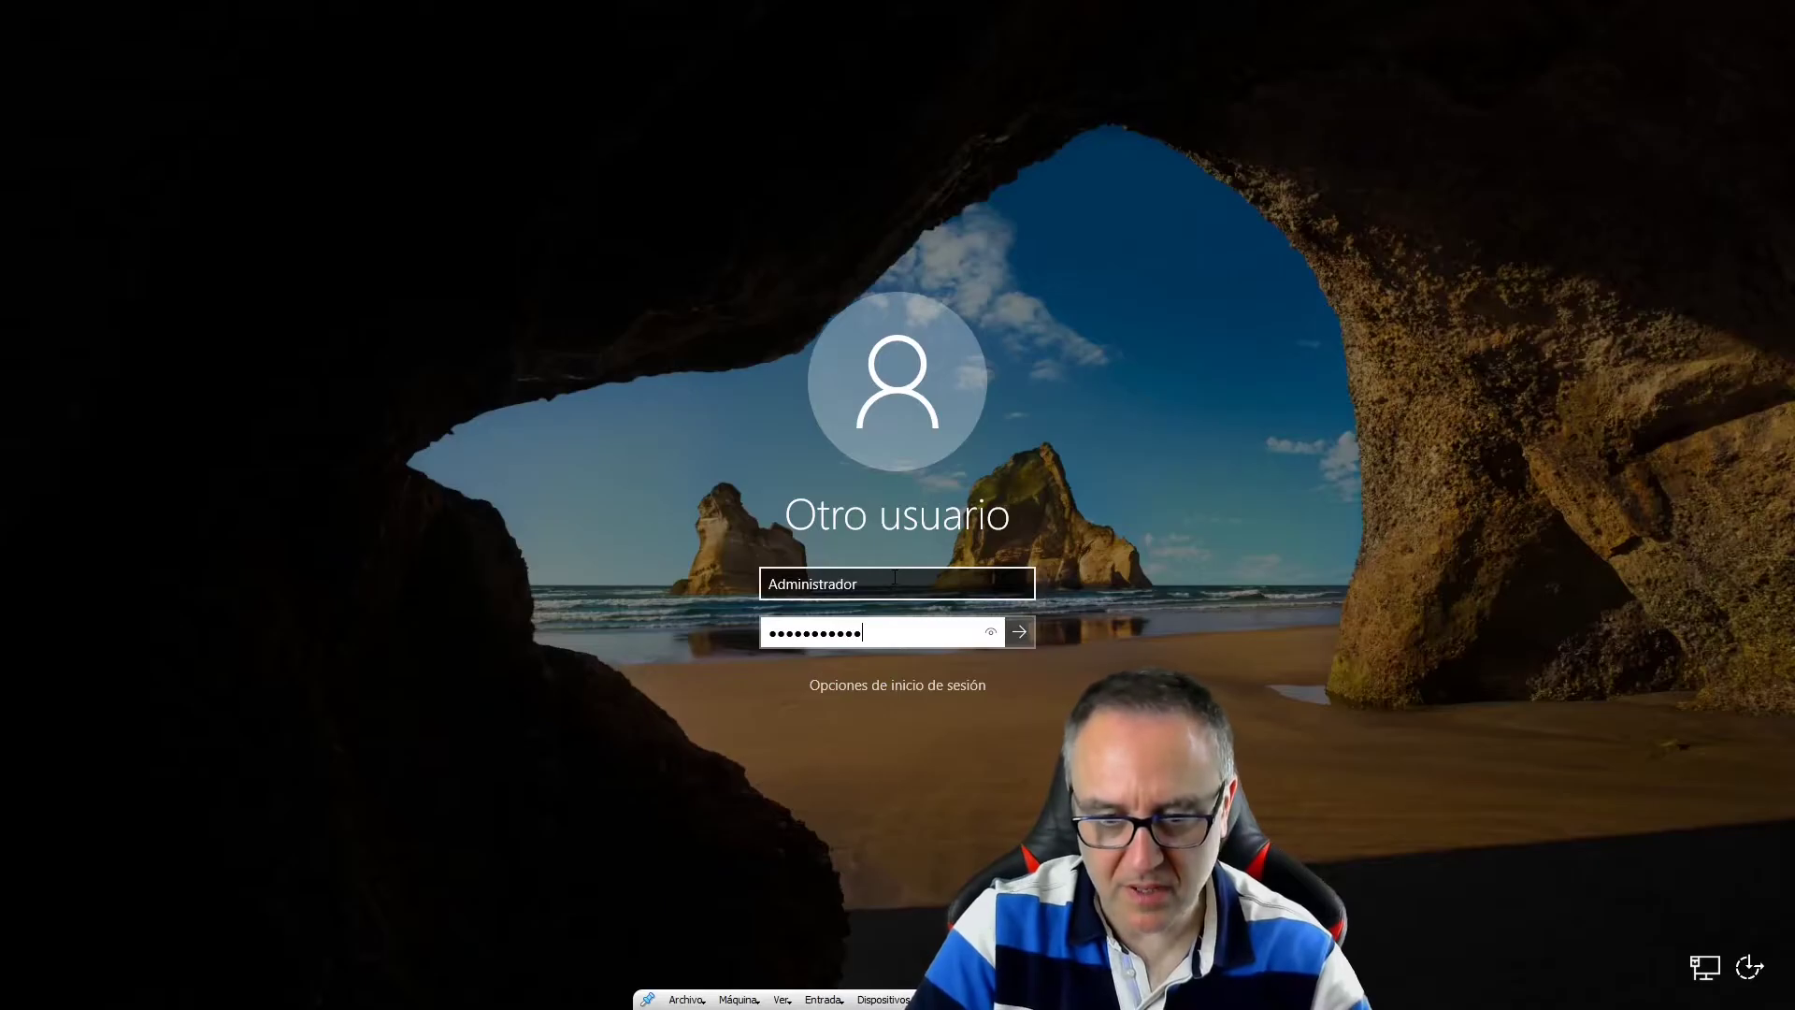
pyautogui.press('Return')
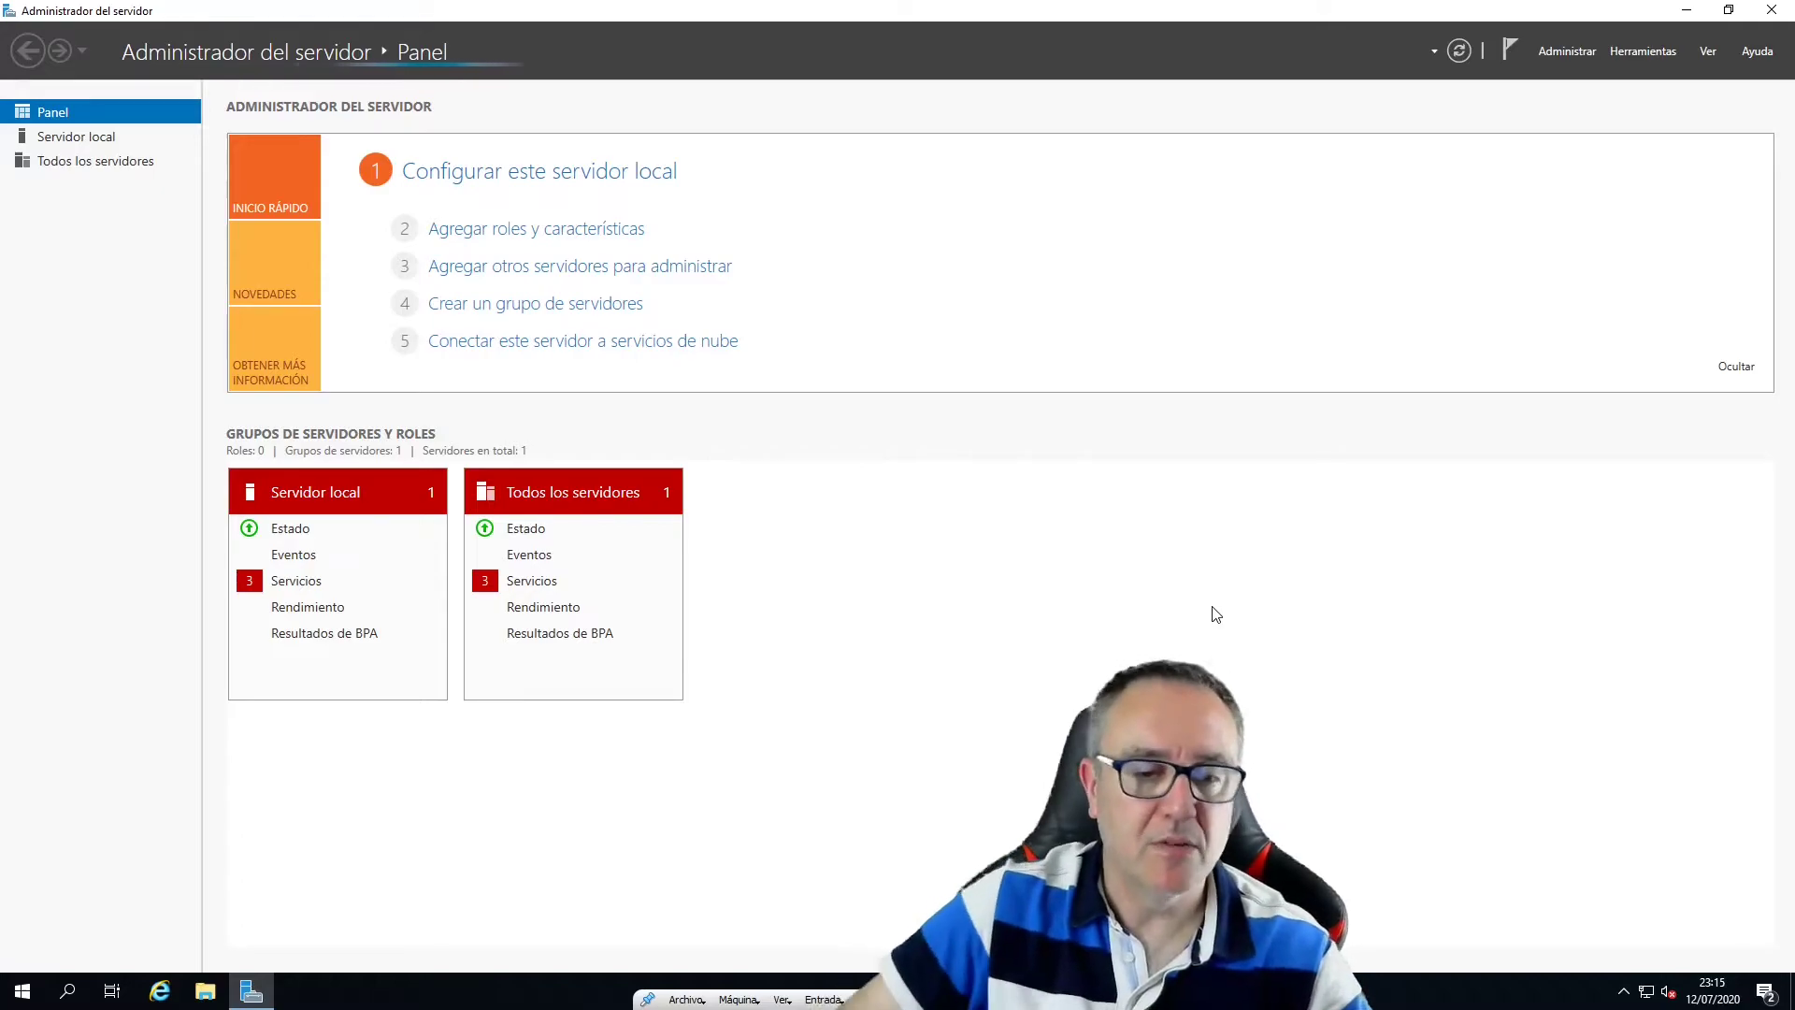
# Review the role installation results for the local server, then close the wizard and the Windows Admin Center notice.
pyautogui.click(60, 138)
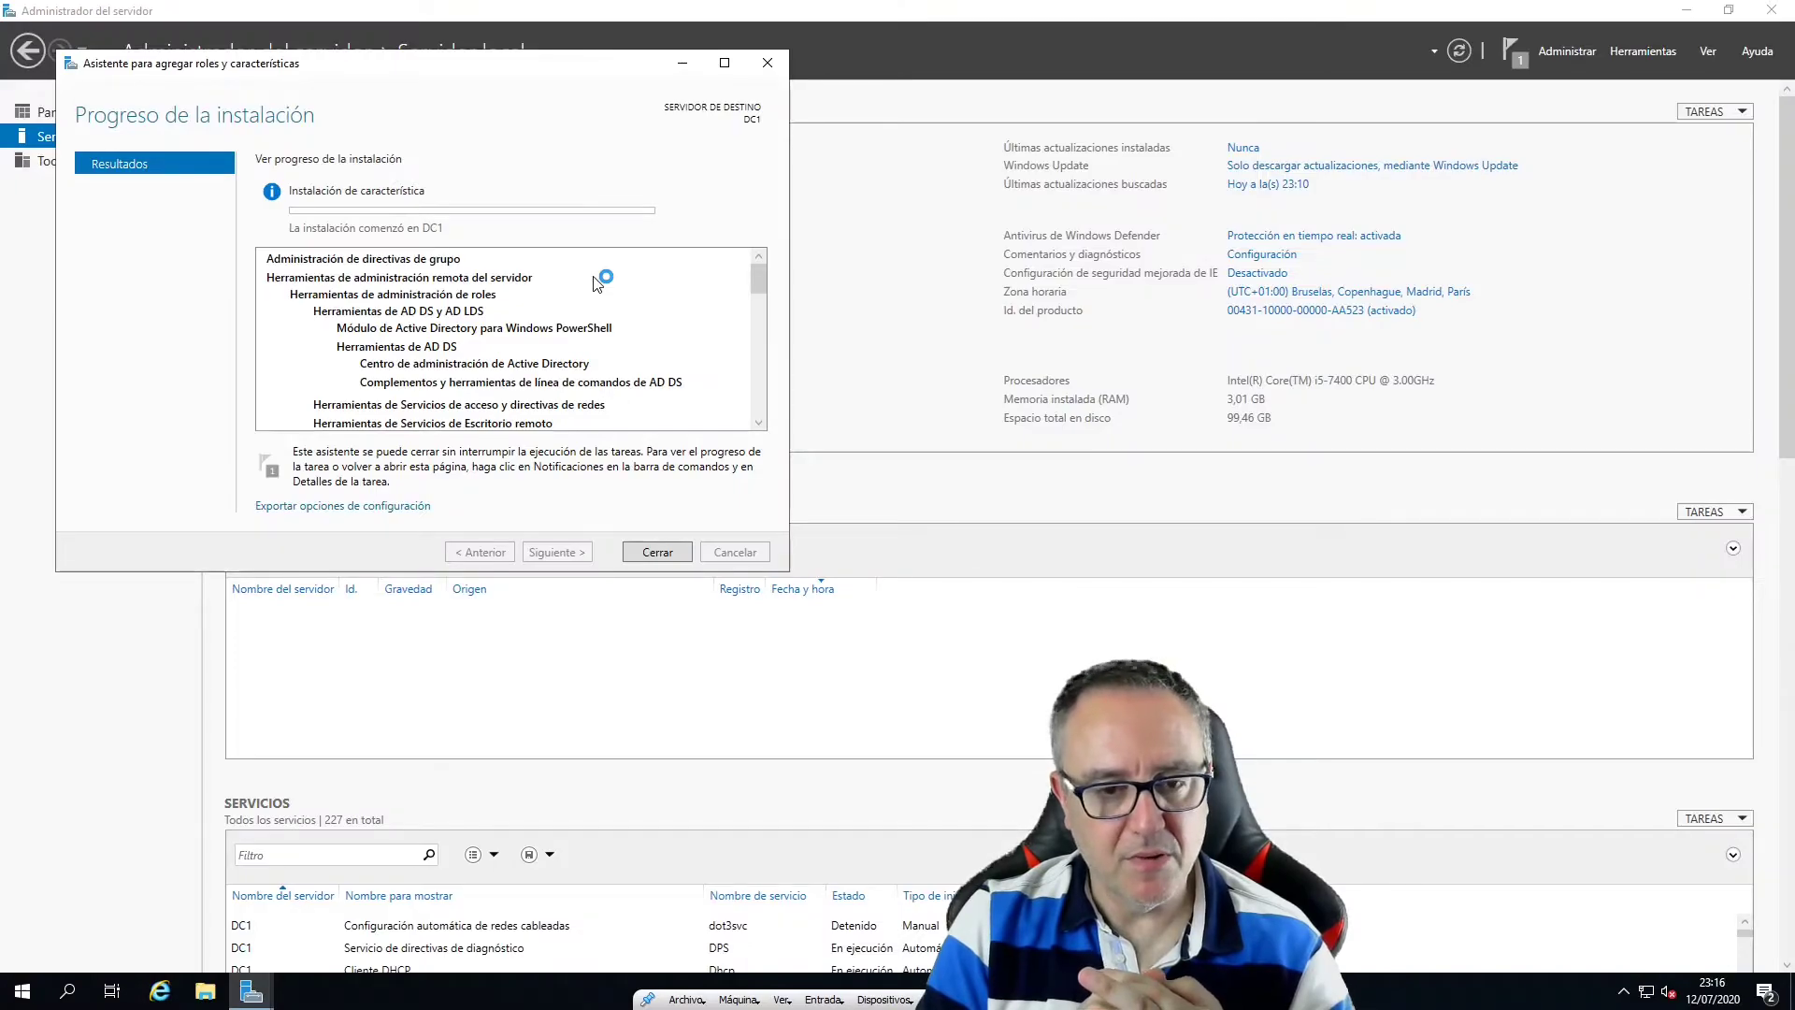
pyautogui.scroll(-8, 597, 283)
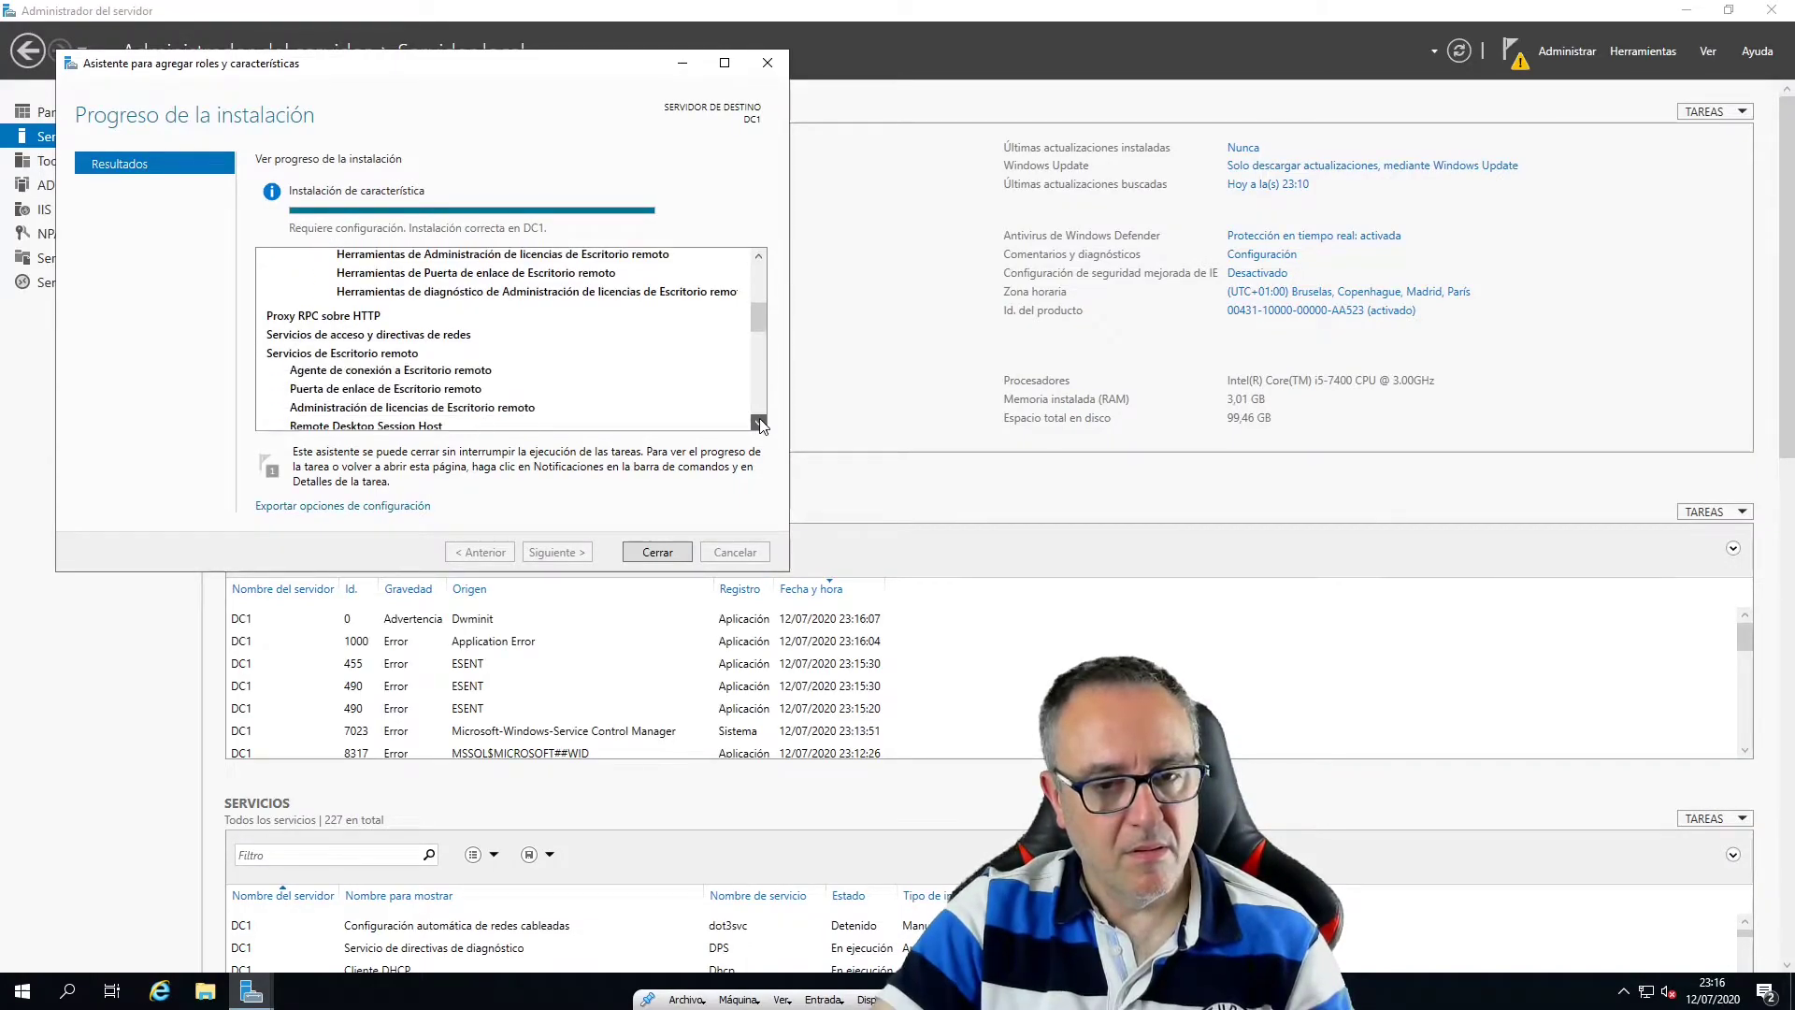
pyautogui.scroll(-3, 762, 426)
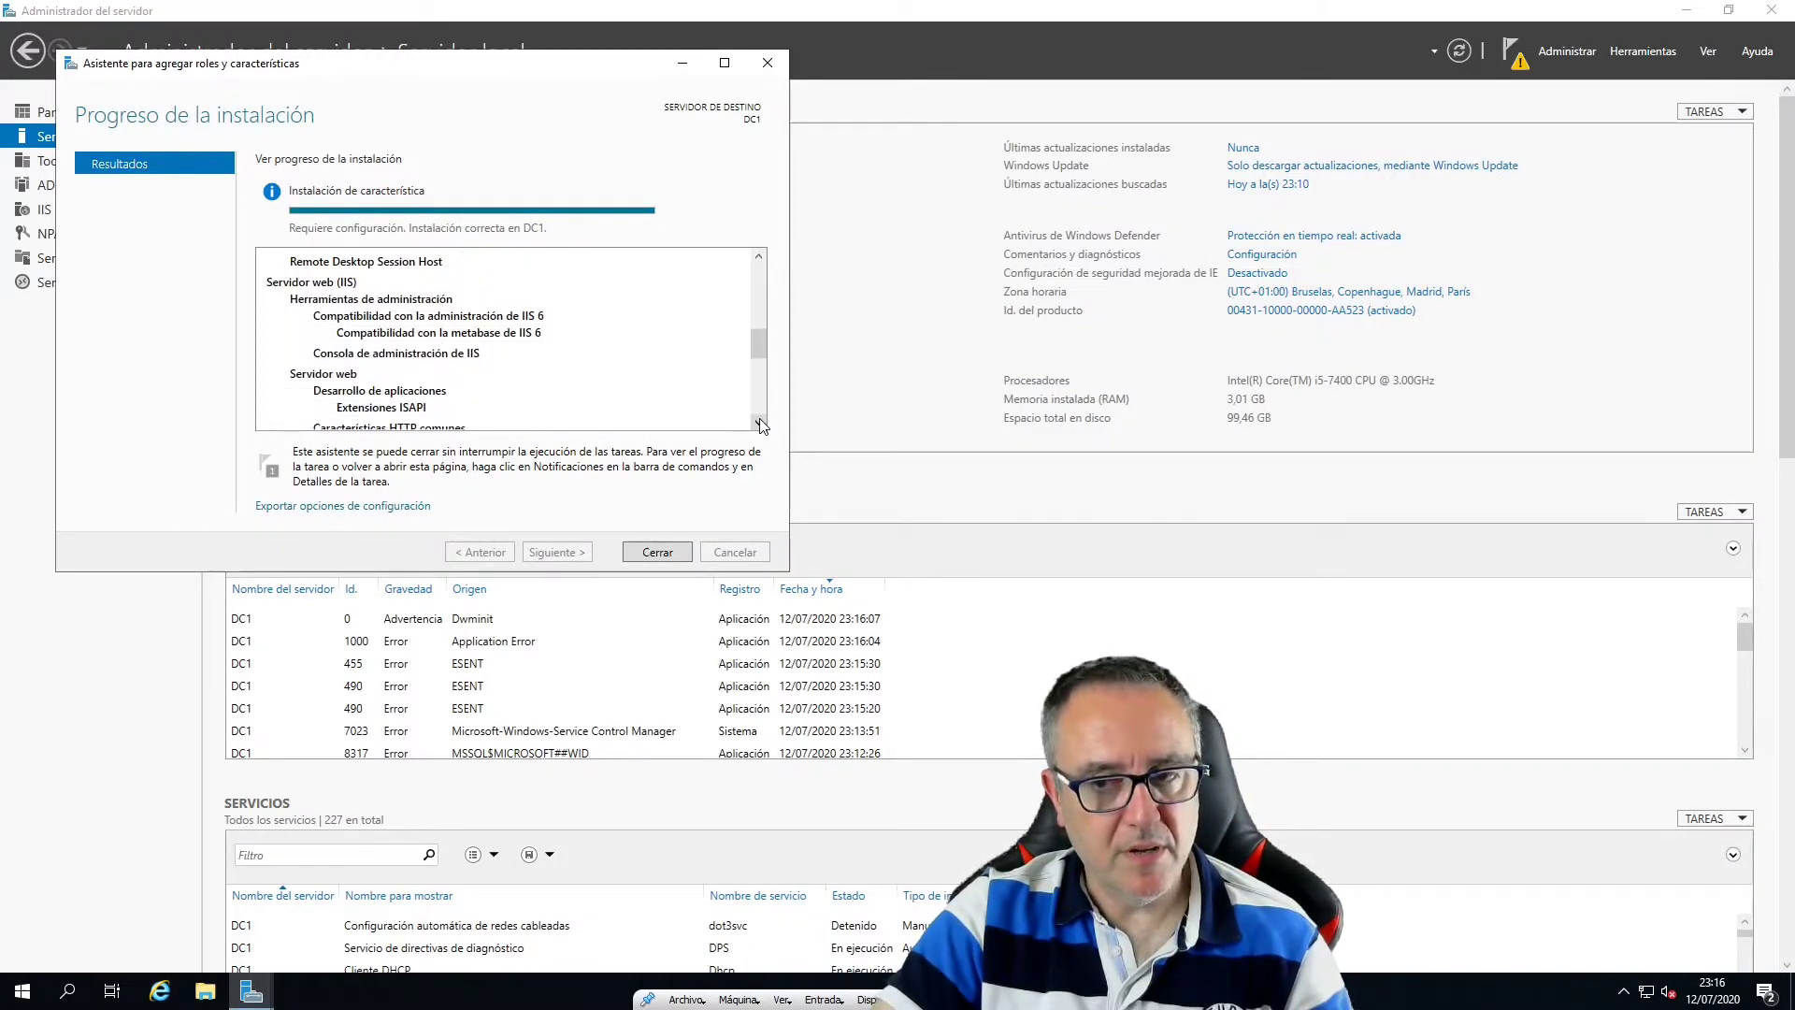
pyautogui.click(657, 551)
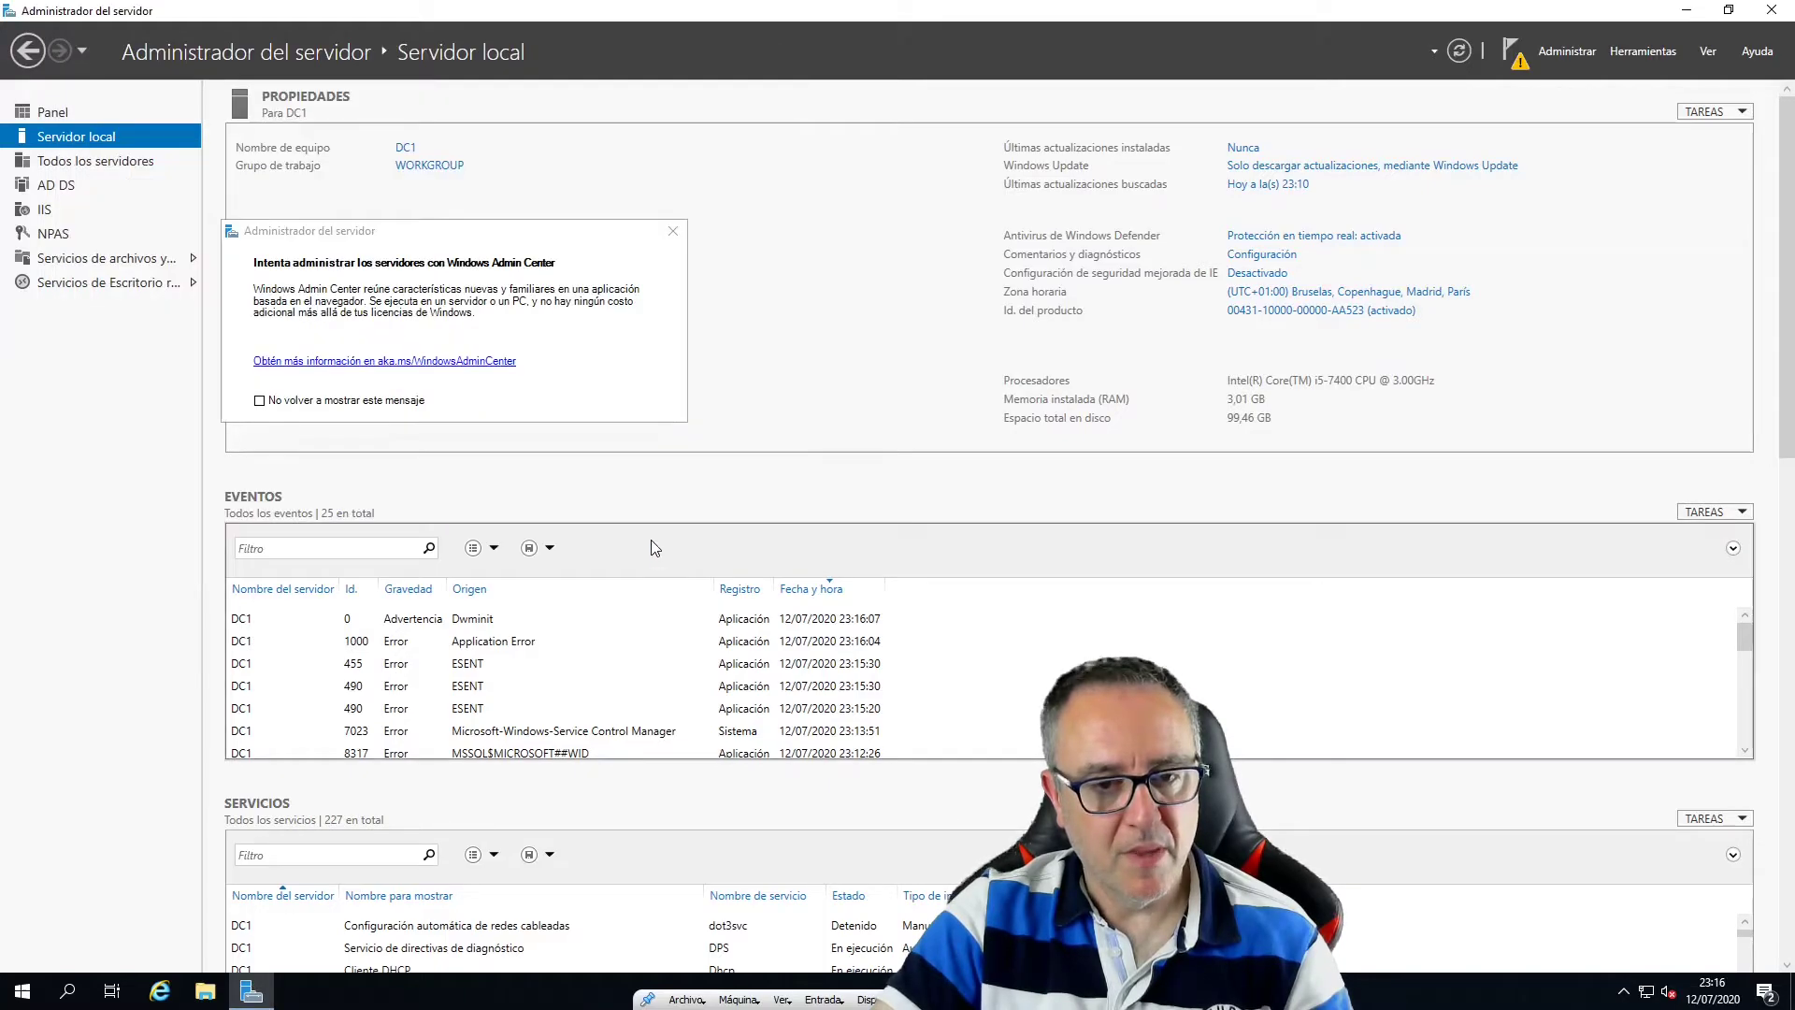
pyautogui.click(673, 232)
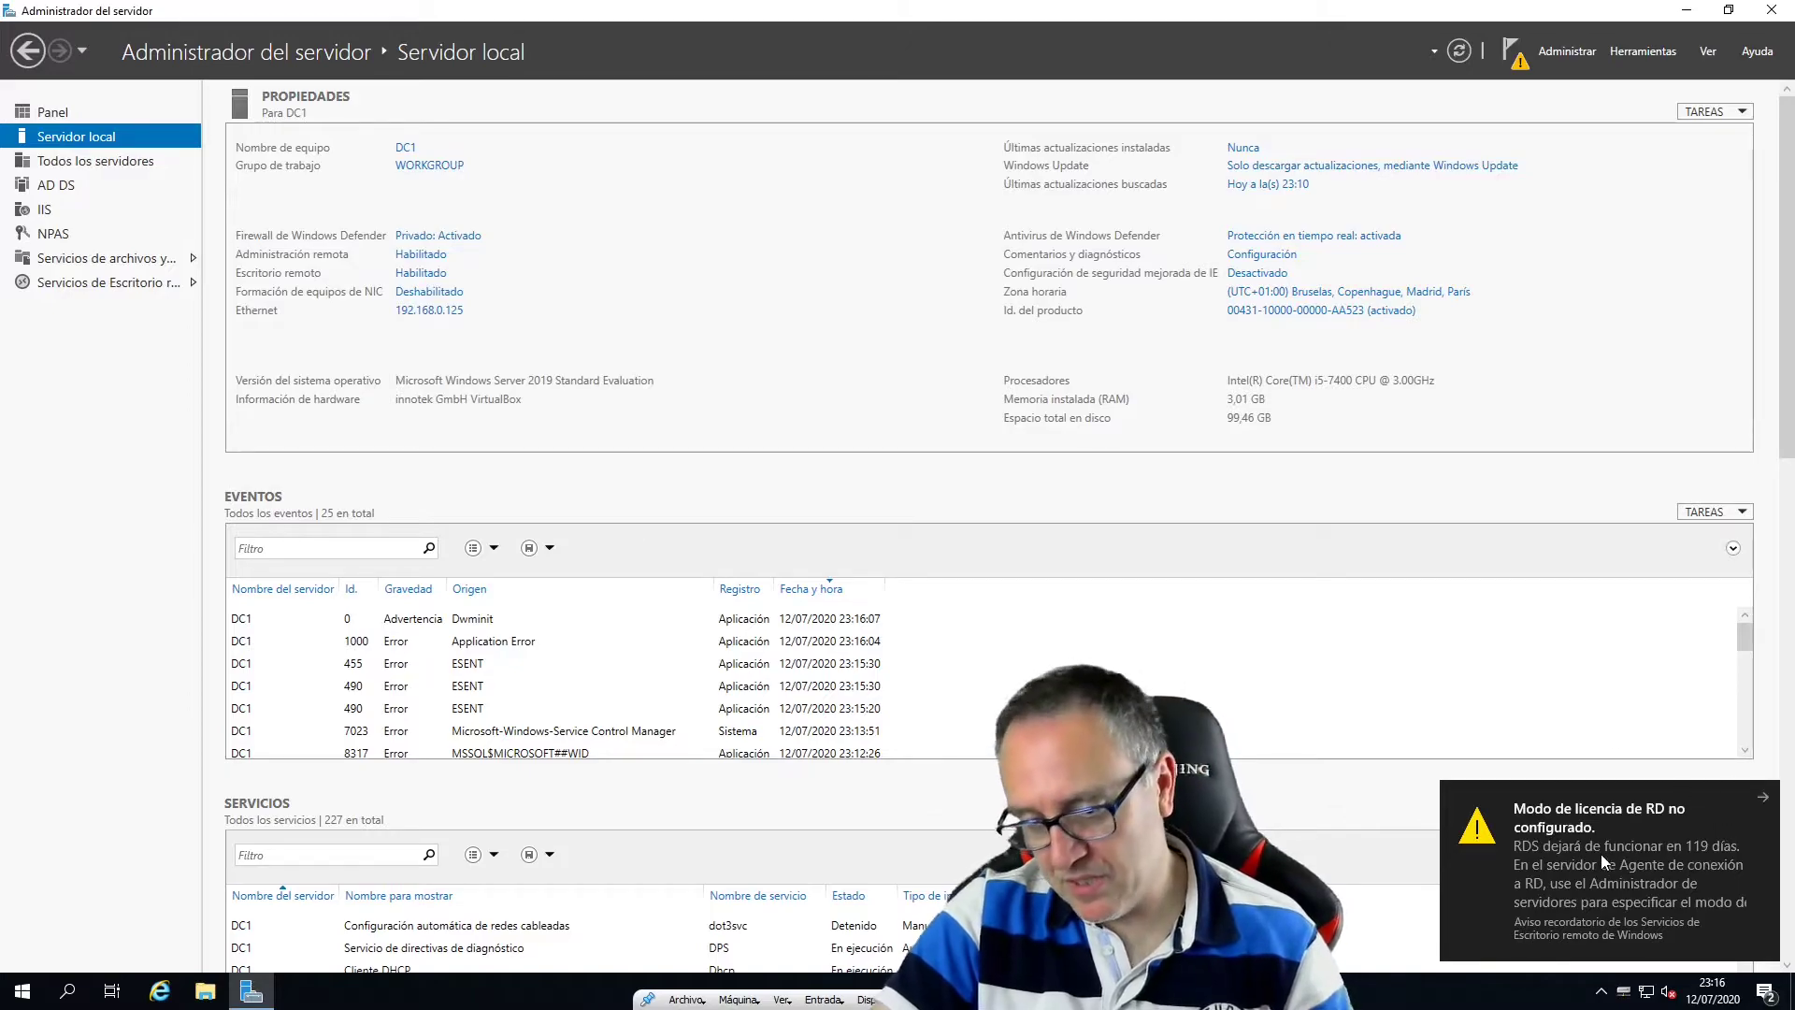
# Dismiss the feature installation notification and start promoting this server to a domain controller.
pyautogui.click(1514, 58)
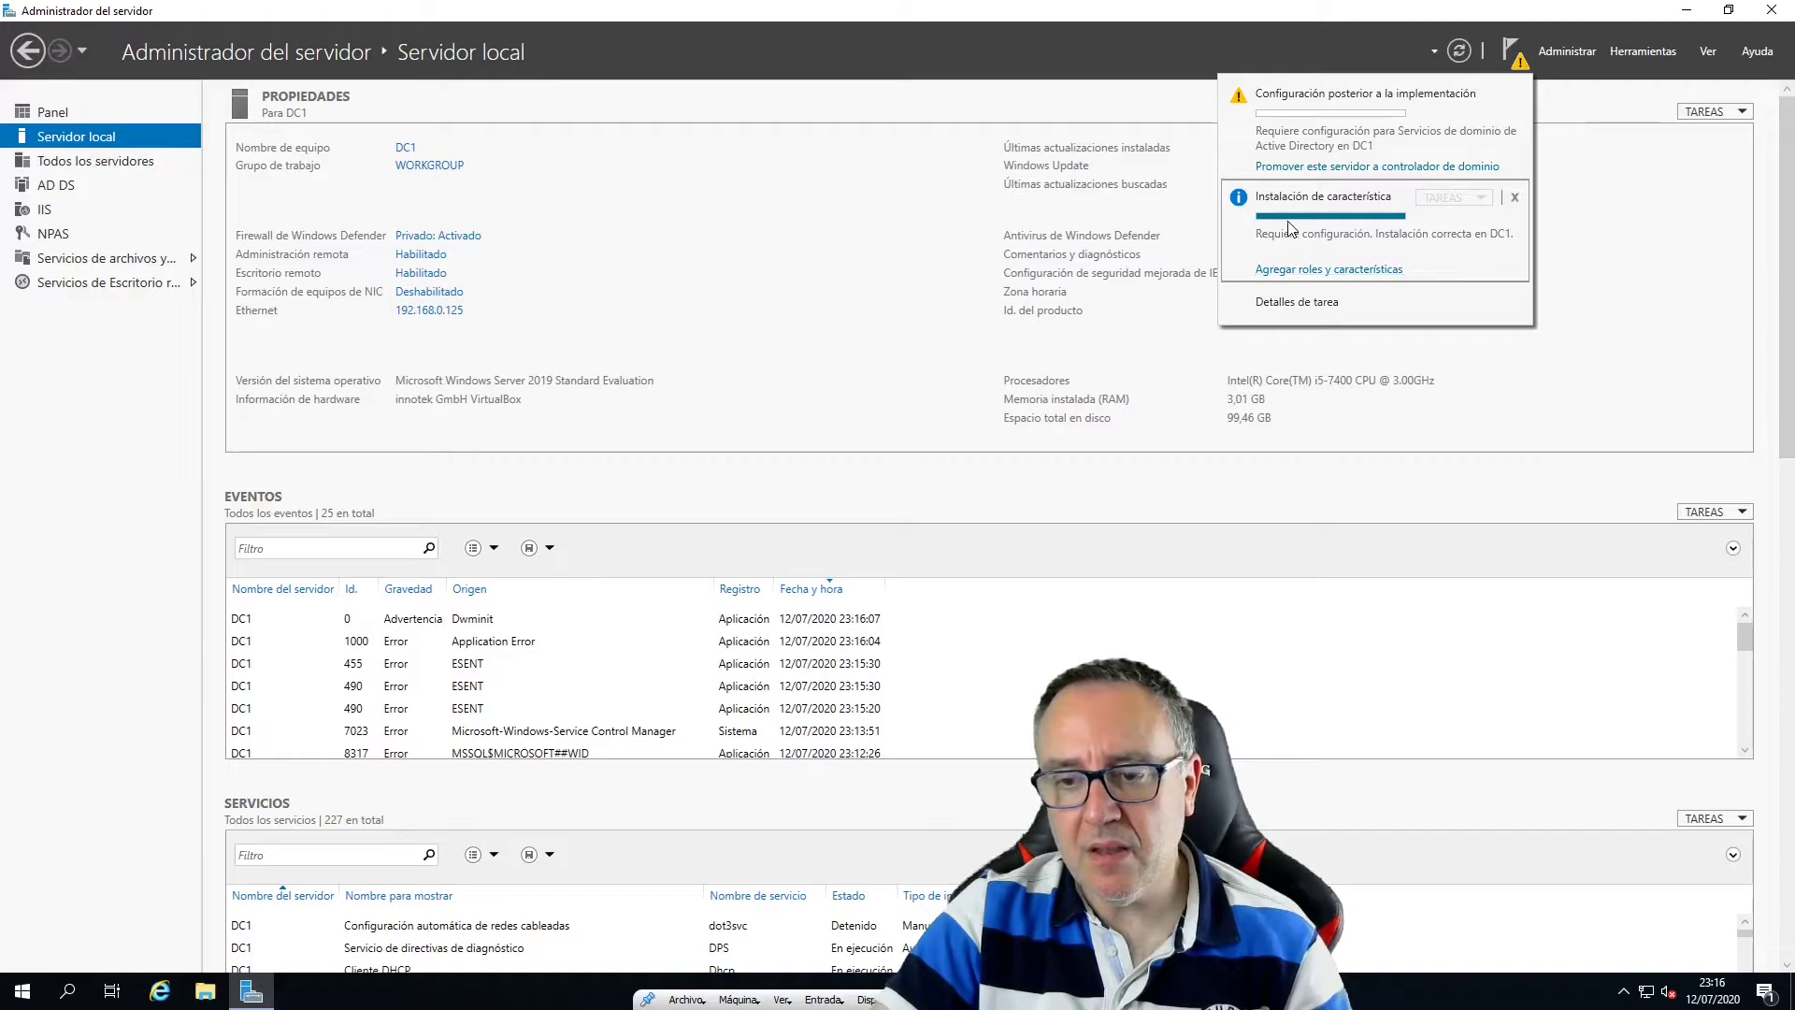
pyautogui.click(1514, 197)
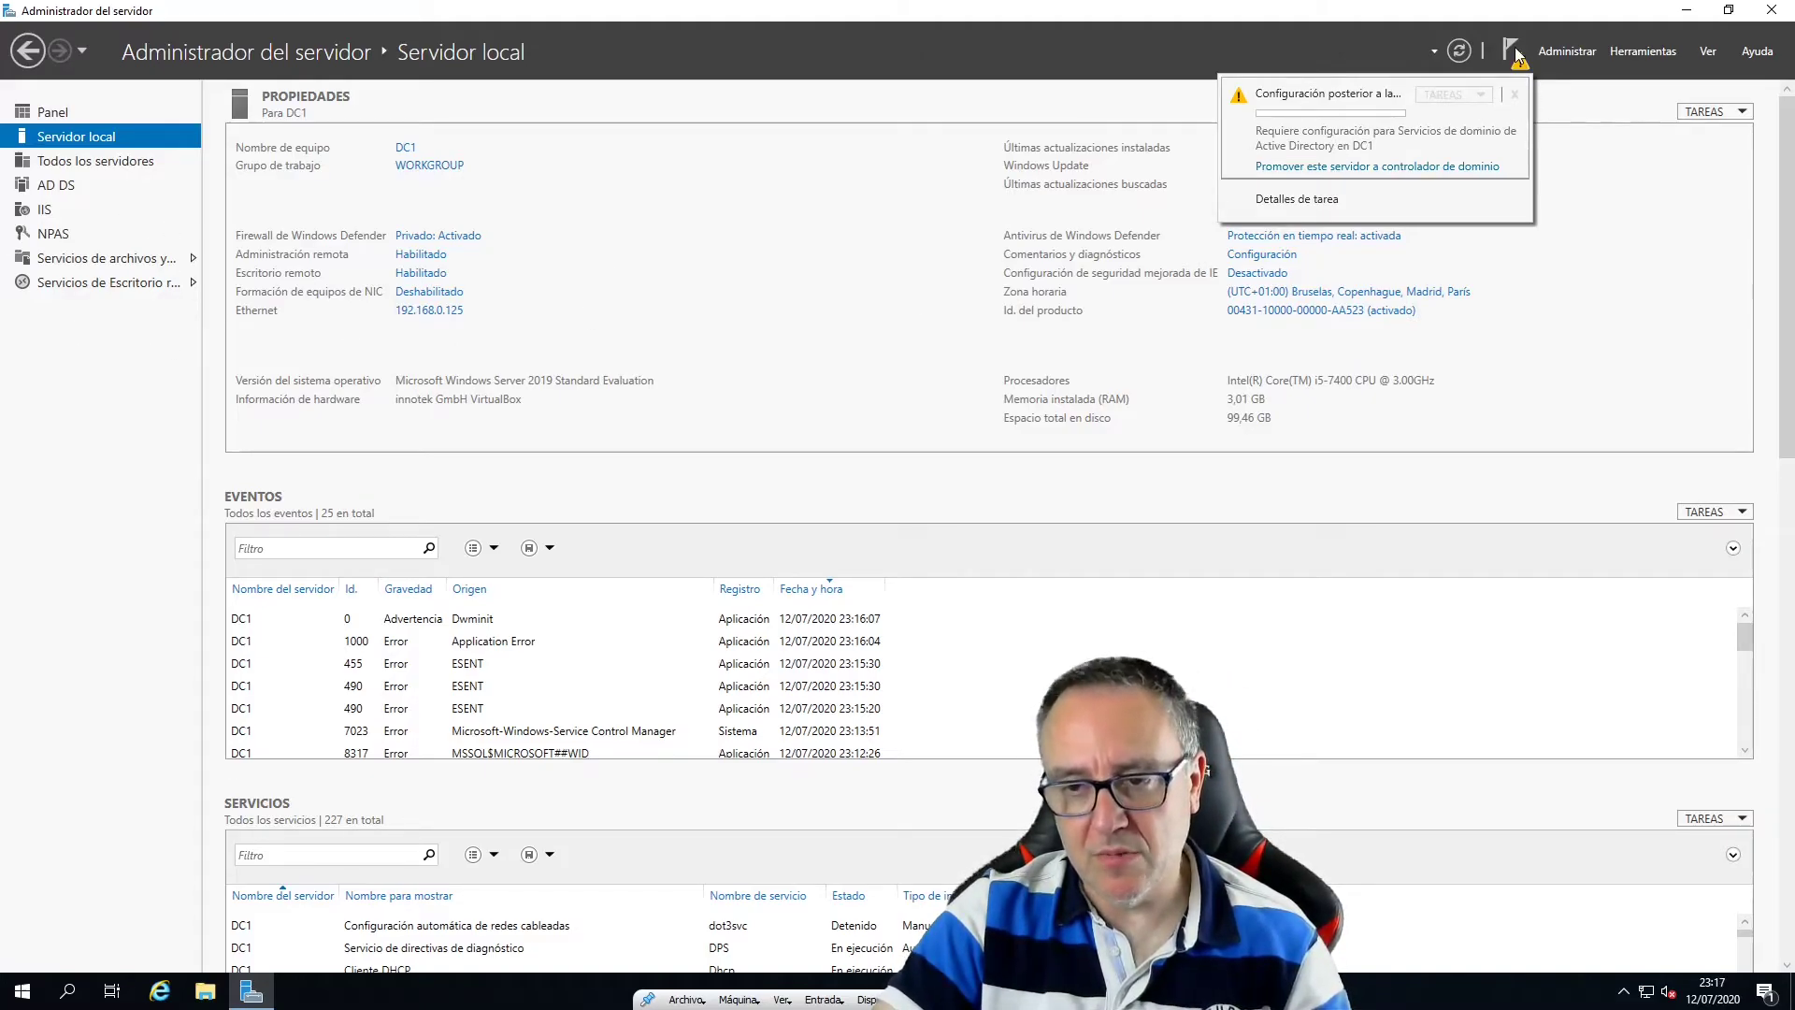
pyautogui.click(1369, 169)
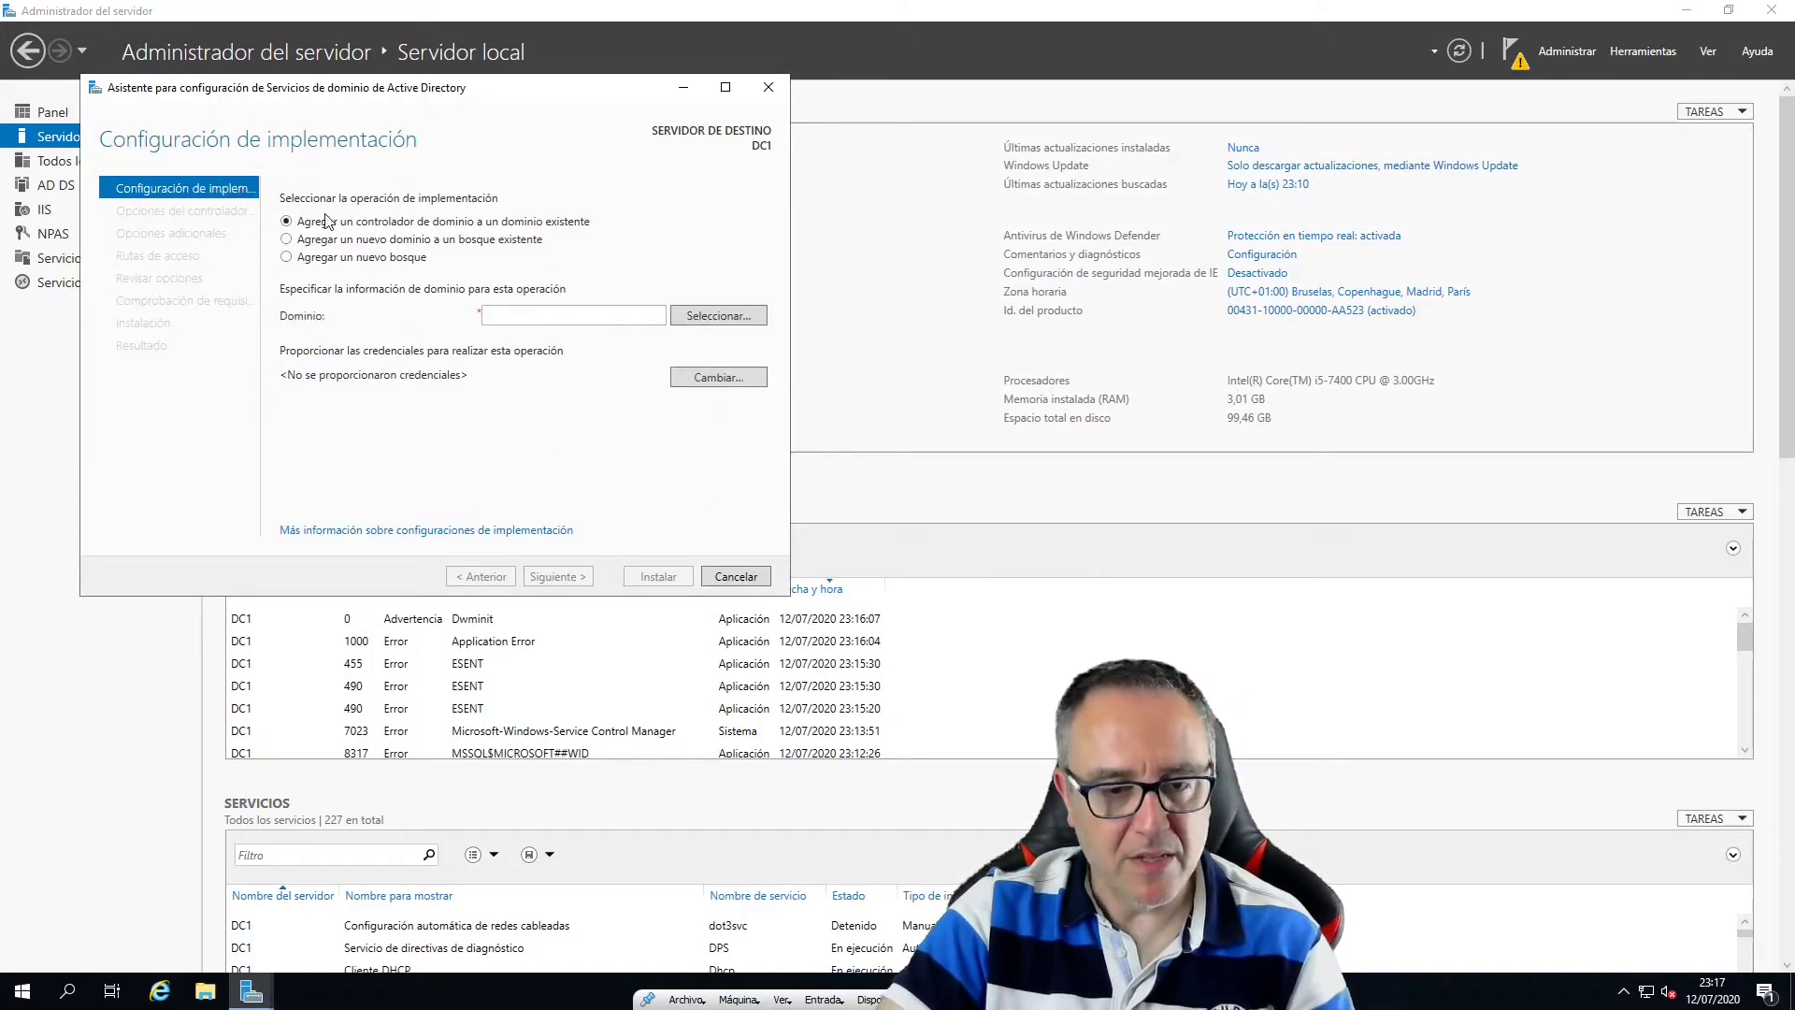
# Choose to add a new forest with the root domain name comoquedificil.youtube and continue to the domain controller options.
pyautogui.click(287, 258)
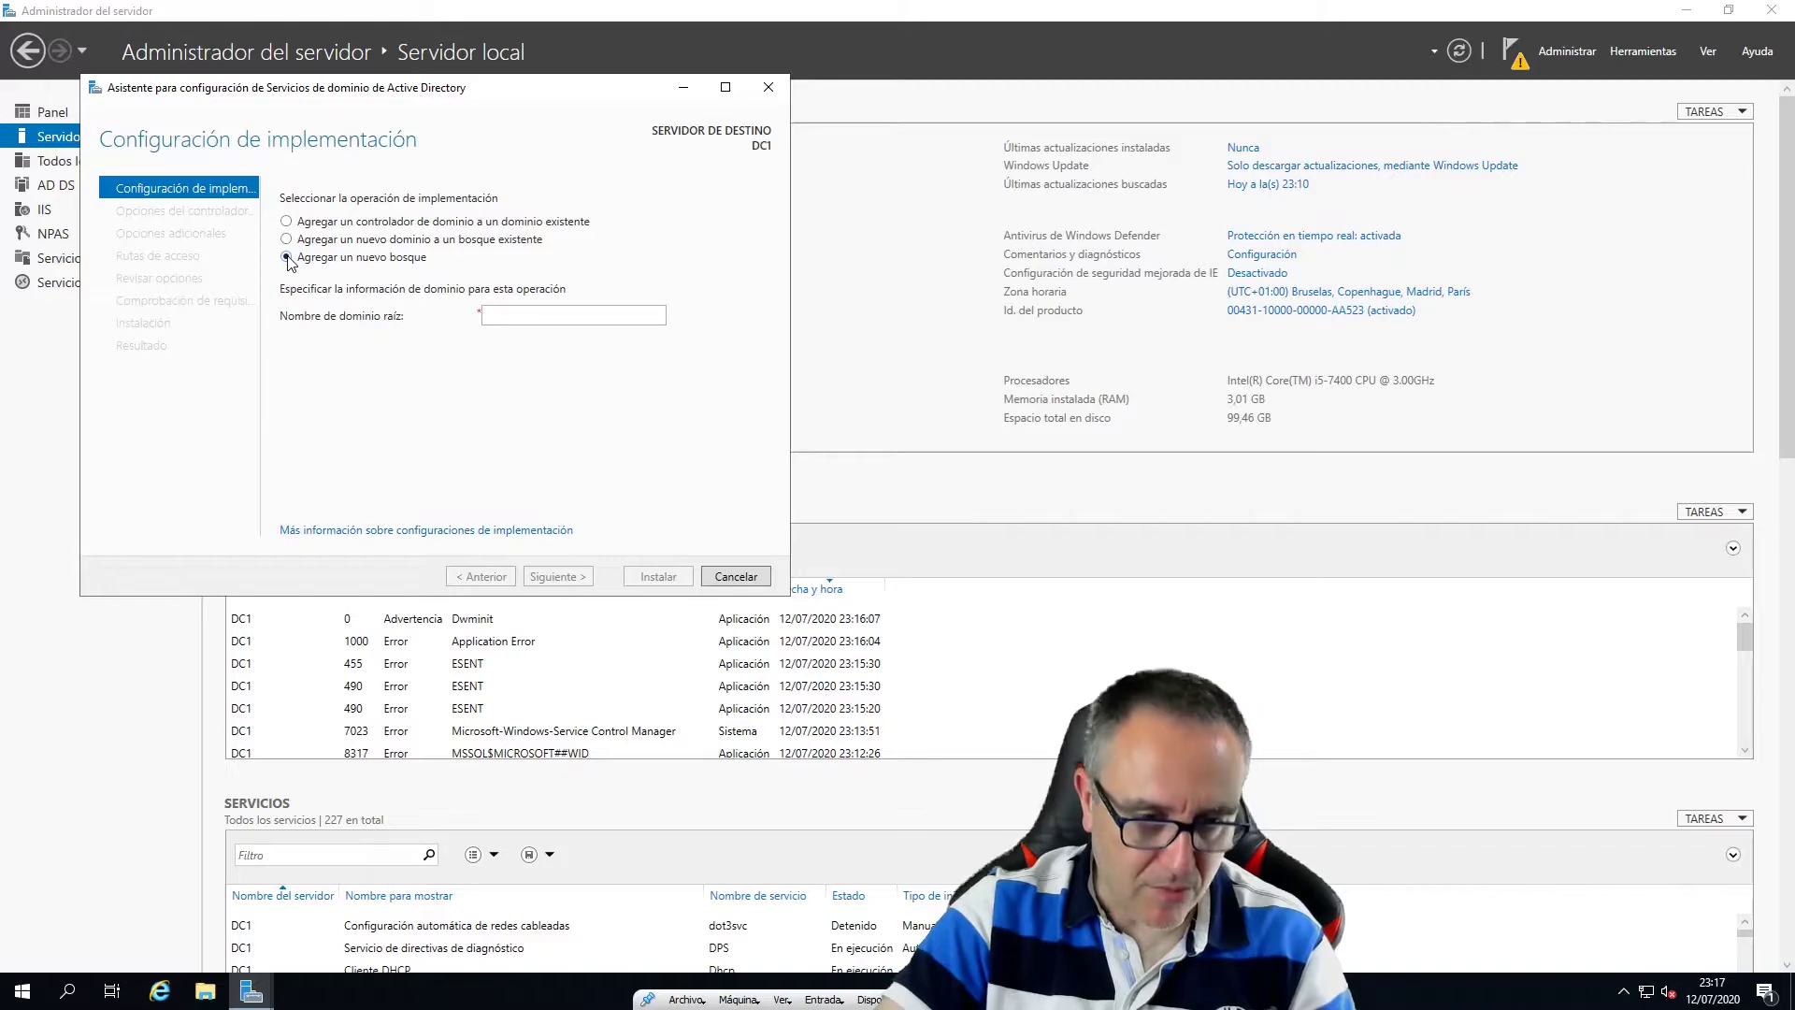
pyautogui.click(546, 315)
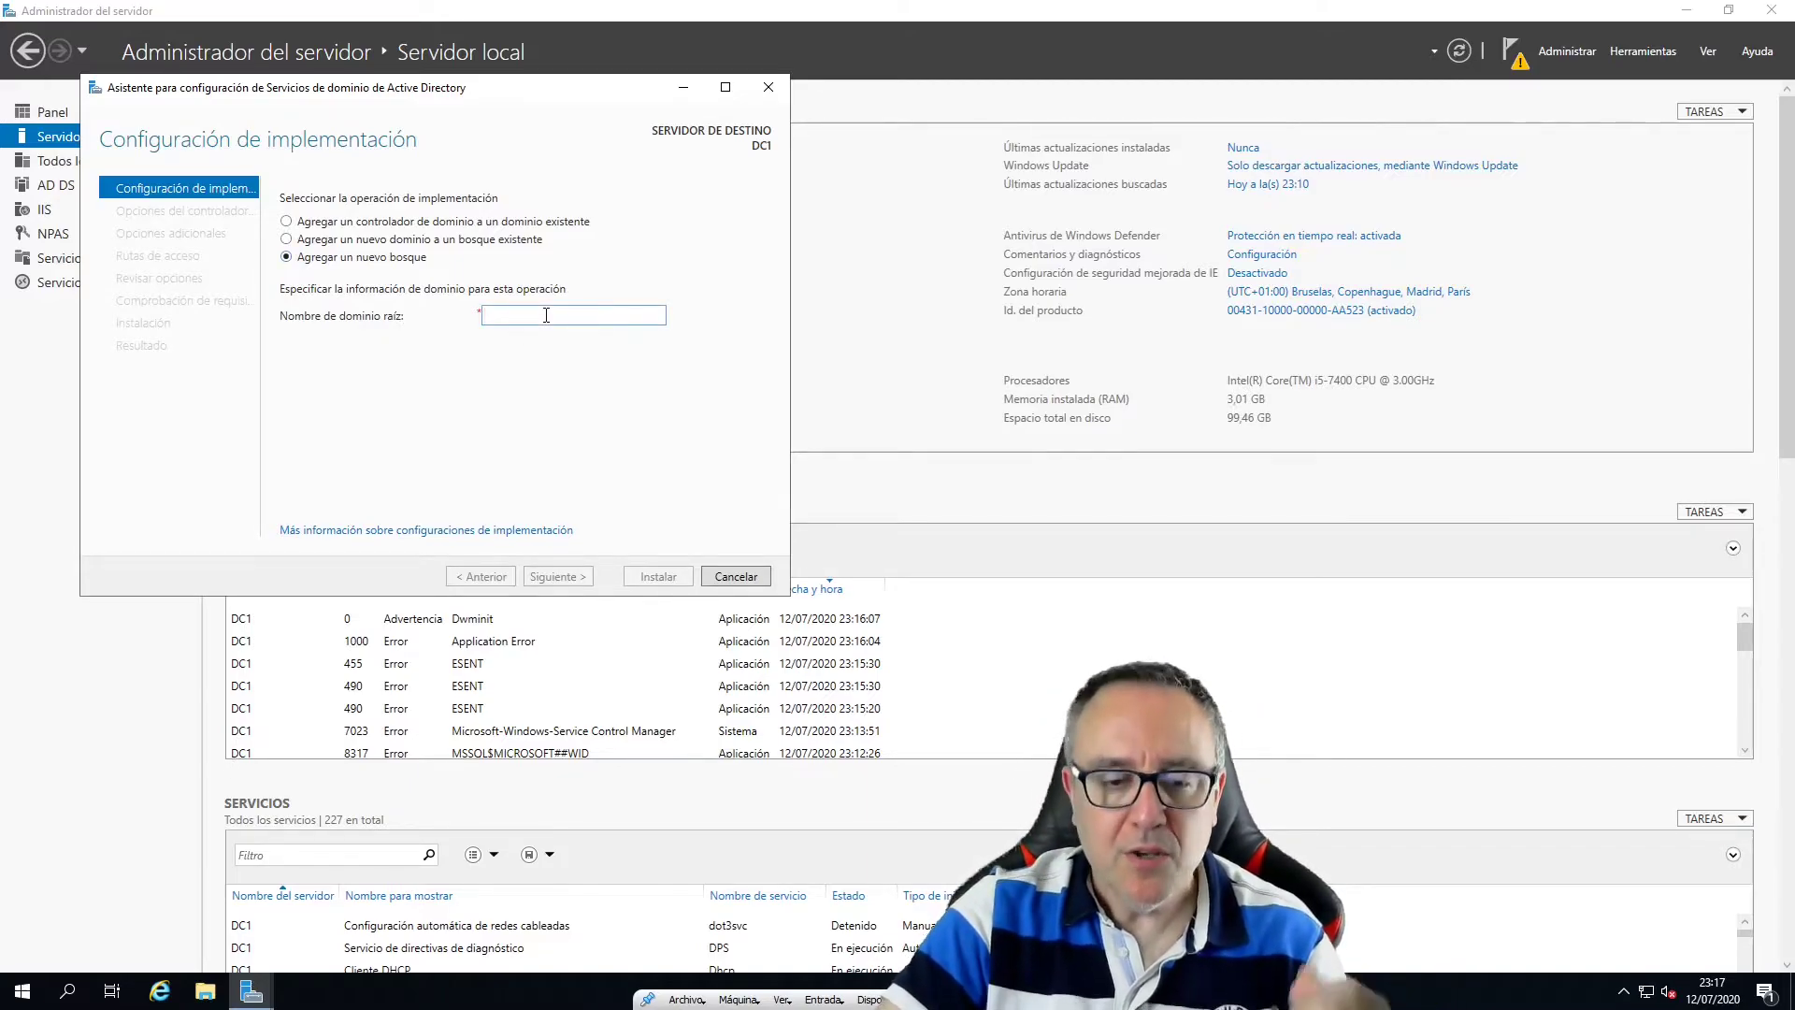
pyautogui.write('como')
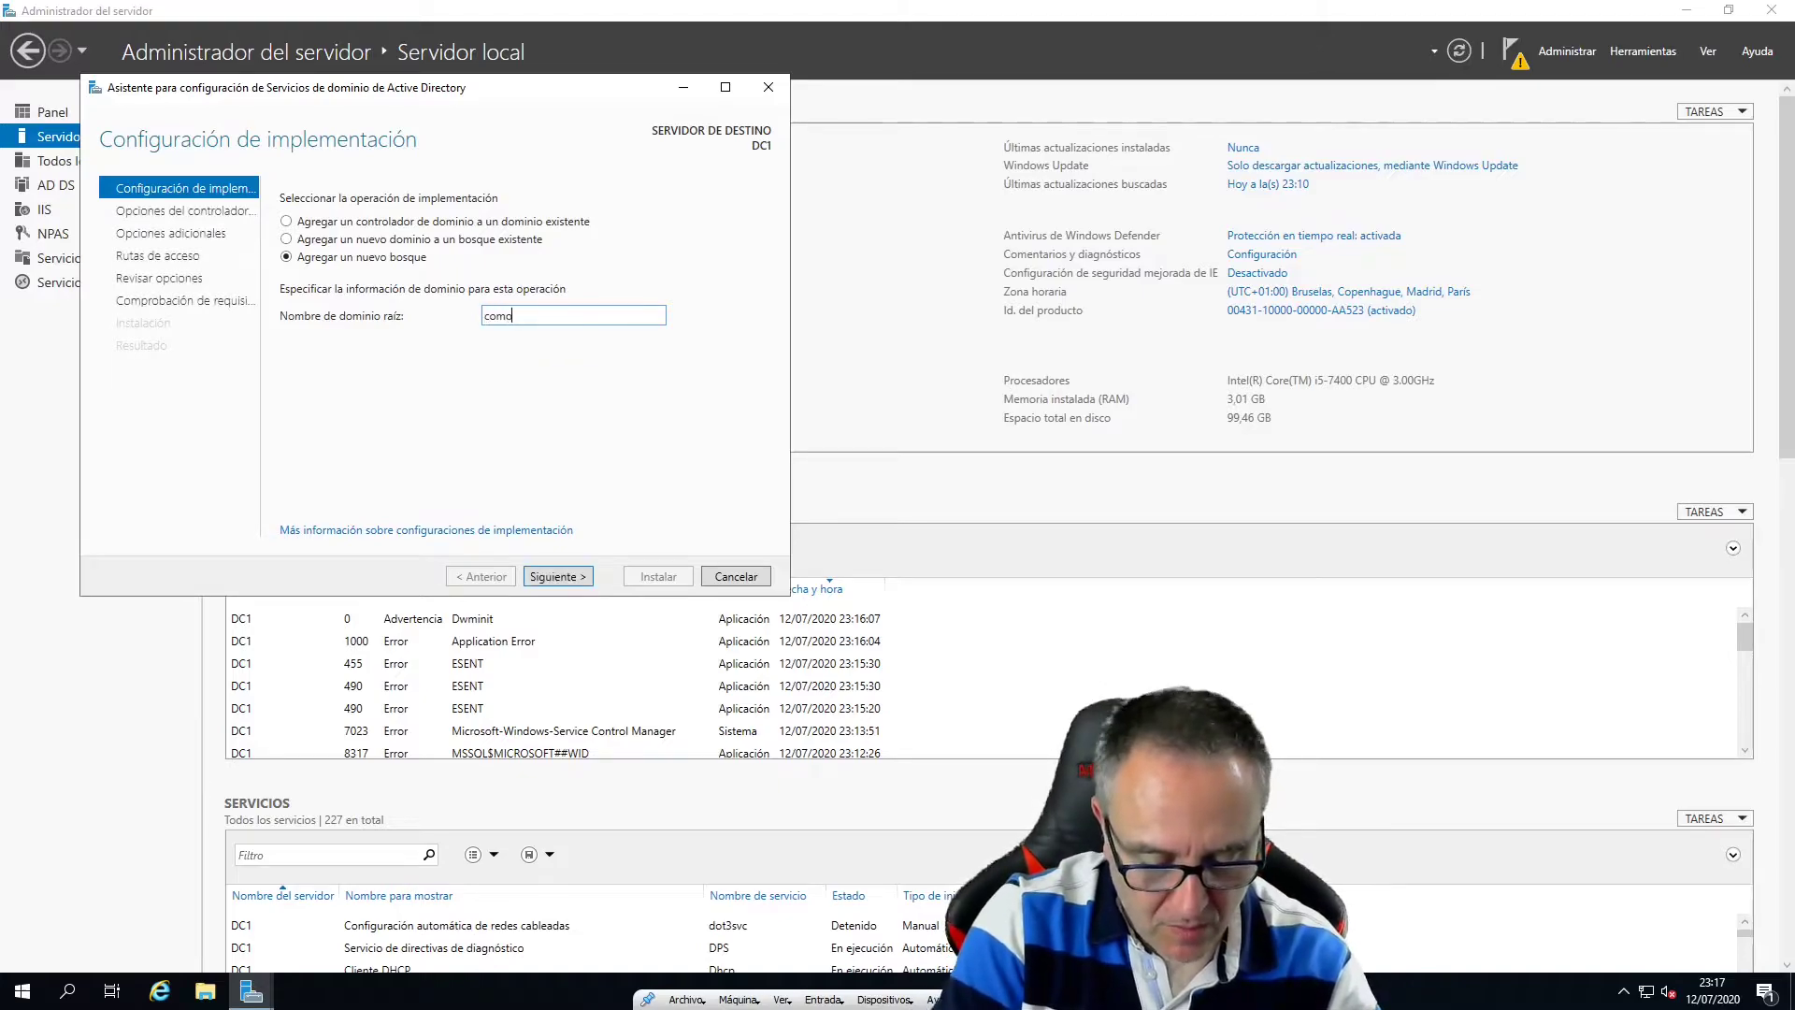
pyautogui.write('quedificil.')
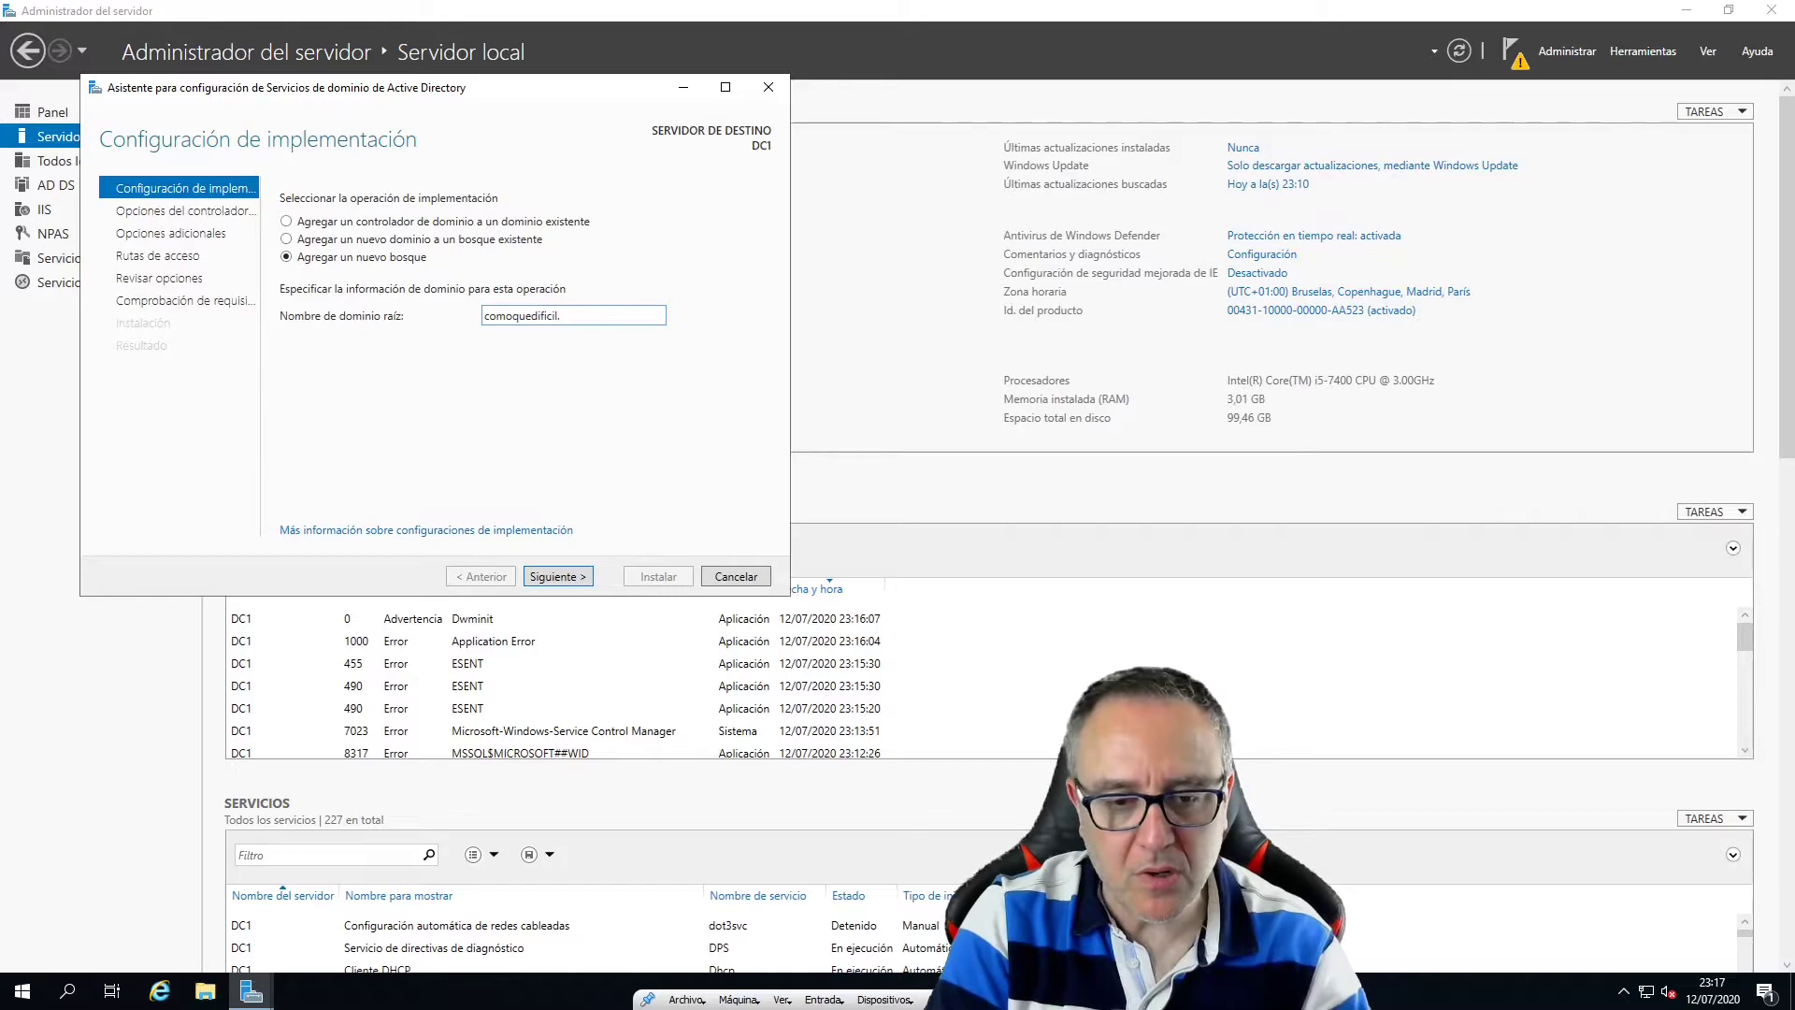
pyautogui.write('yo')
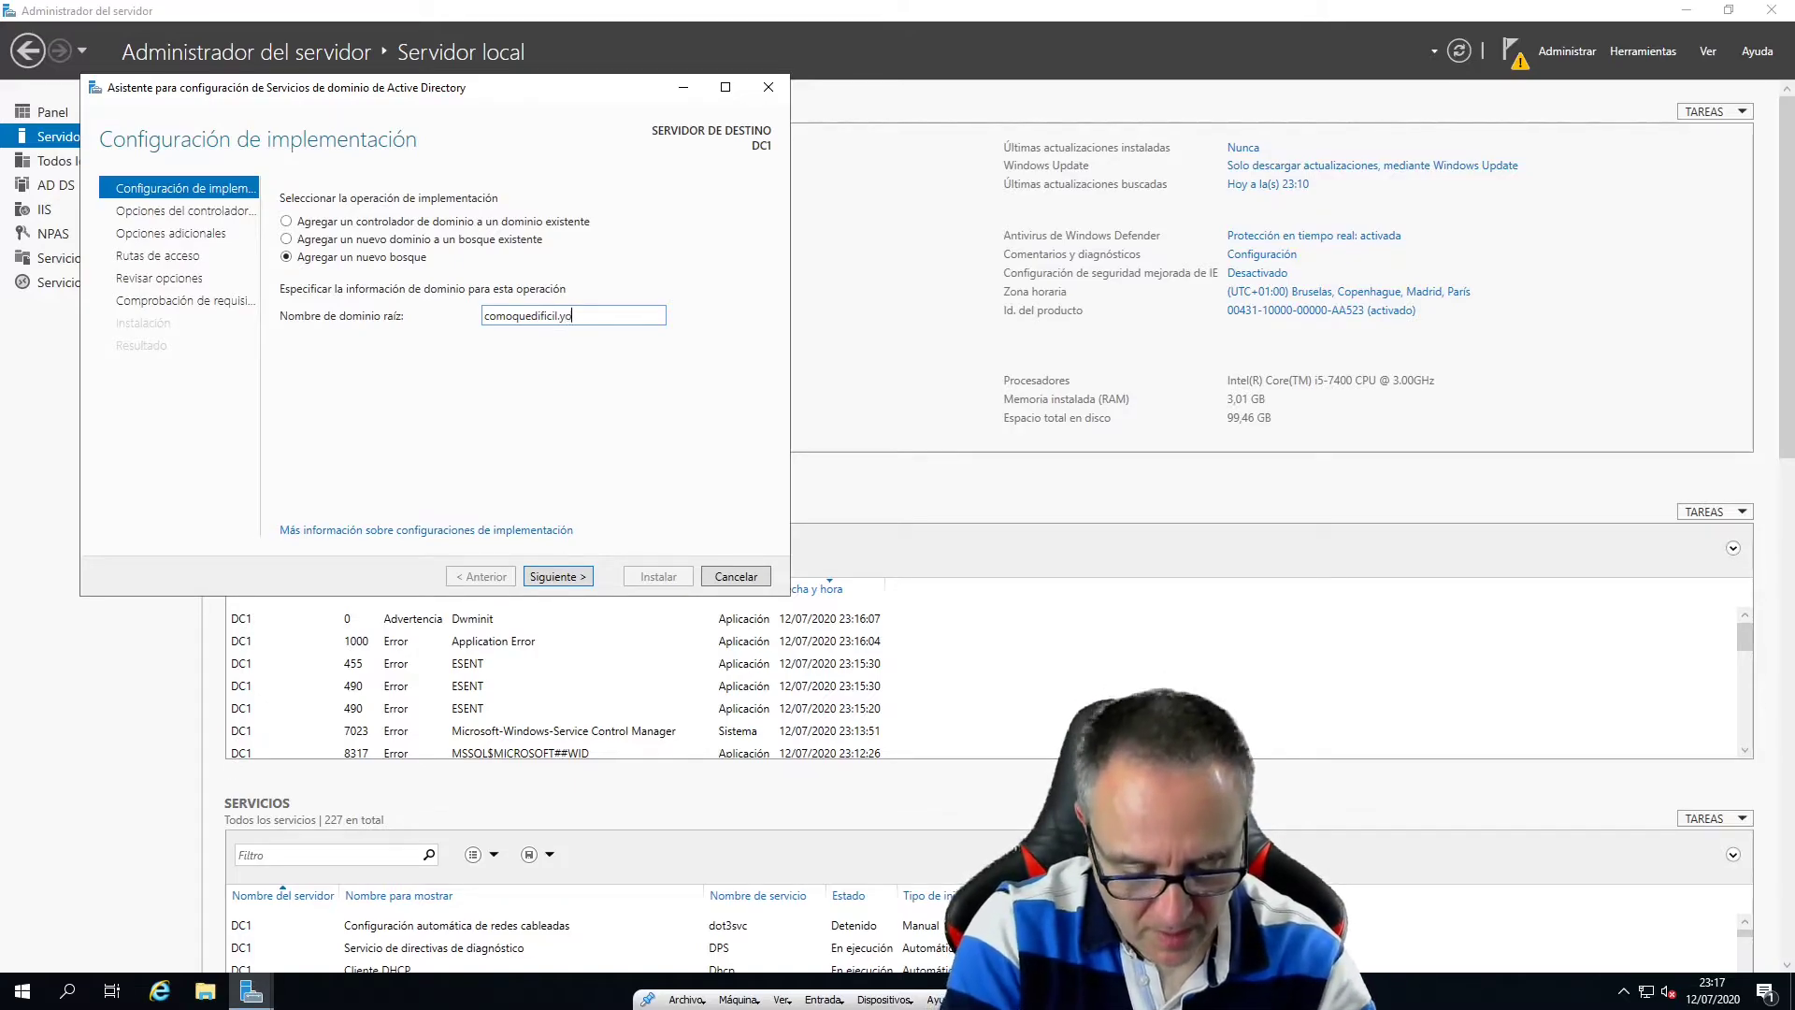
pyautogui.write('utube')
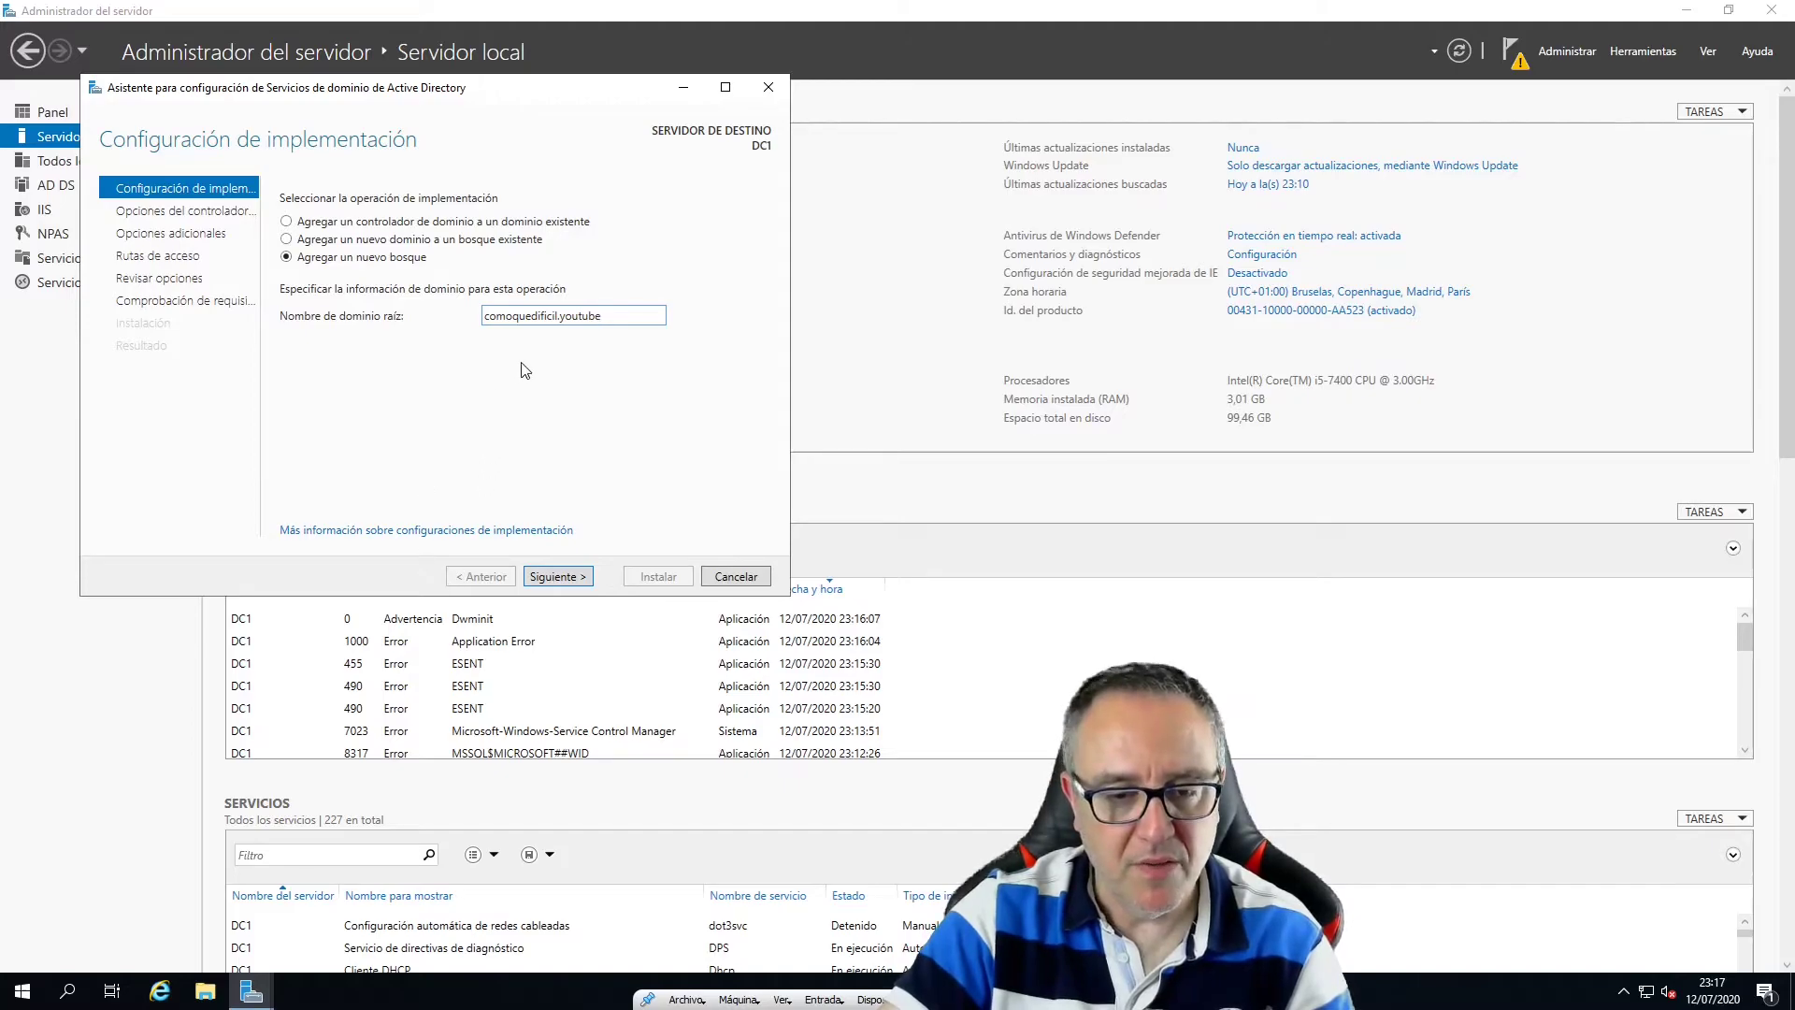
pyautogui.click(573, 586)
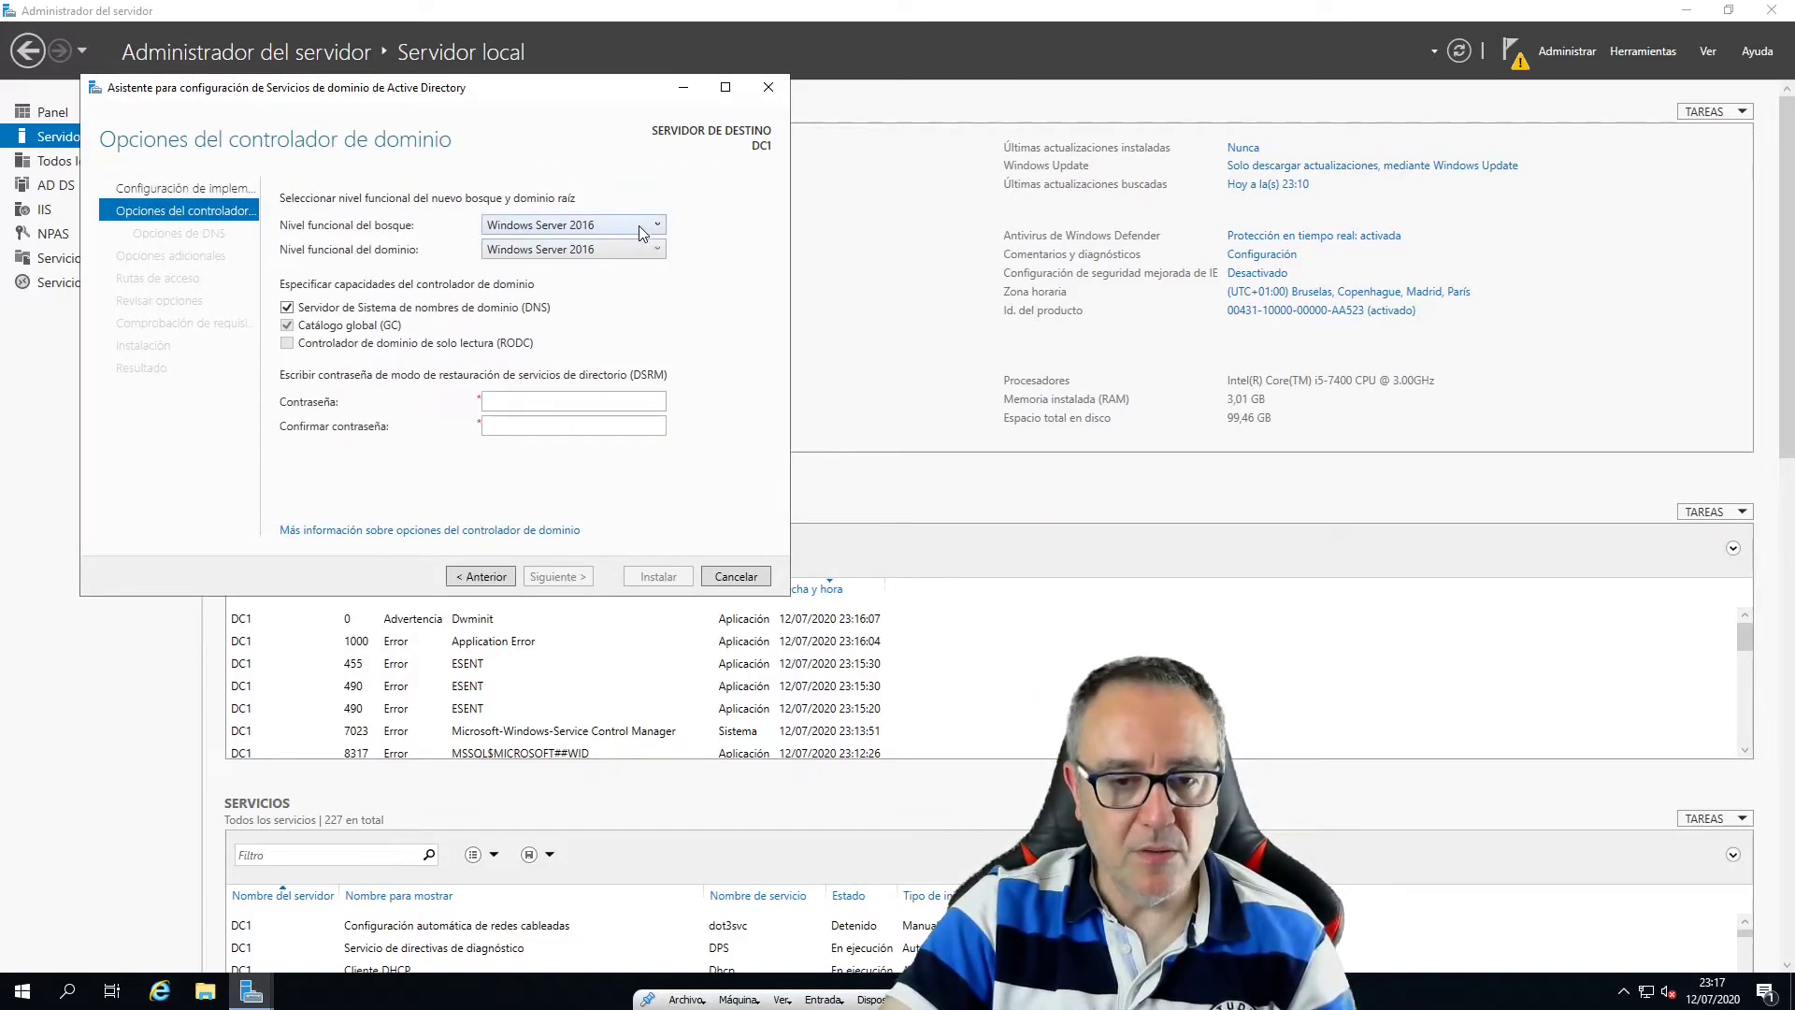
# Choose Windows Server 2016 as forest functional level, enter and confirm the DSRM password, and continue past the DNS options without creating a delegation.
pyautogui.click(636, 226)
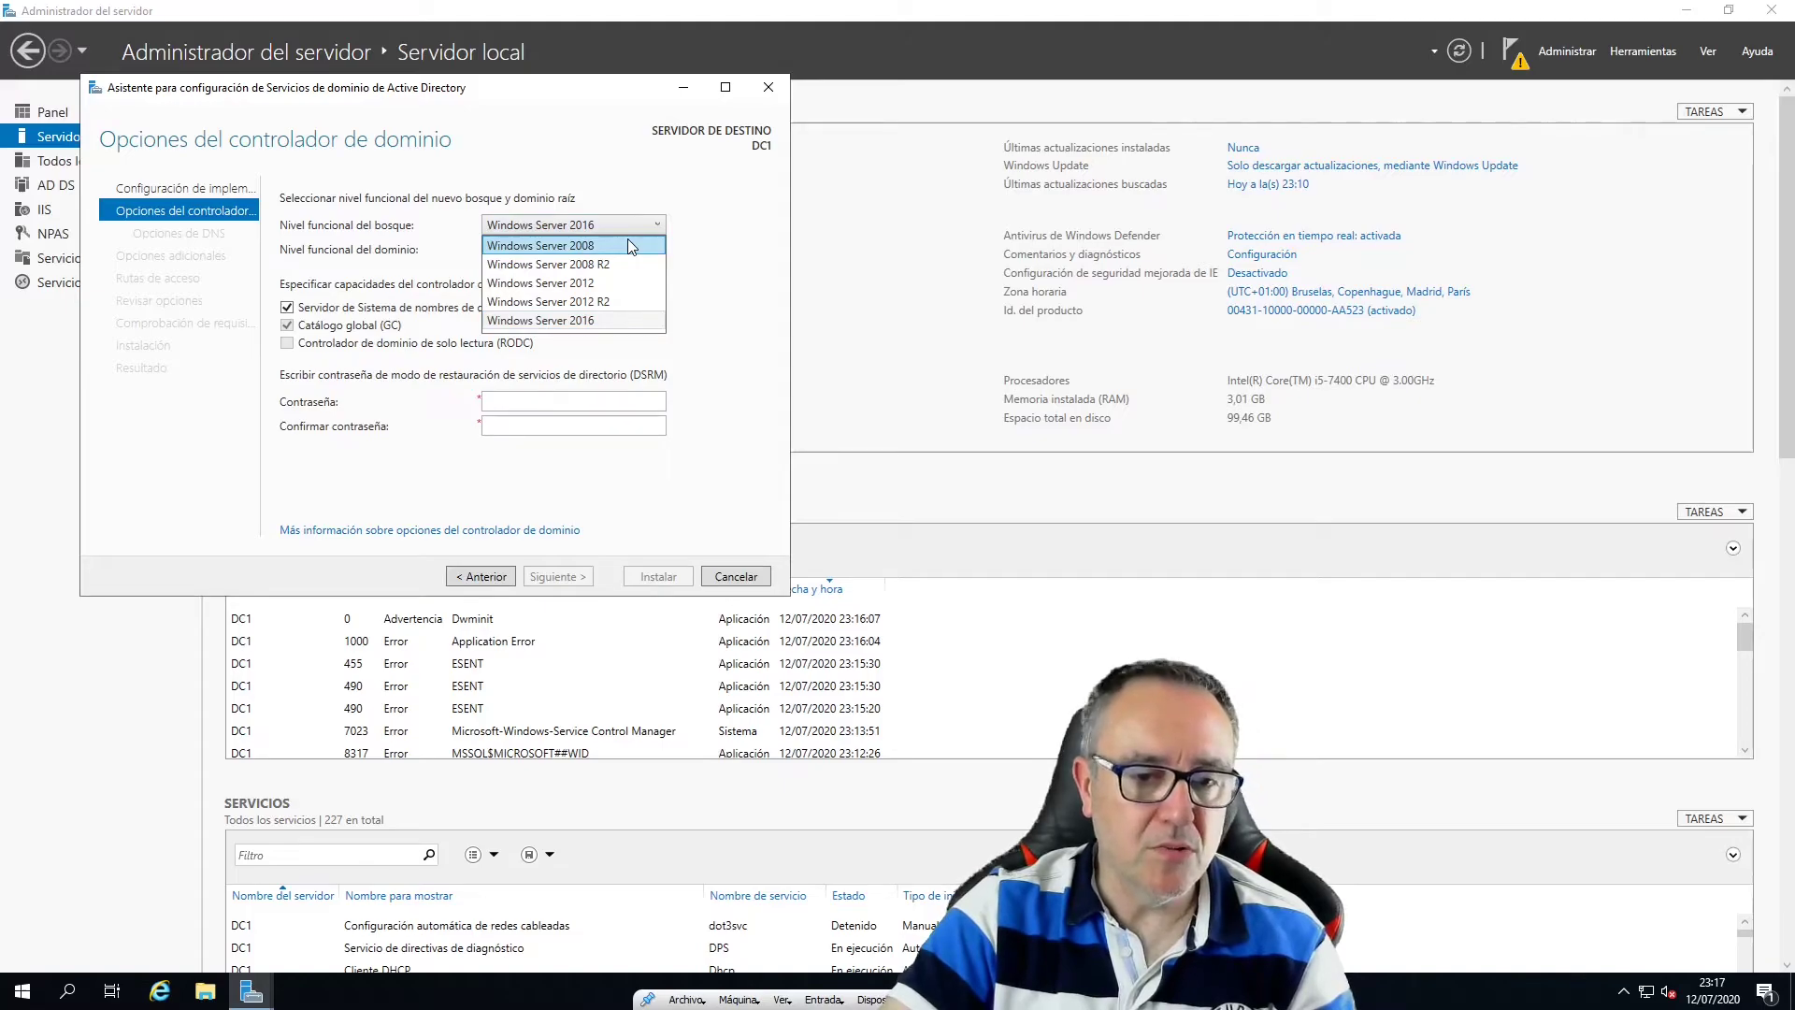
pyautogui.click(609, 320)
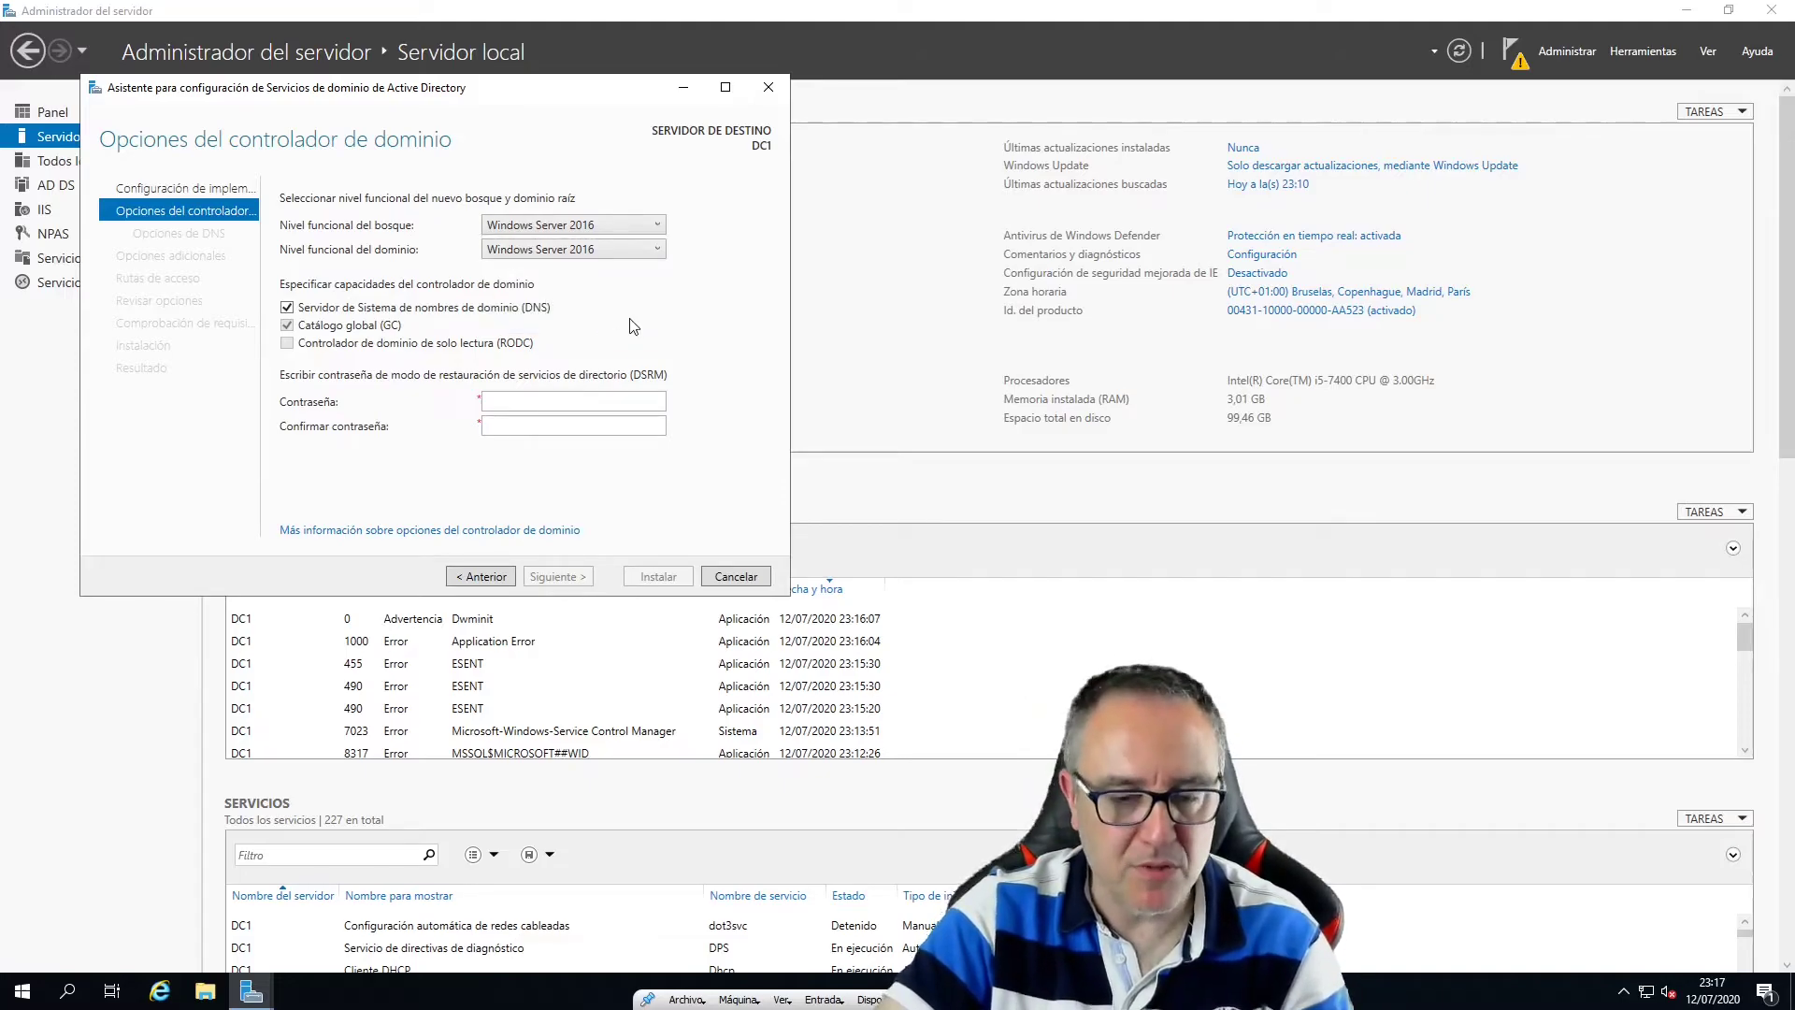
pyautogui.click(518, 399)
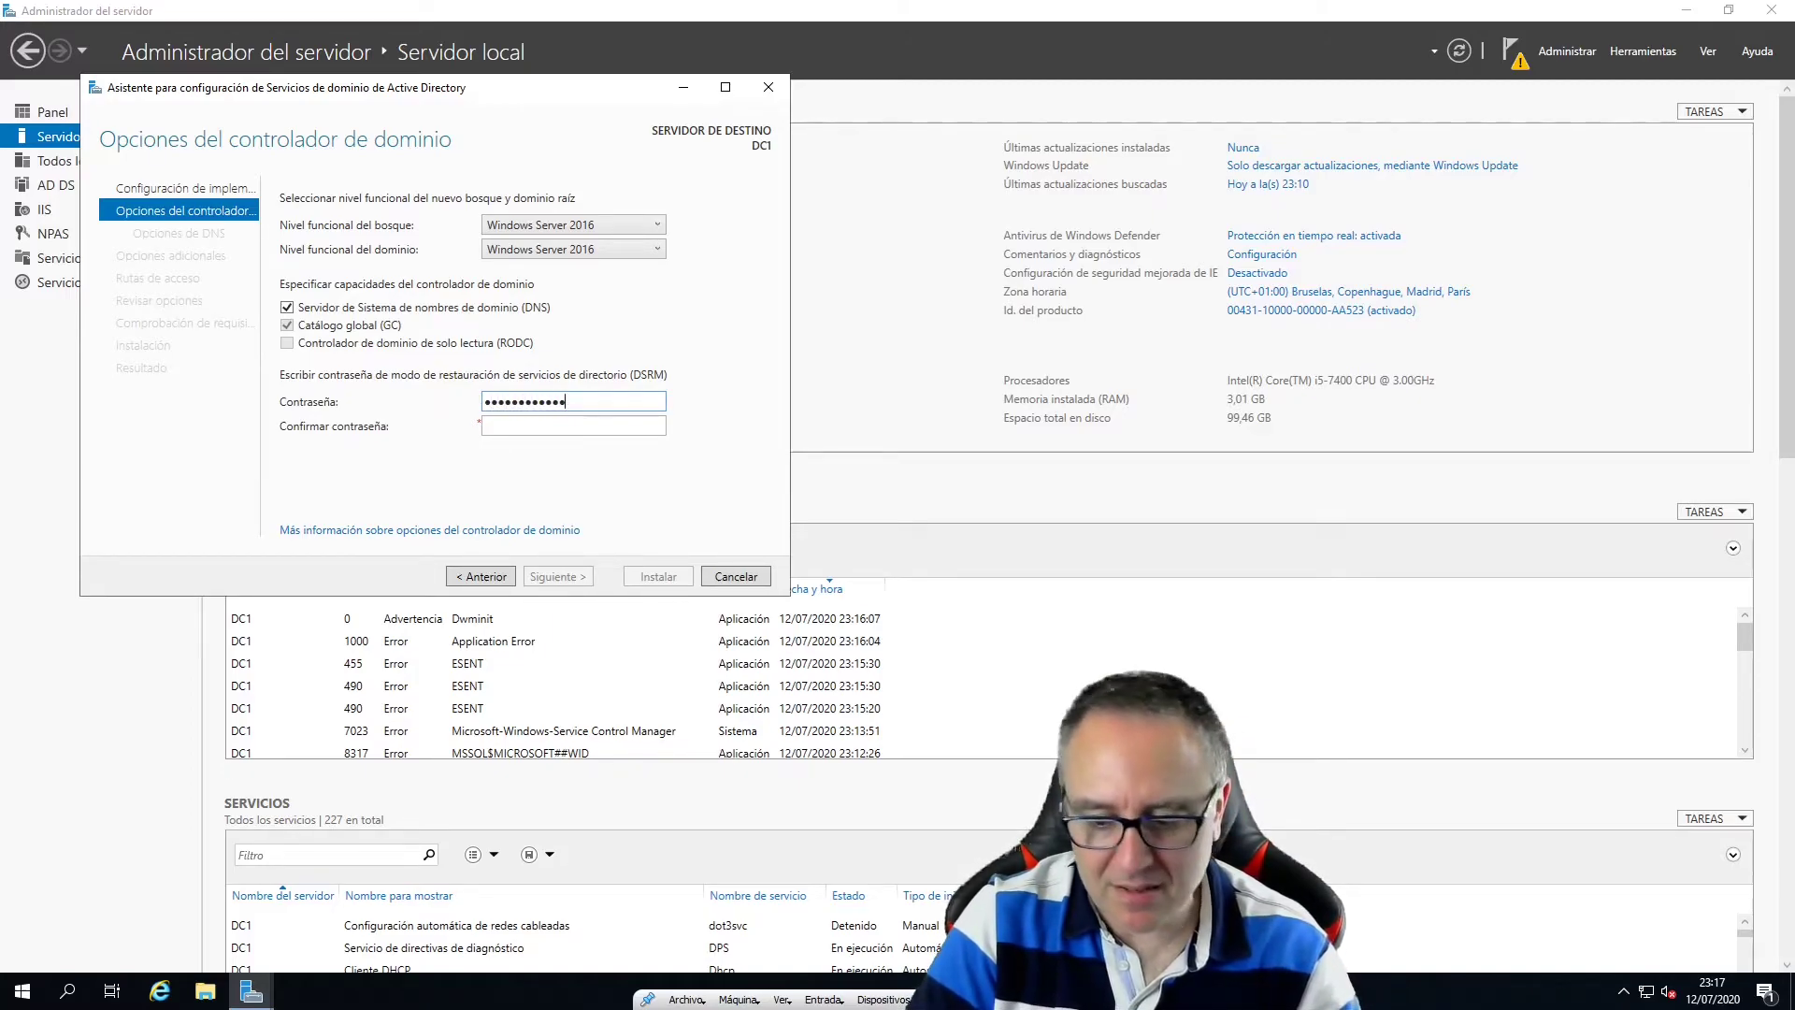
pyautogui.press('Tab')
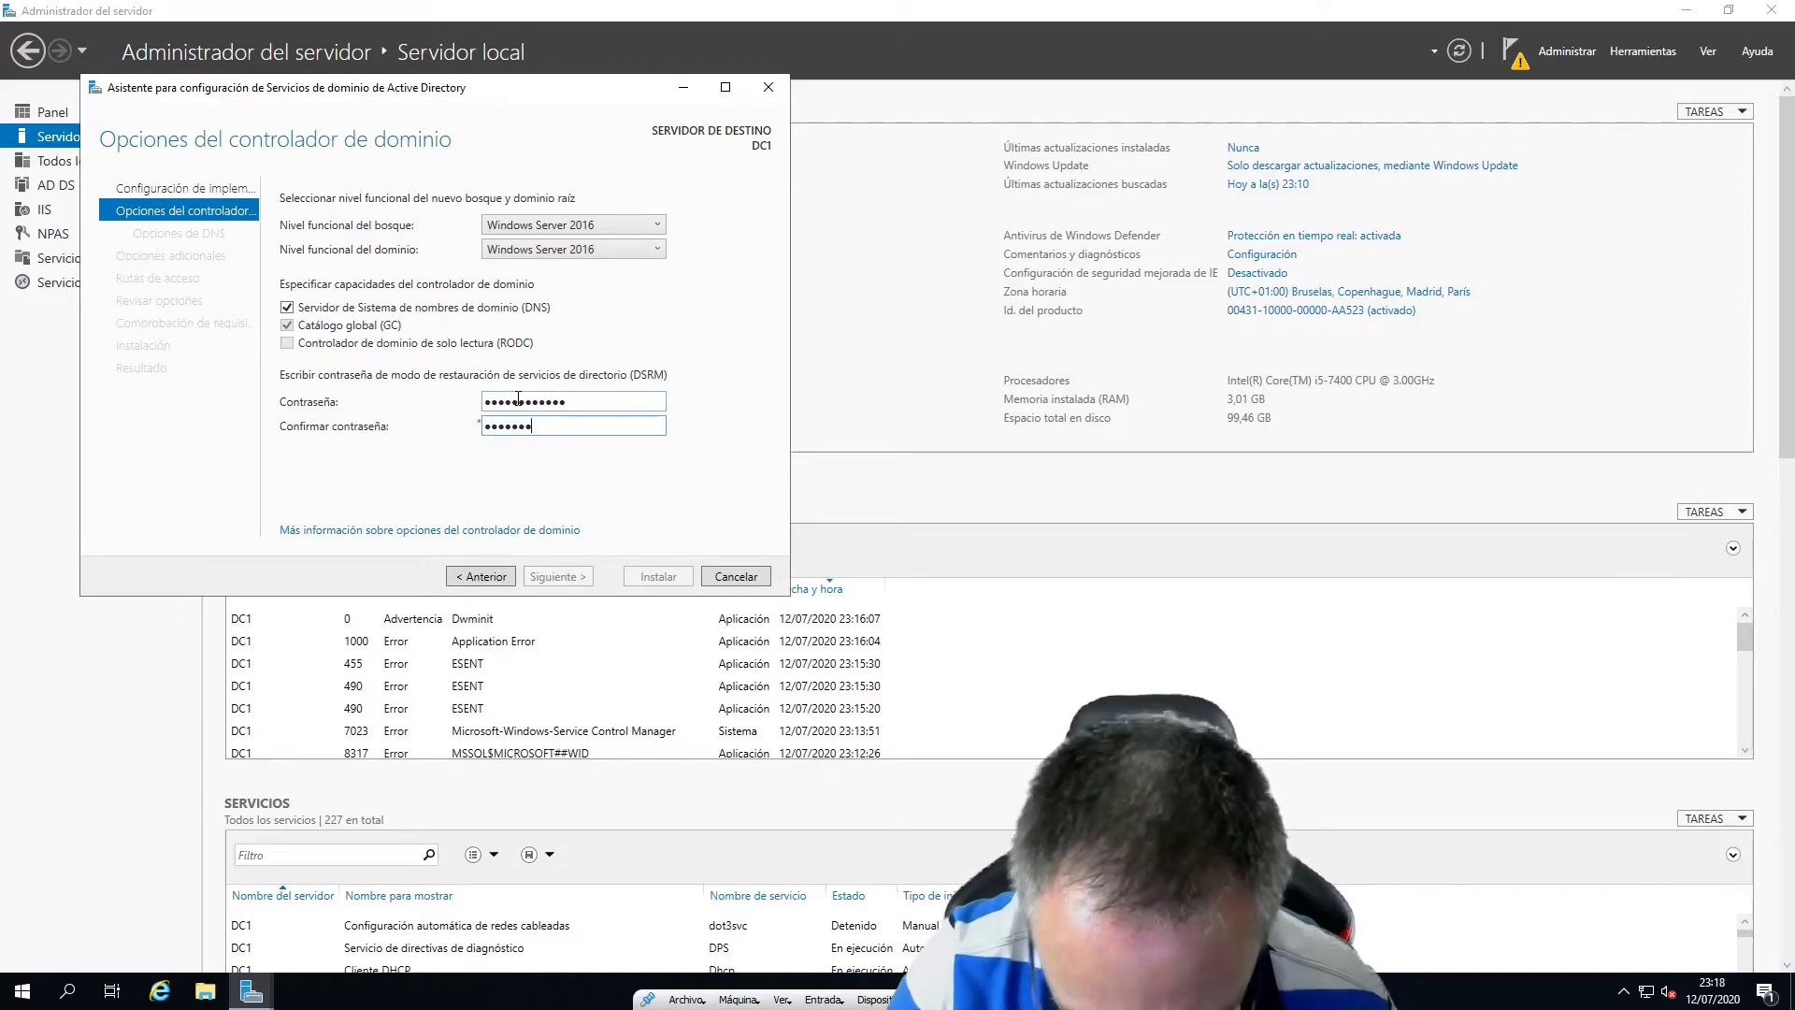
pyautogui.write('••')
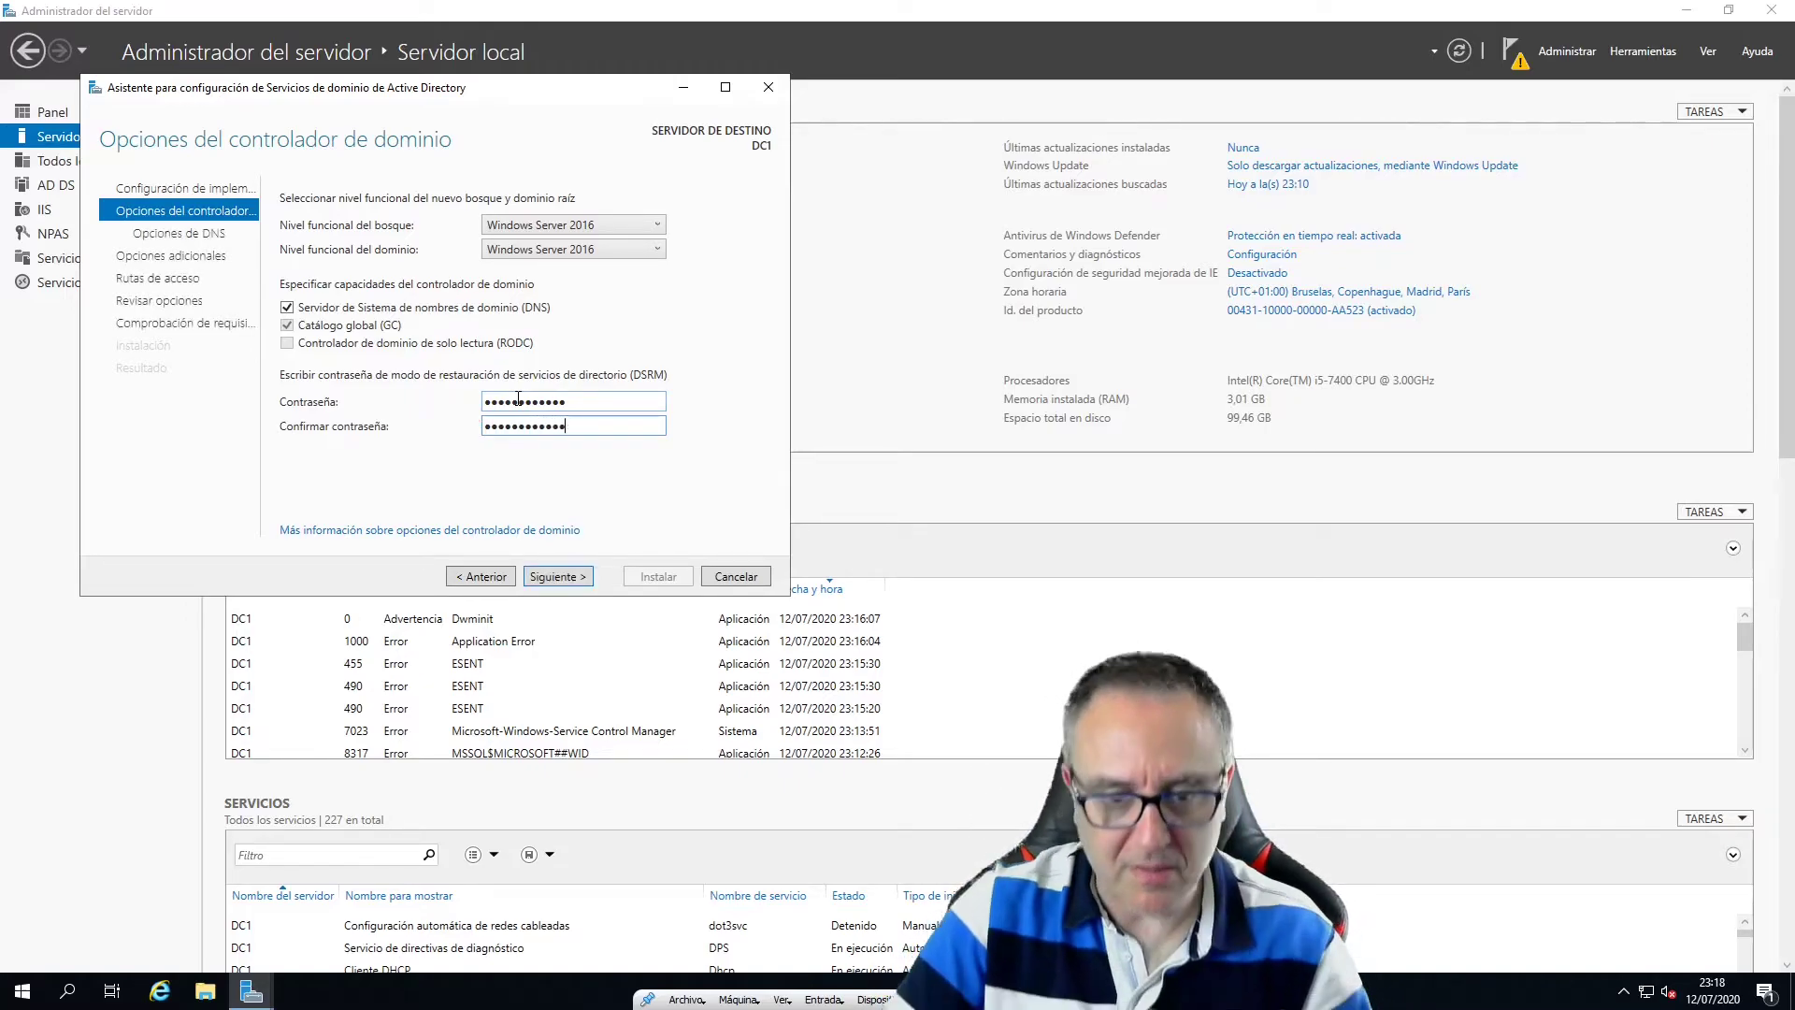
pyautogui.click(558, 575)
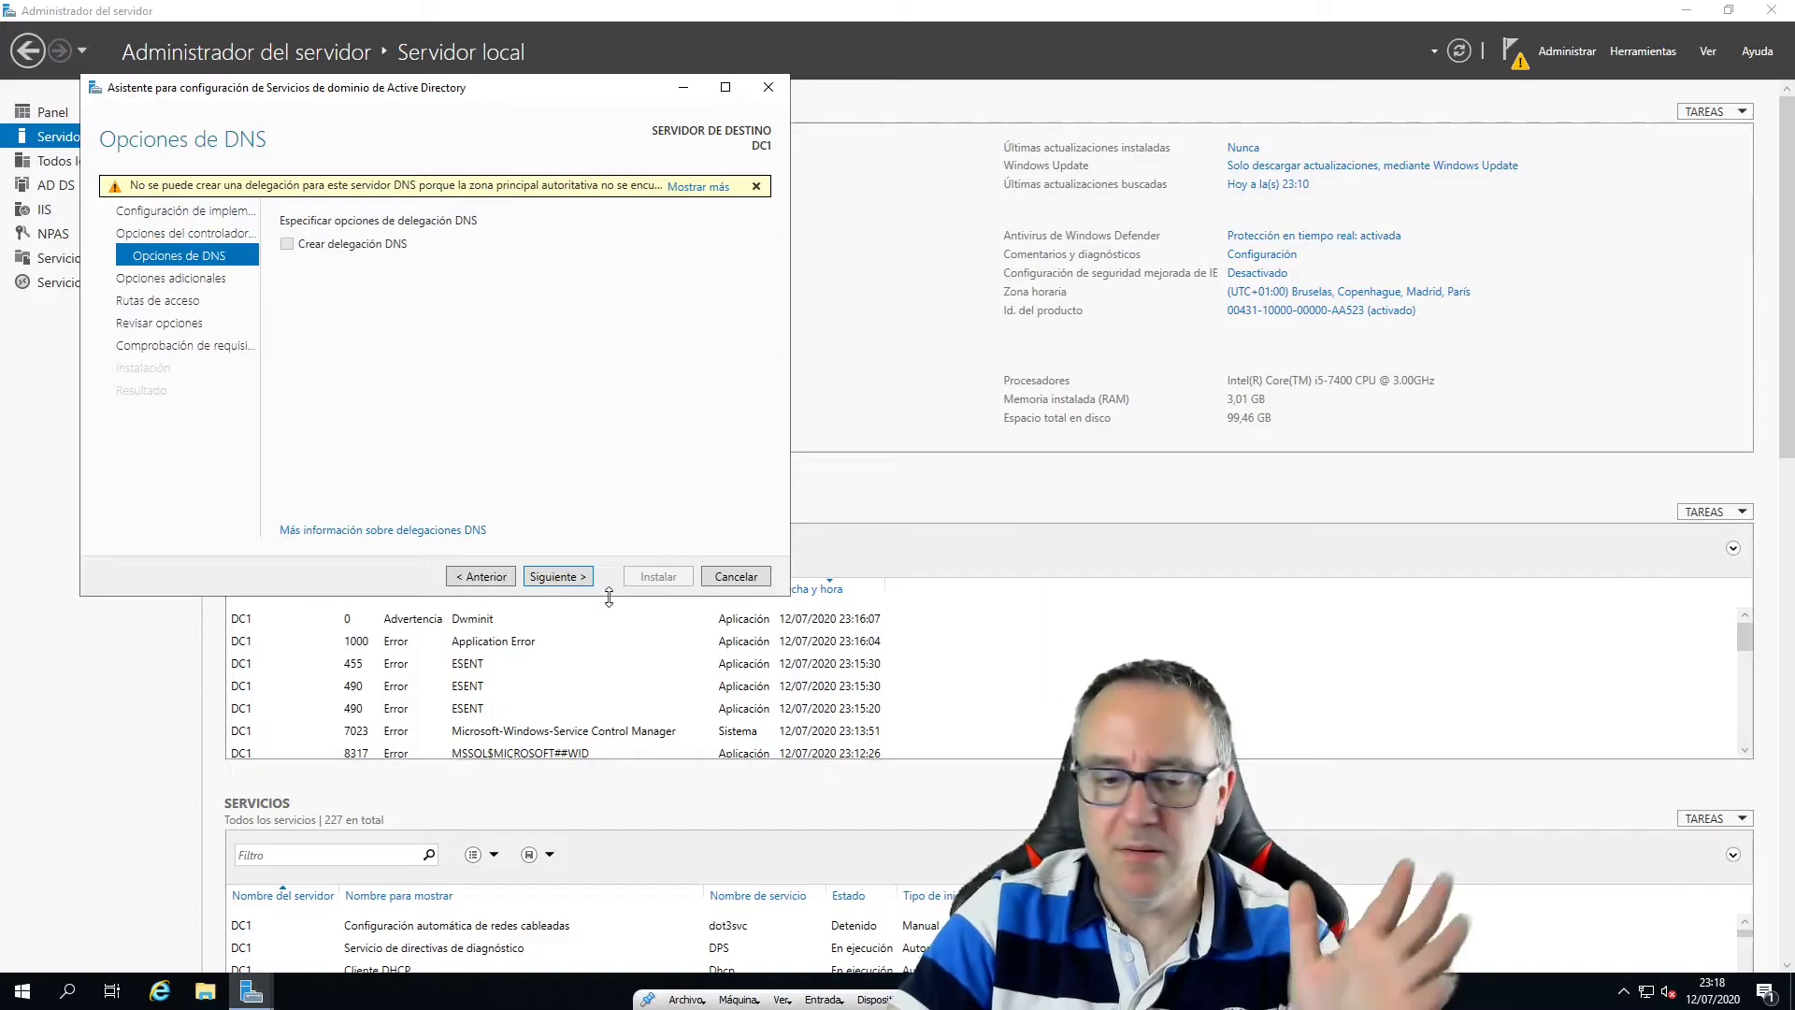
pyautogui.click(555, 576)
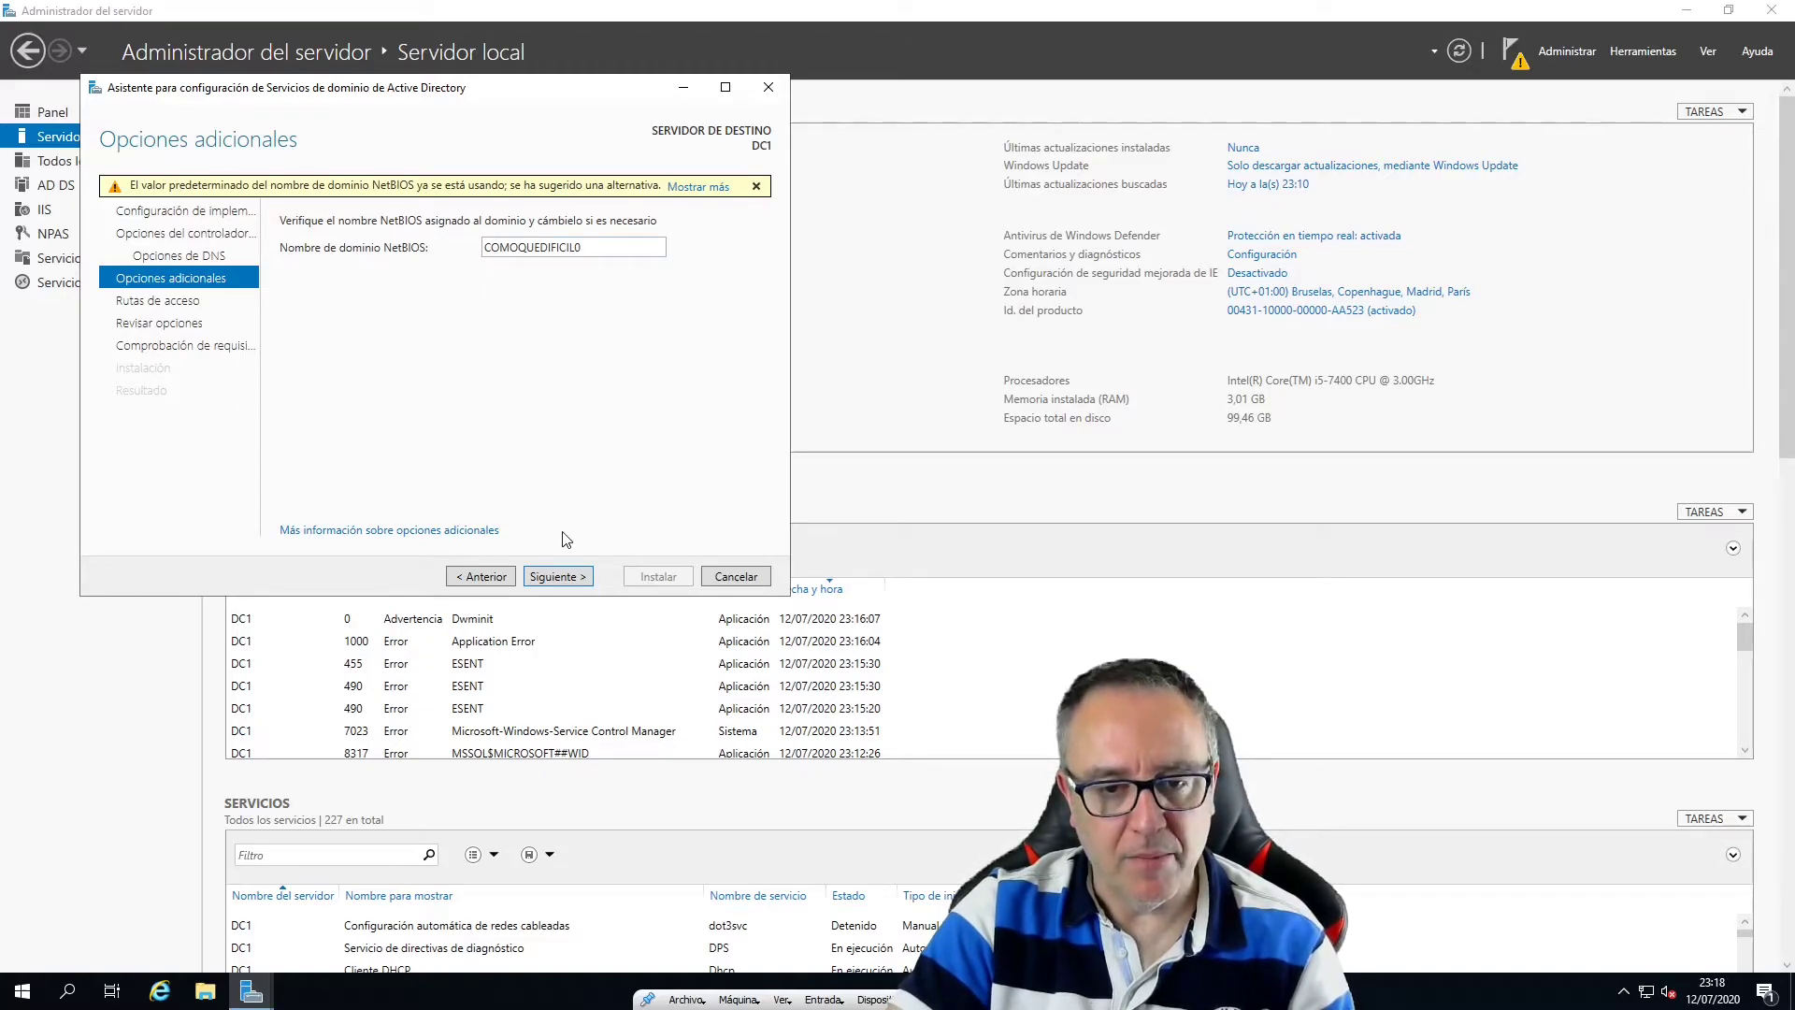
# Try to change the domain's NetBIOS name to COMOQUEDIFICIL and continue.
pyautogui.doubleClick(589, 249)
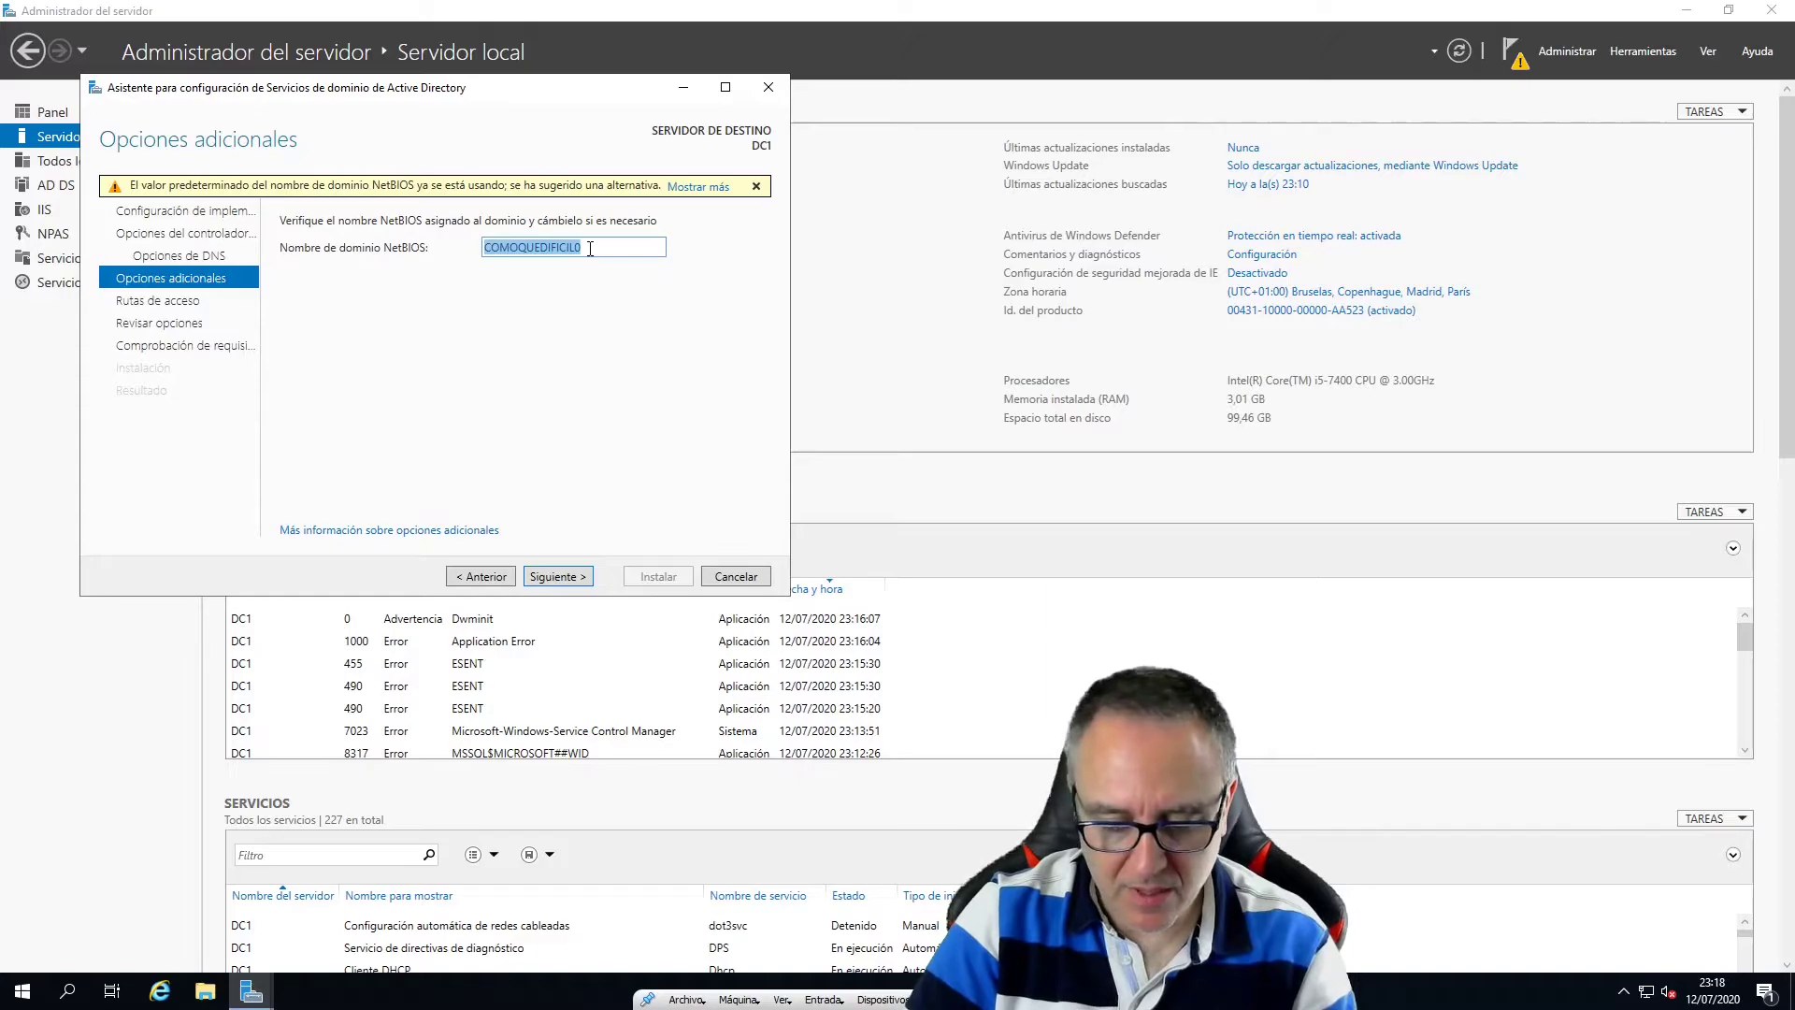
pyautogui.click(590, 249)
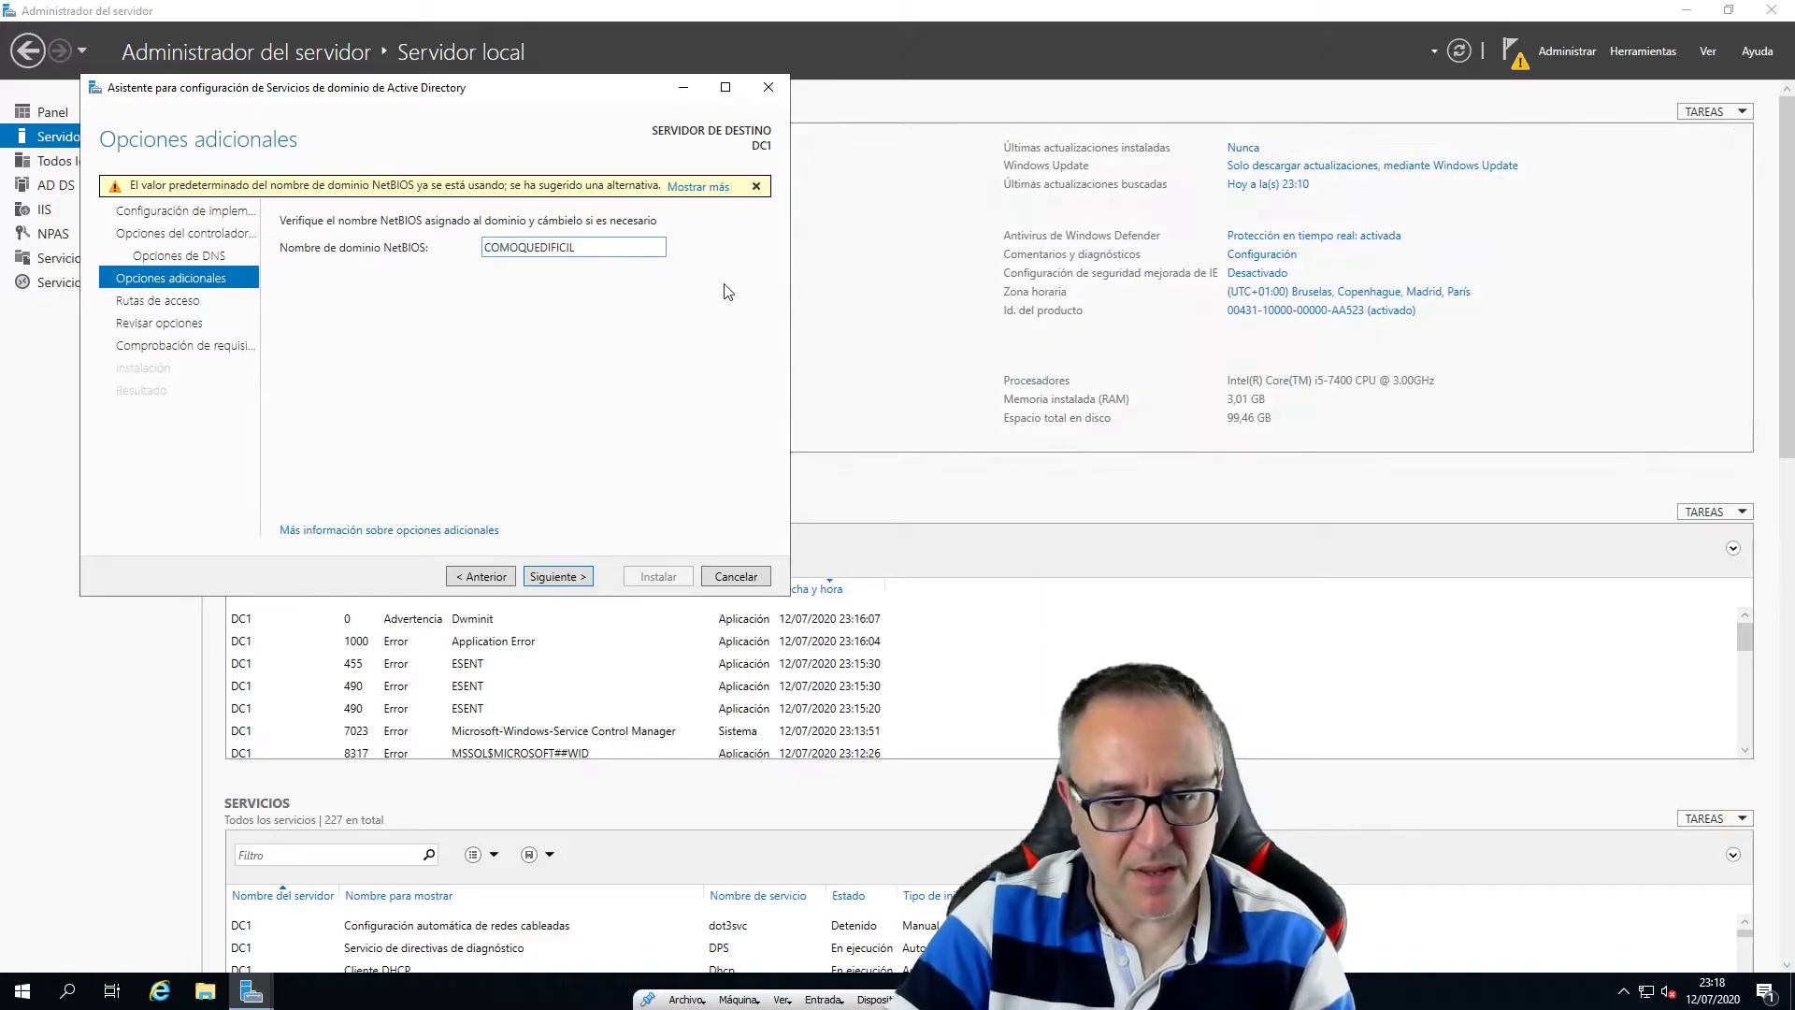
pyautogui.click(580, 580)
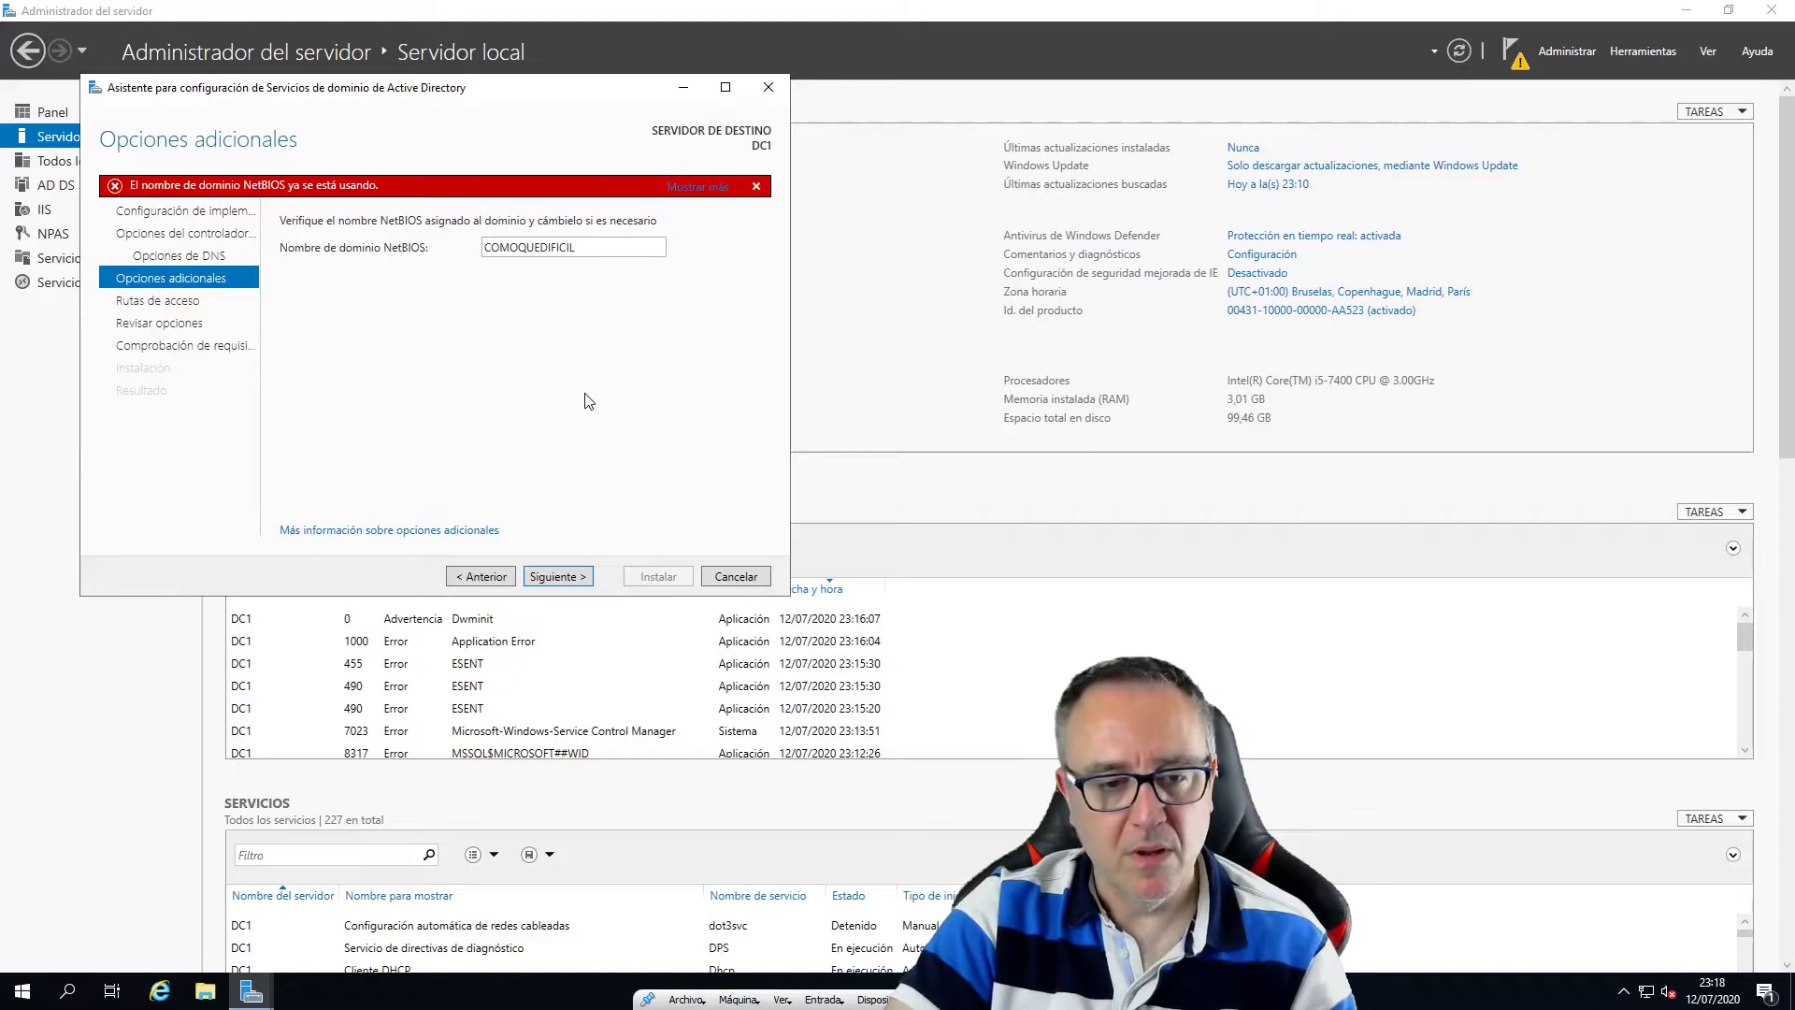
# Set the domain's NetBIOS name to COMOQUEDIFICIL0 and continue to the folder paths.
pyautogui.doubleClick(604, 240)
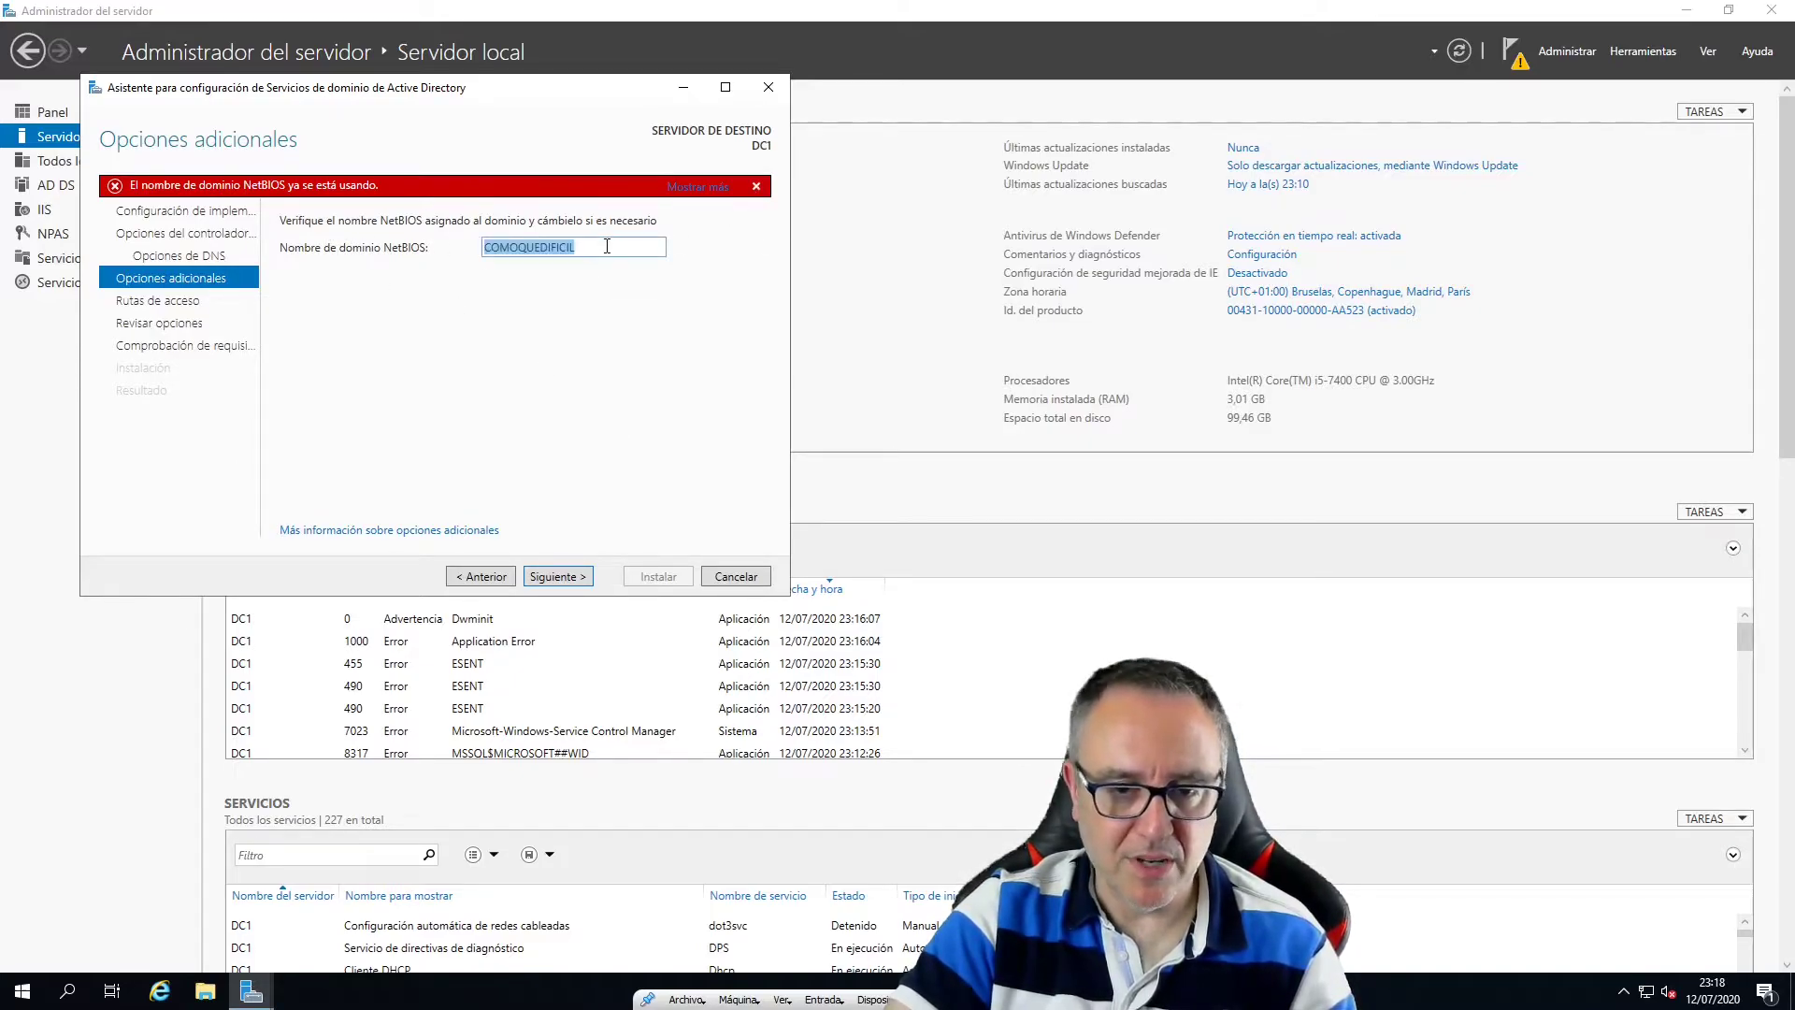
pyautogui.press('End')
pyautogui.write('0')
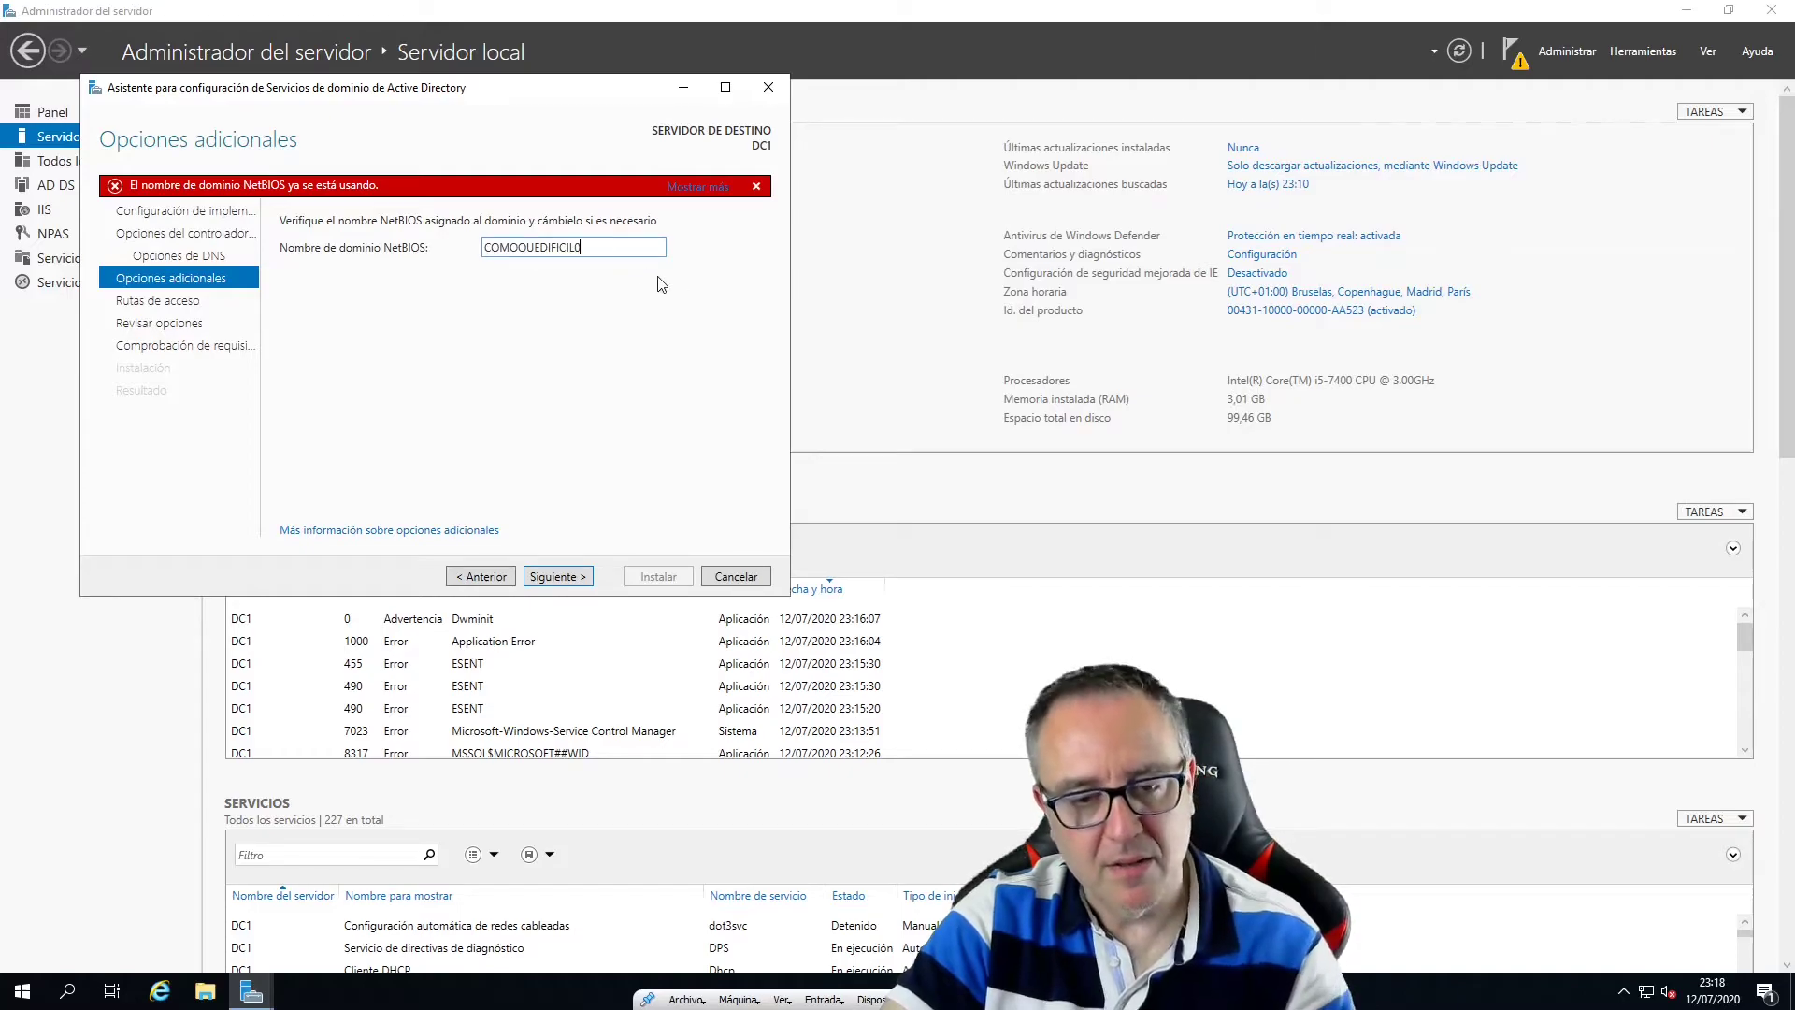
pyautogui.click(557, 576)
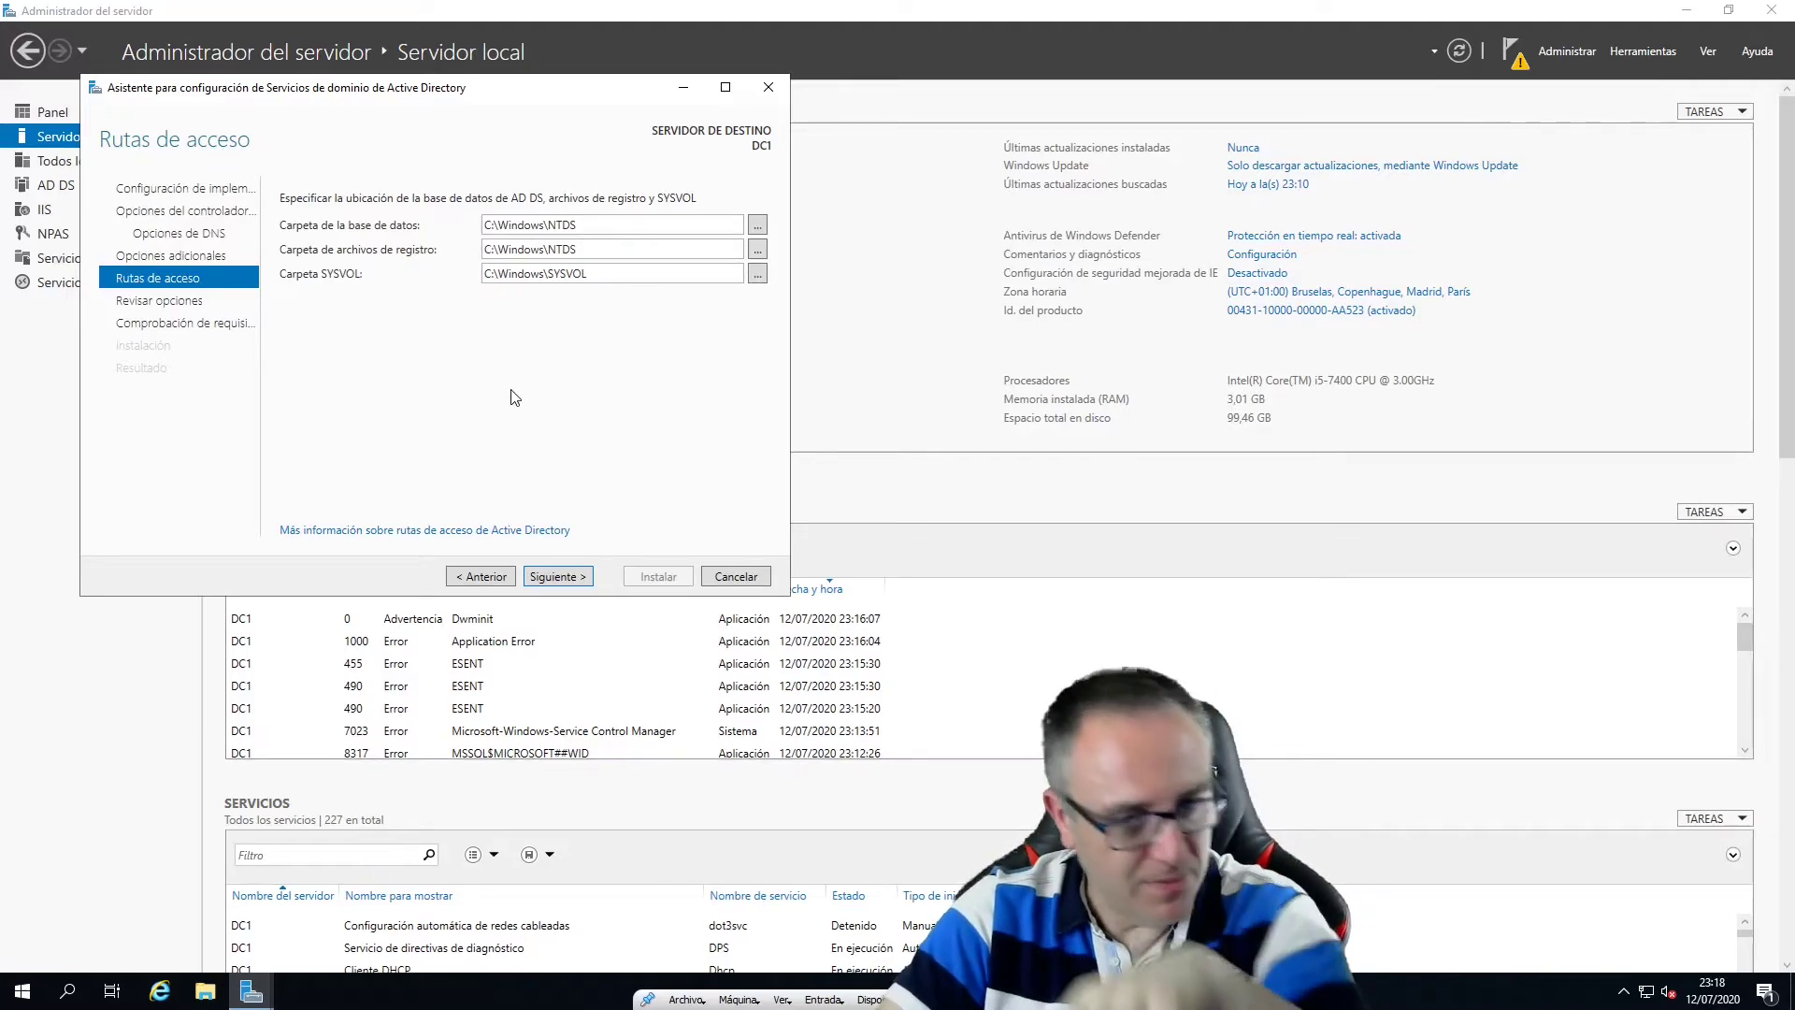
# Accept the default database, log and SYSVOL folders, review the options and prerequisite check results, and start the domain controller installation.
pyautogui.click(558, 577)
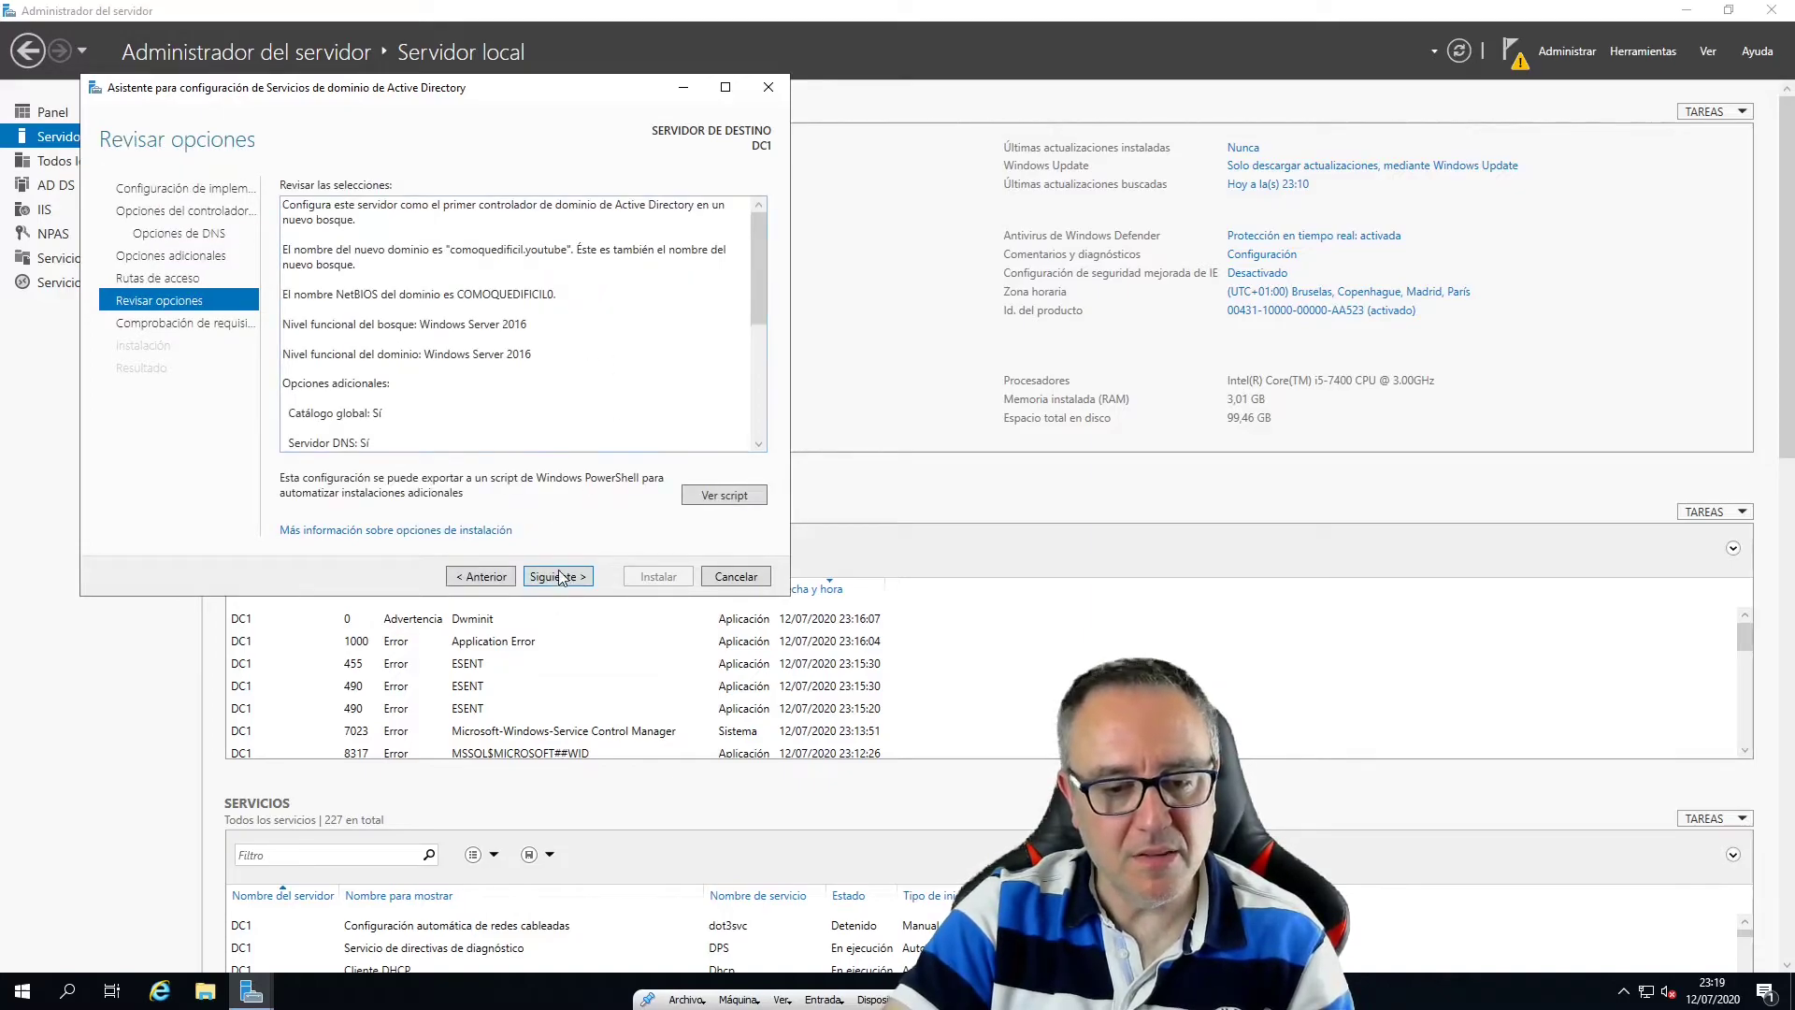
pyautogui.click(558, 577)
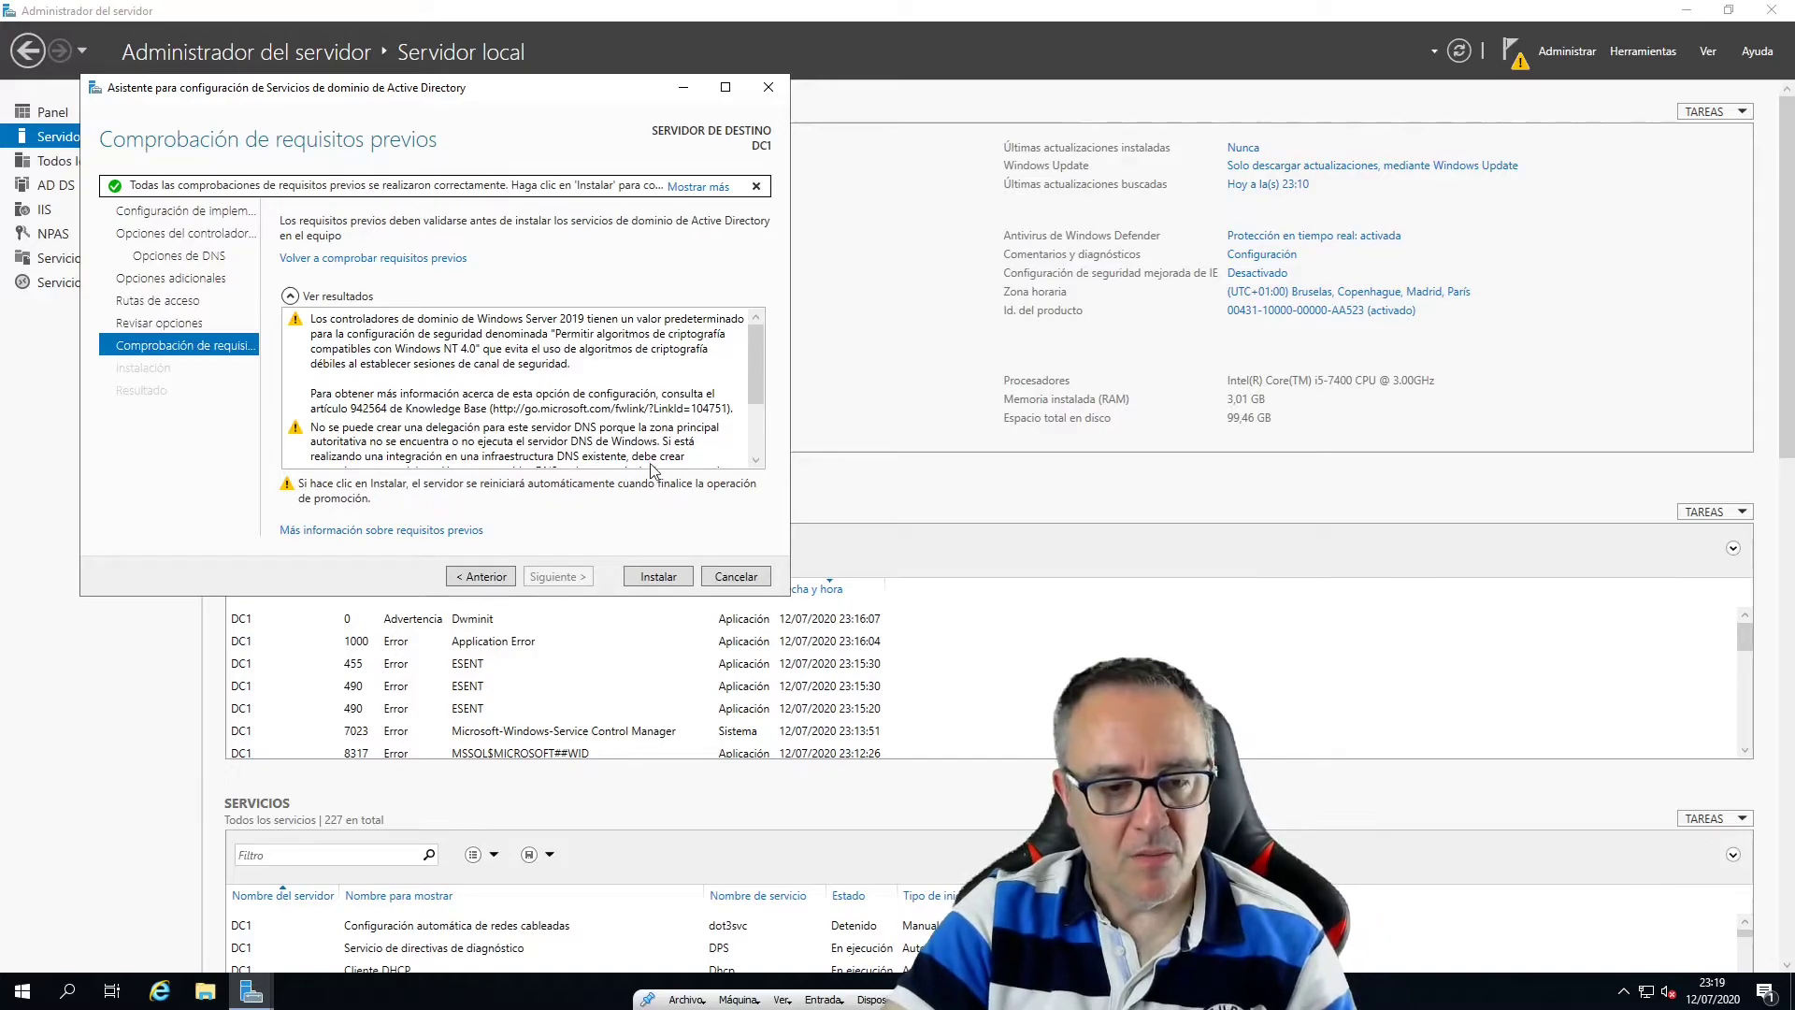
pyautogui.scroll(-2, 753, 368)
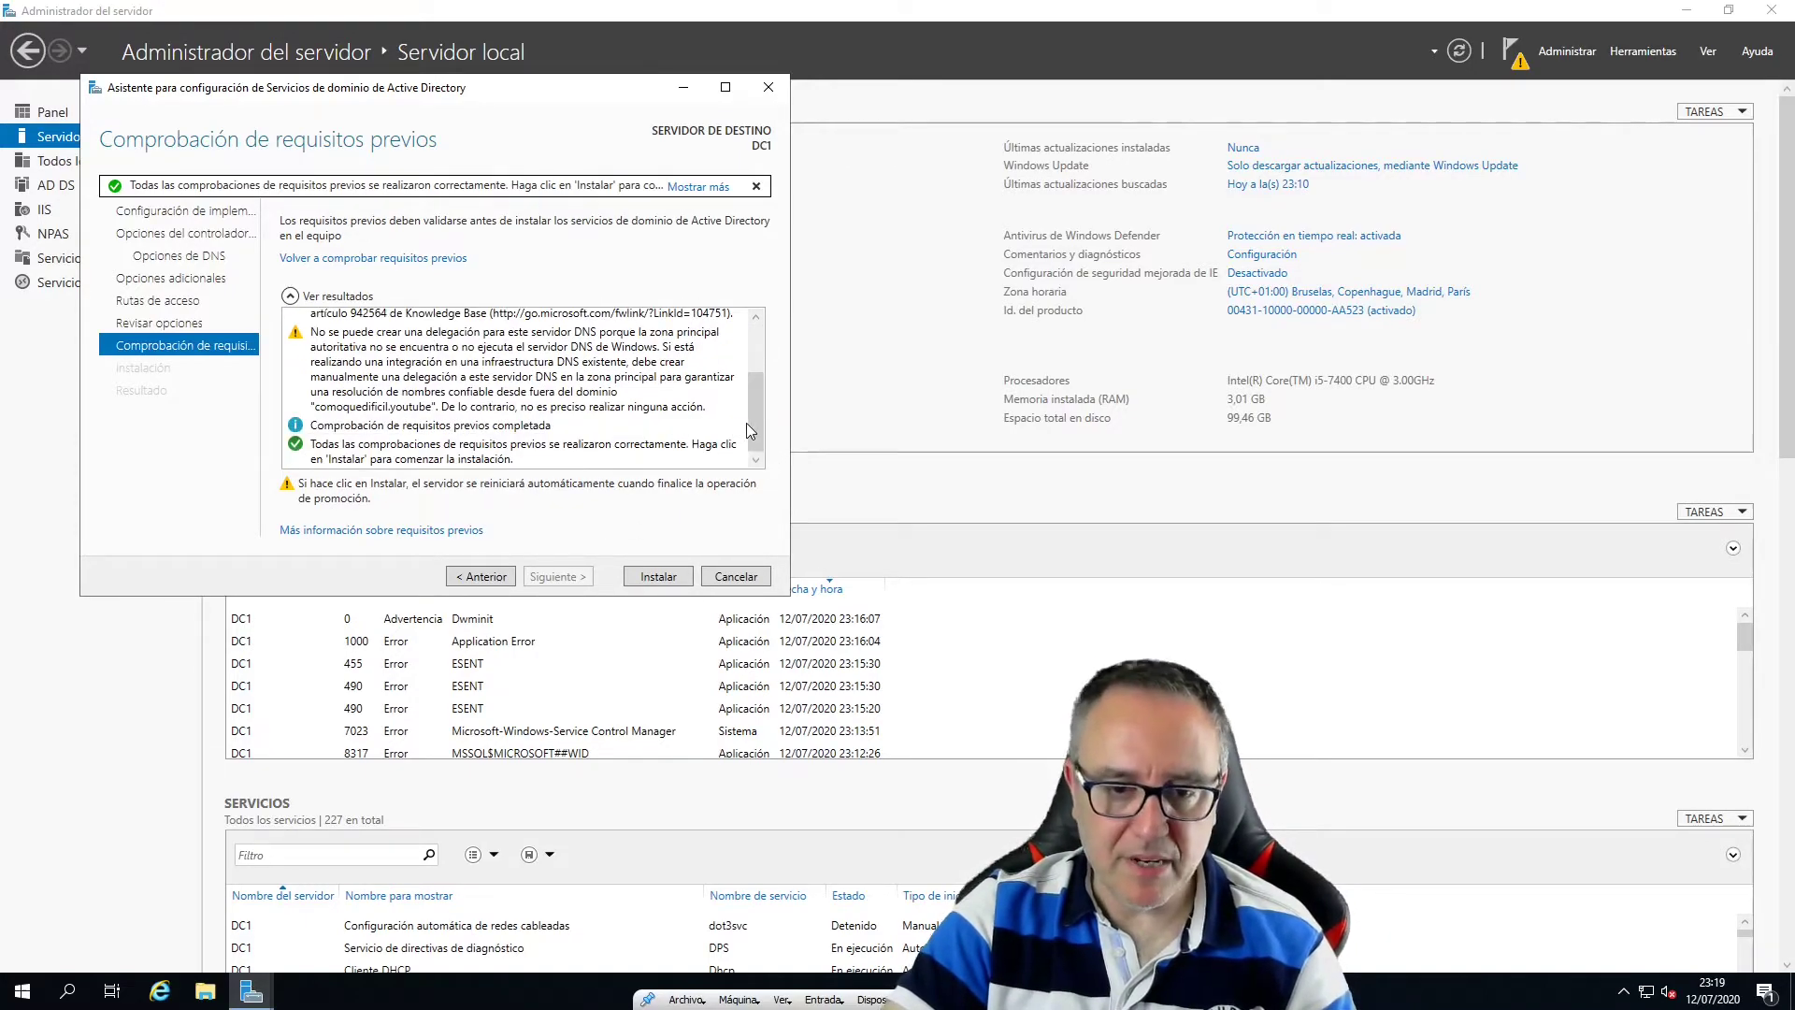
pyautogui.click(657, 576)
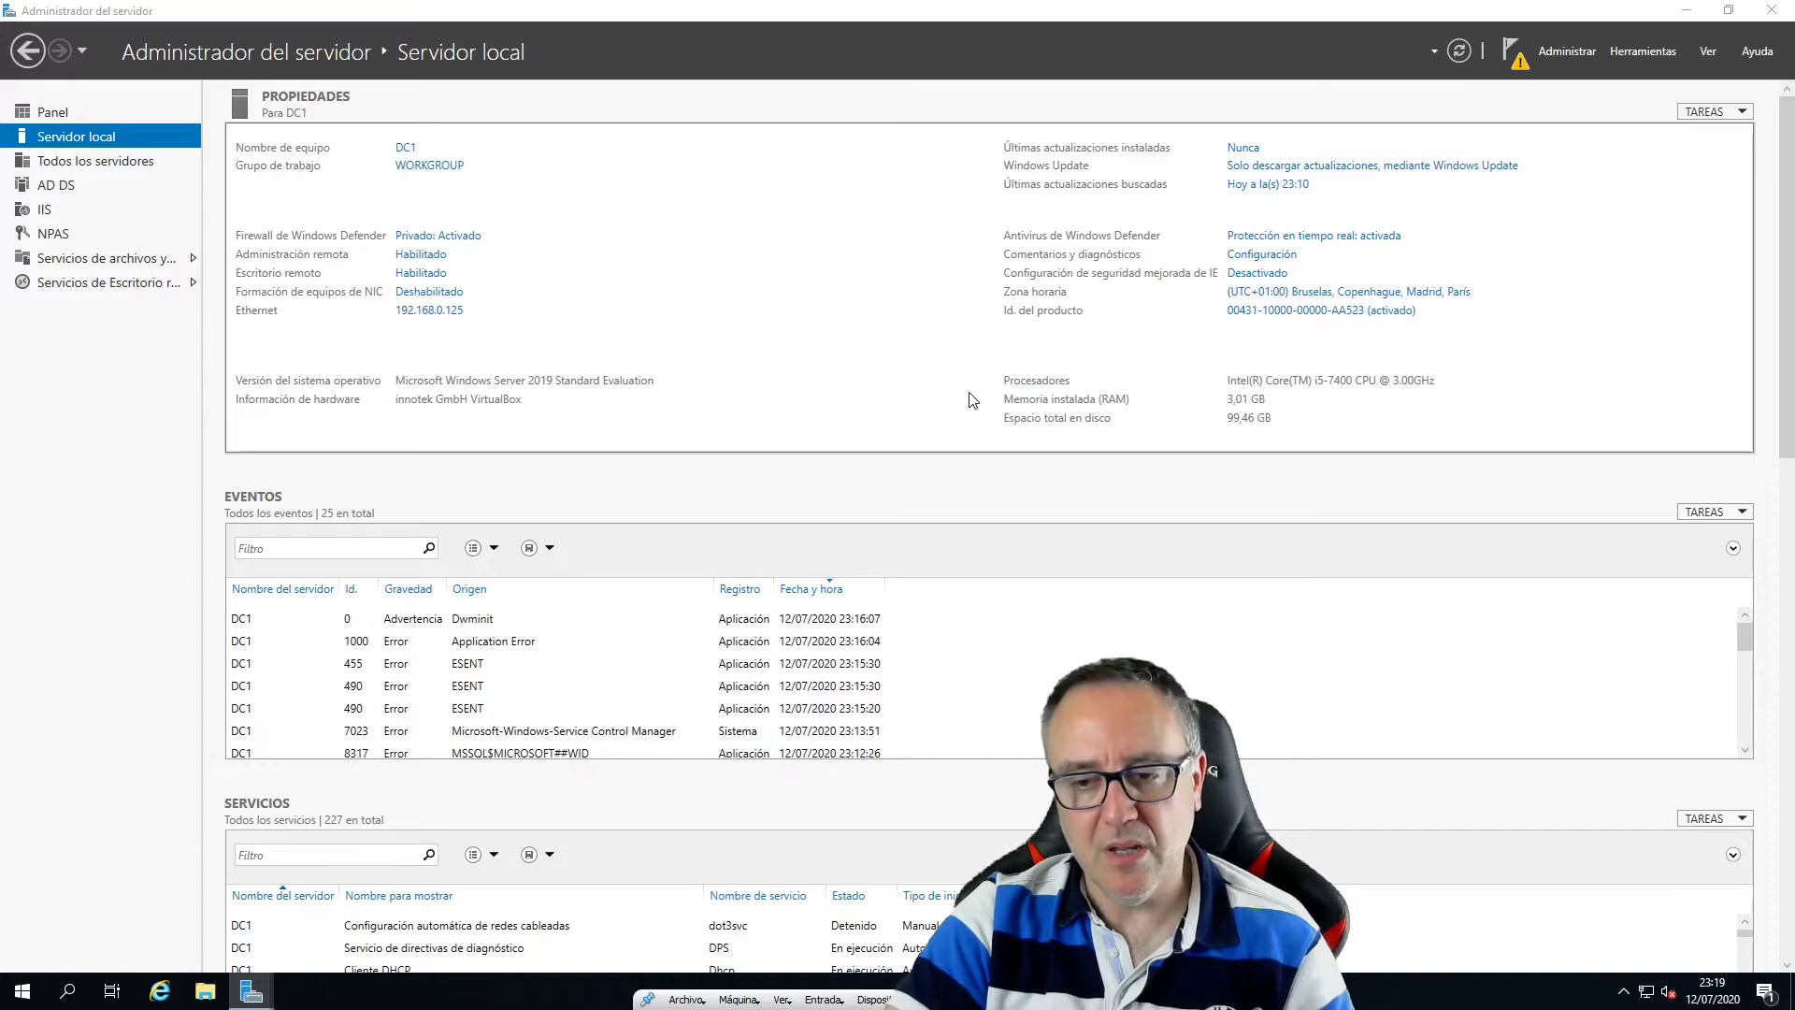
# Check the server notifications during the promotion and close the notice announcing the sign-out for the restart.
pyautogui.click(1511, 49)
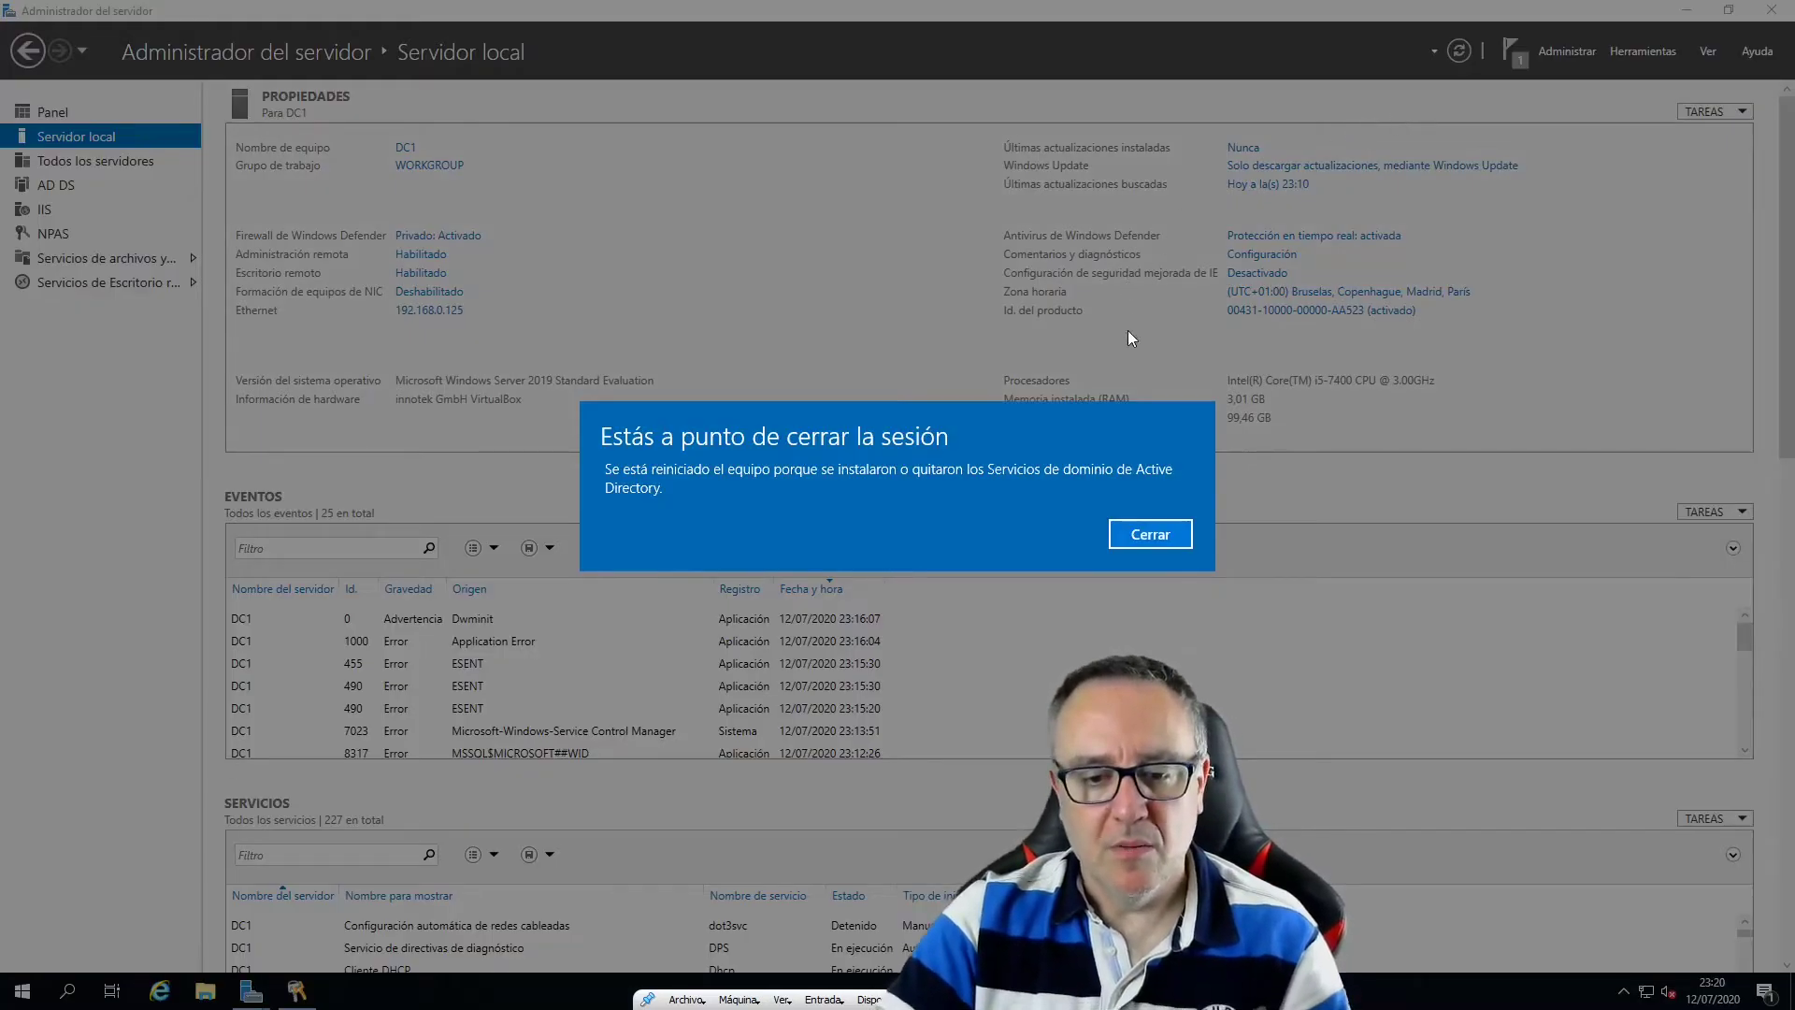
pyautogui.click(1150, 535)
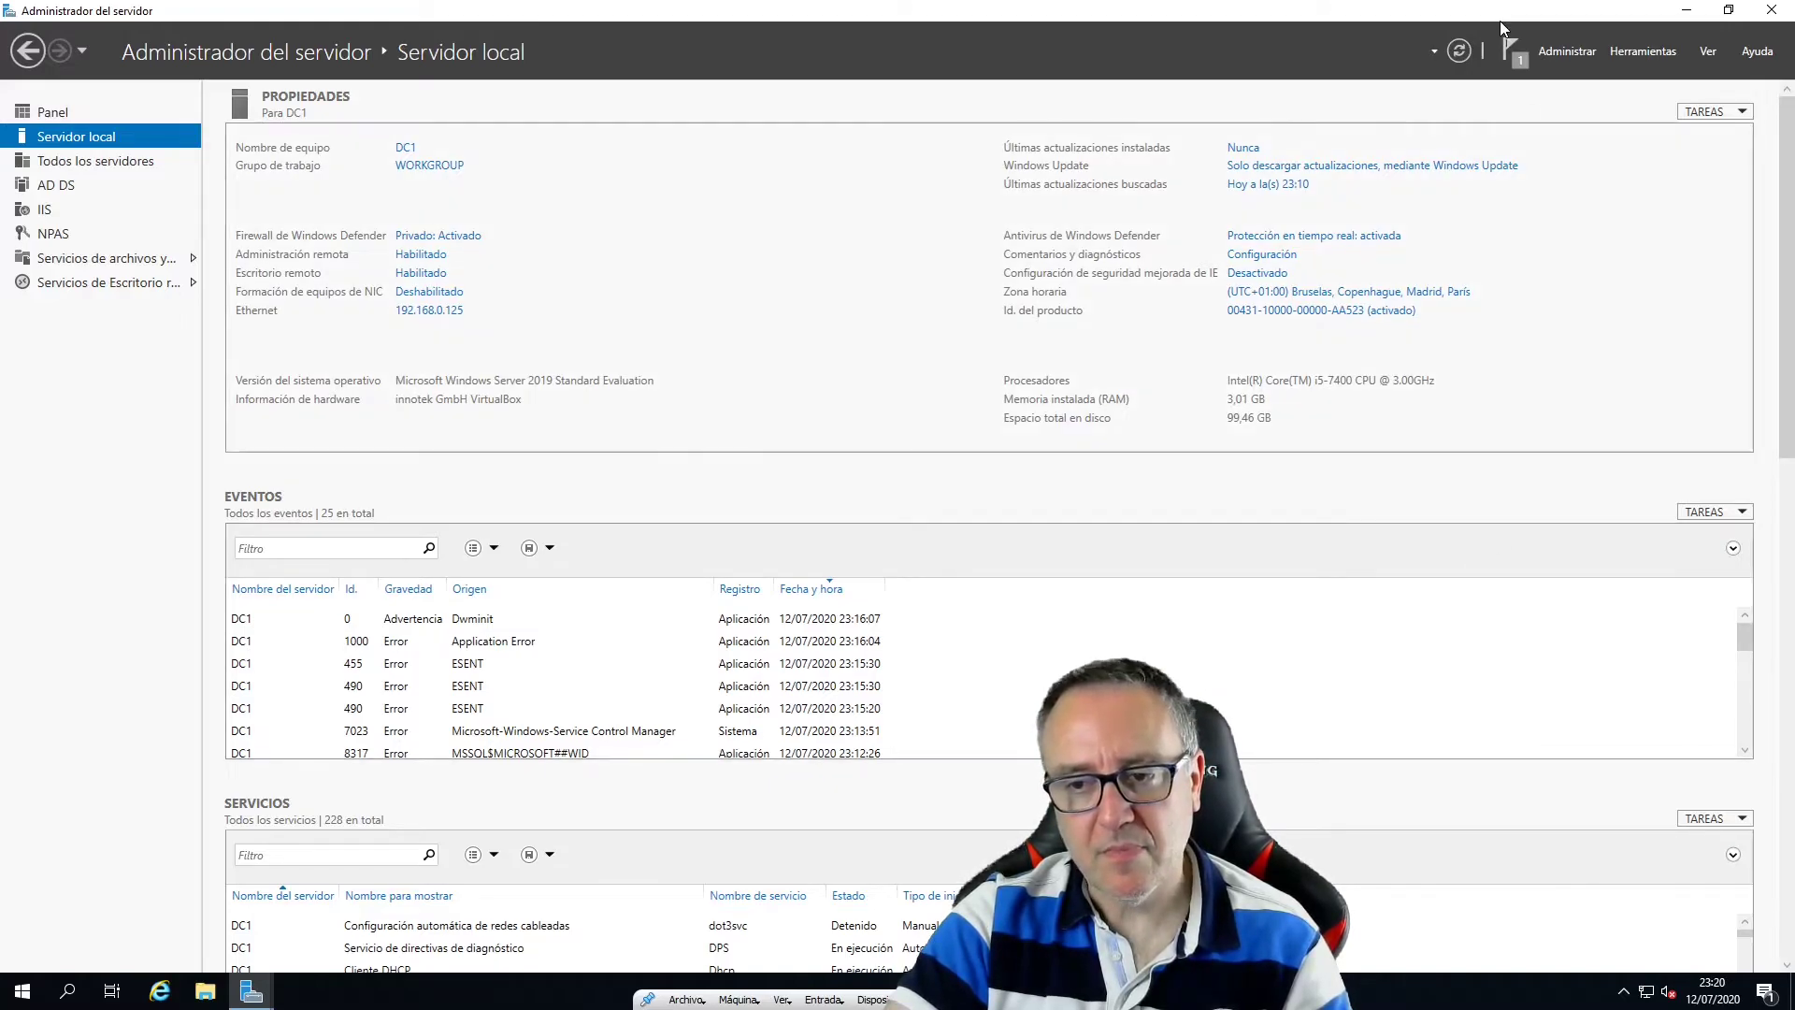
pyautogui.click(1513, 56)
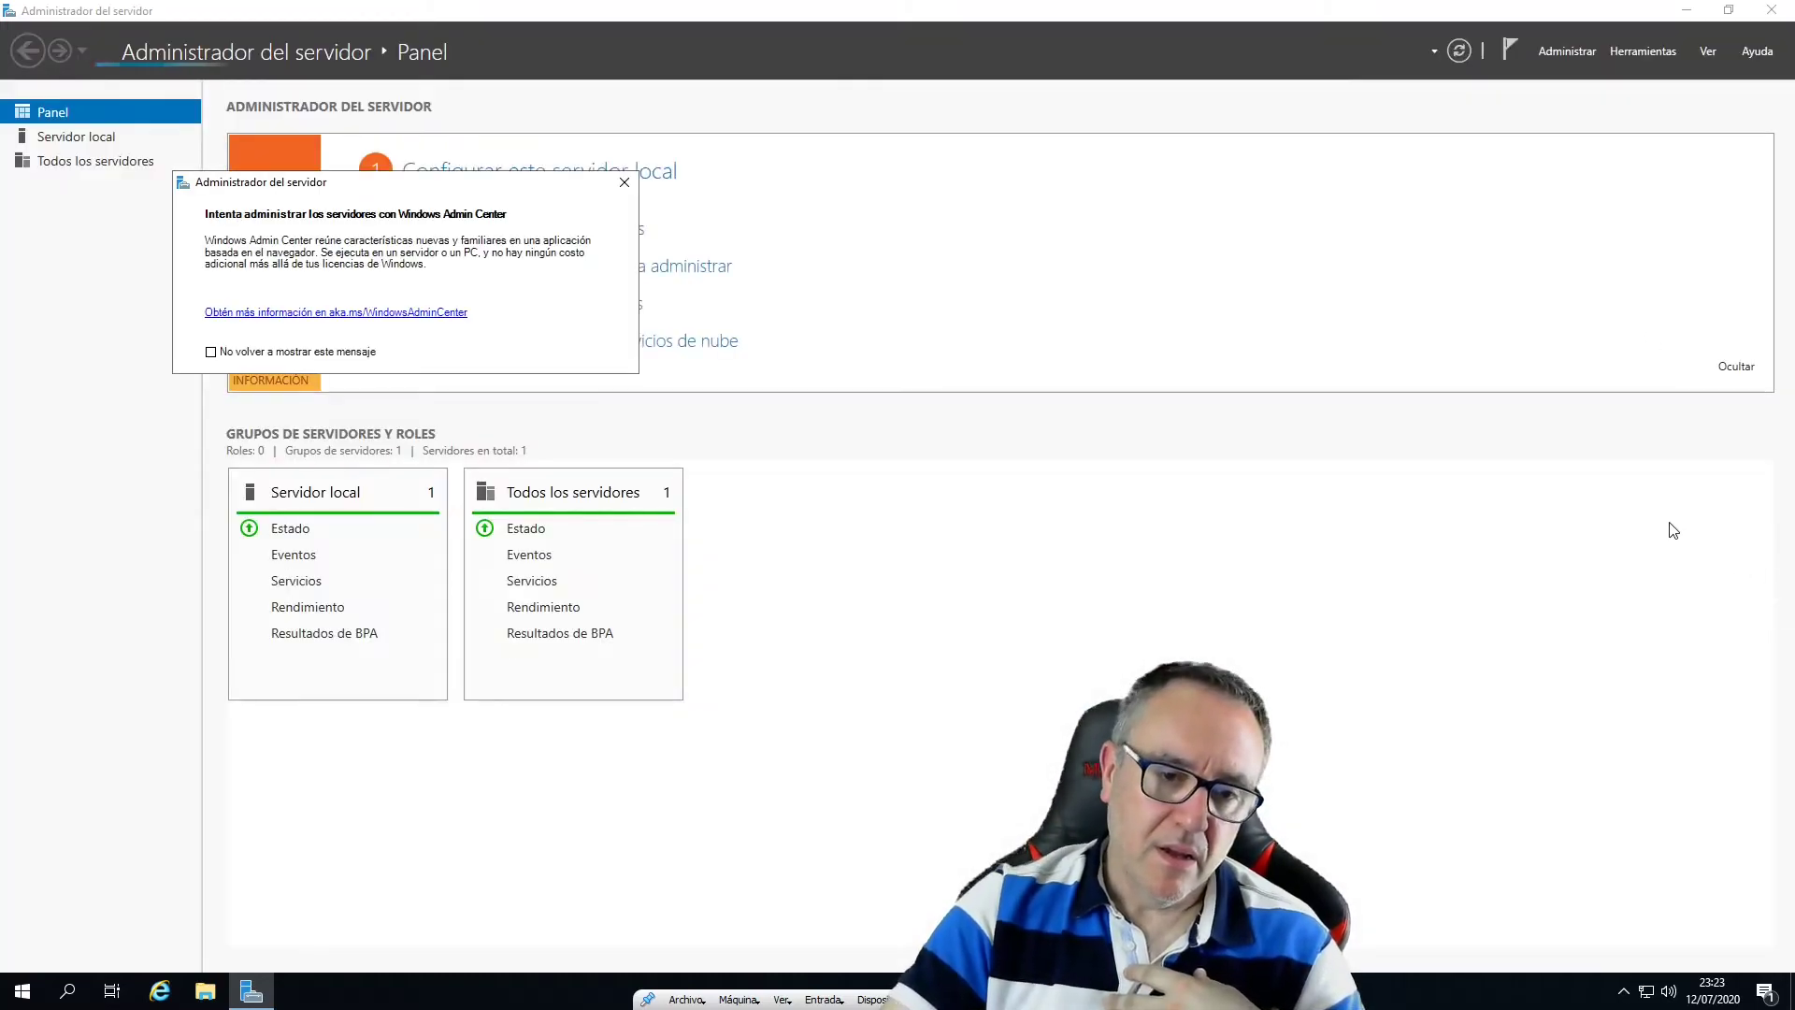
# Close the Windows Admin Center notice on the restarted server, check the notifications and minimize Server Manager.
pyautogui.click(625, 182)
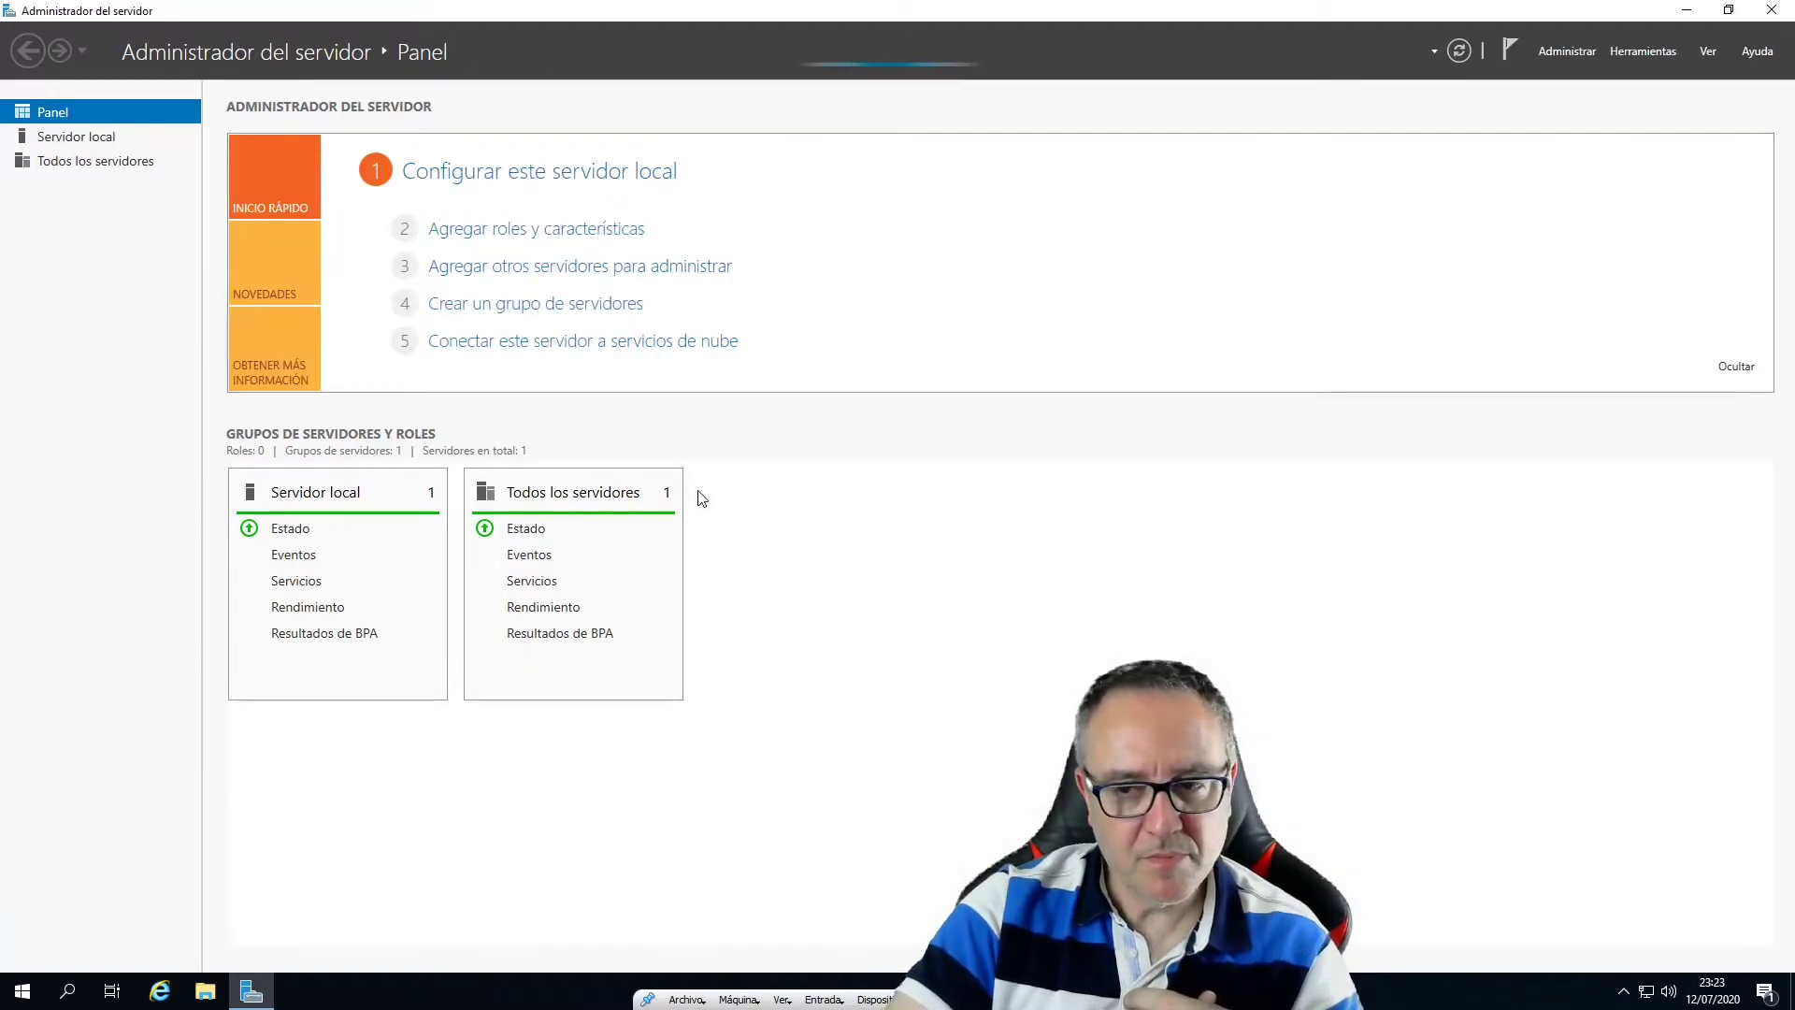
pyautogui.click(1508, 51)
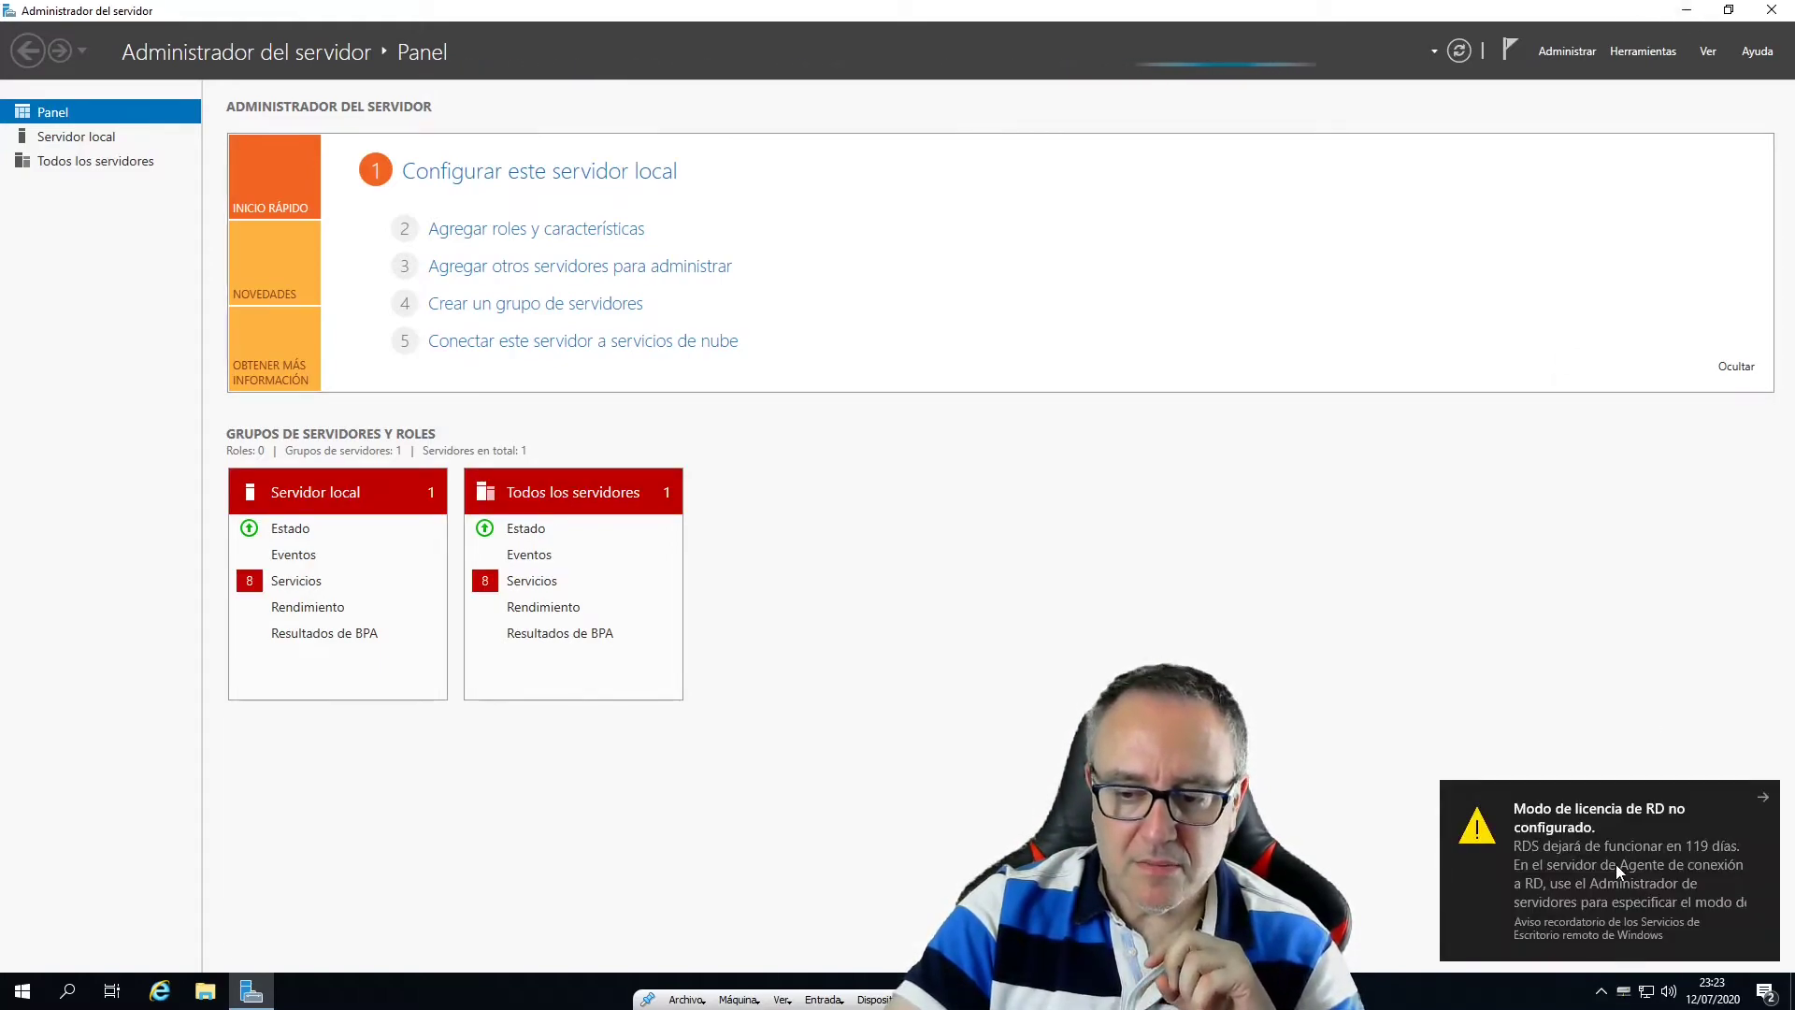
pyautogui.click(1686, 12)
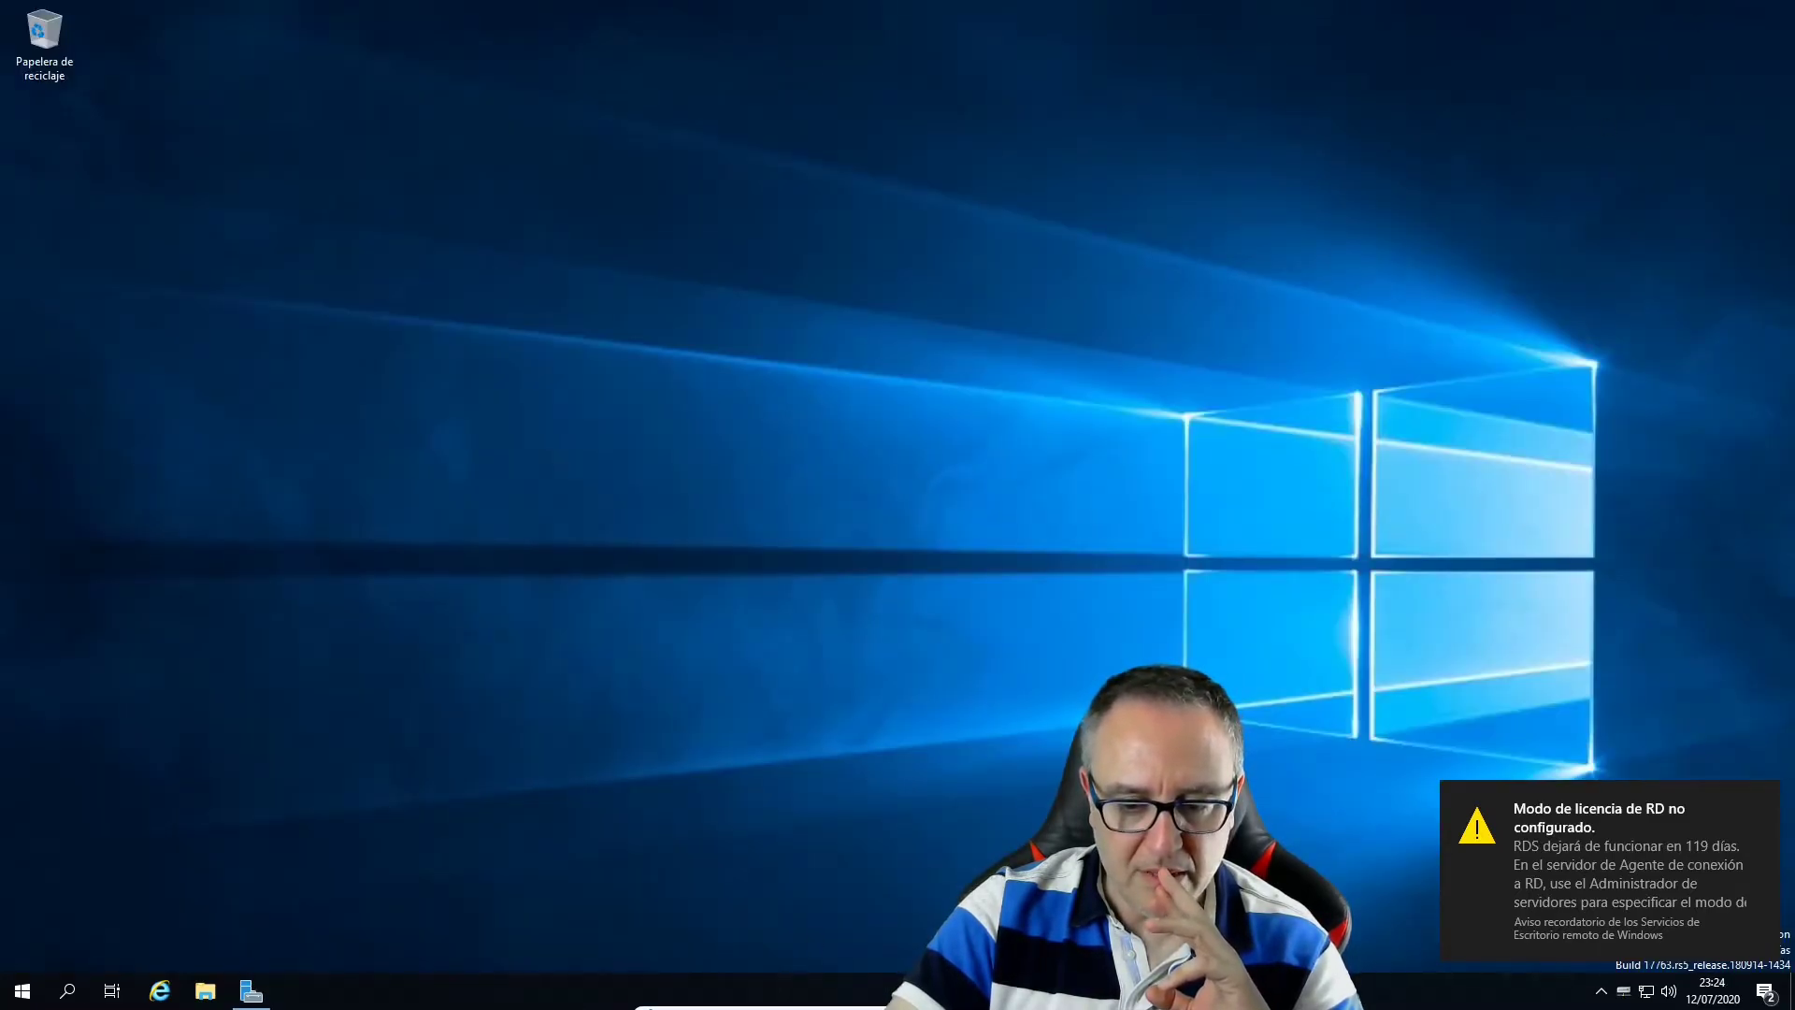
# Take the Windows Server 2019 virtual machine out of full-screen mode and minimize its window to reach the host desktop.
pyautogui.hotkey('ctrl', 'f')
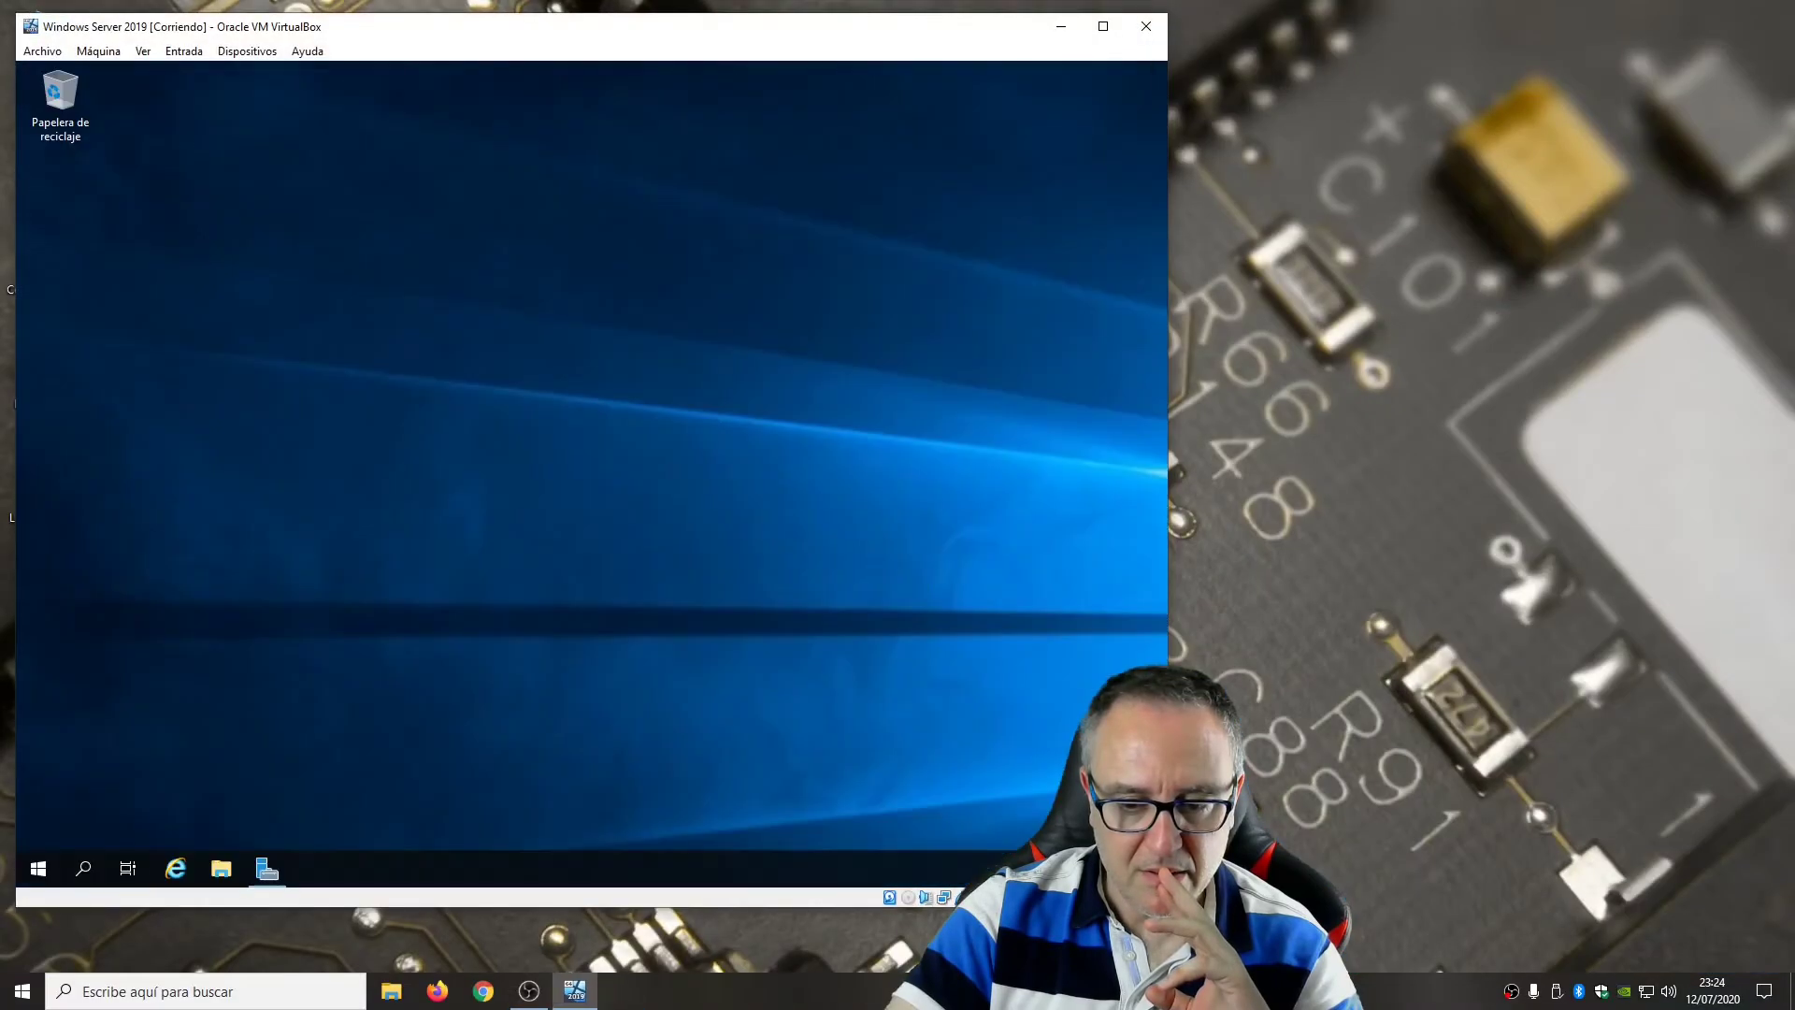
pyautogui.moveTo(739, 42); pyautogui.dragTo(961, 59)
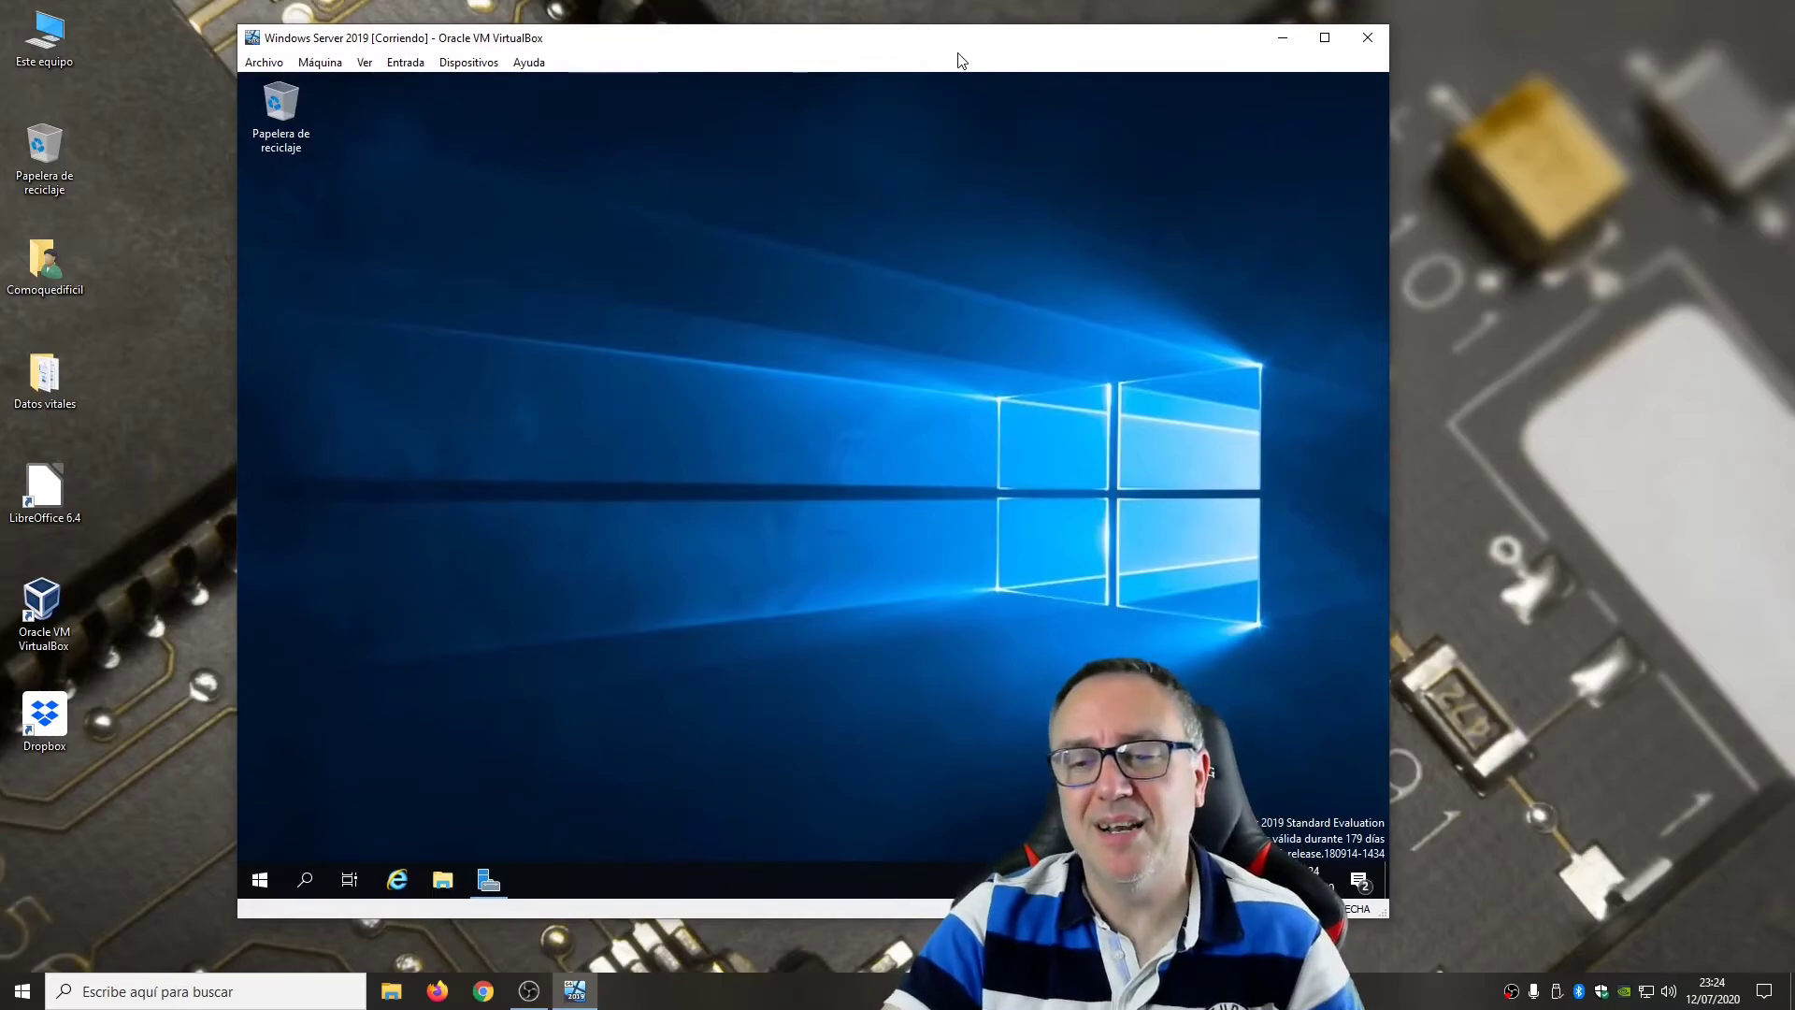
pyautogui.click(1281, 38)
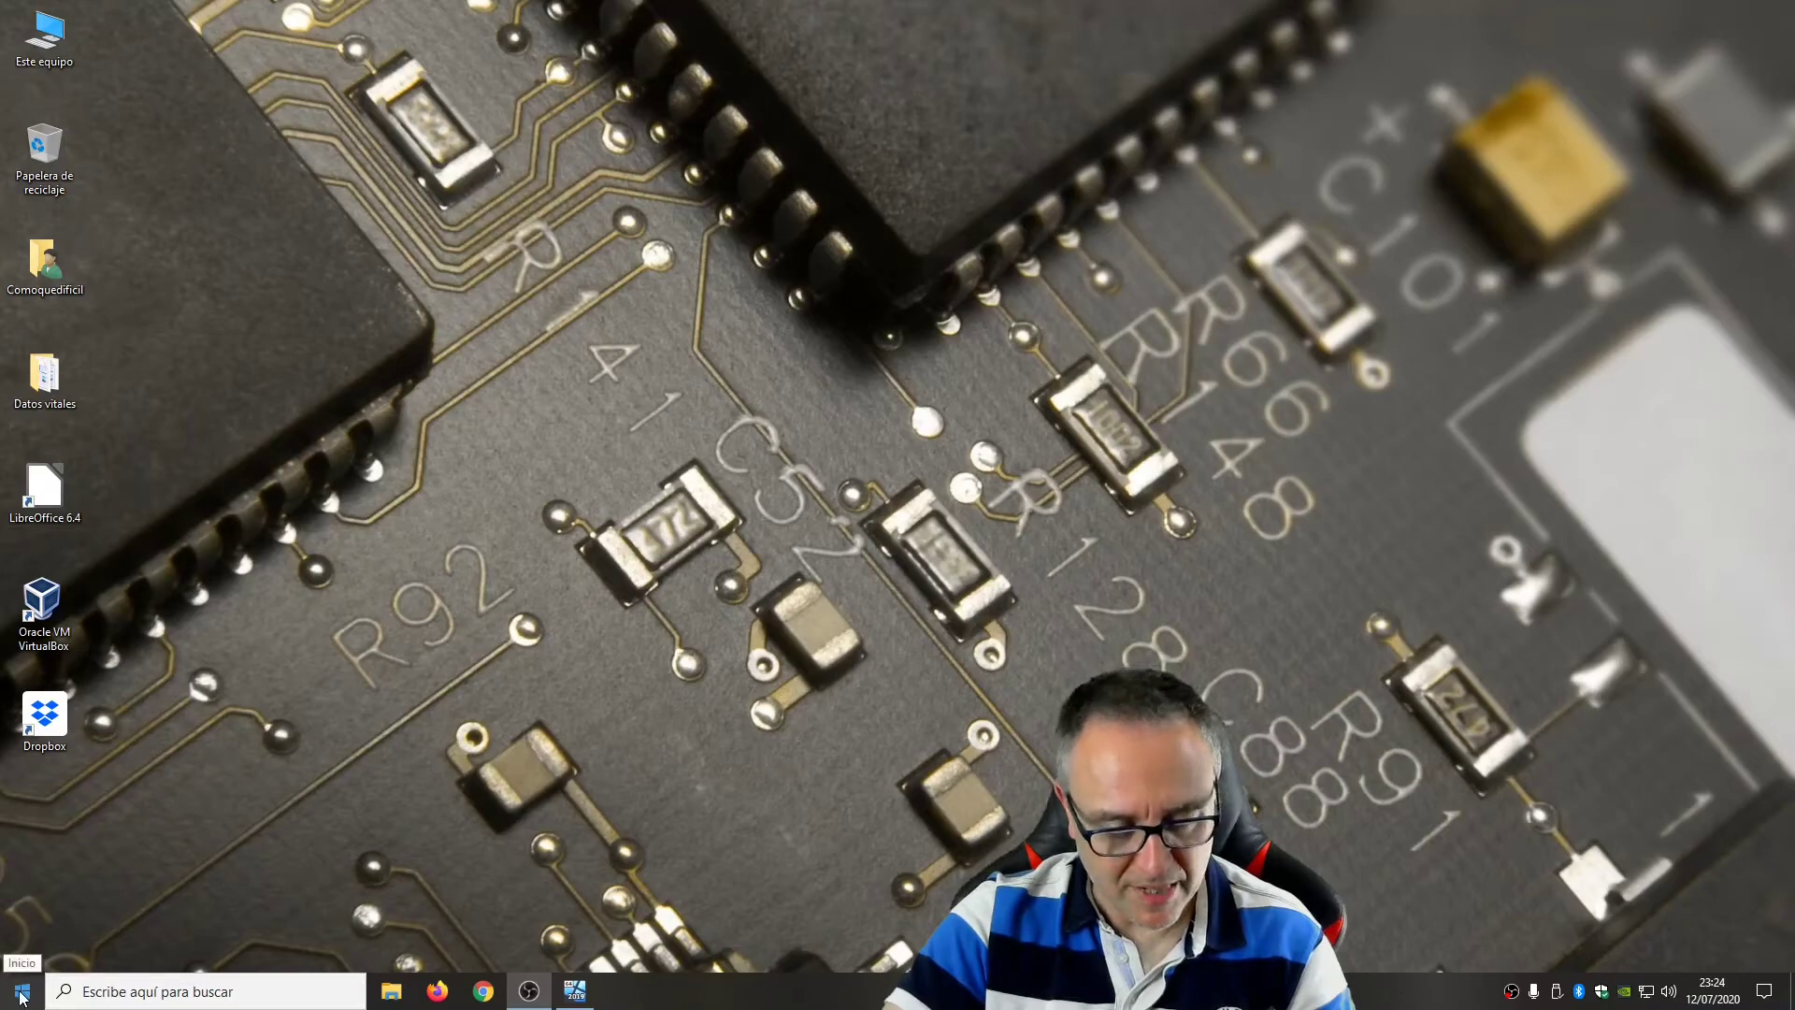
# Find Conexión a Escritorio remoto among the host computer's Windows accessories and open it.
pyautogui.click(104, 994)
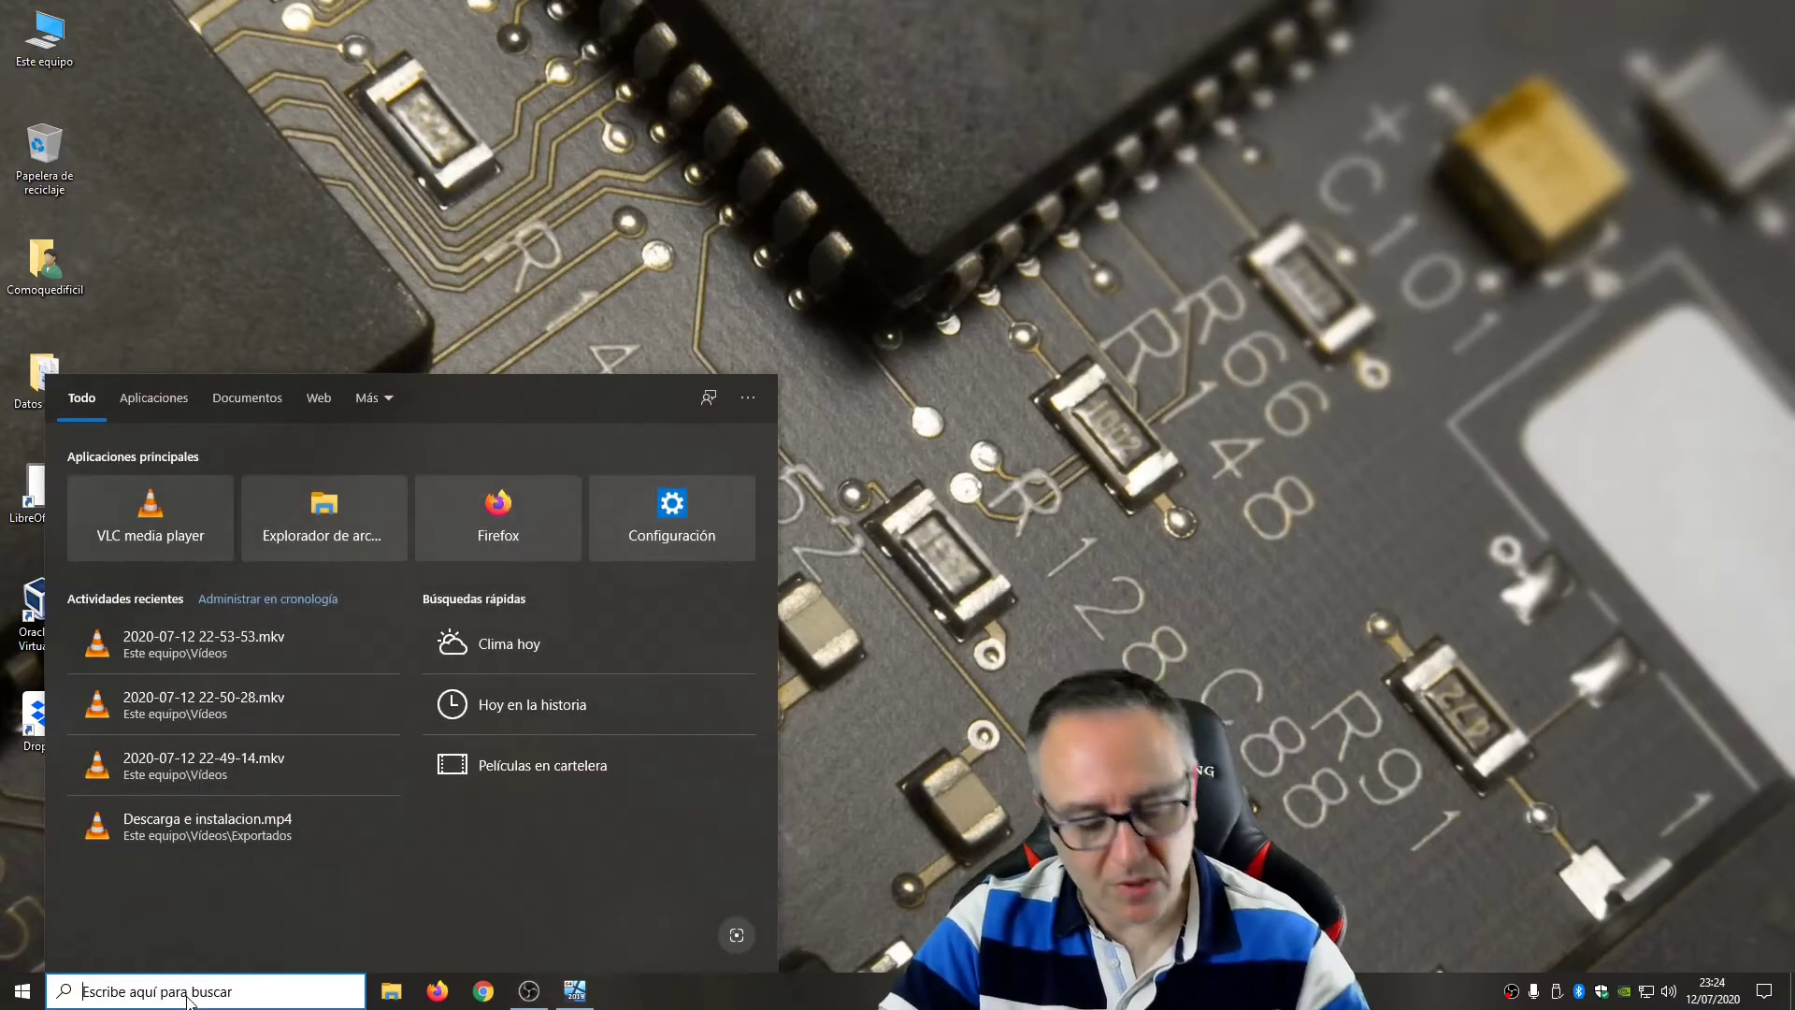
pyautogui.write('escr')
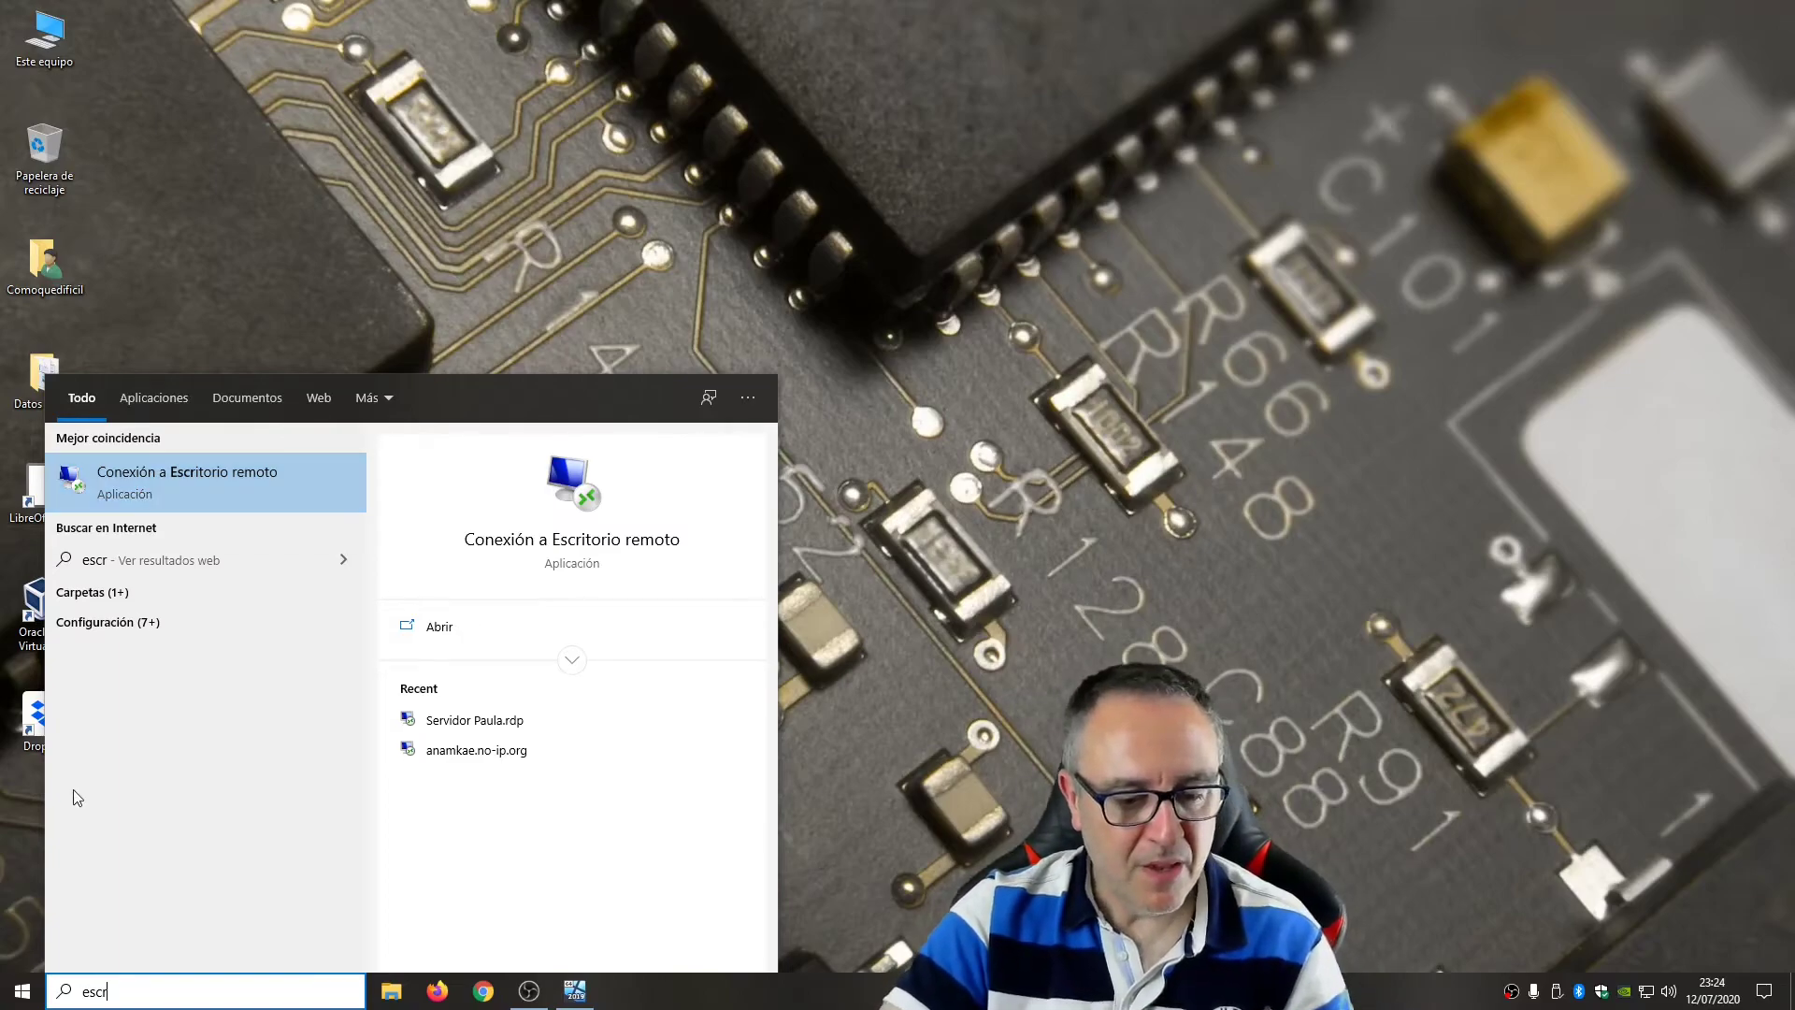
pyautogui.click(23, 990)
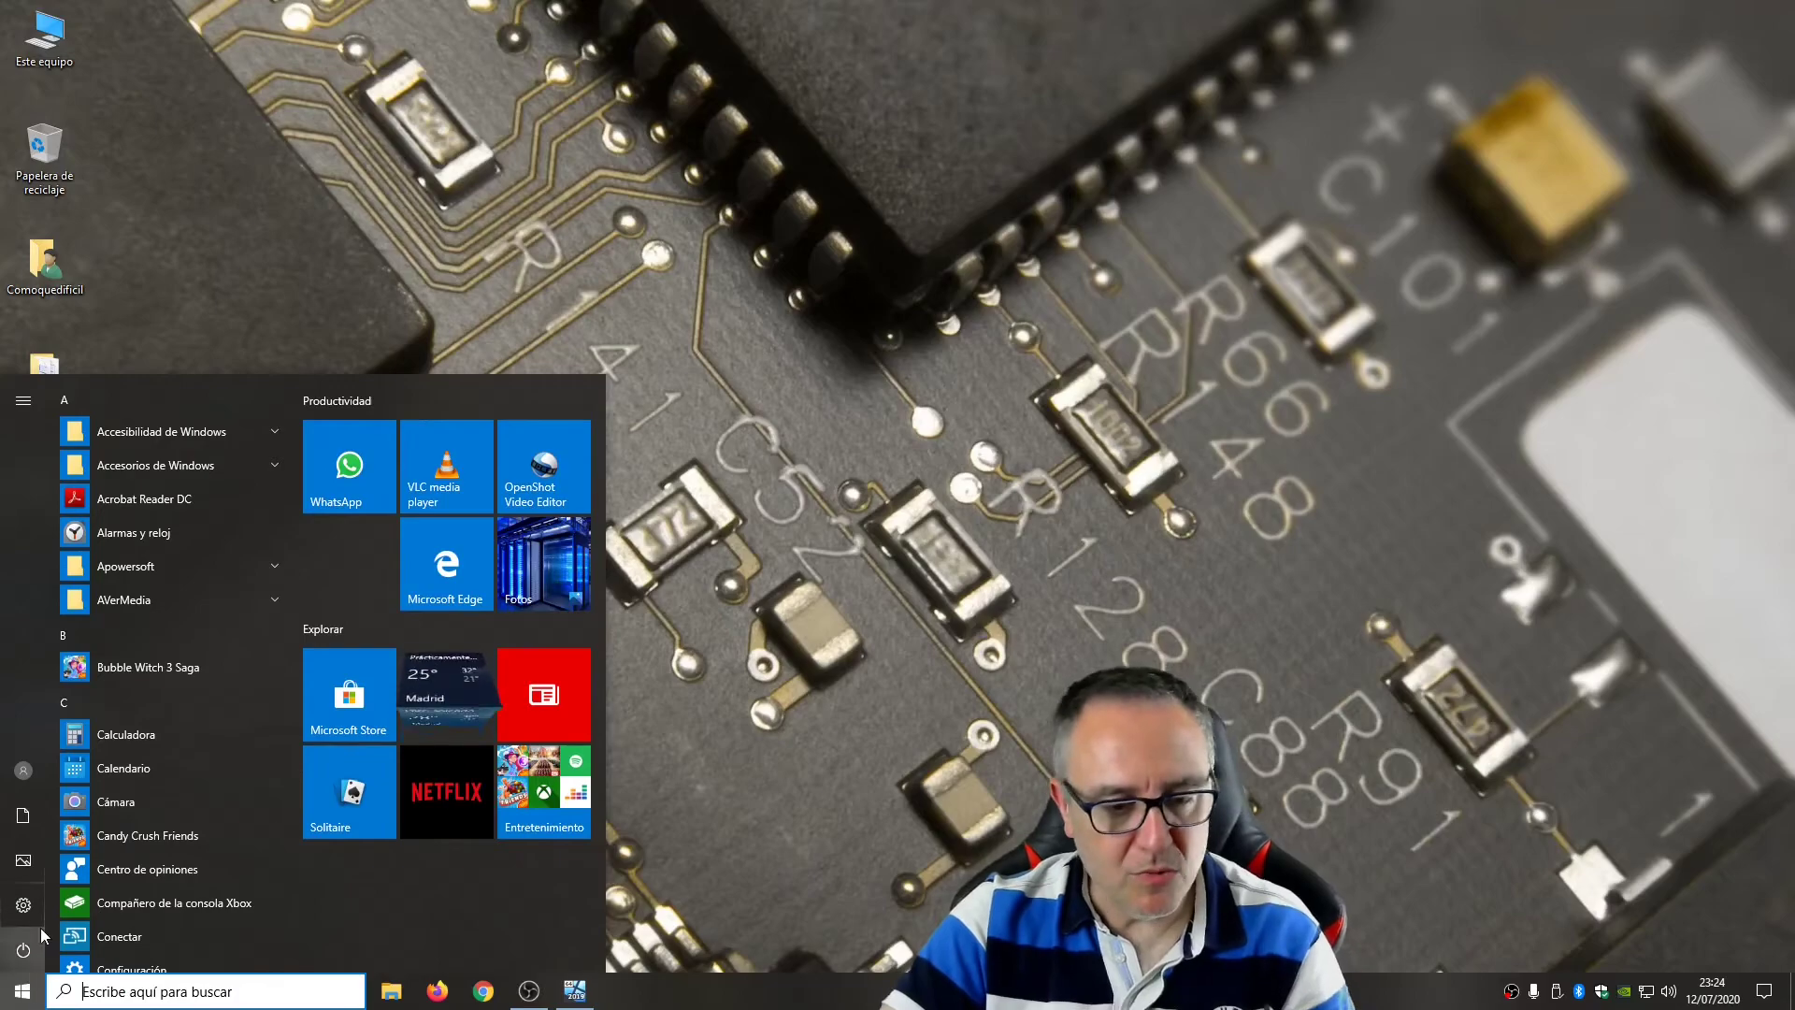
pyautogui.click(200, 470)
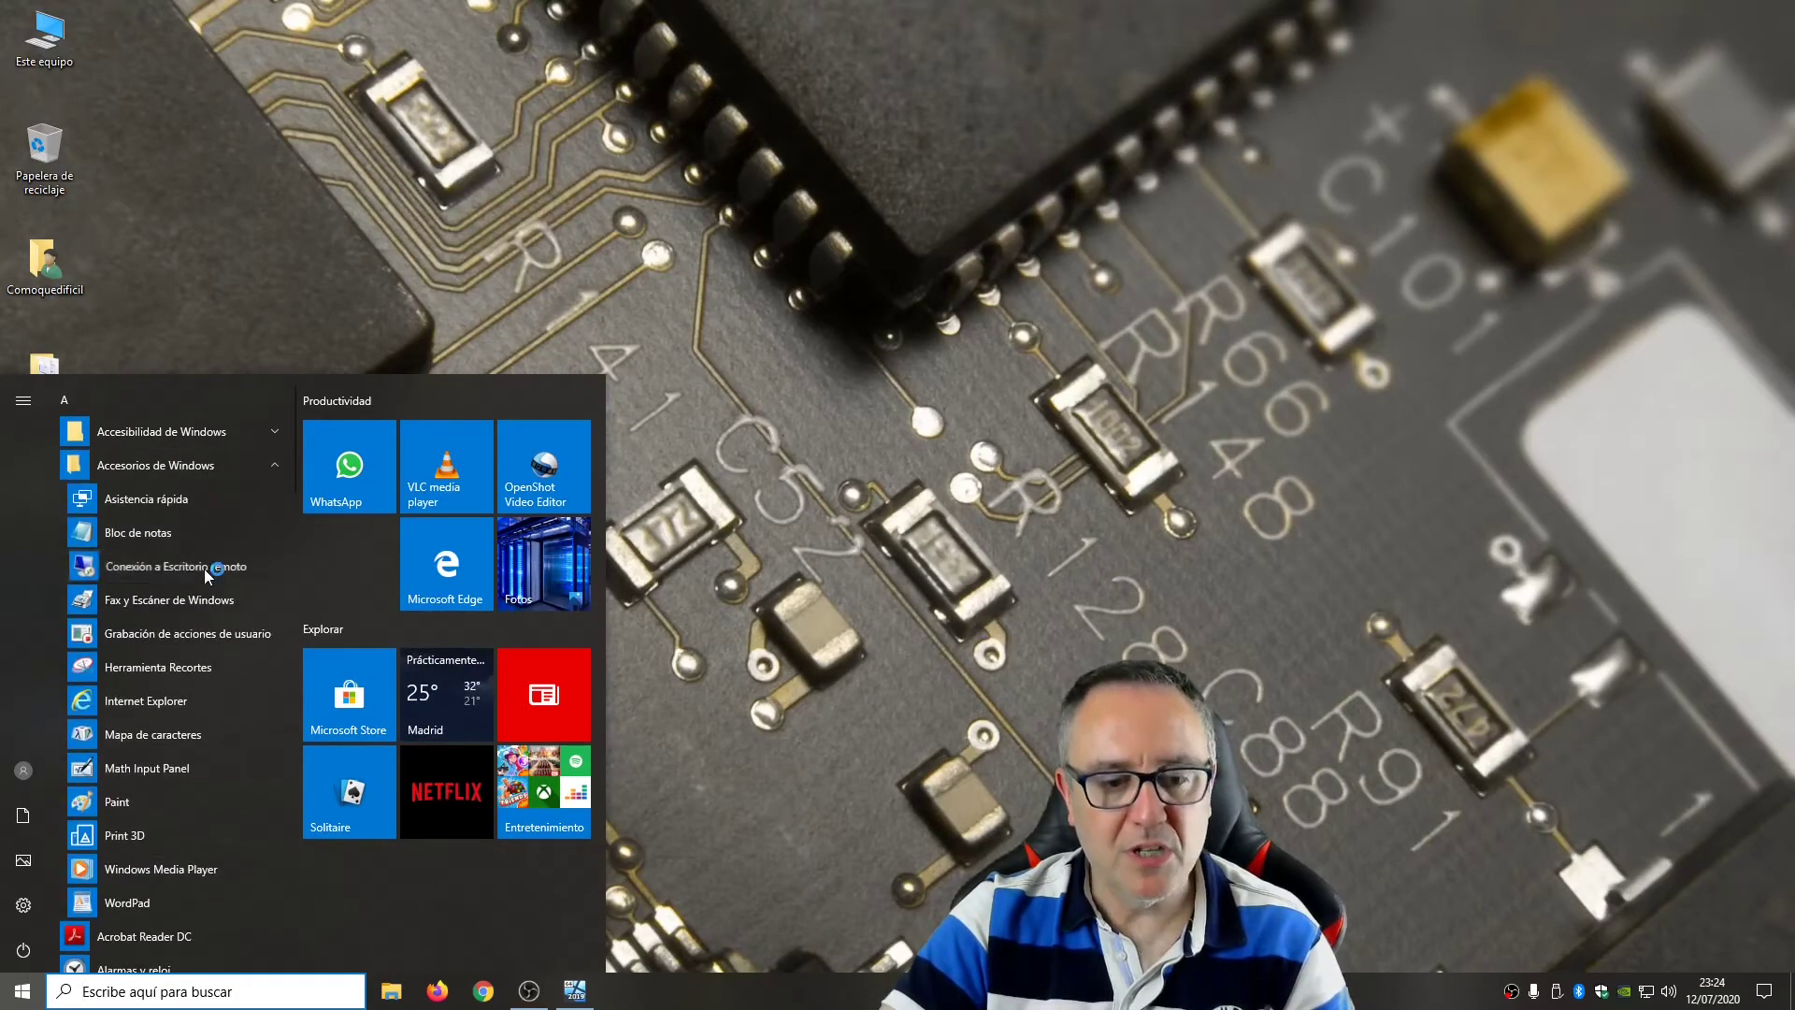
pyautogui.click(204, 567)
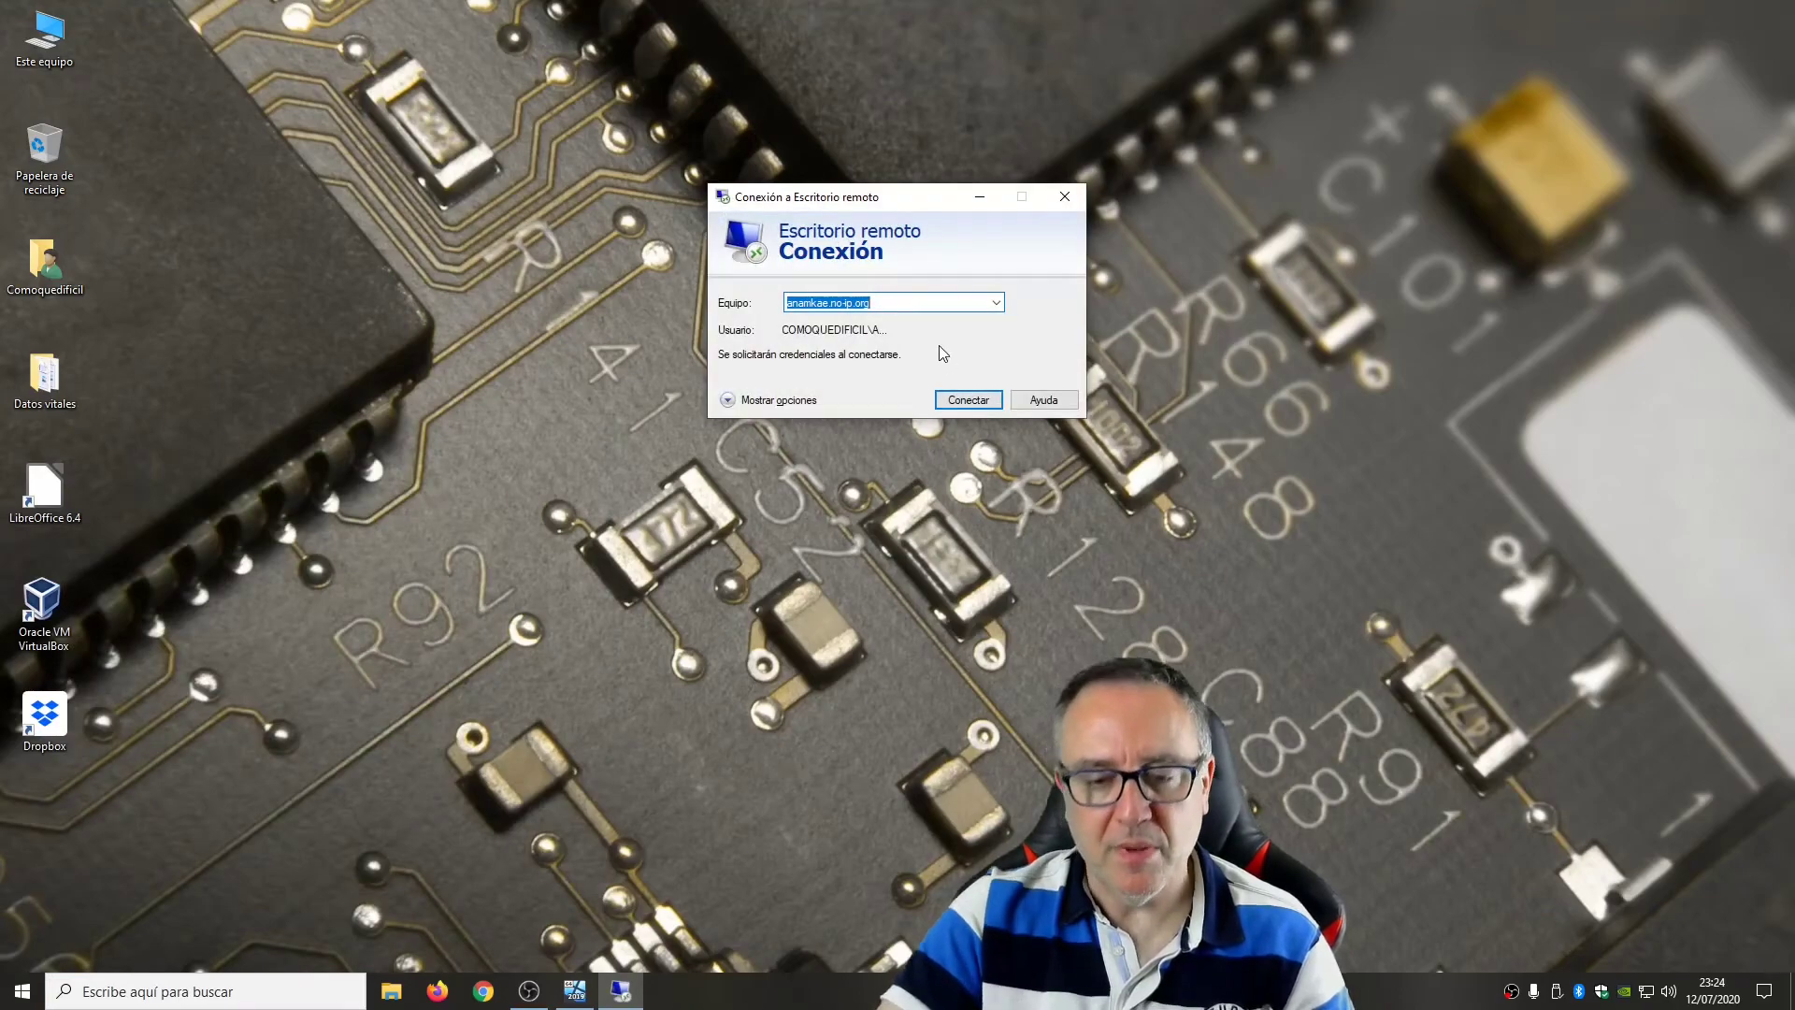
# Replace the remote computer address with 192.168.0.125 and start the connection.
pyautogui.press('BackSpace')
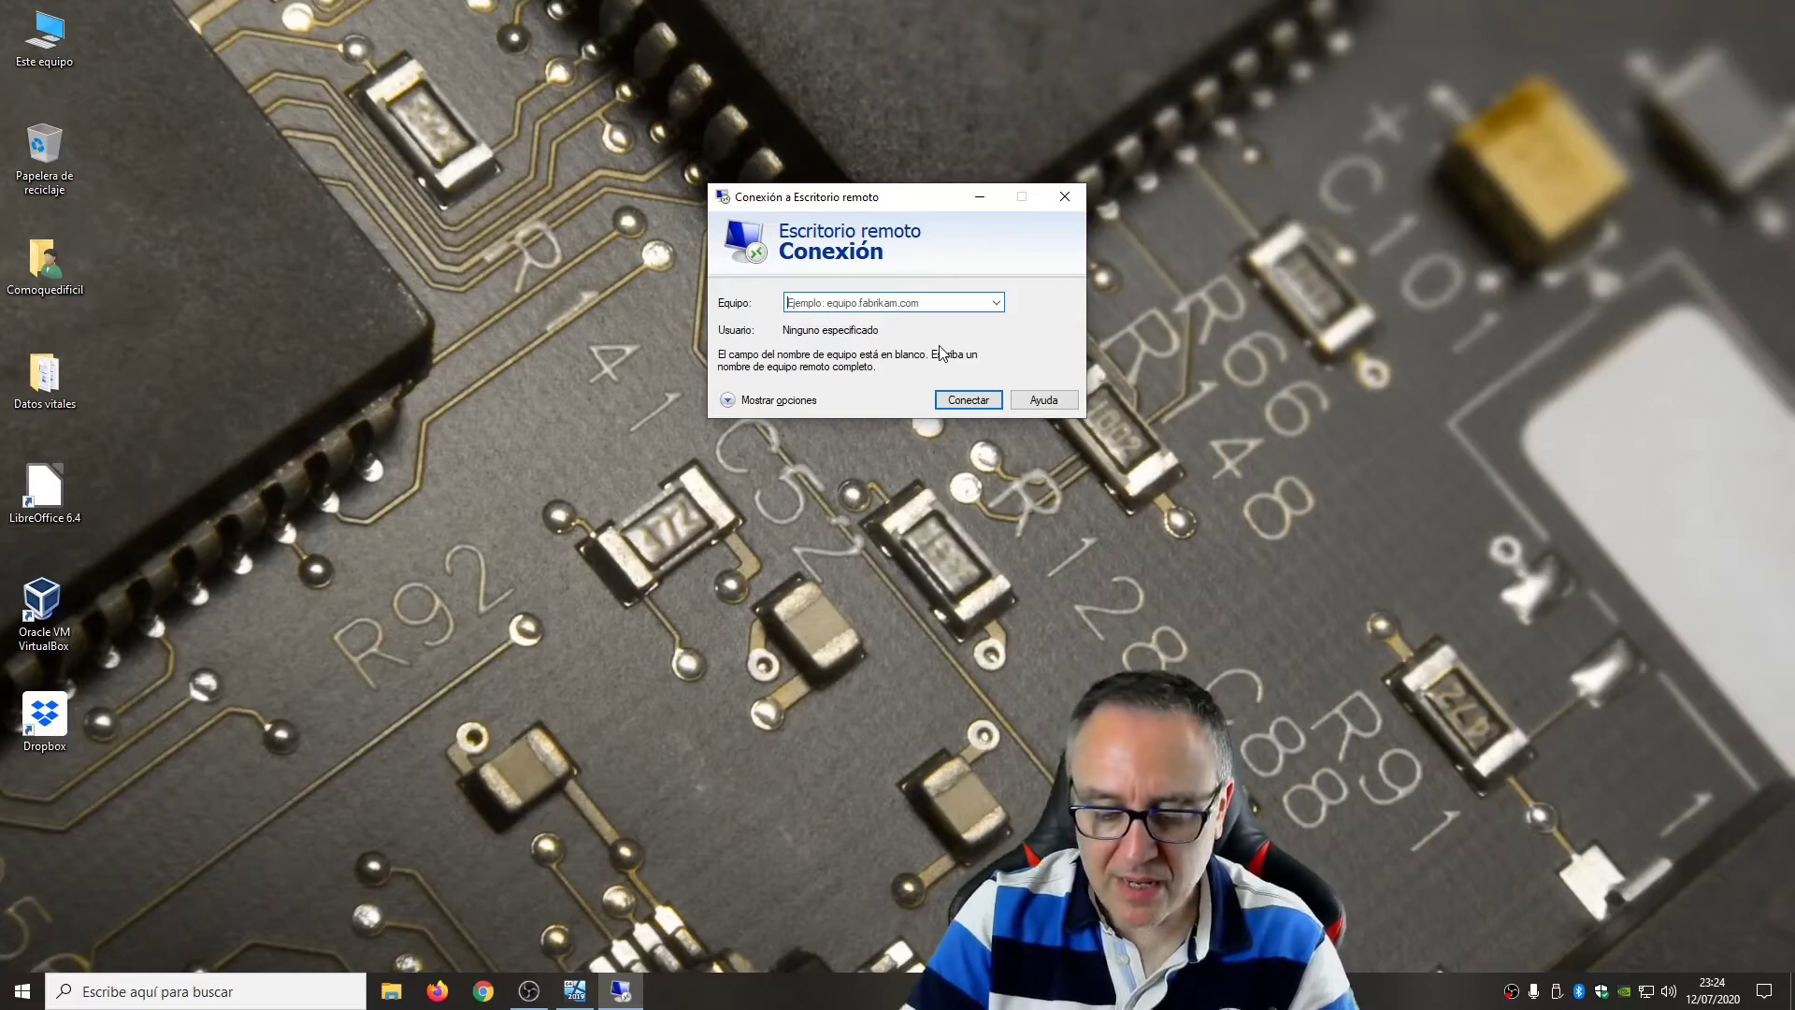
pyautogui.write('192.168.0.125')
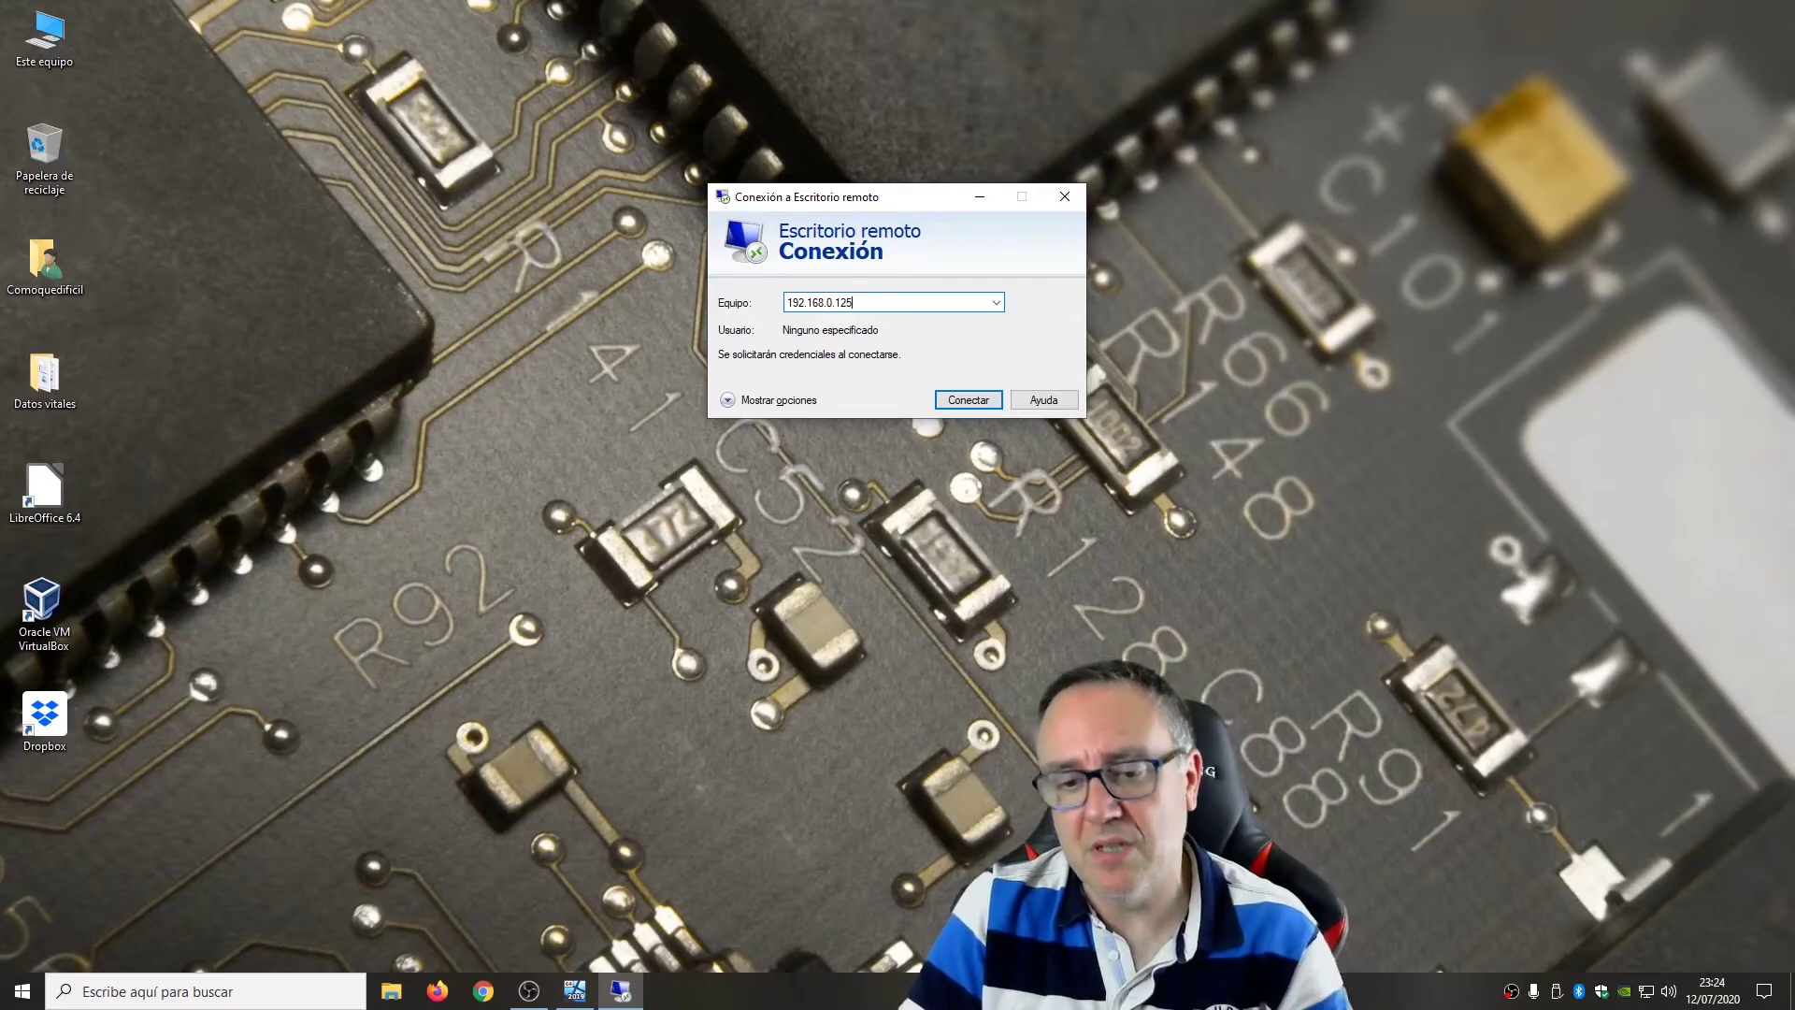
pyautogui.press('Return')
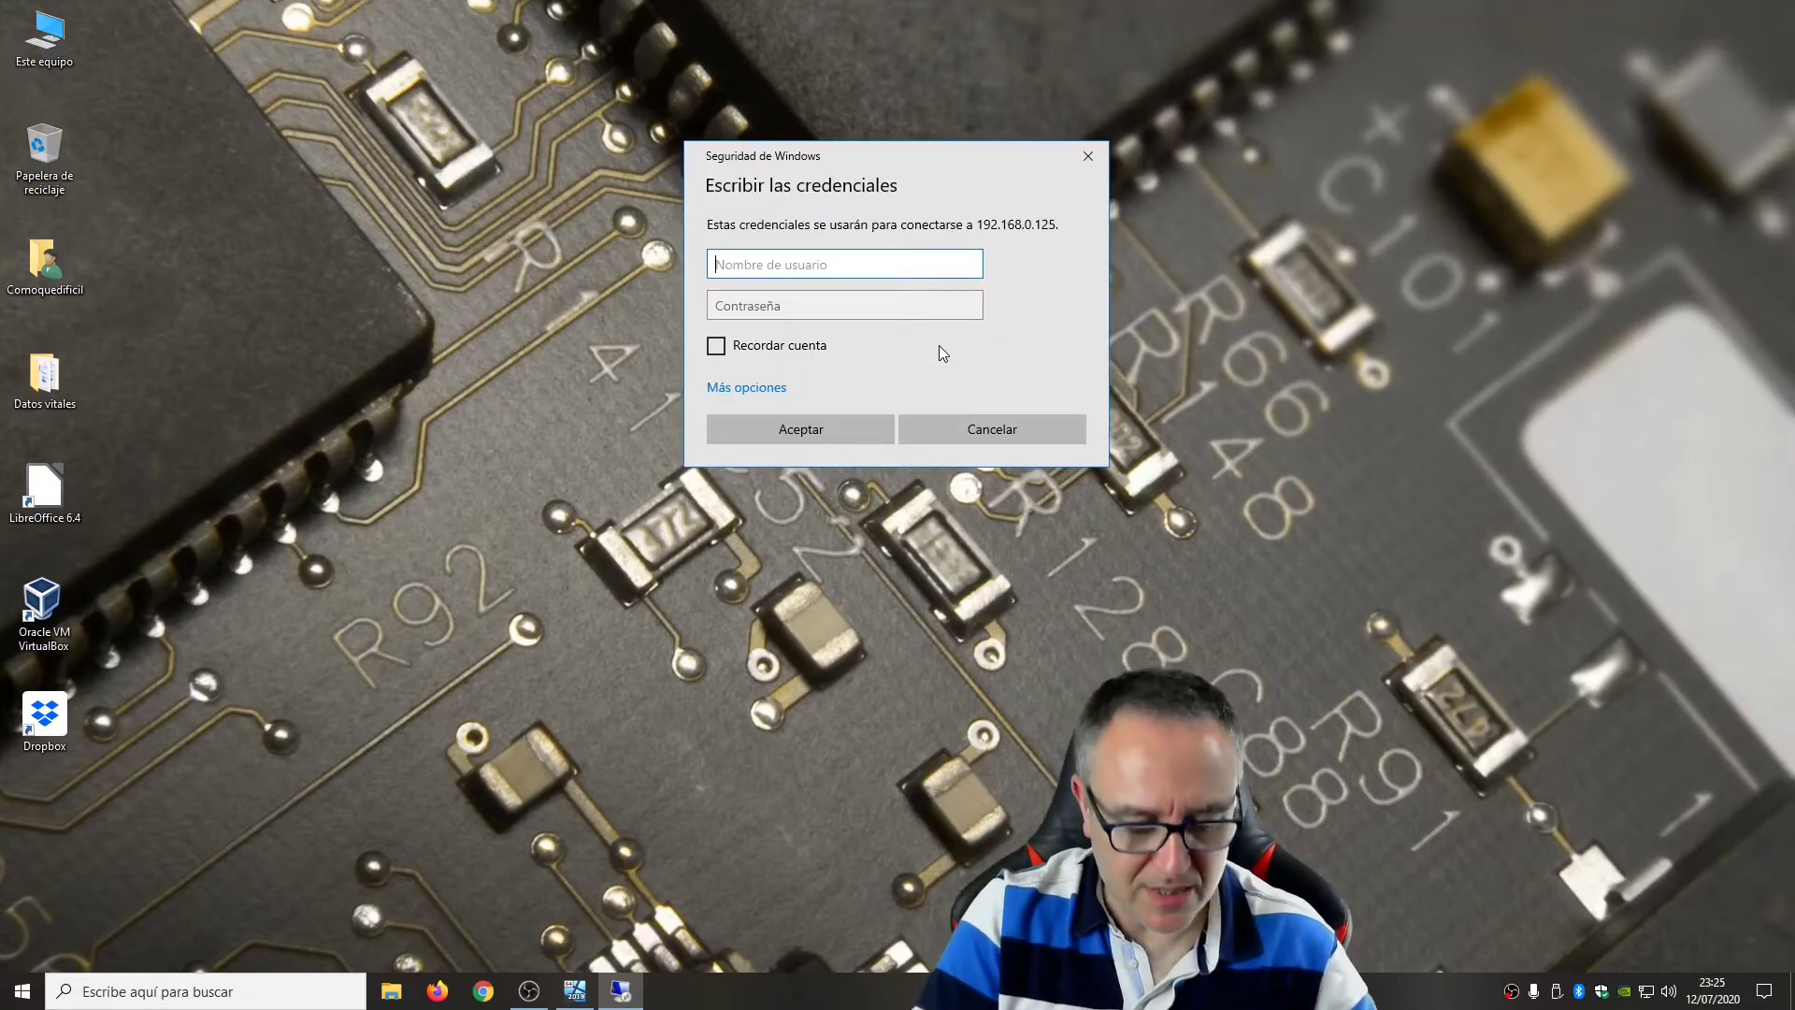
# Enter Administrador as the user name with the account password and submit the credentials for 192.168.0.125.
pyautogui.write('Admini')
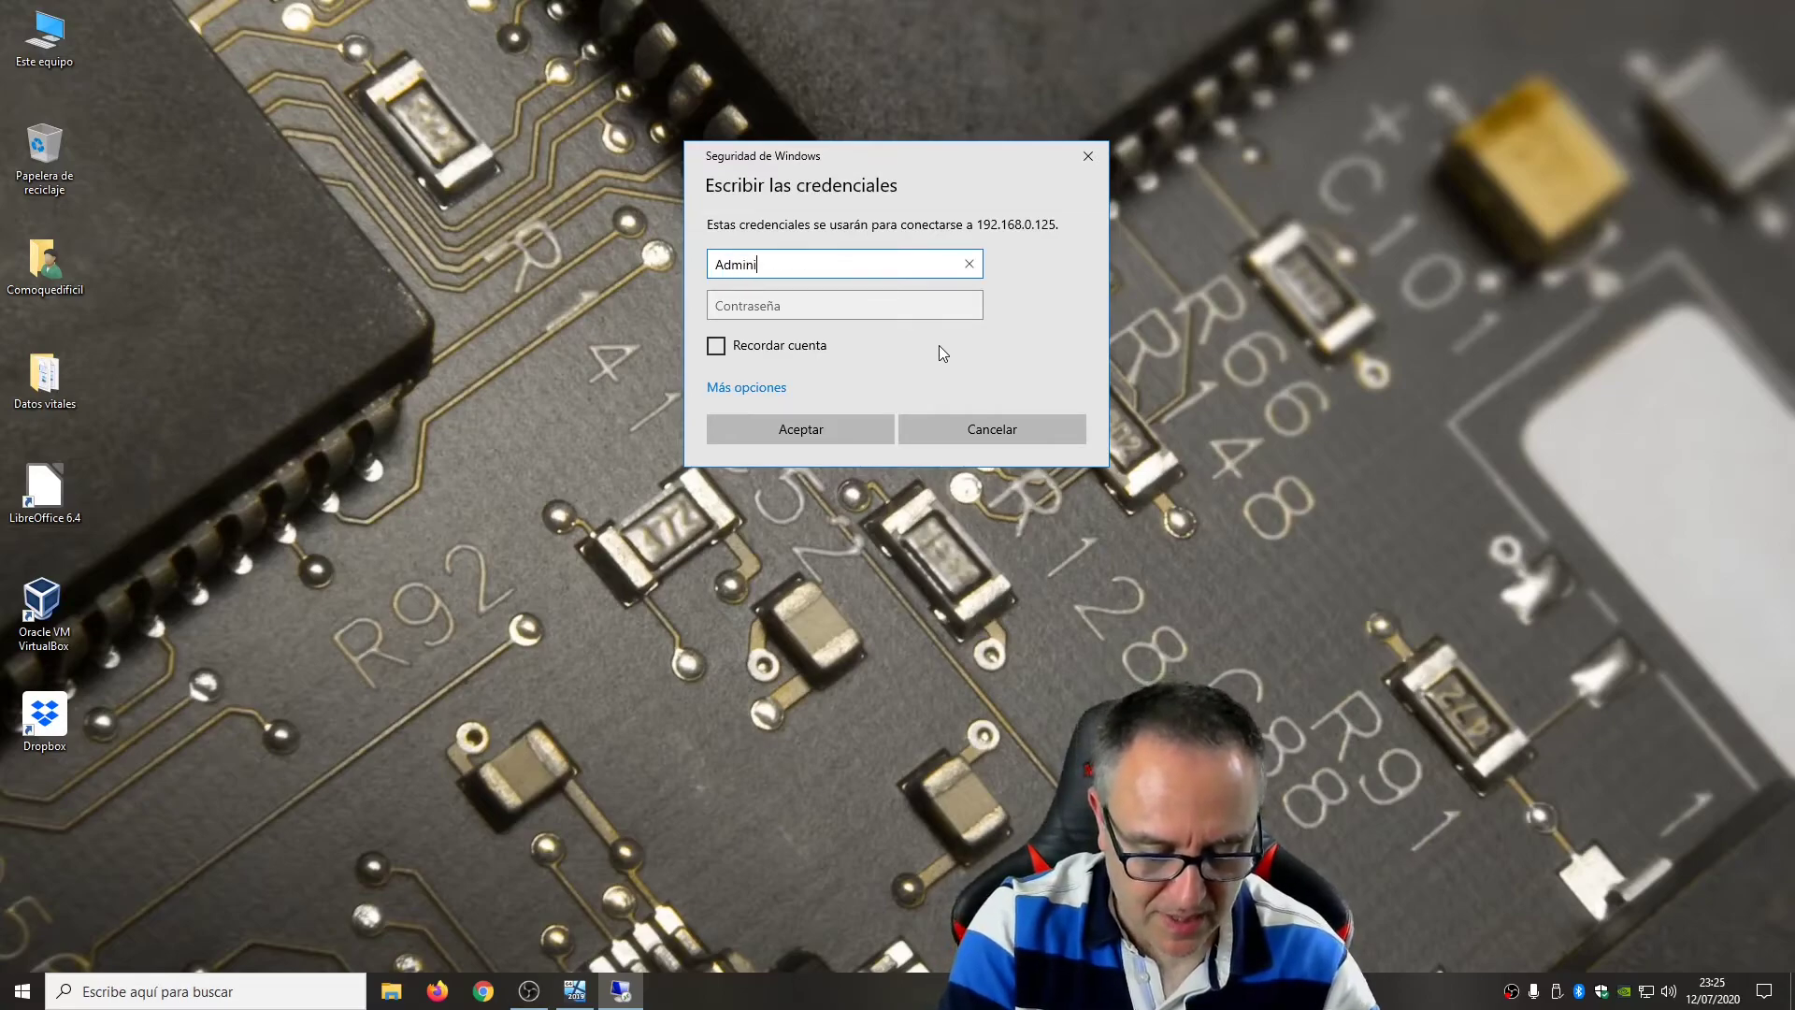
pyautogui.write('st')
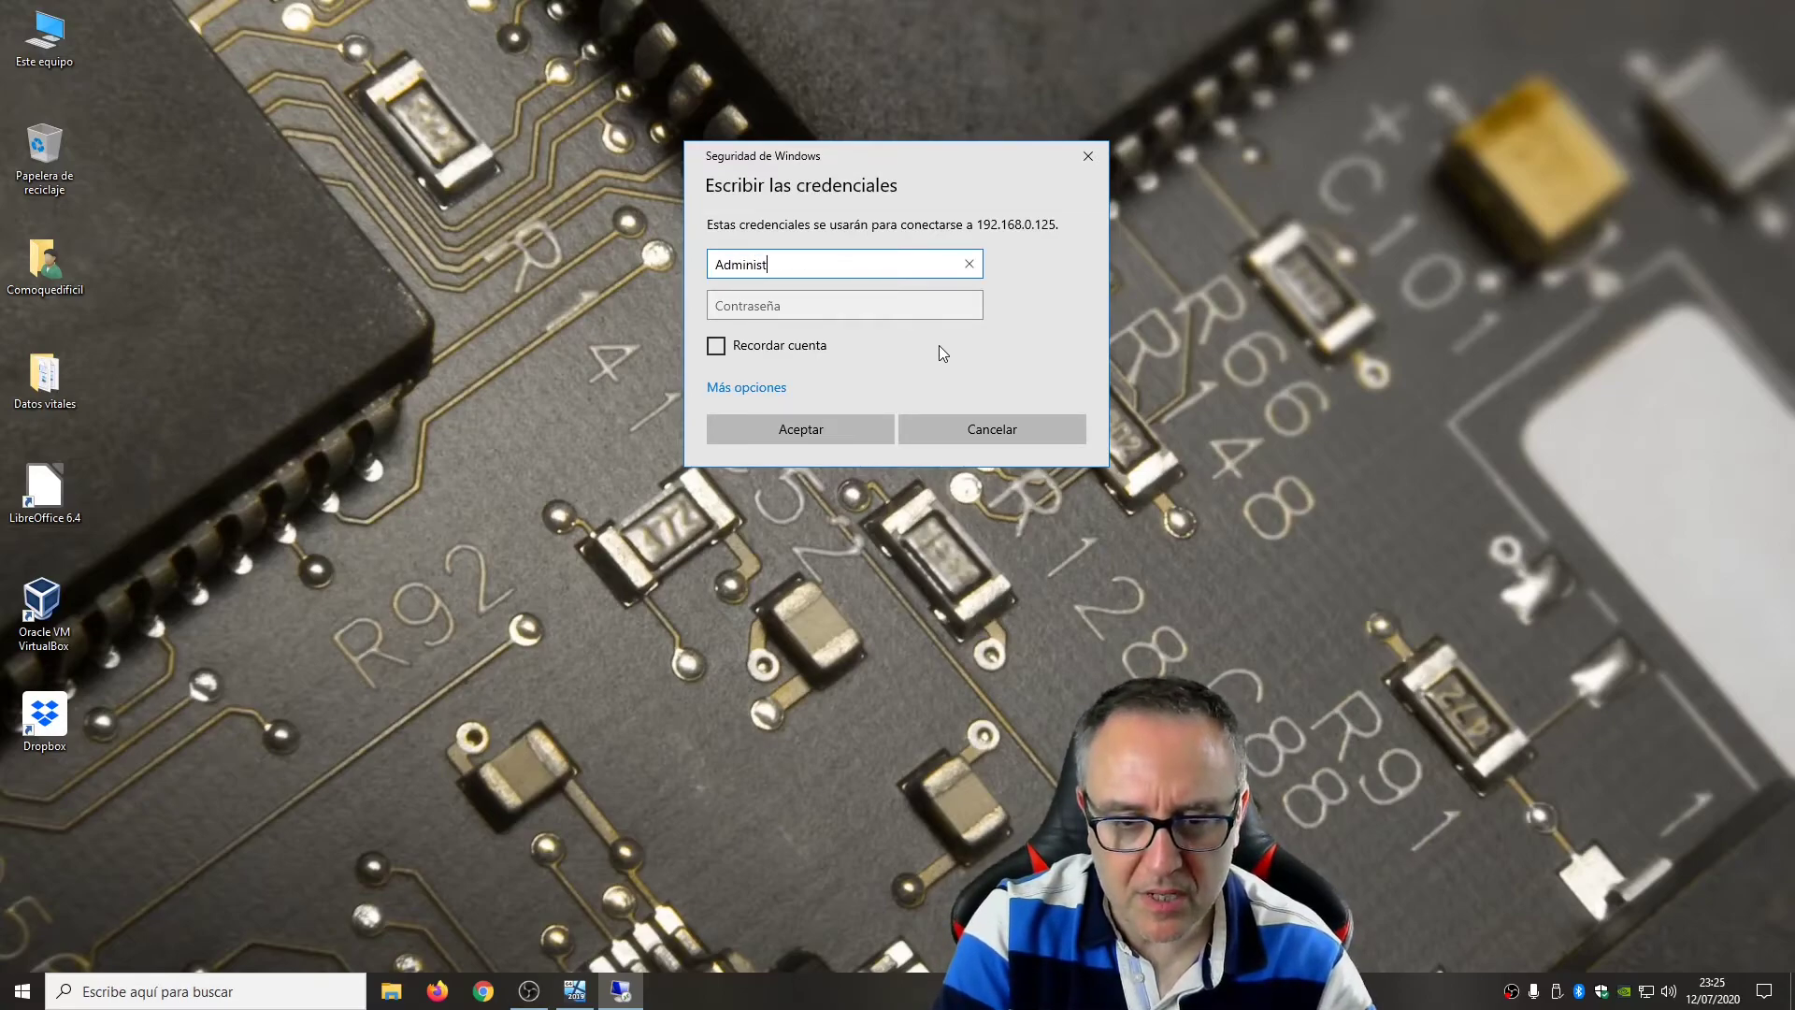
pyautogui.press('BackSpace')
pyautogui.press('BackSpace')
pyautogui.write('strador')
pyautogui.press('Tab')
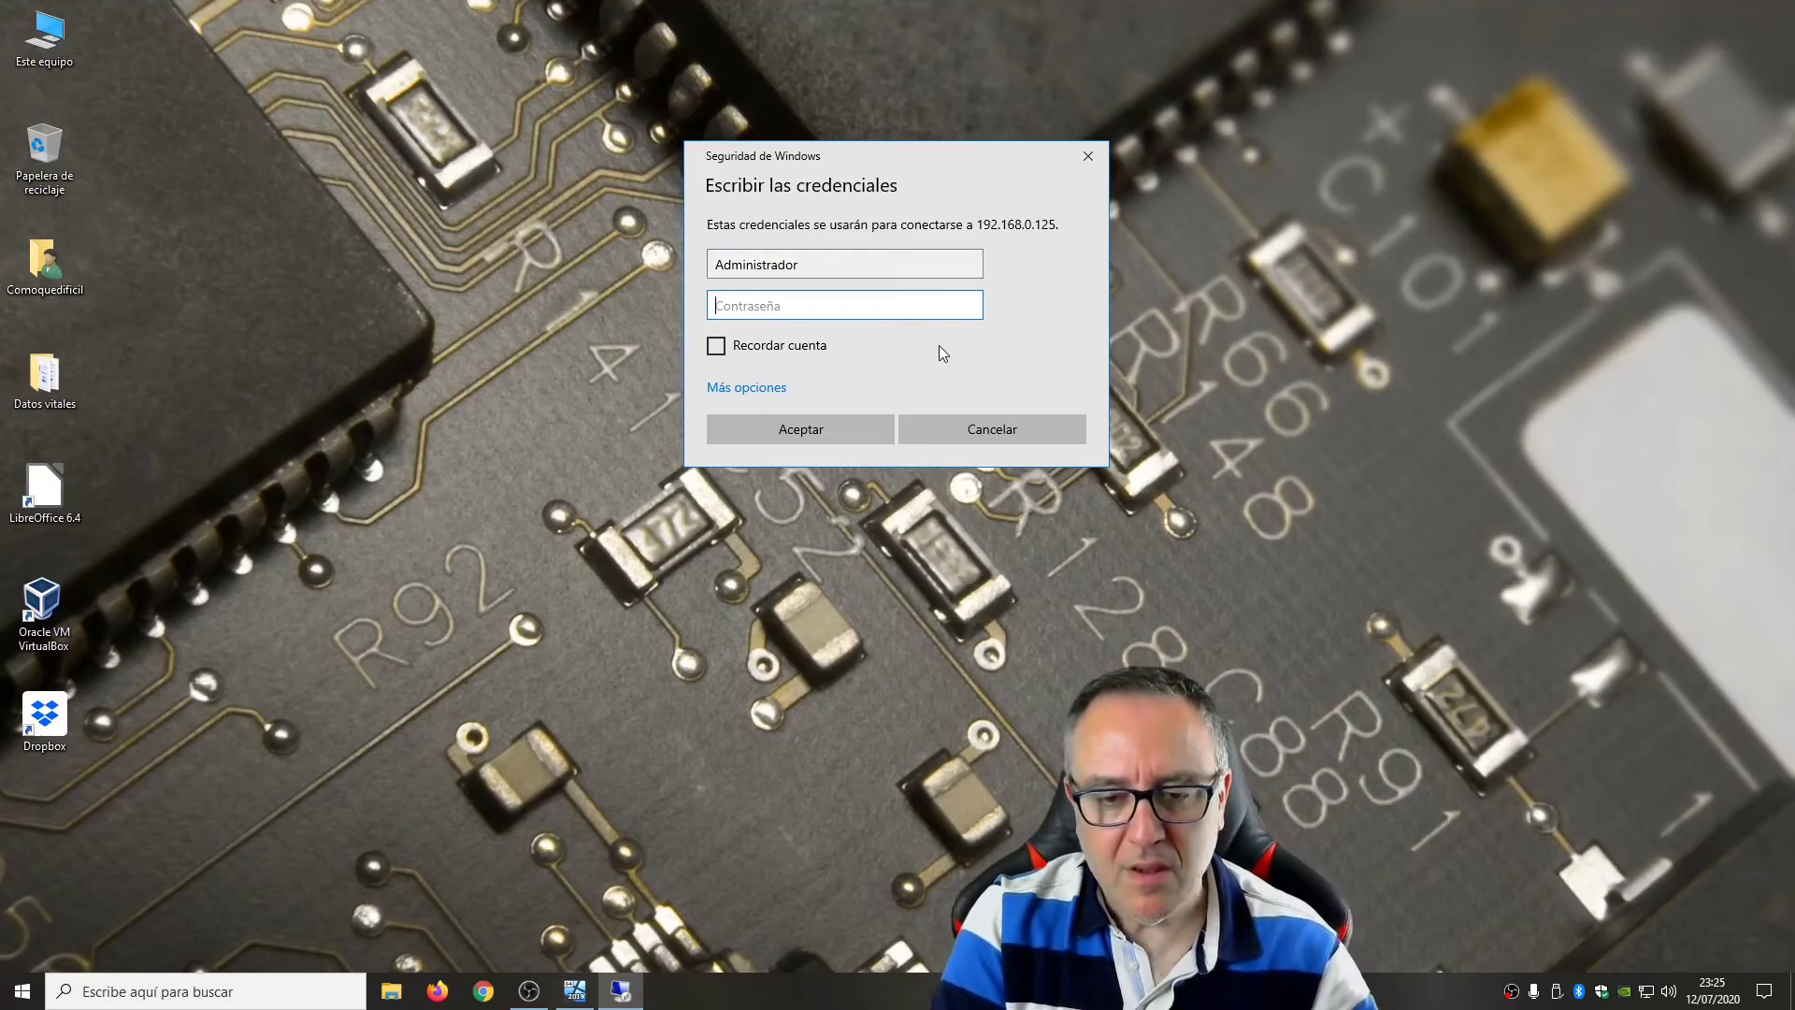
pyautogui.write('•••••••••••')
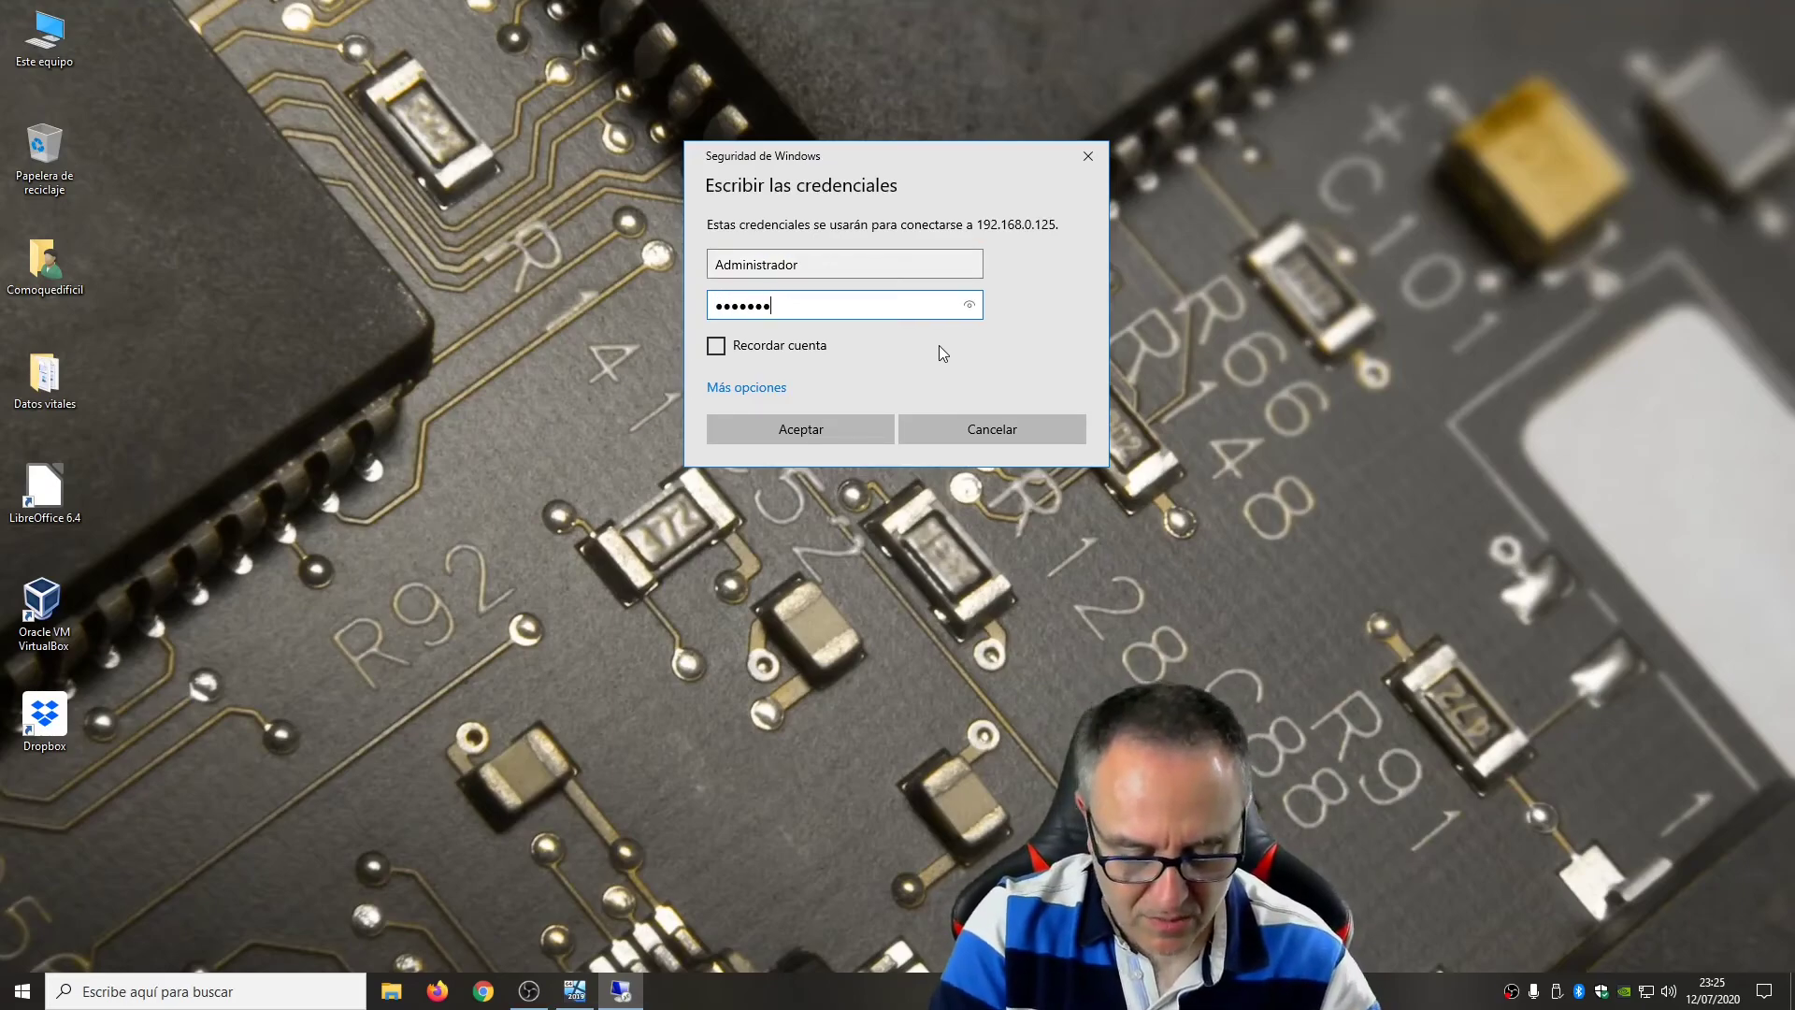
pyautogui.write('•')
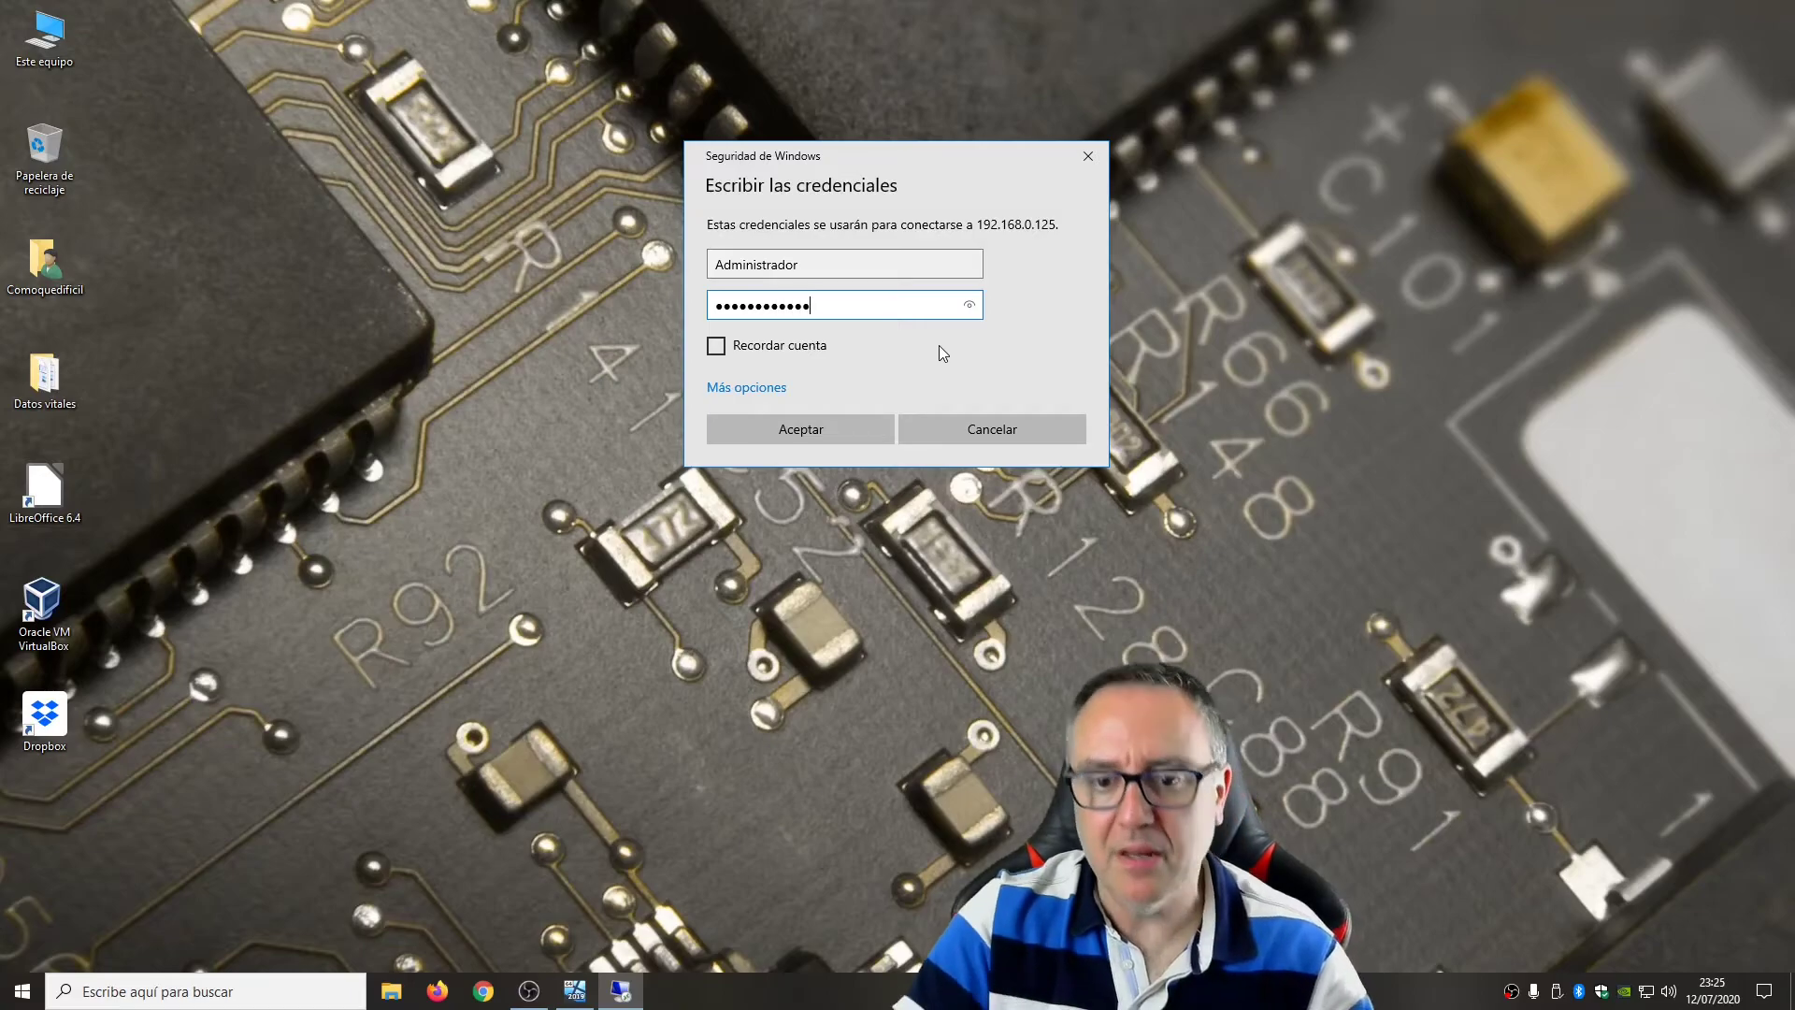
pyautogui.click(849, 424)
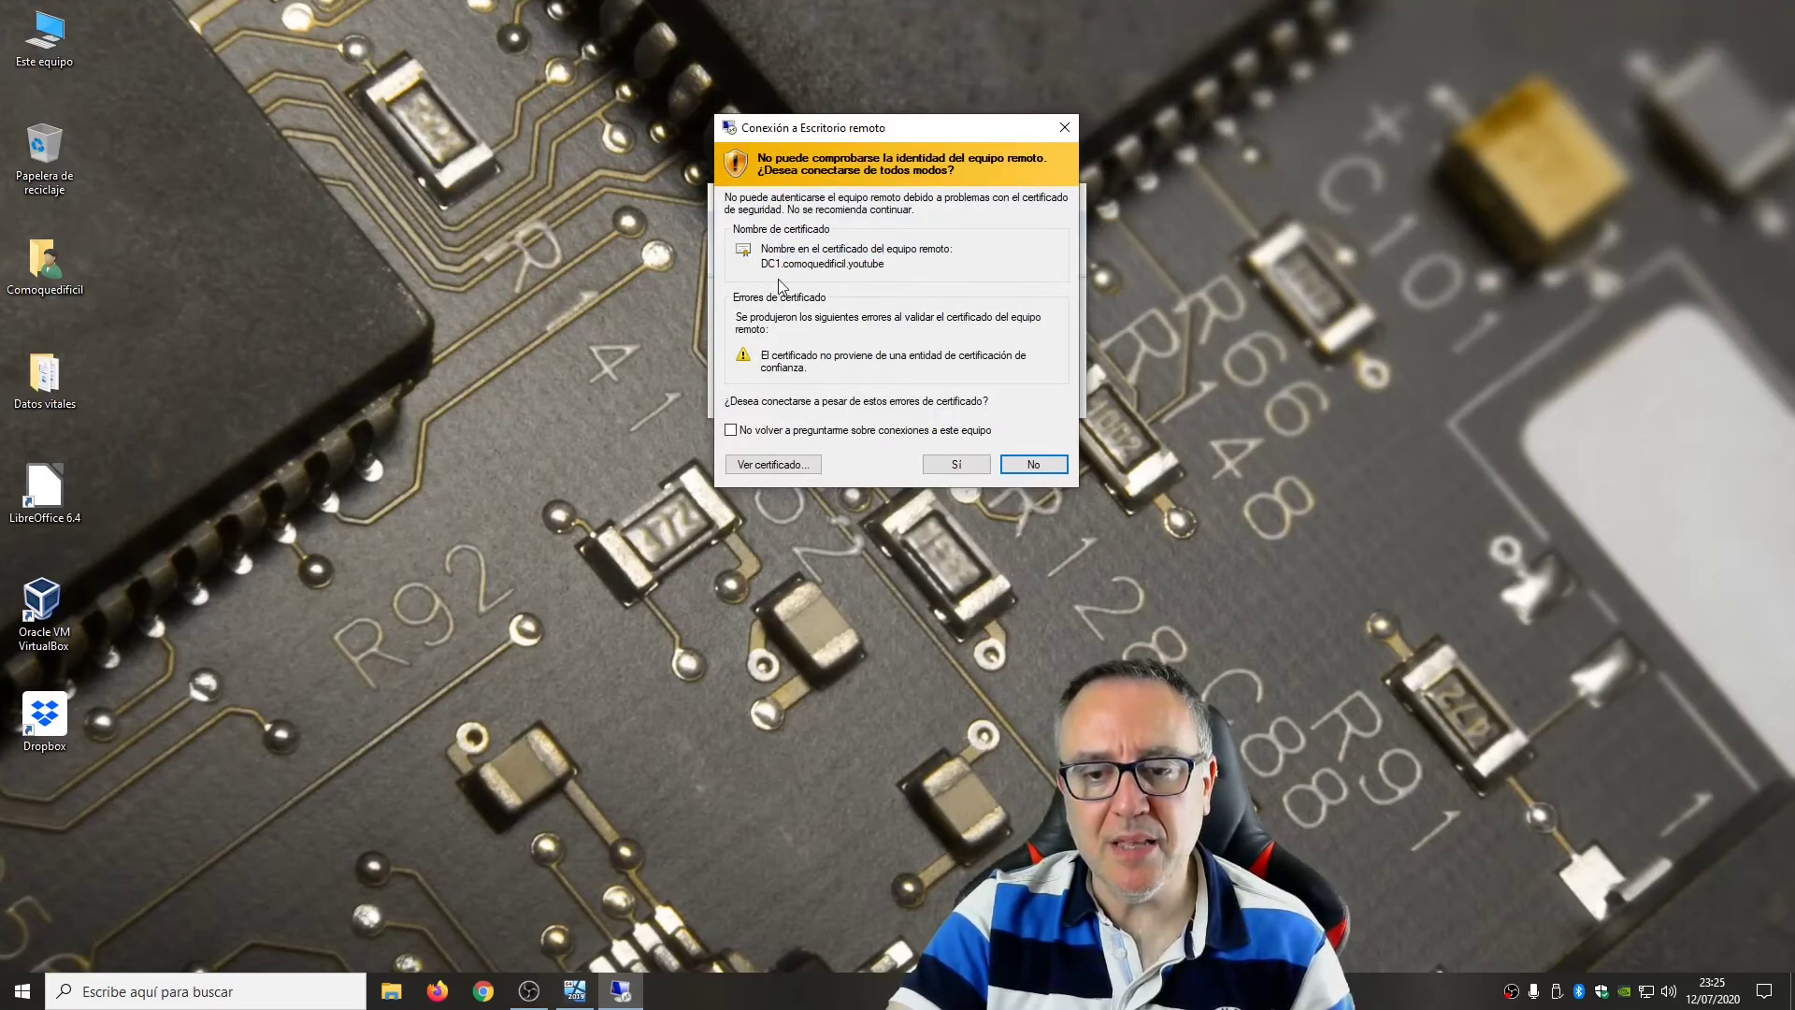
# Choose not to be asked again about connections to this computer and accept connecting despite the certificate errors.
pyautogui.click(772, 431)
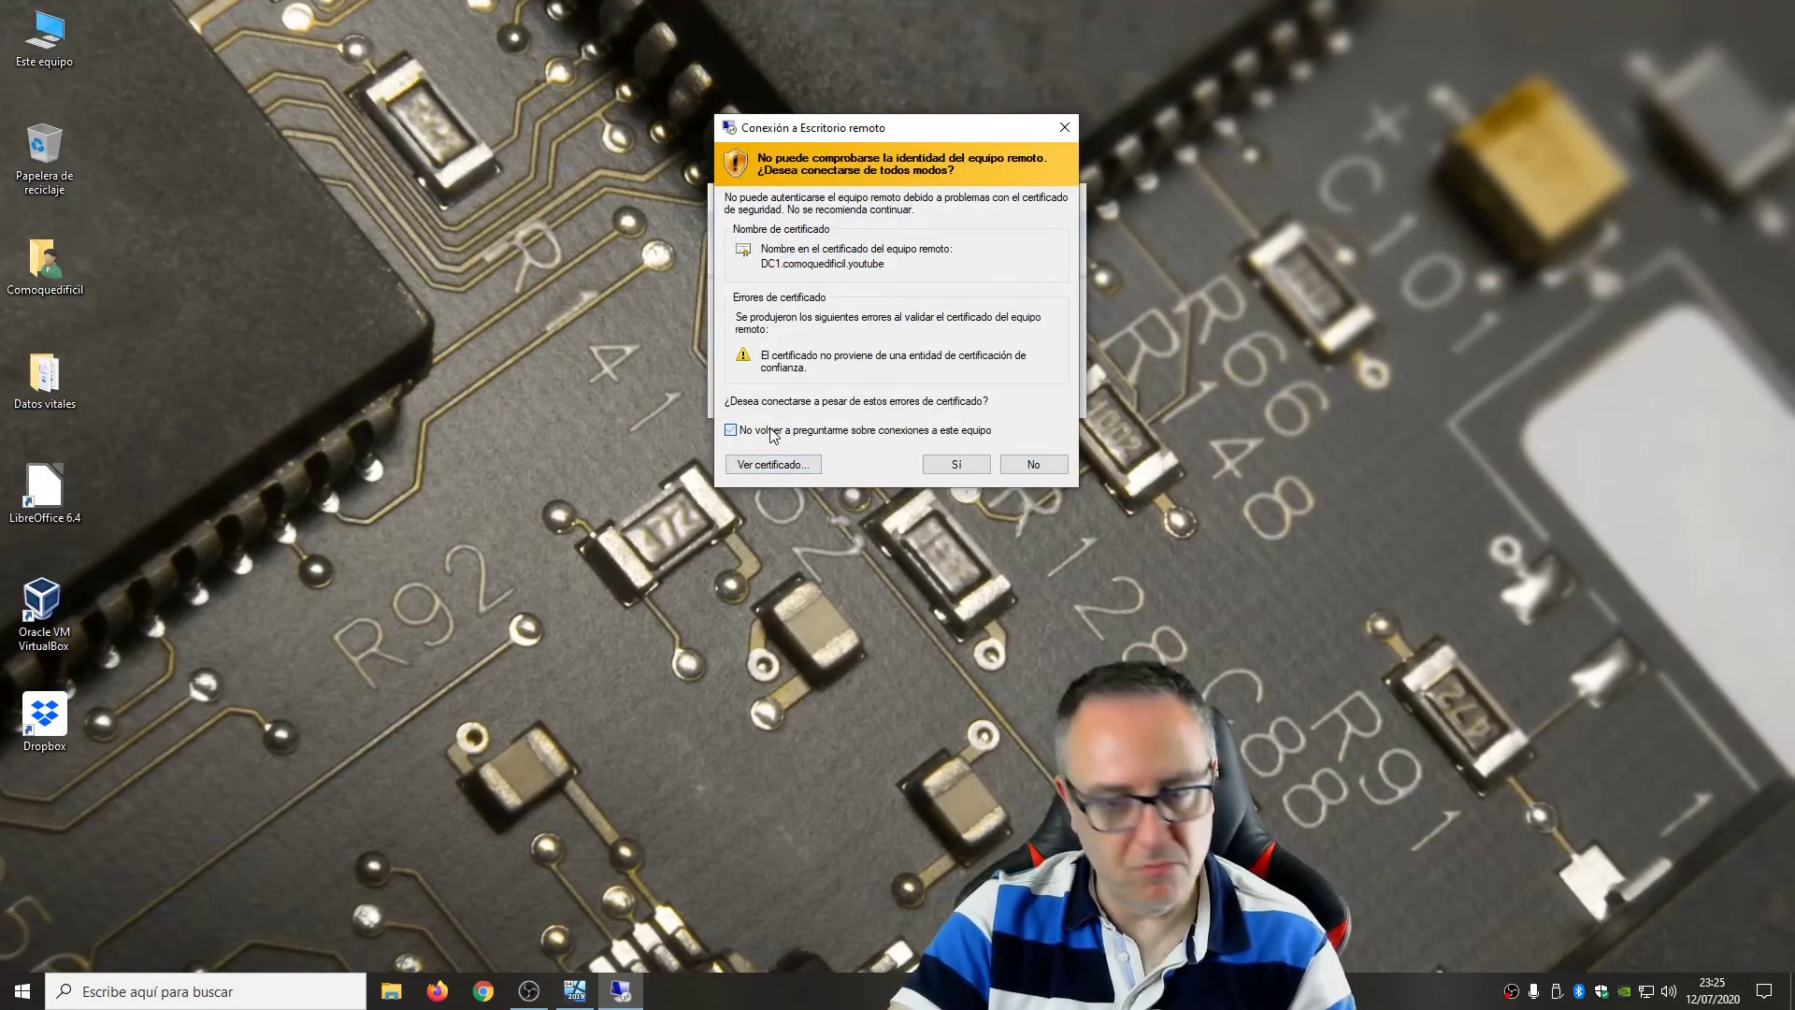
pyautogui.click(967, 464)
pyautogui.click(966, 464)
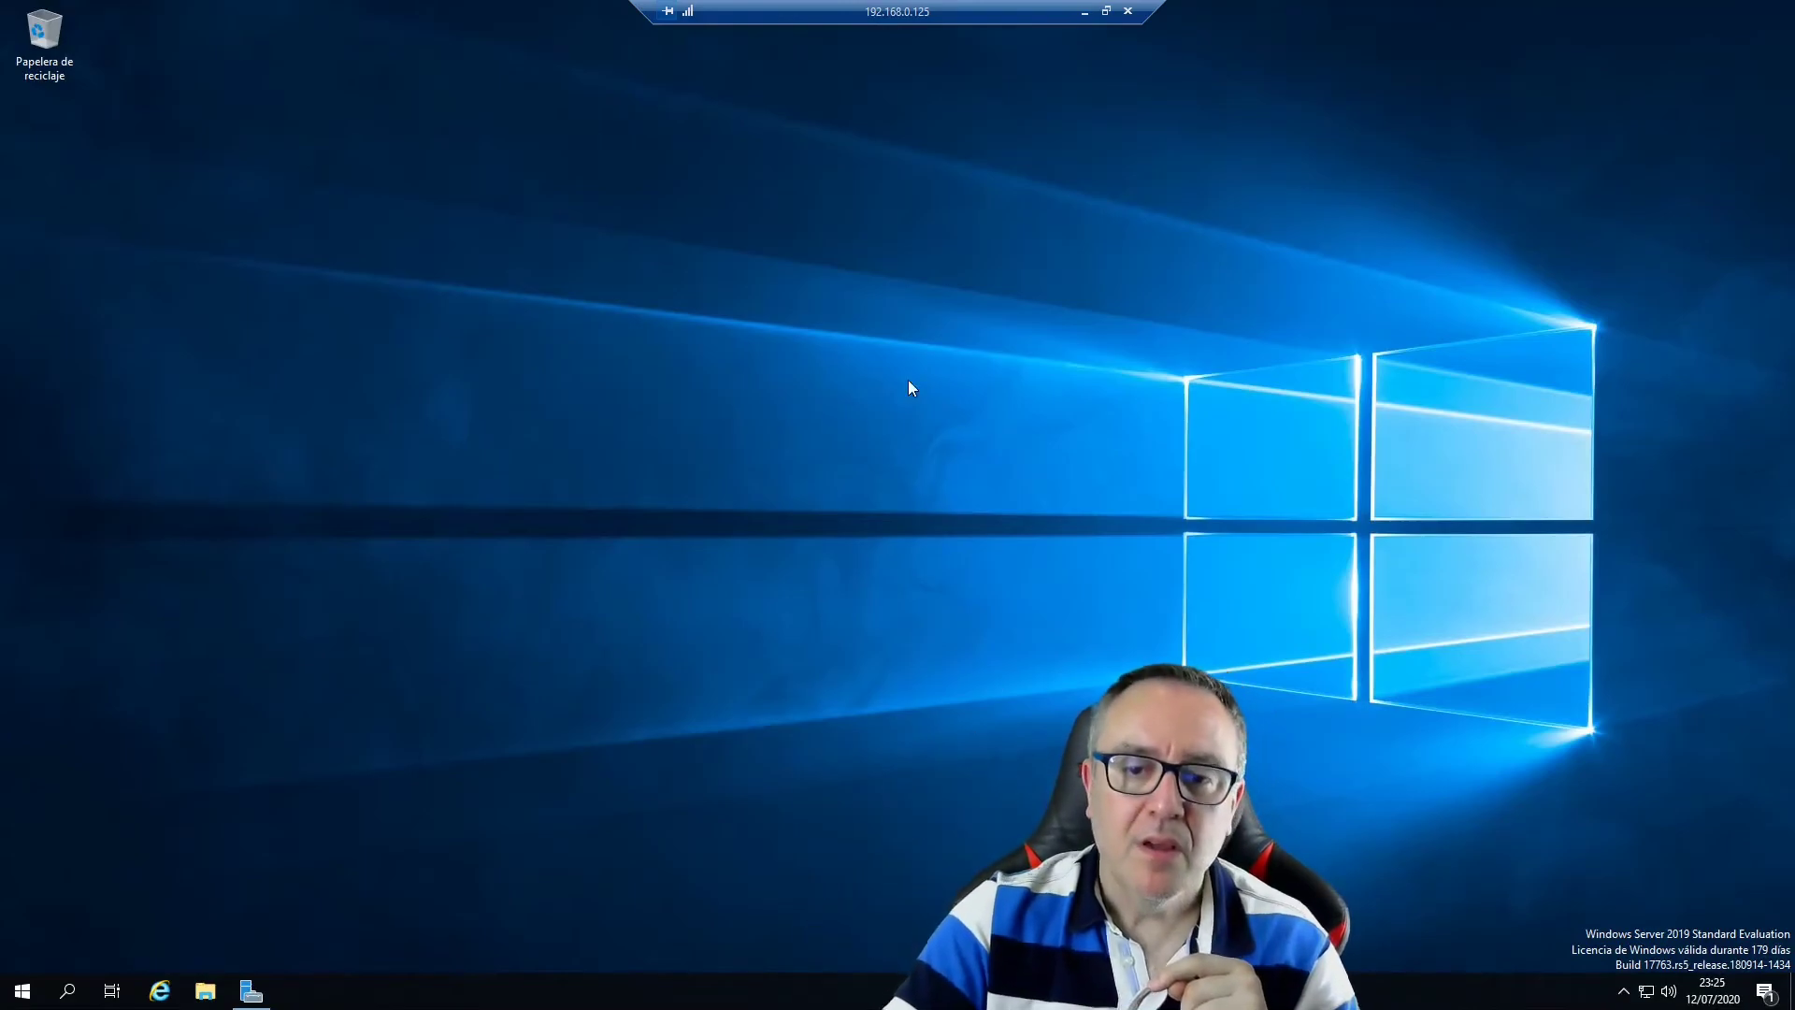
# Minimize the remote session and bring it back, then open Server Manager in it as a non-maximized window.
pyautogui.click(1084, 13)
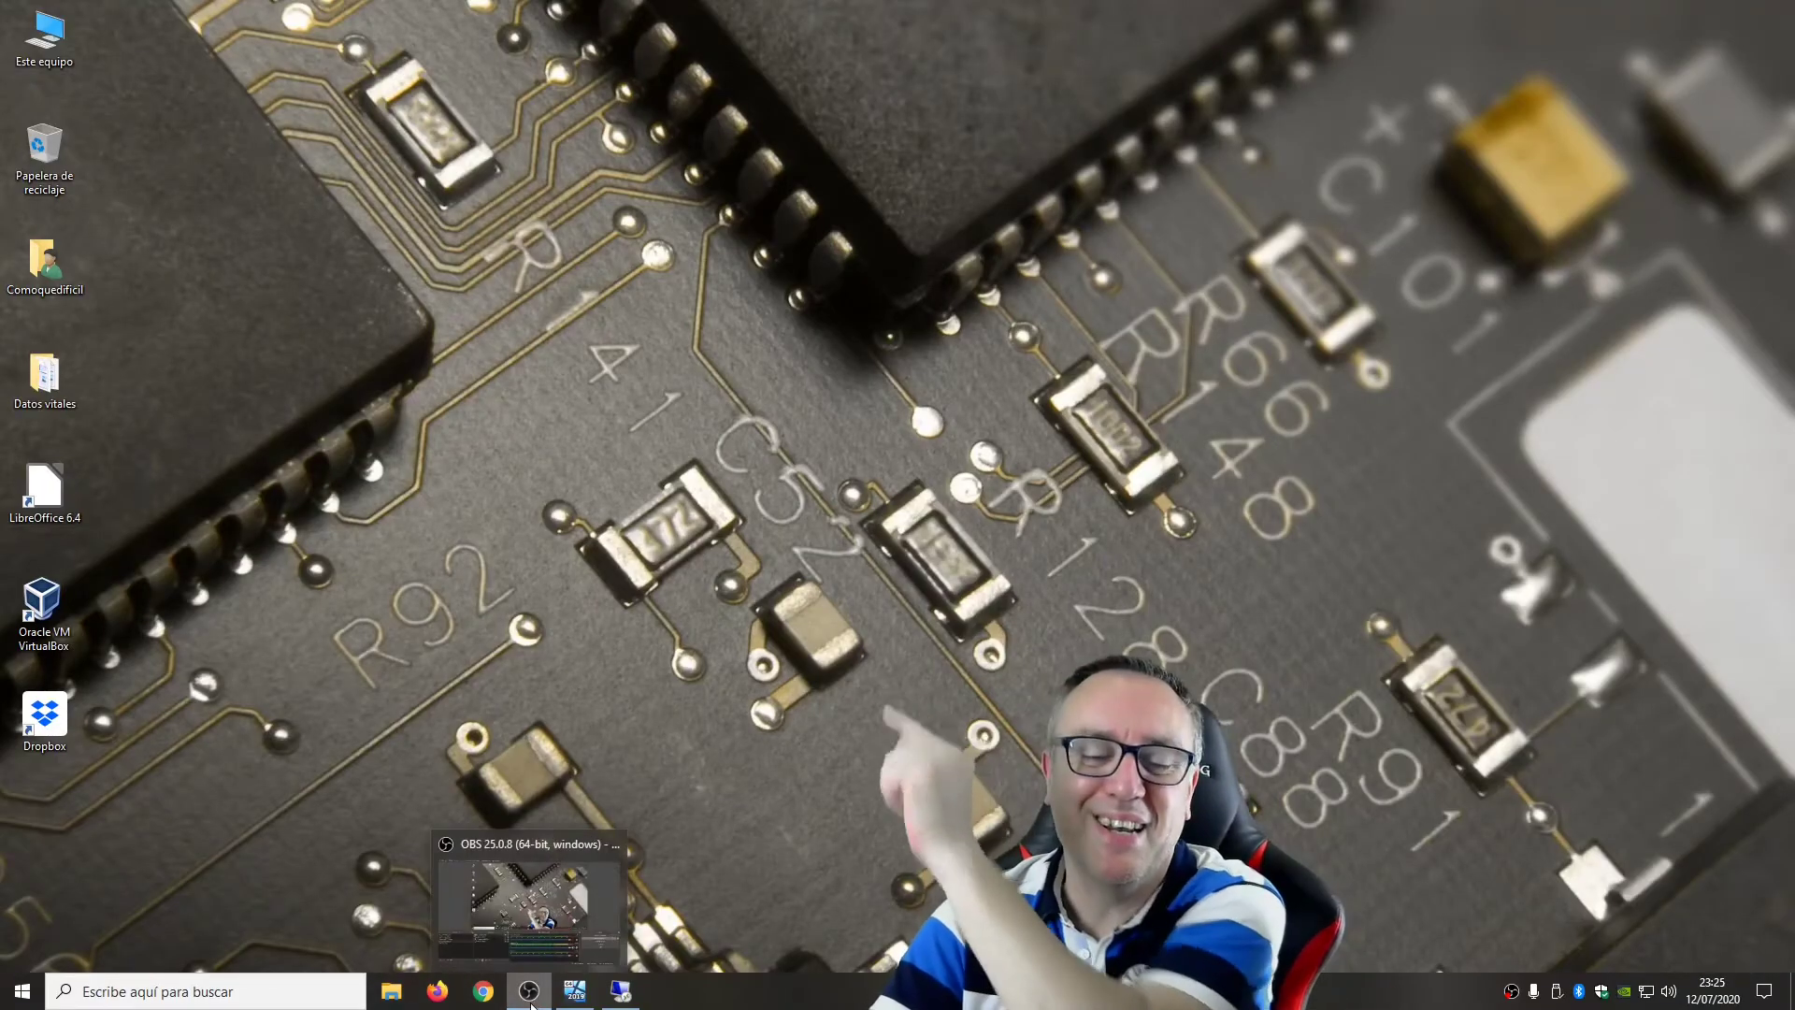
pyautogui.click(620, 1005)
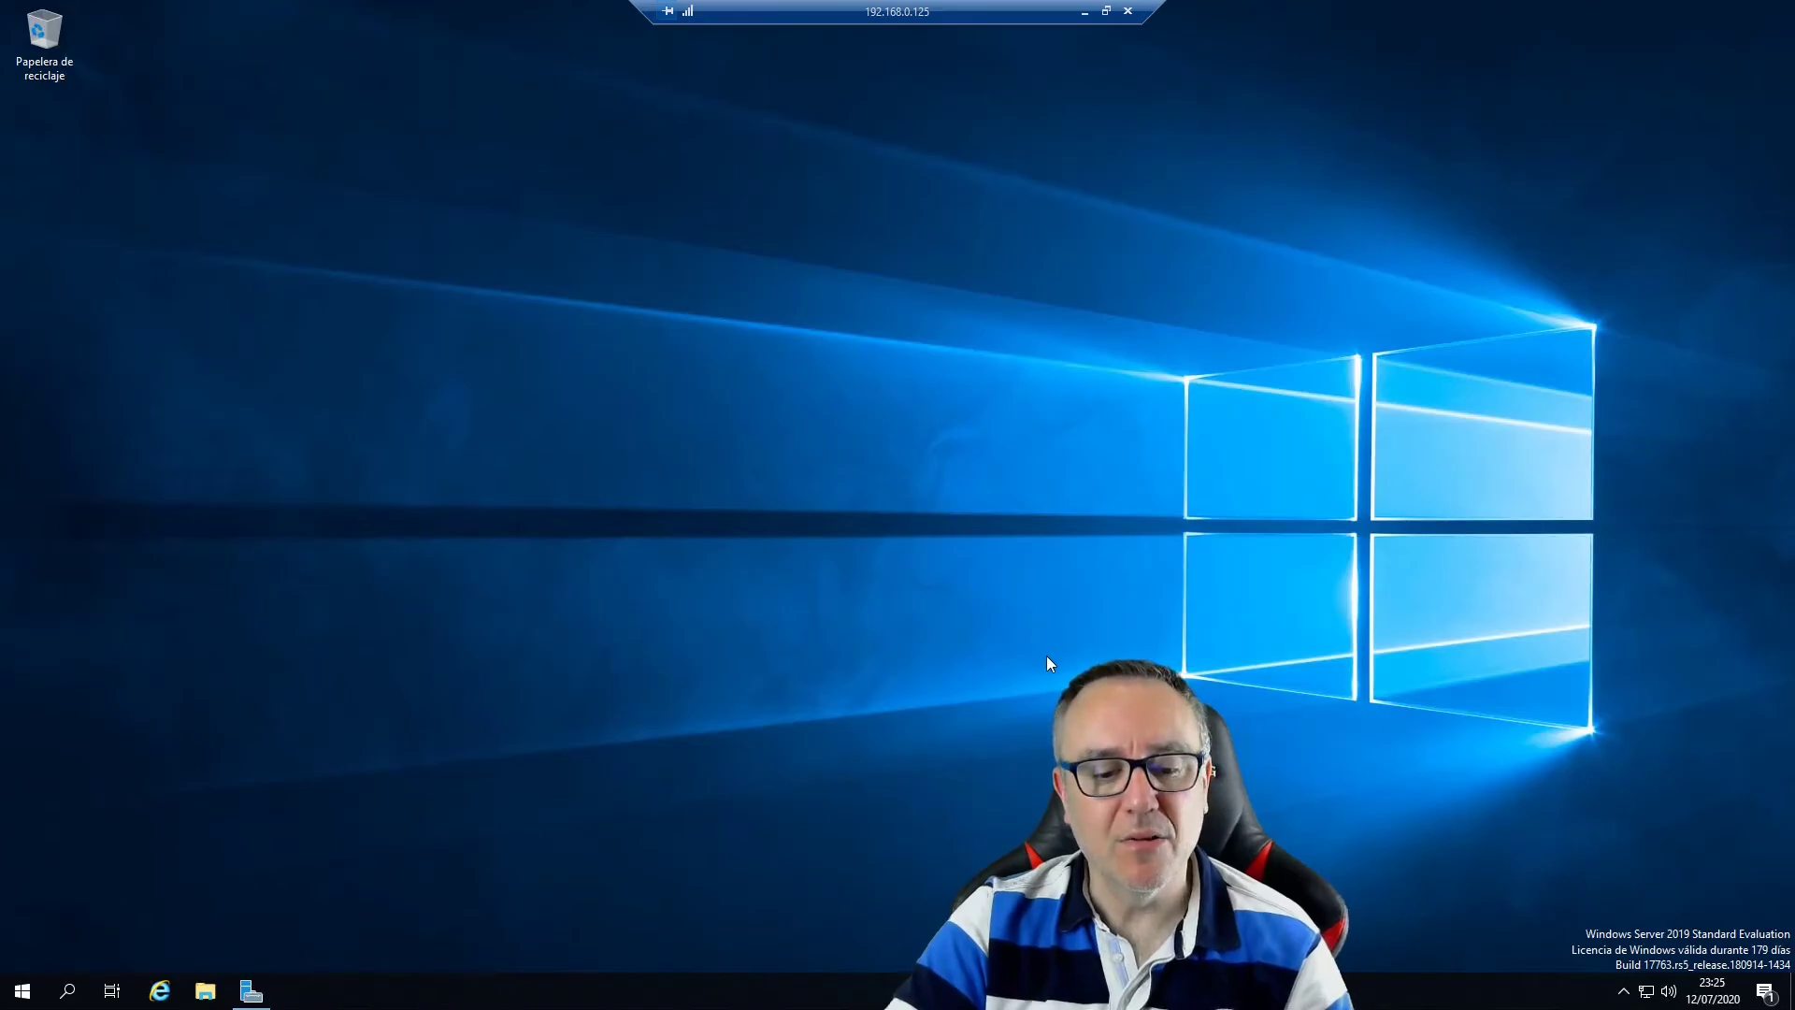
pyautogui.click(251, 993)
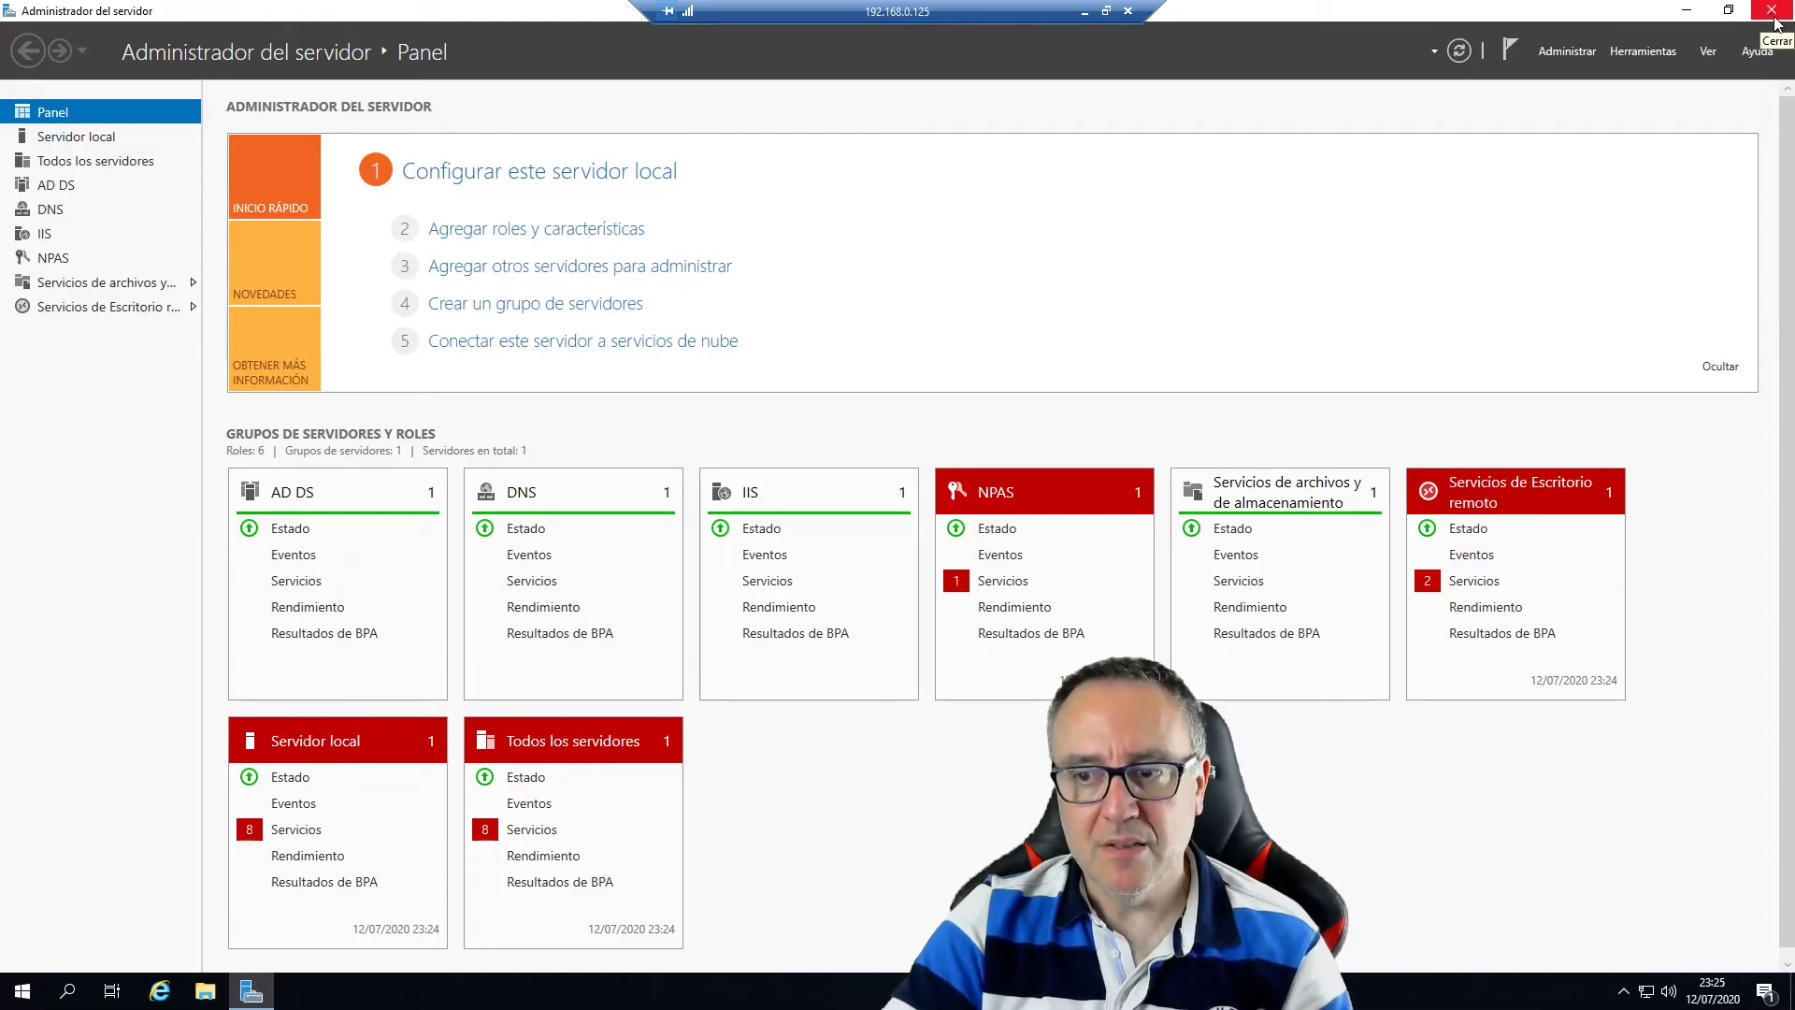
pyautogui.click(1728, 11)
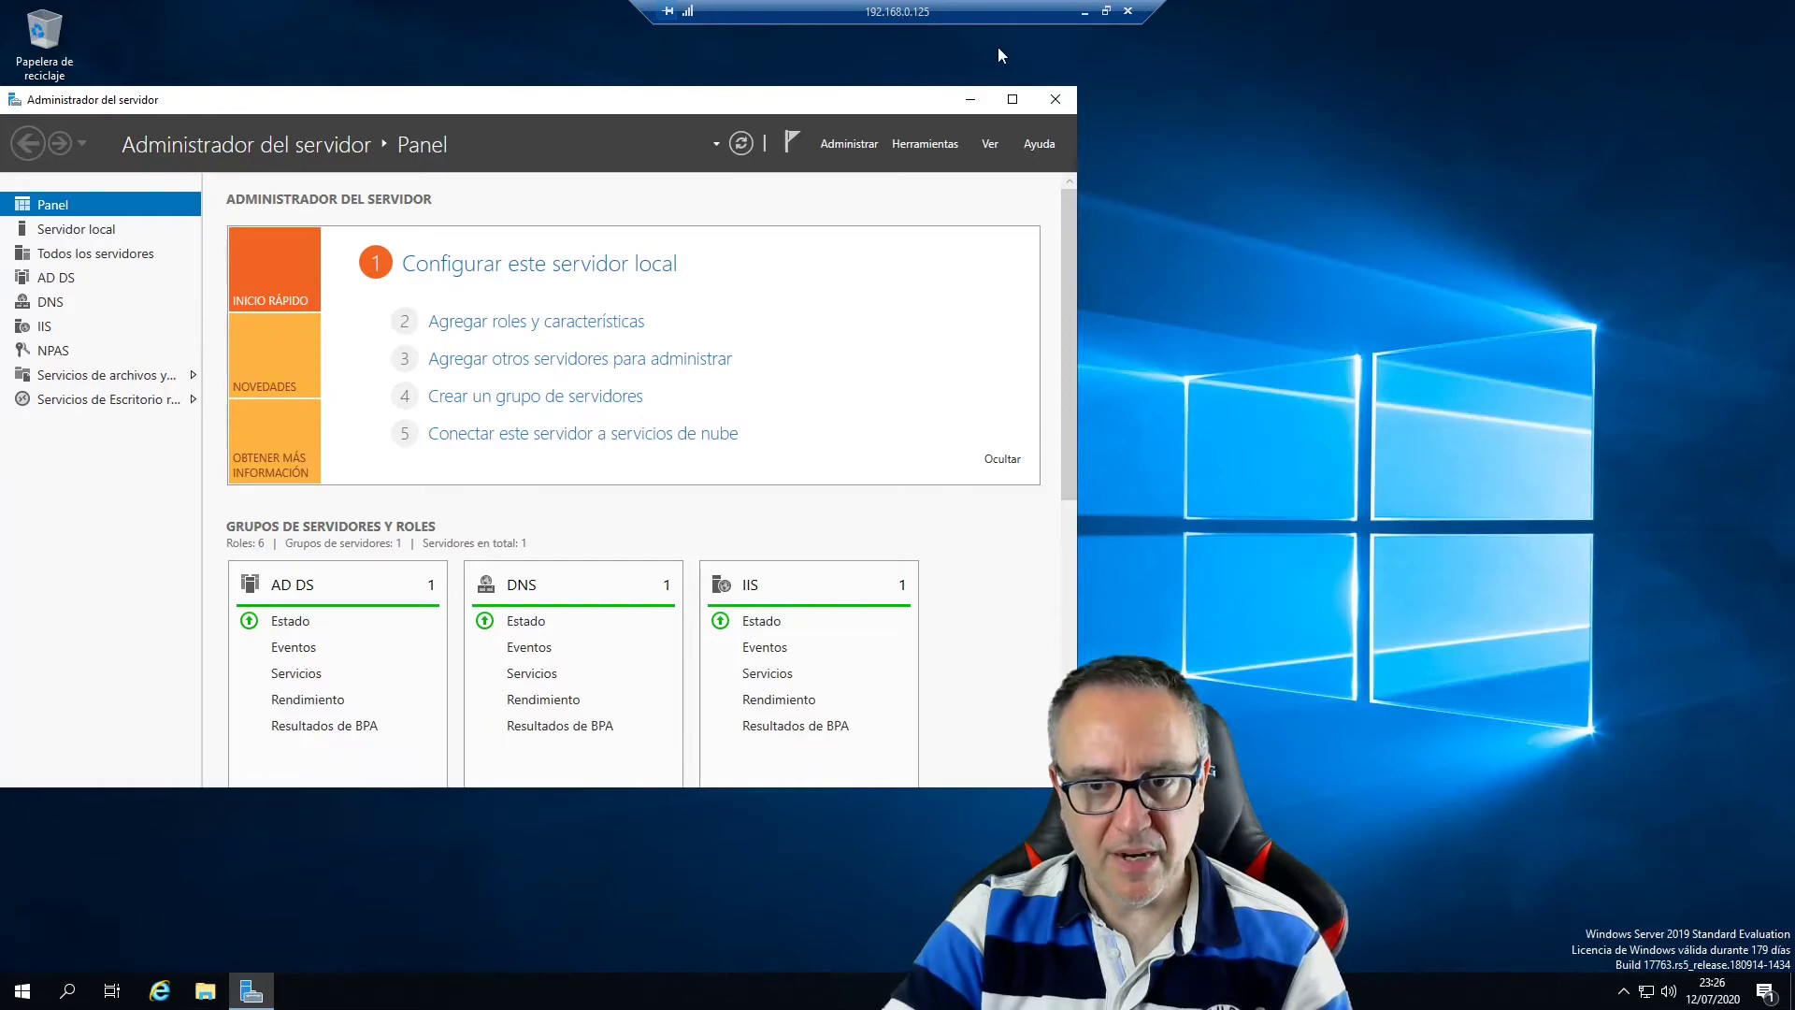
# Take the remote session out of full-screen mode, enlarge its window and move it to the upper right of the host desktop.
pyautogui.click(1105, 11)
pyautogui.moveTo(505, 14); pyautogui.dragTo(724, 110)
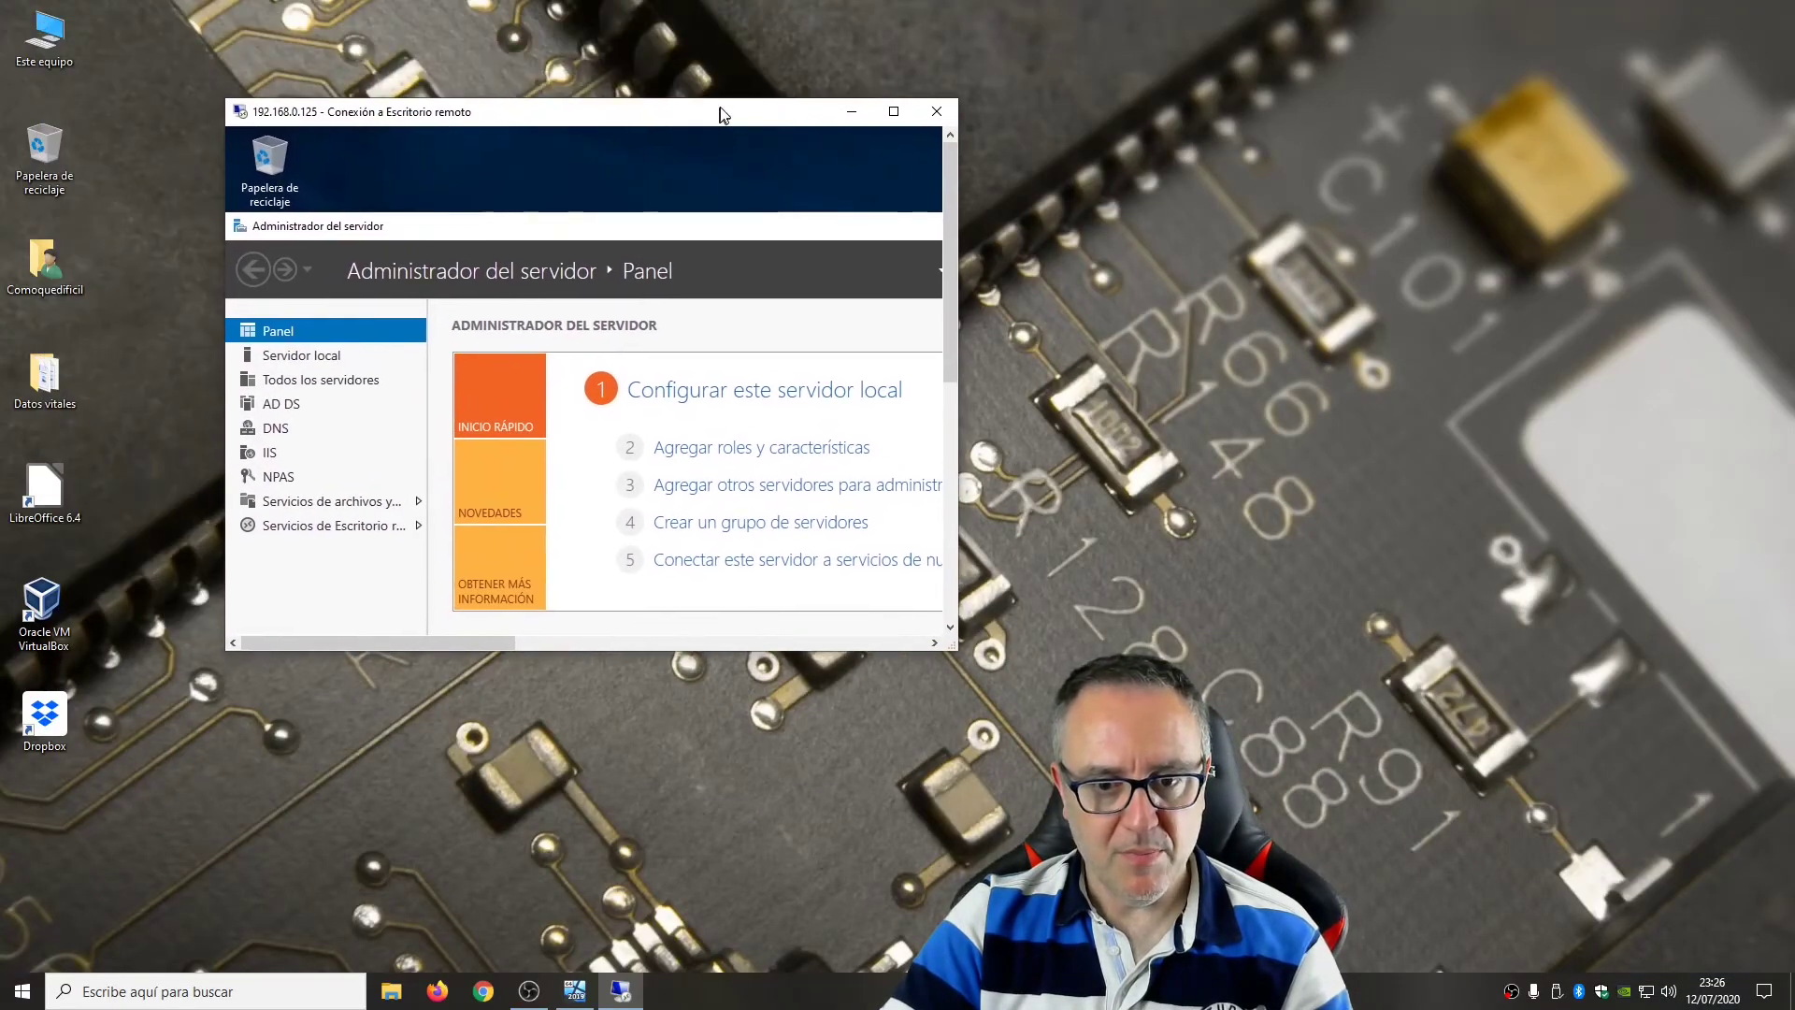
pyautogui.moveTo(956, 649); pyautogui.dragTo(1302, 749)
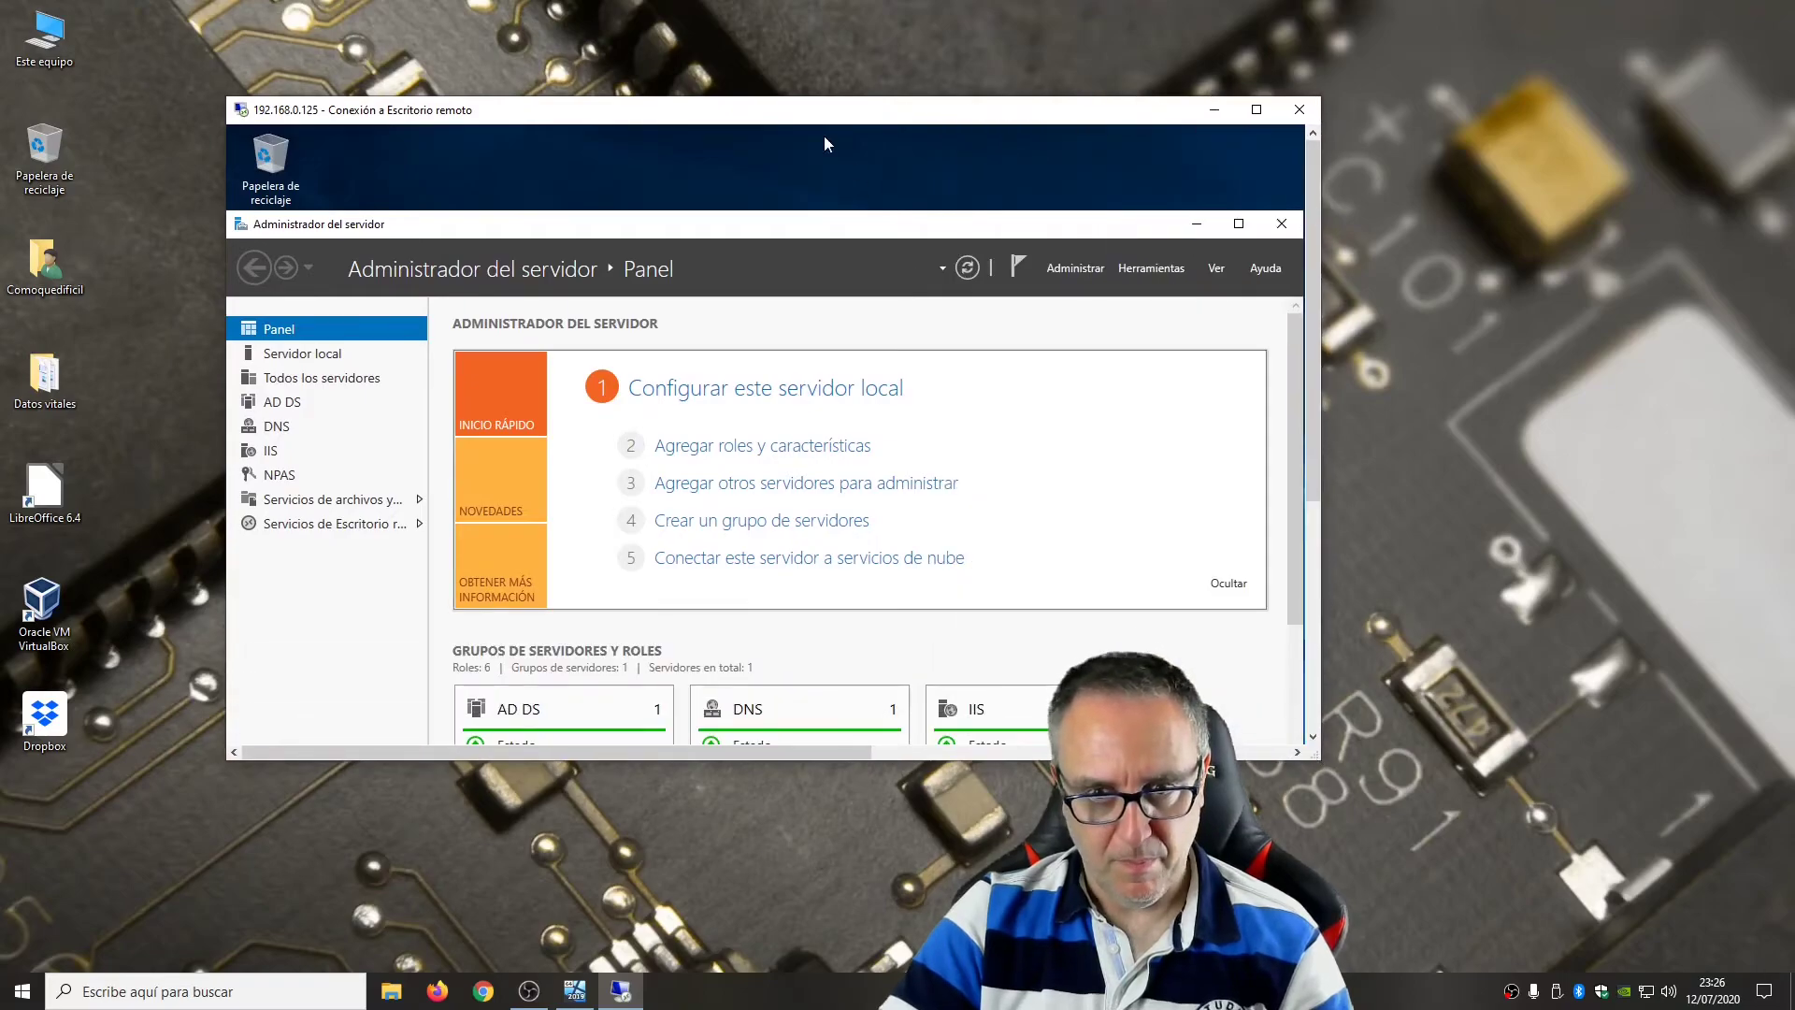
pyautogui.moveTo(820, 116); pyautogui.dragTo(1243, 49)
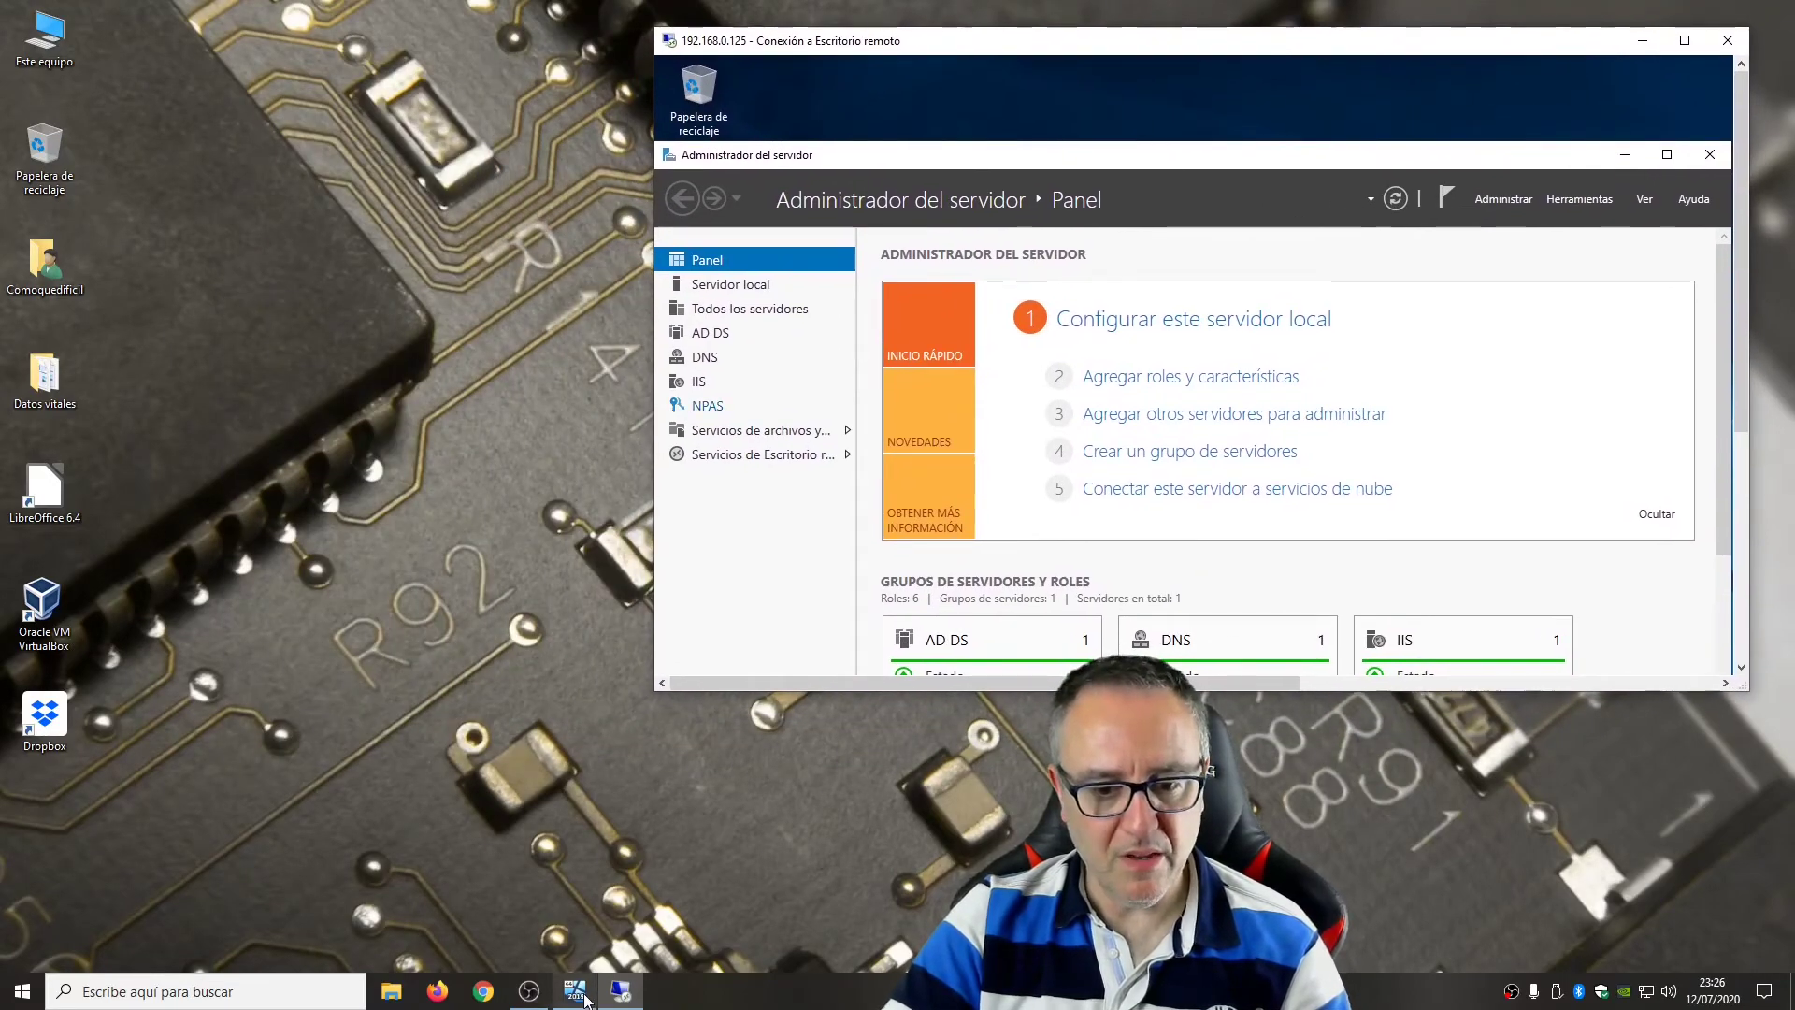
# Check the virtual machine's own window against the remote session, then close the Remote Desktop window and confirm disconnecting.
pyautogui.click(574, 991)
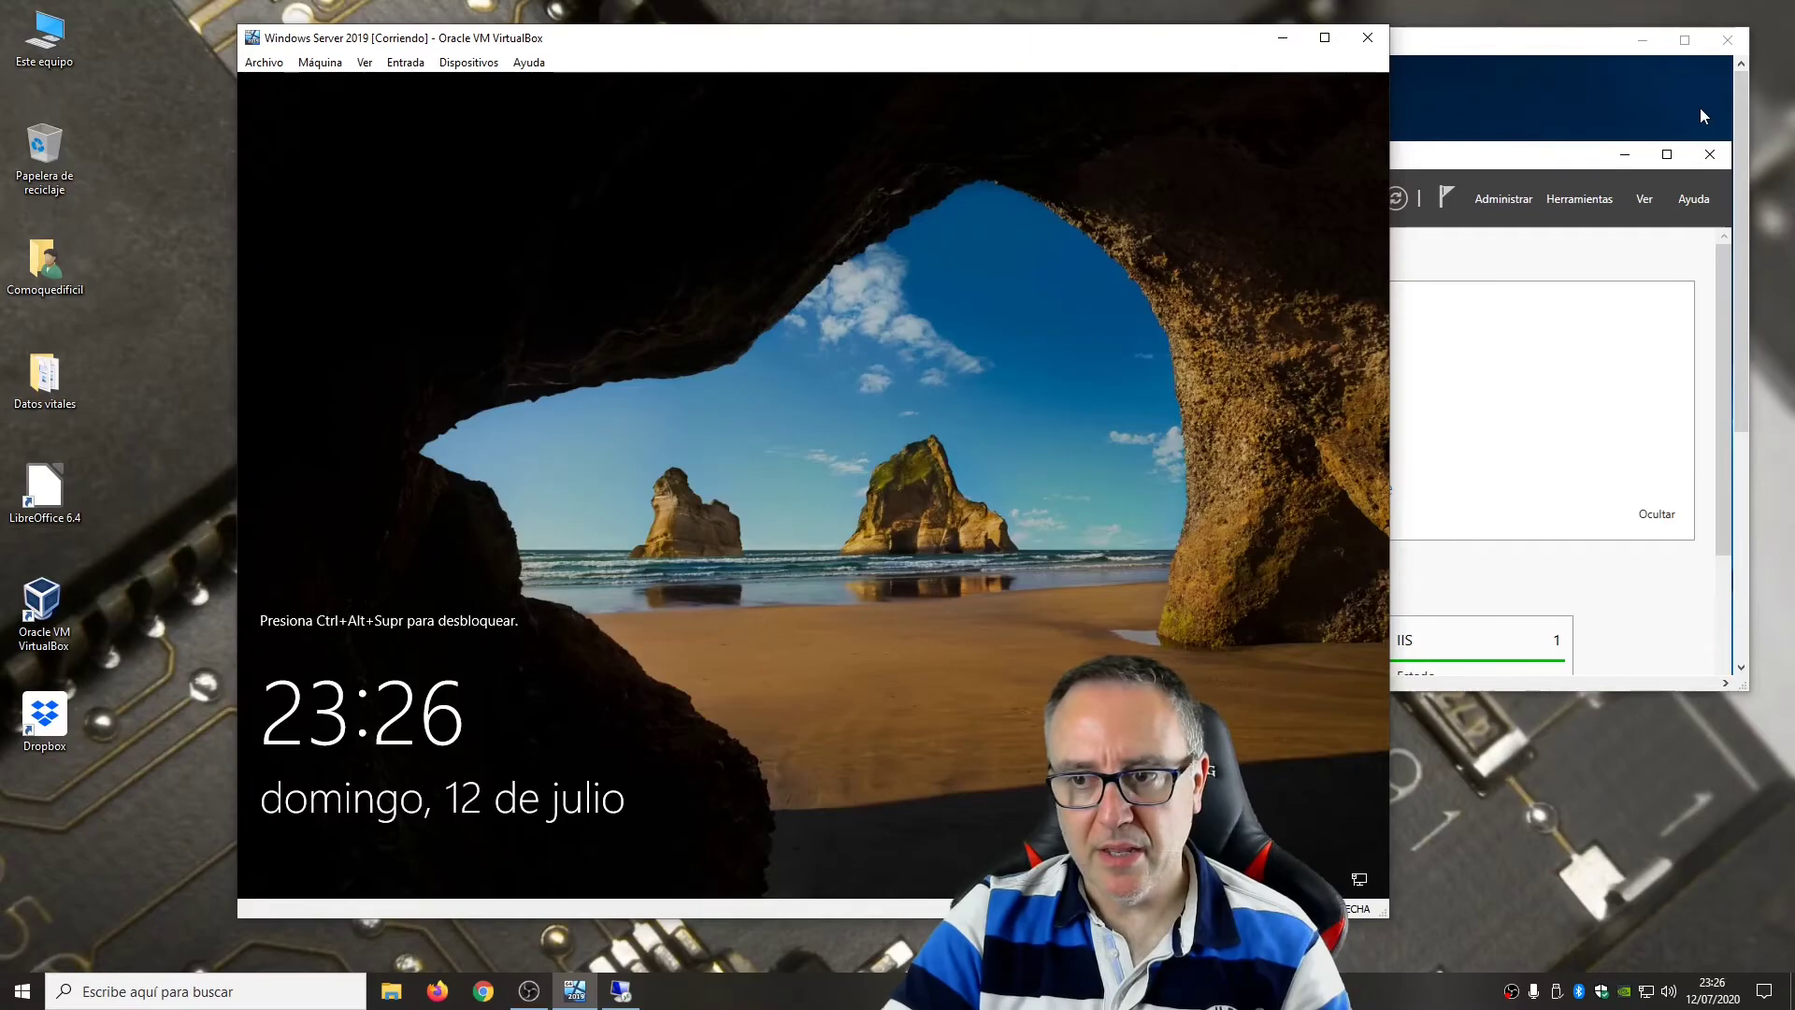
pyautogui.click(1700, 116)
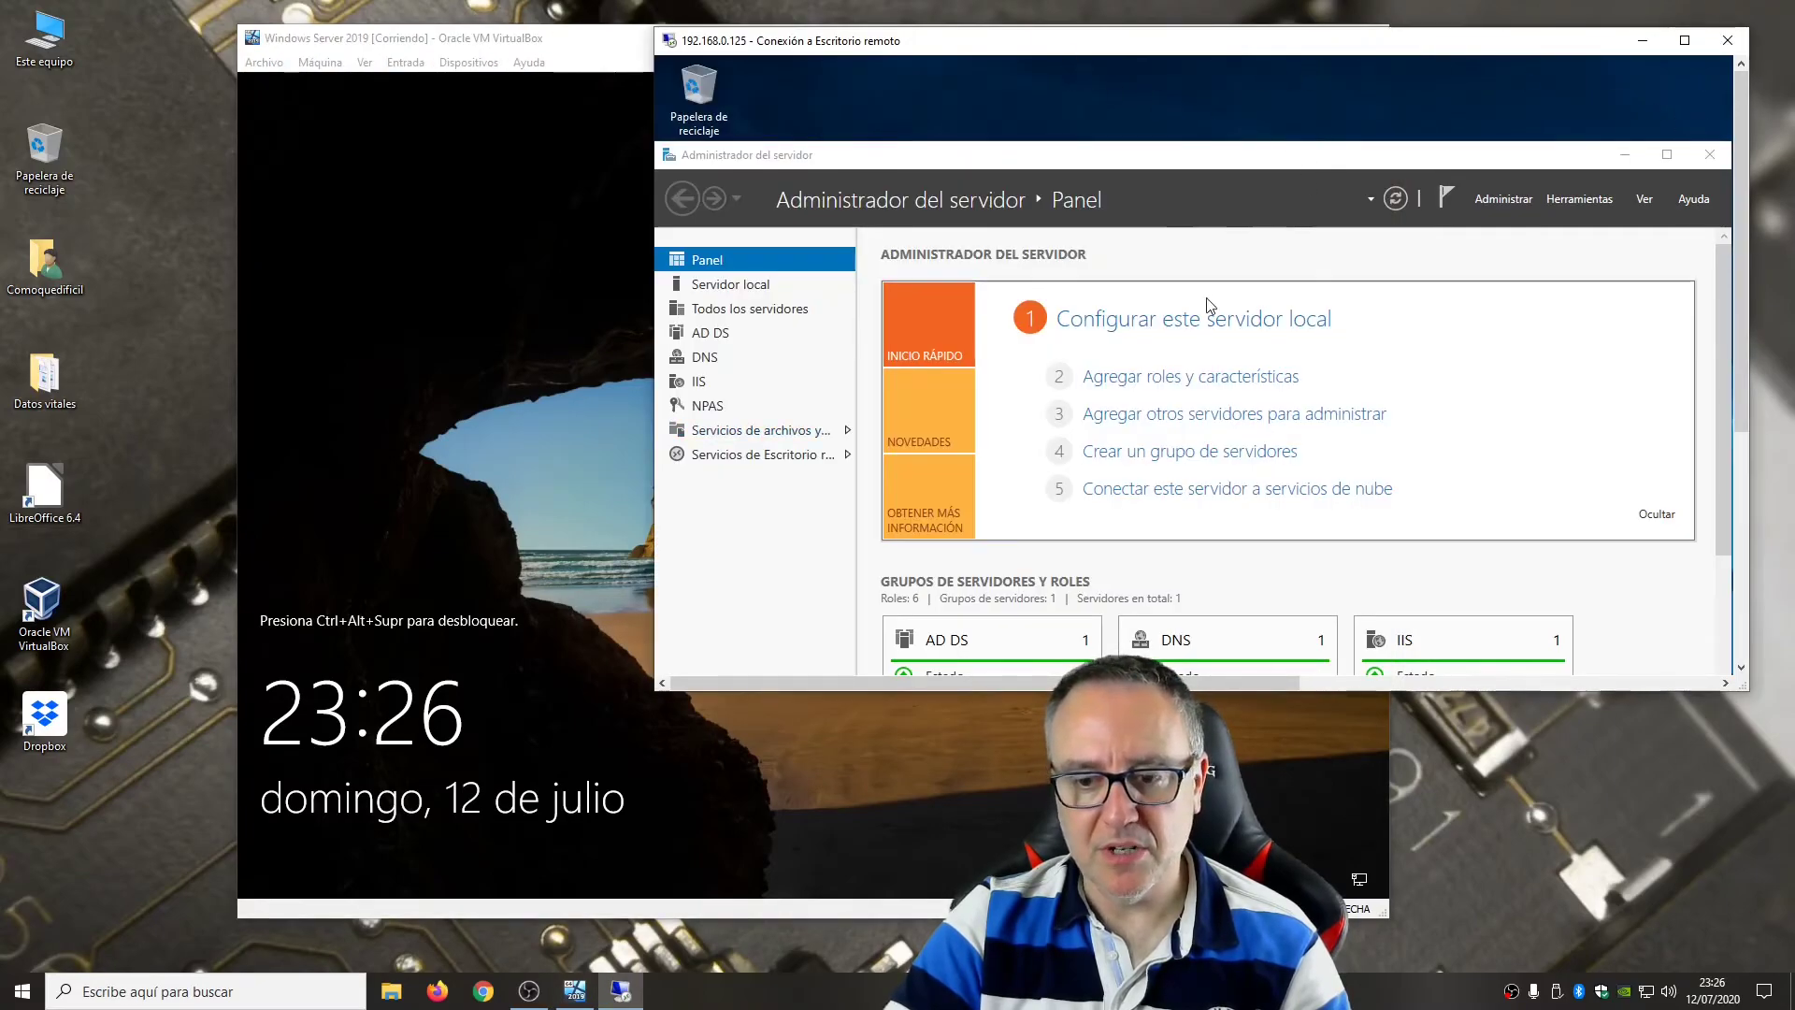
pyautogui.click(1726, 40)
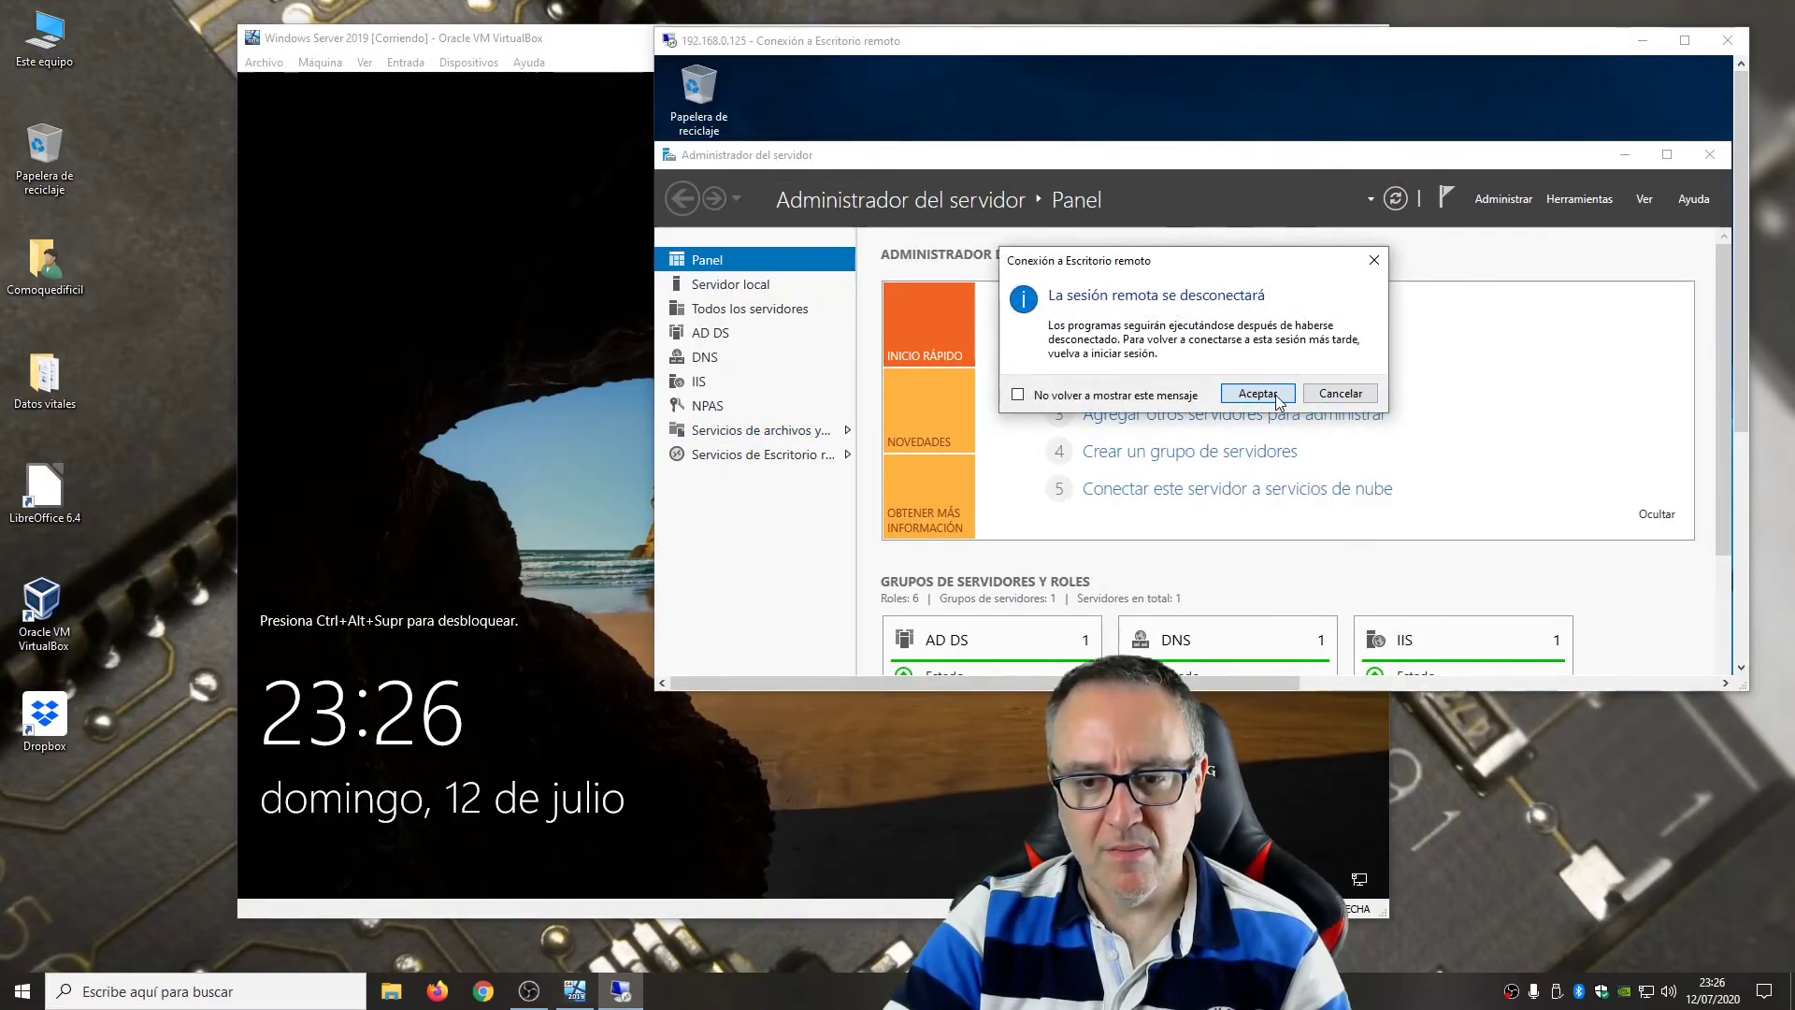
pyautogui.click(1257, 393)
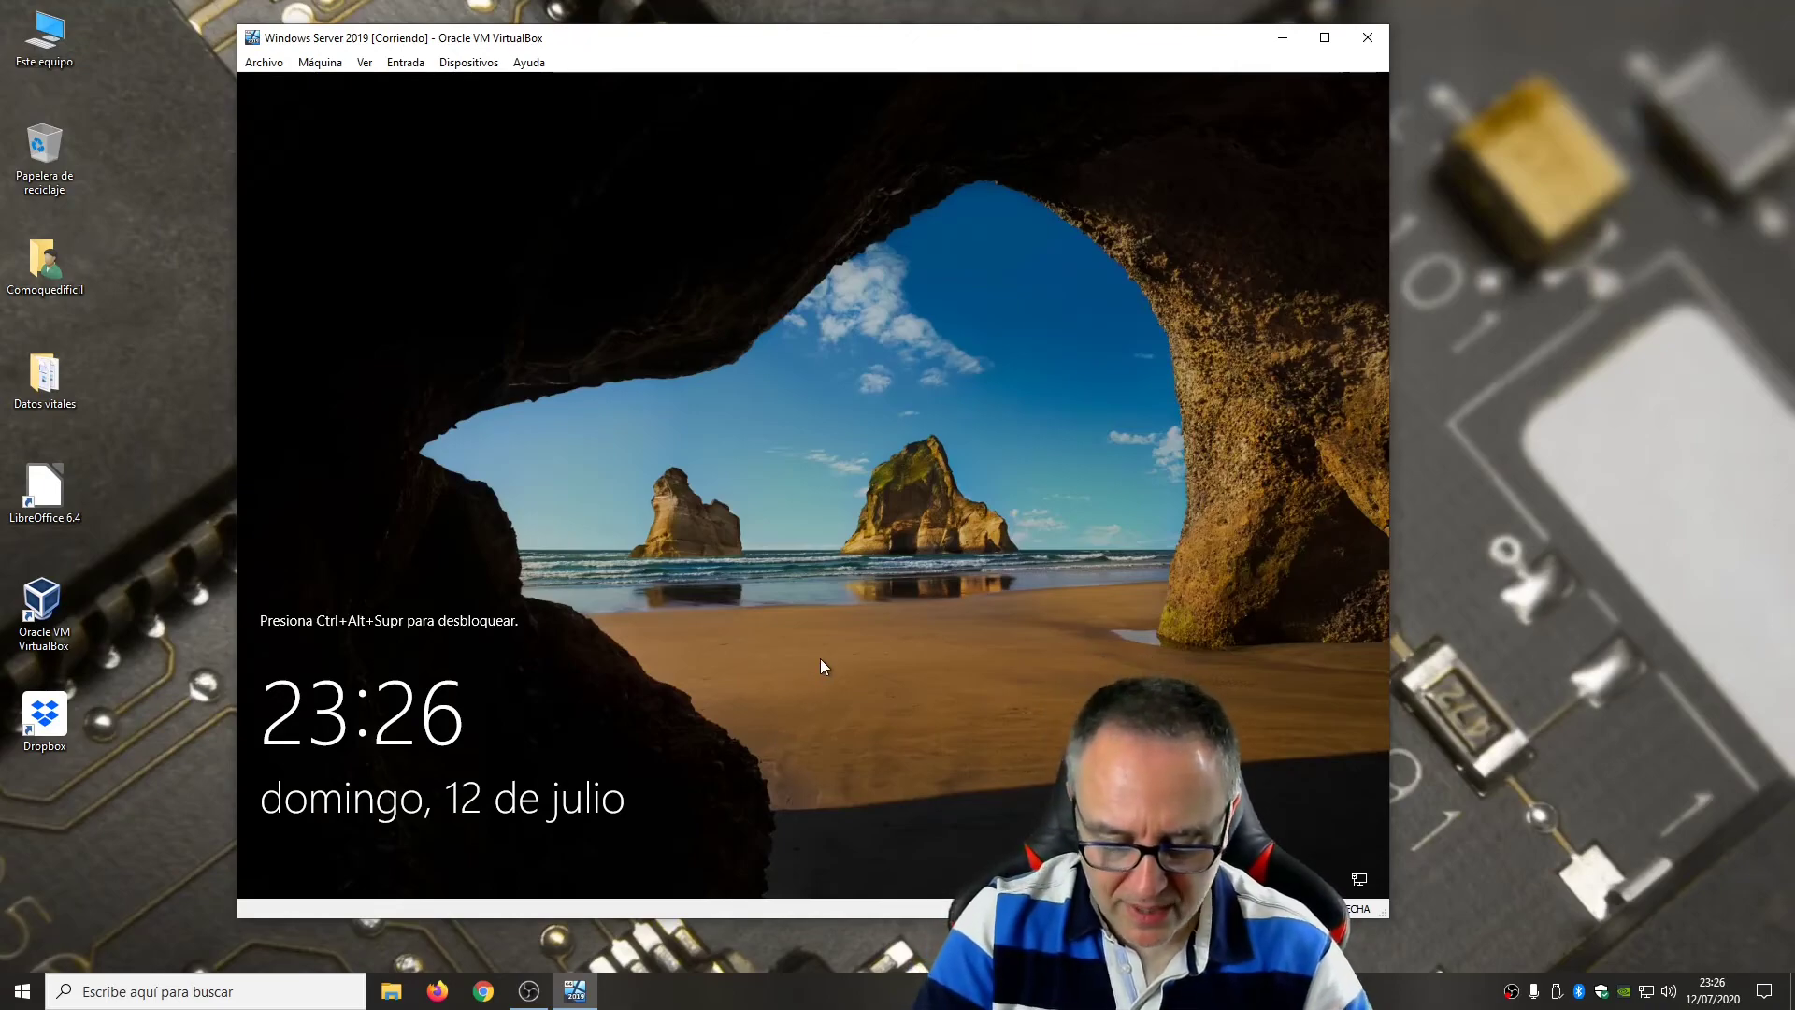
# Unlock the Windows Server 2019 virtual machine by signing in as Administrador with the account password.
pyautogui.hotkey('ctrl', 'alt', 'Delete')
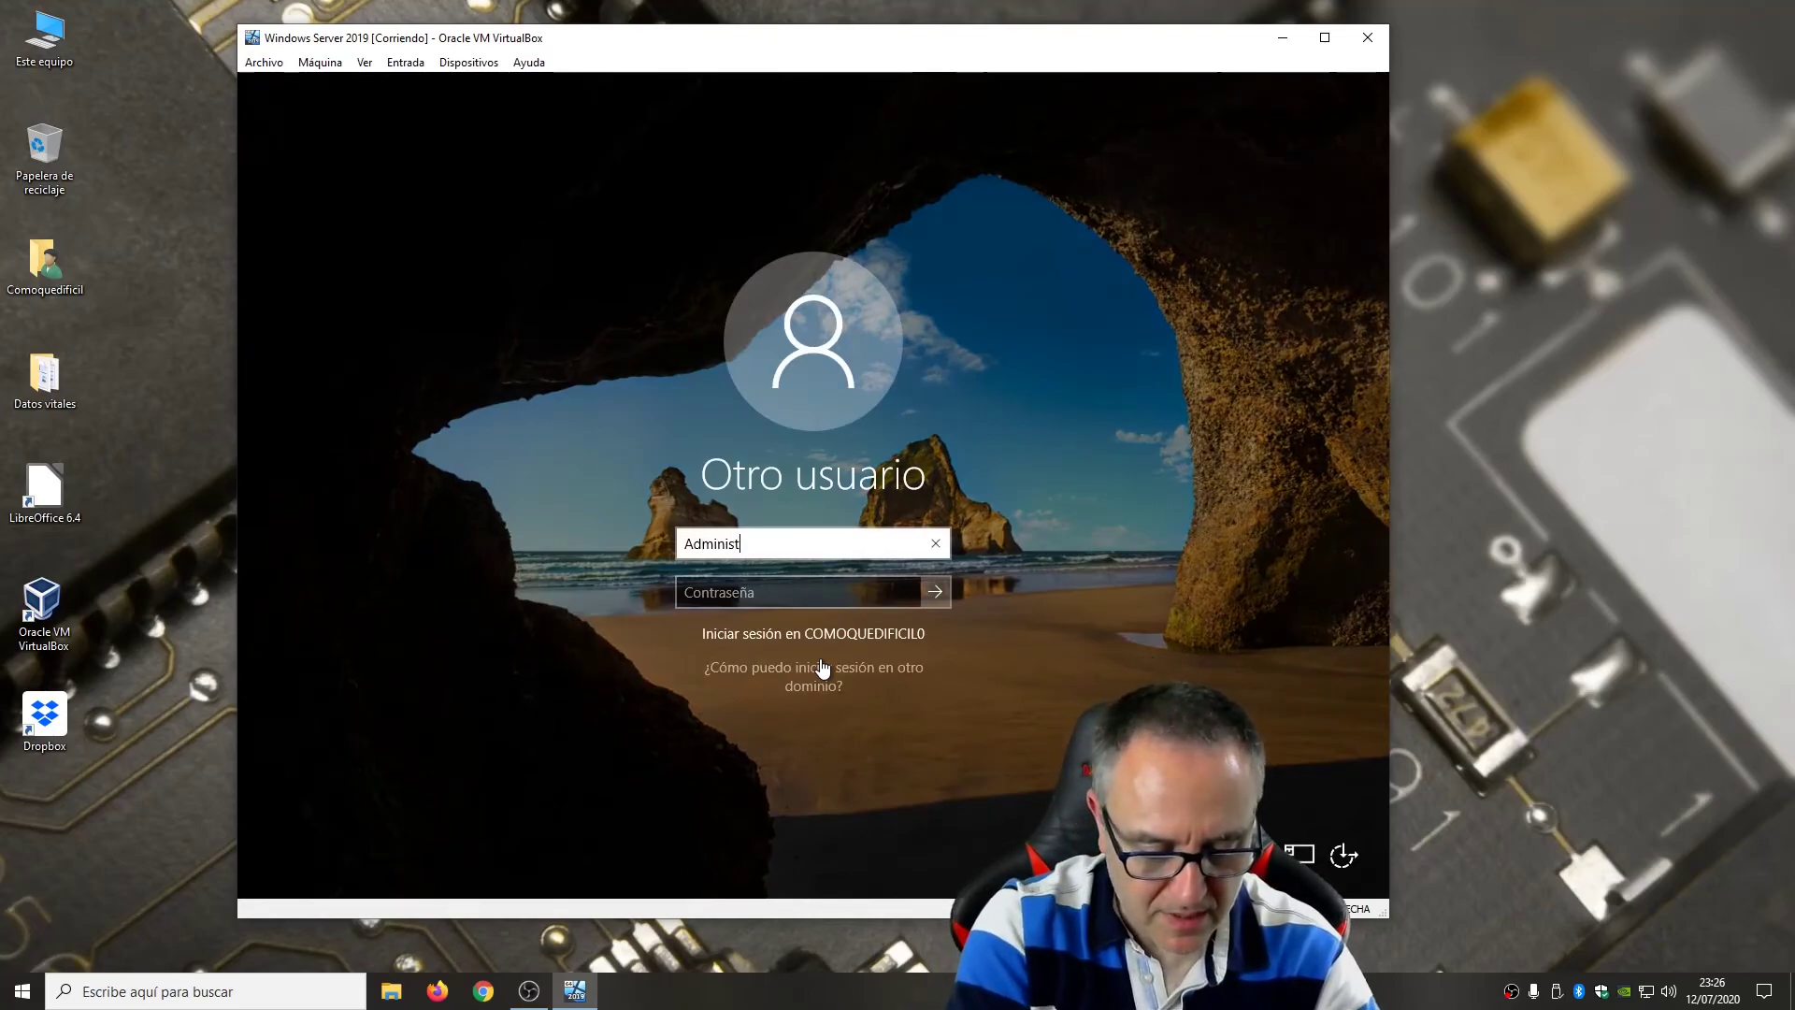
pyautogui.press('Tab')
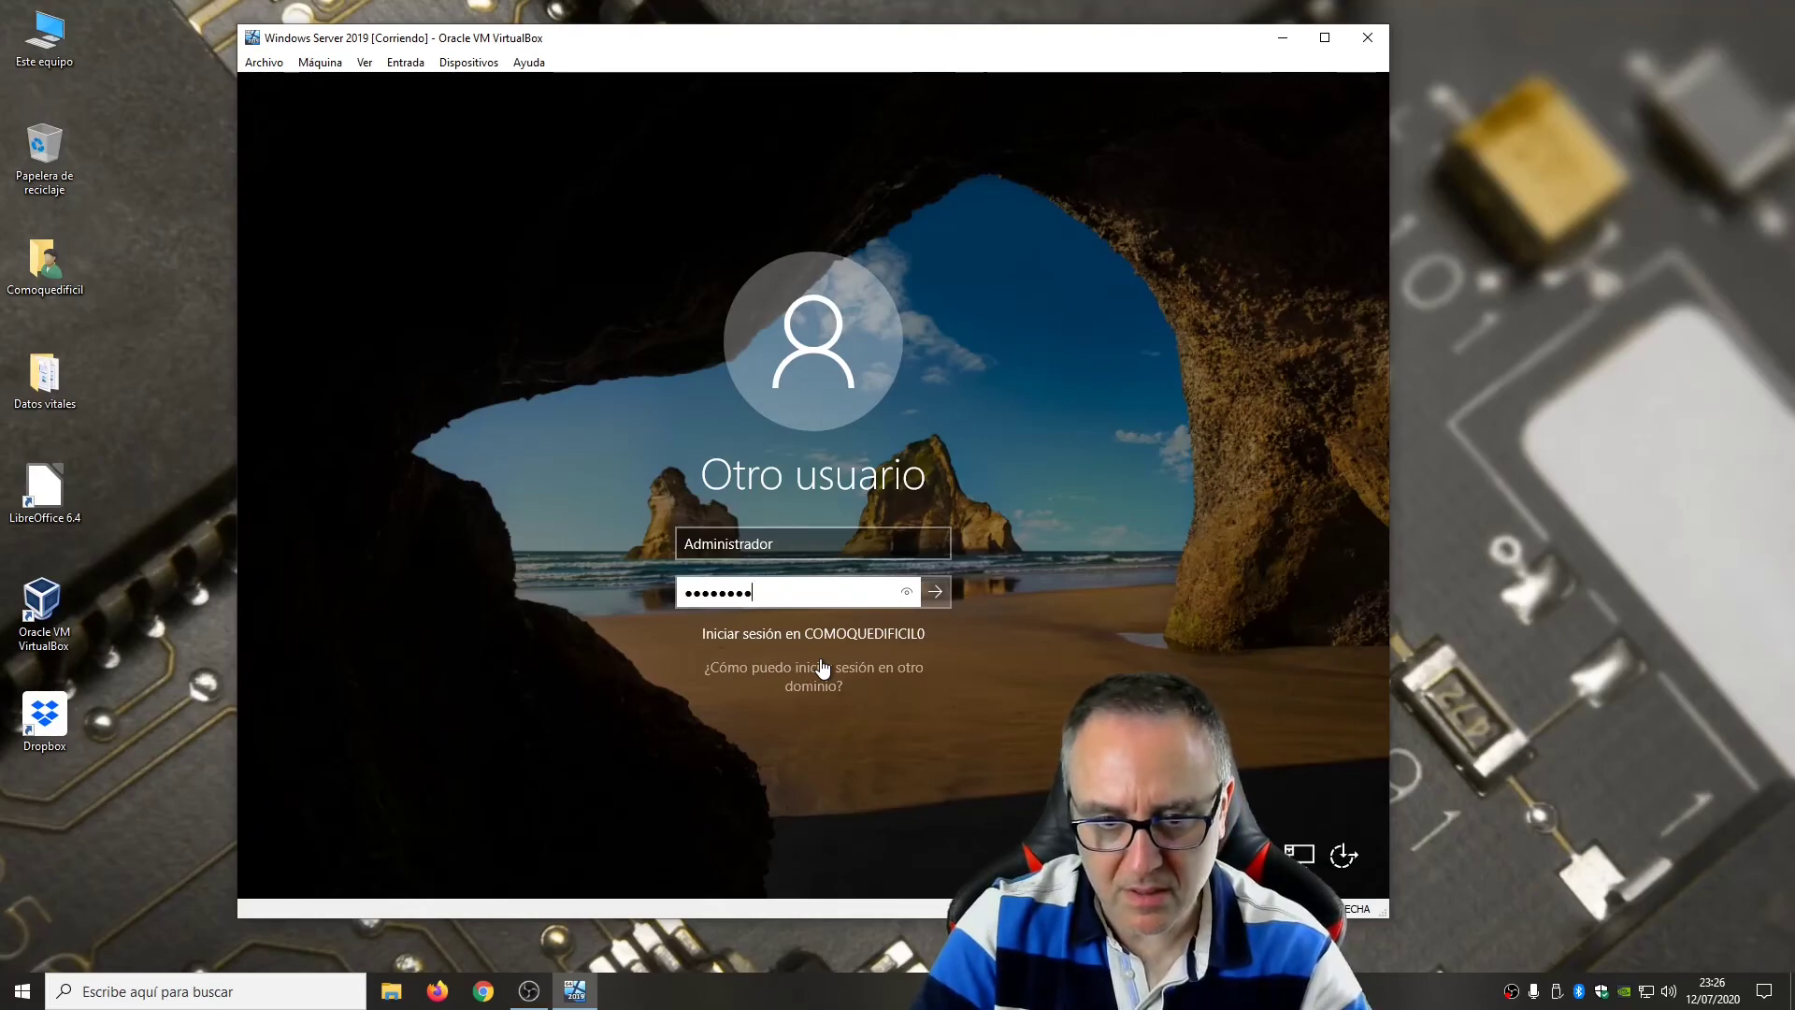
pyautogui.press('Return')
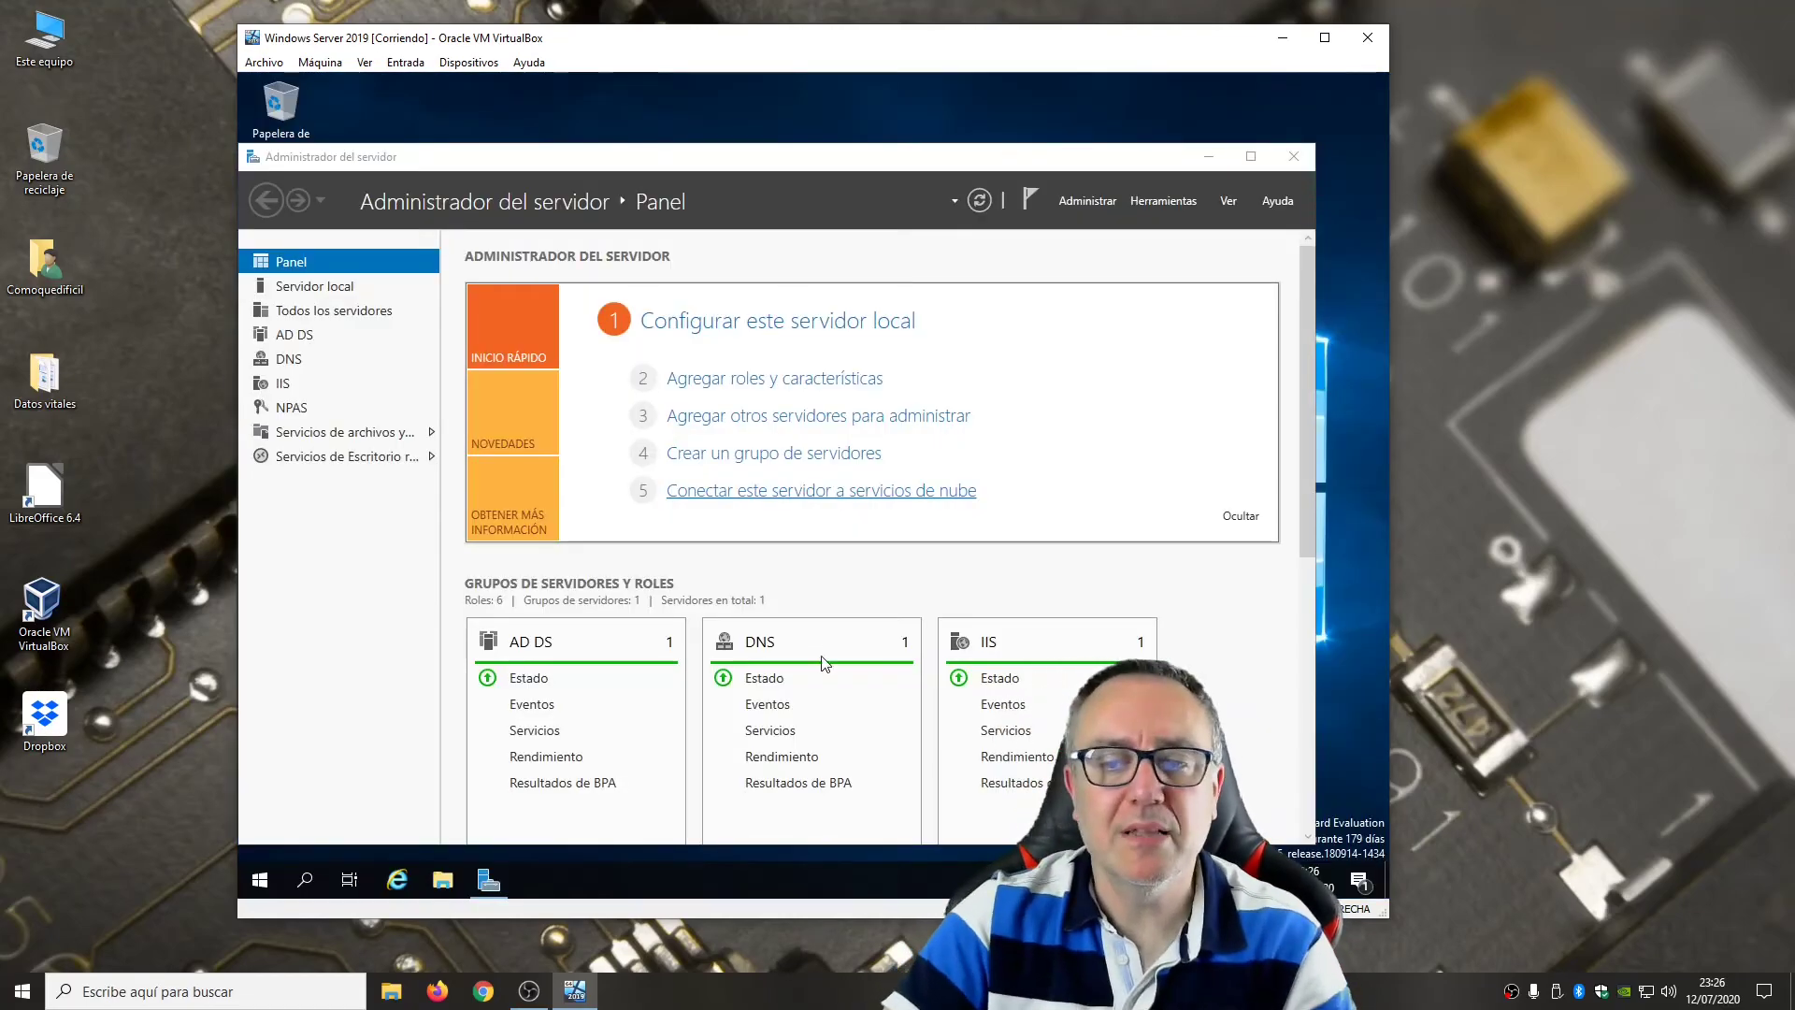
# Maximize Server Manager inside the virtual machine and move the machine's window to the right side of the host desktop.
pyautogui.click(1249, 157)
pyautogui.moveTo(1210, 46); pyautogui.dragTo(1579, 70)
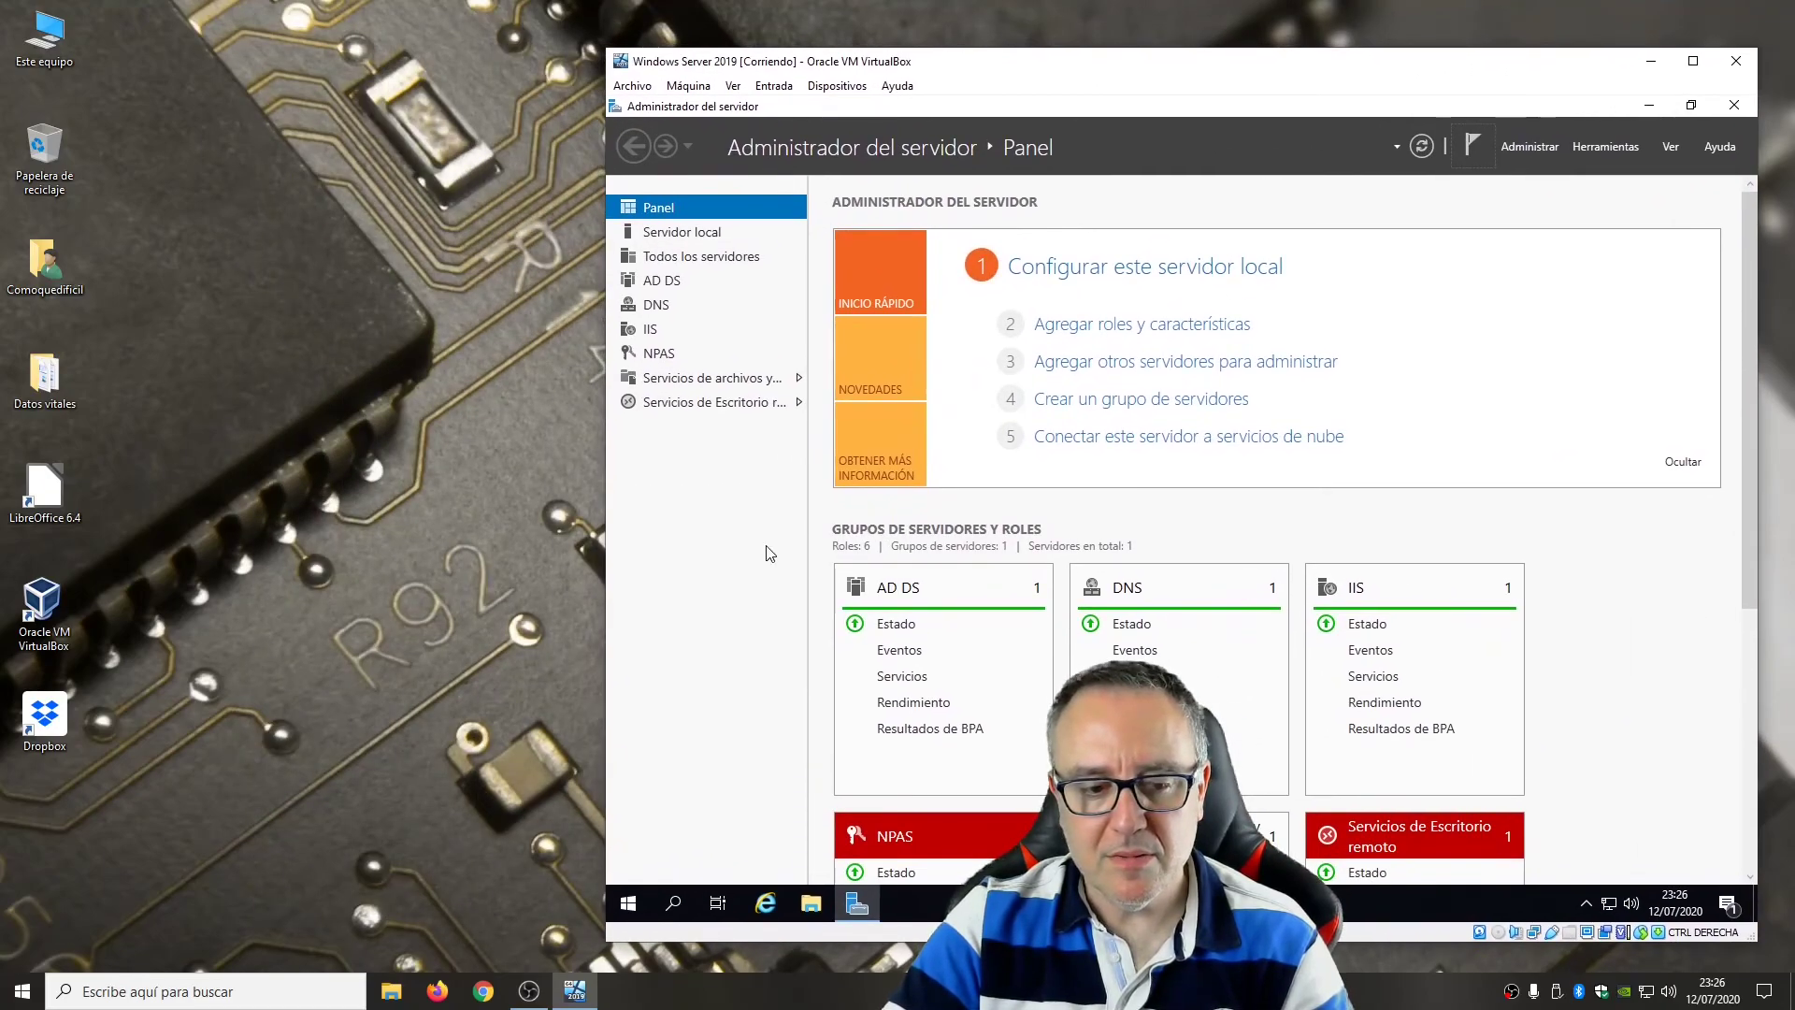
# Find and open Conexión a Escritorio remoto on the host, move its window beside the virtual machine and connect to 192.168.0.125.
pyautogui.click(143, 993)
pyautogui.write('escr')
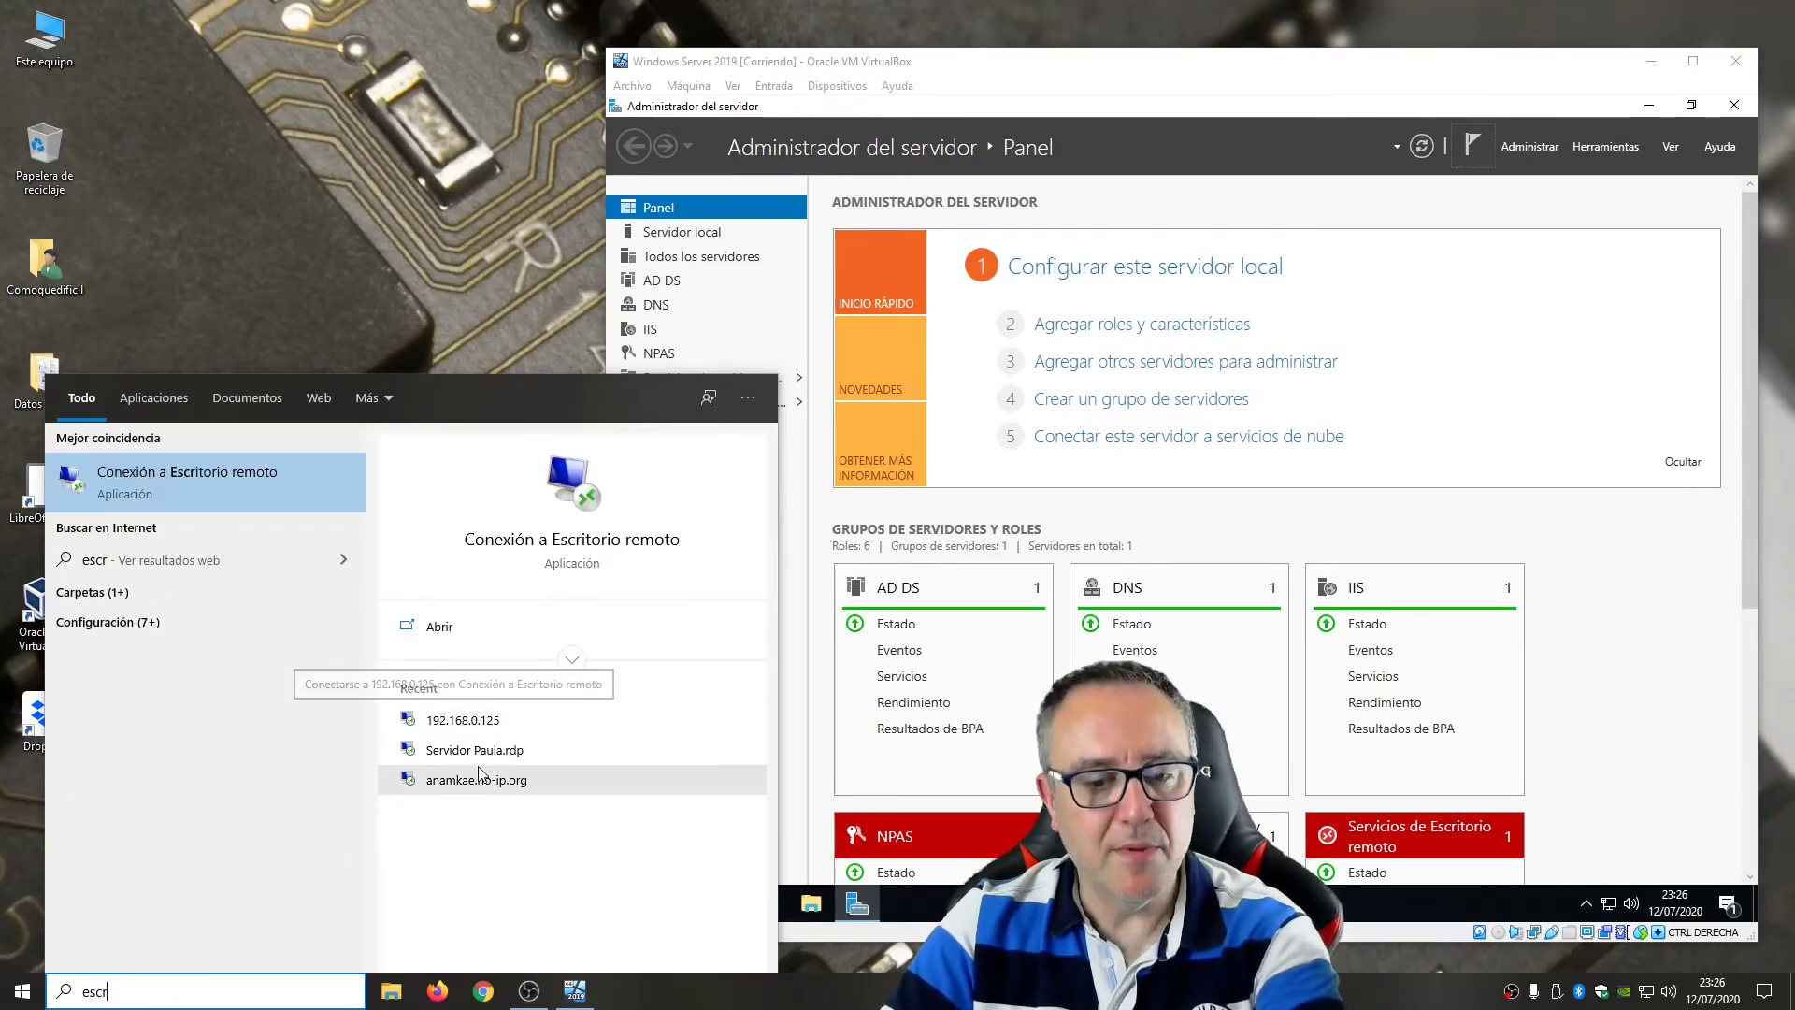
pyautogui.click(215, 478)
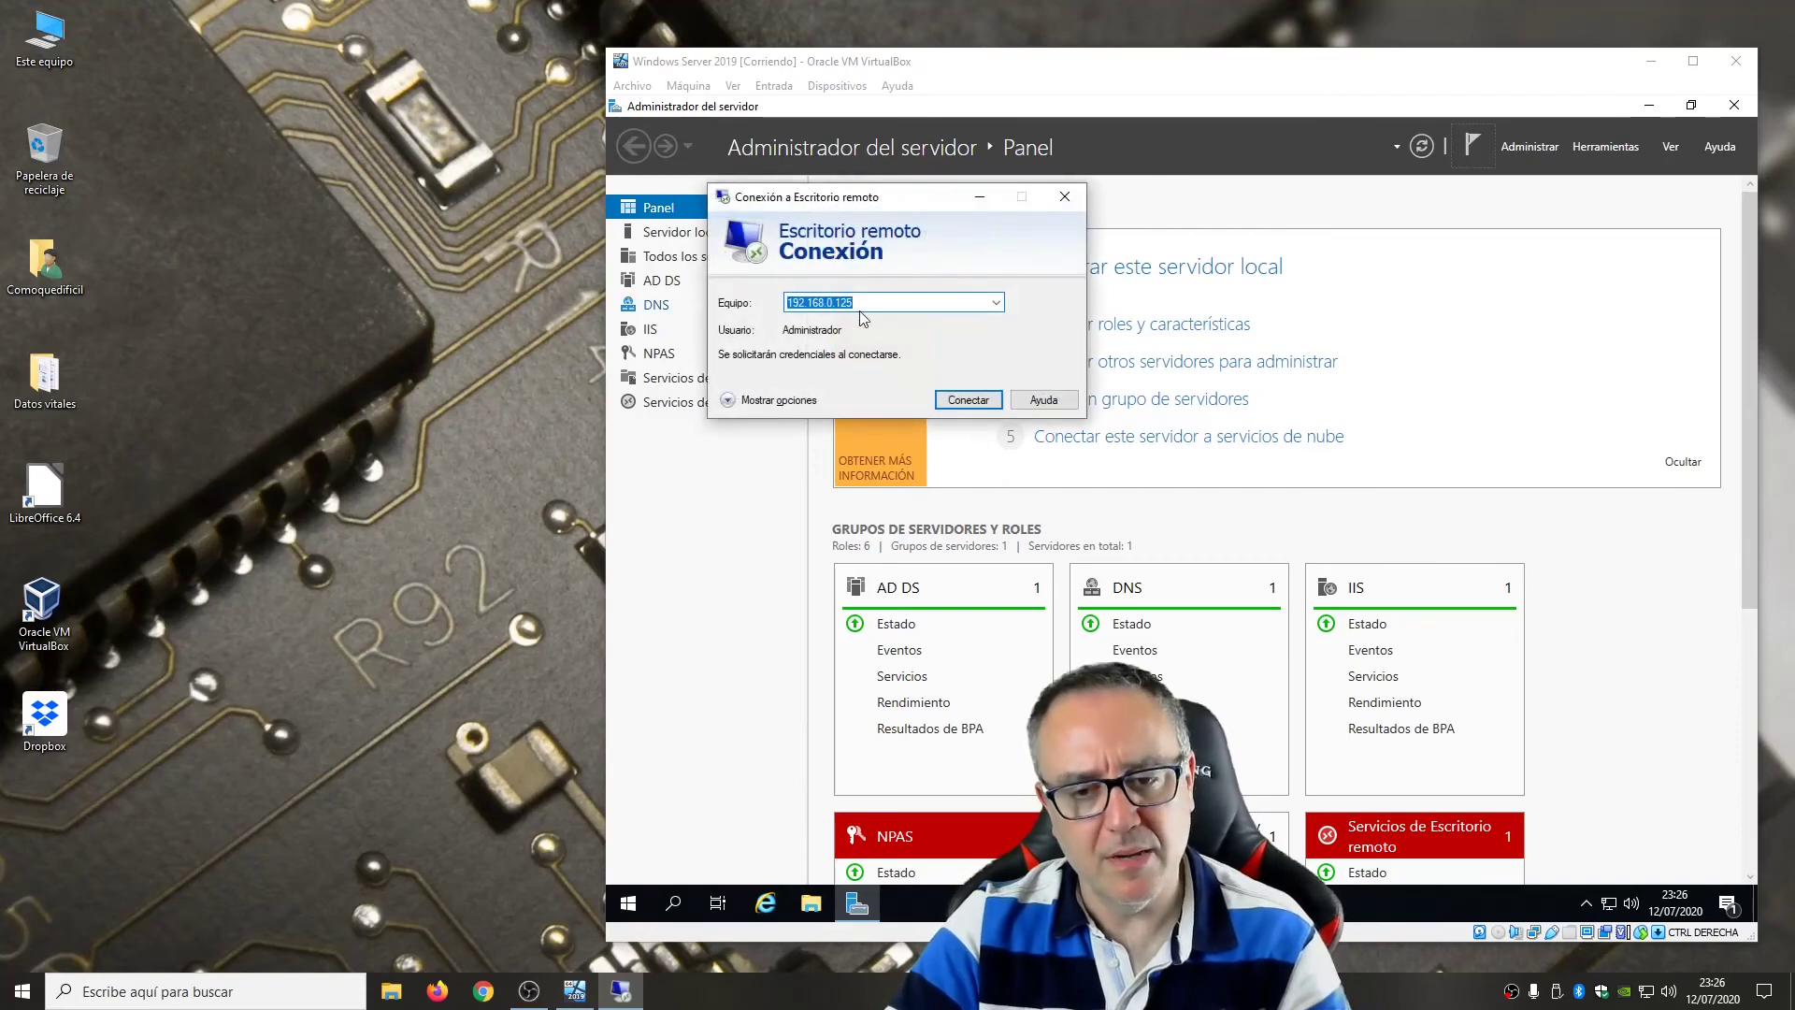
pyautogui.moveTo(952, 208); pyautogui.dragTo(340, 393)
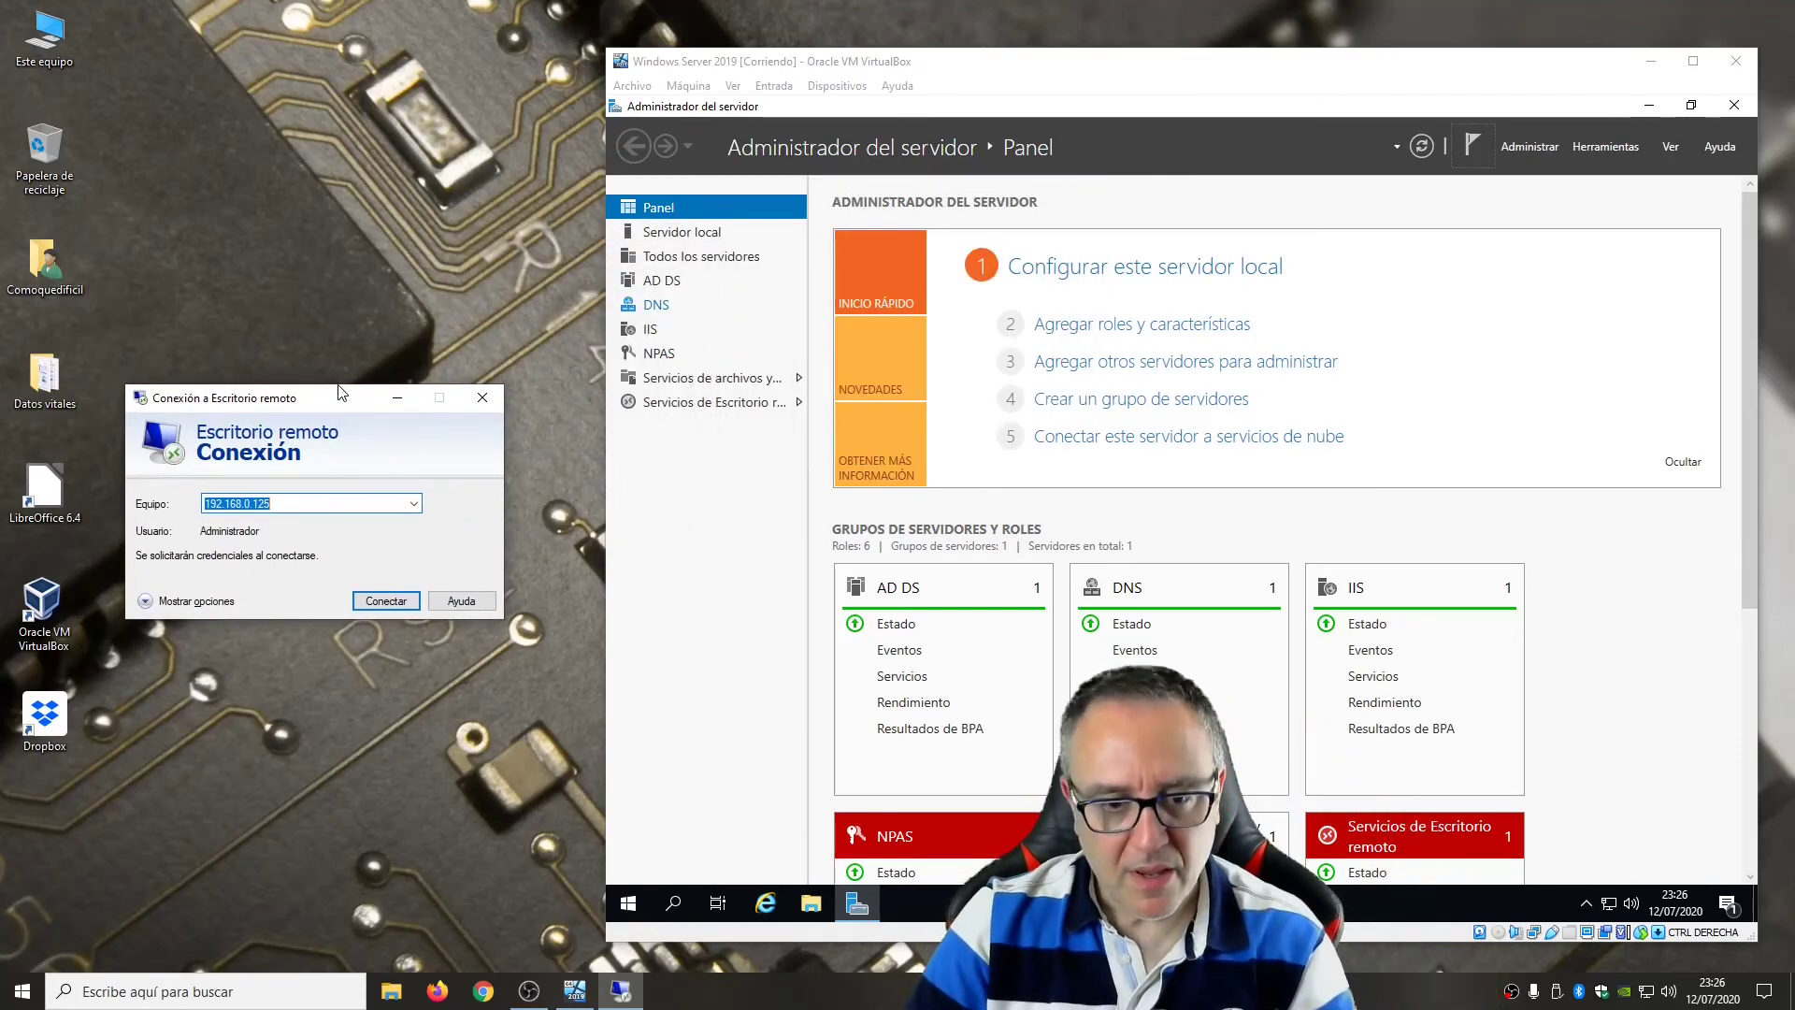
pyautogui.press('Return')
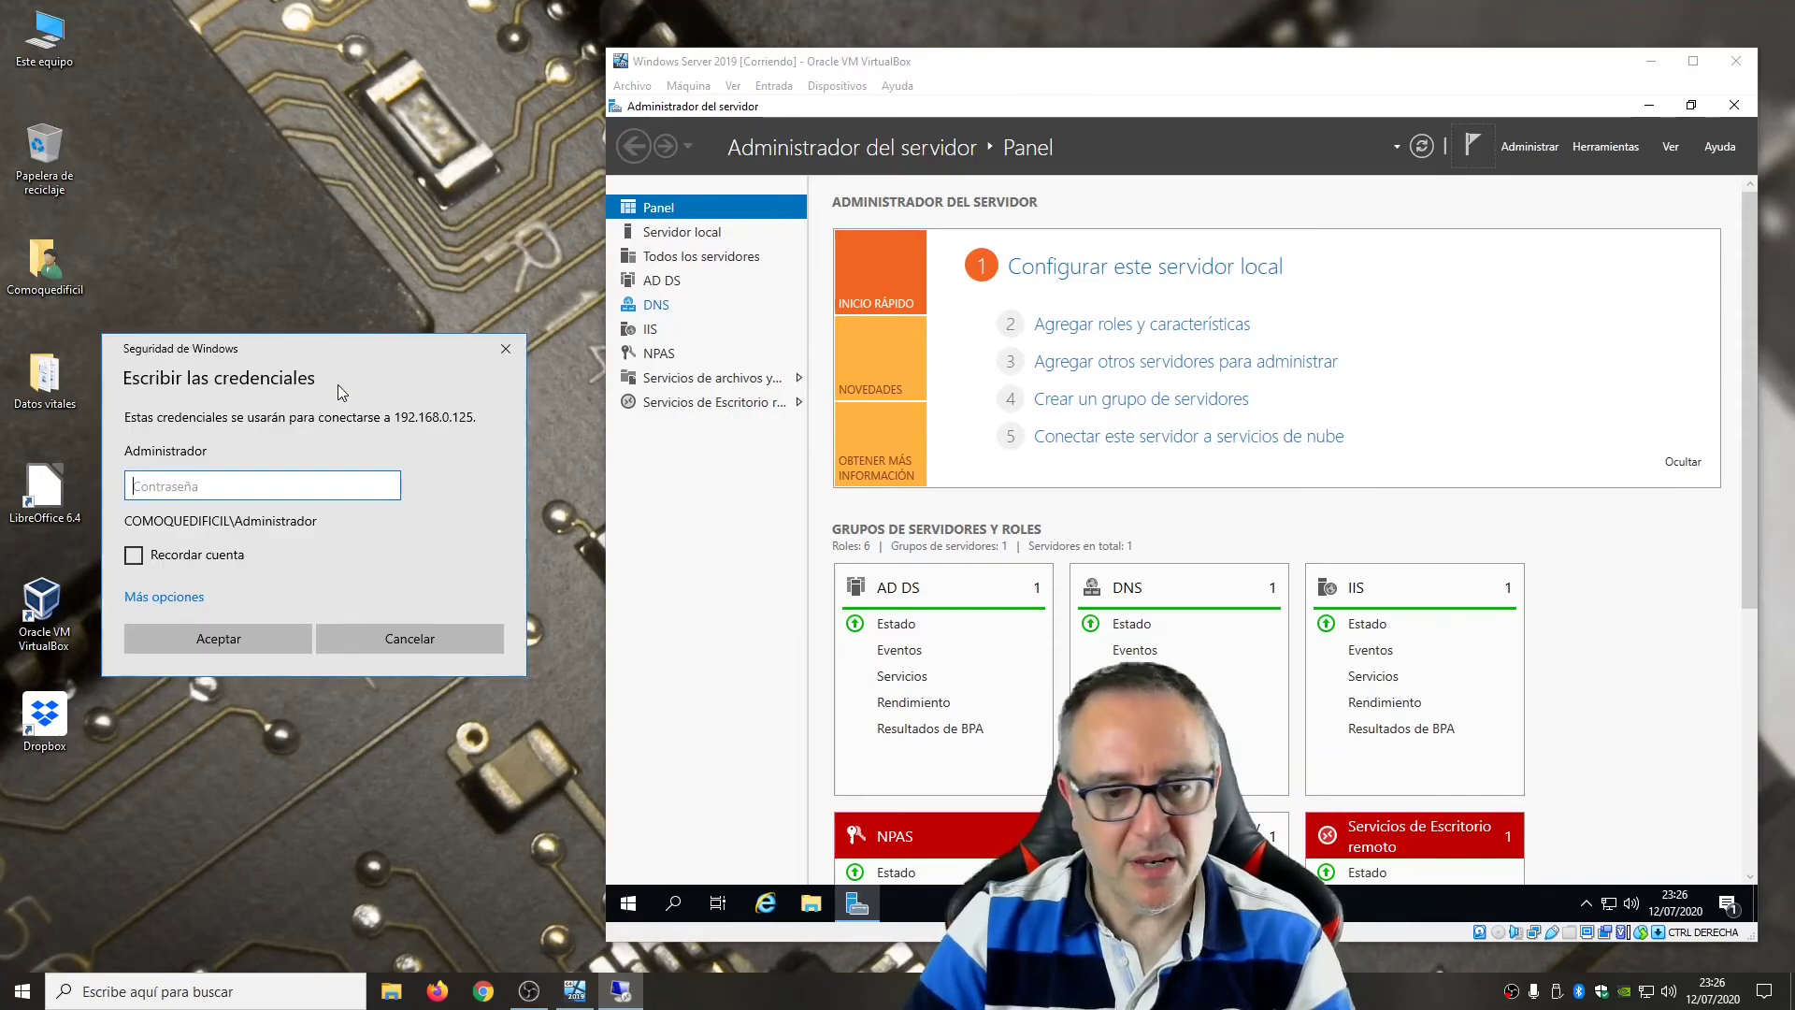
# Review the other account options, then enter the password for COMOQUEDIFICIL\Administrador and accept the credentials.
pyautogui.click(147, 602)
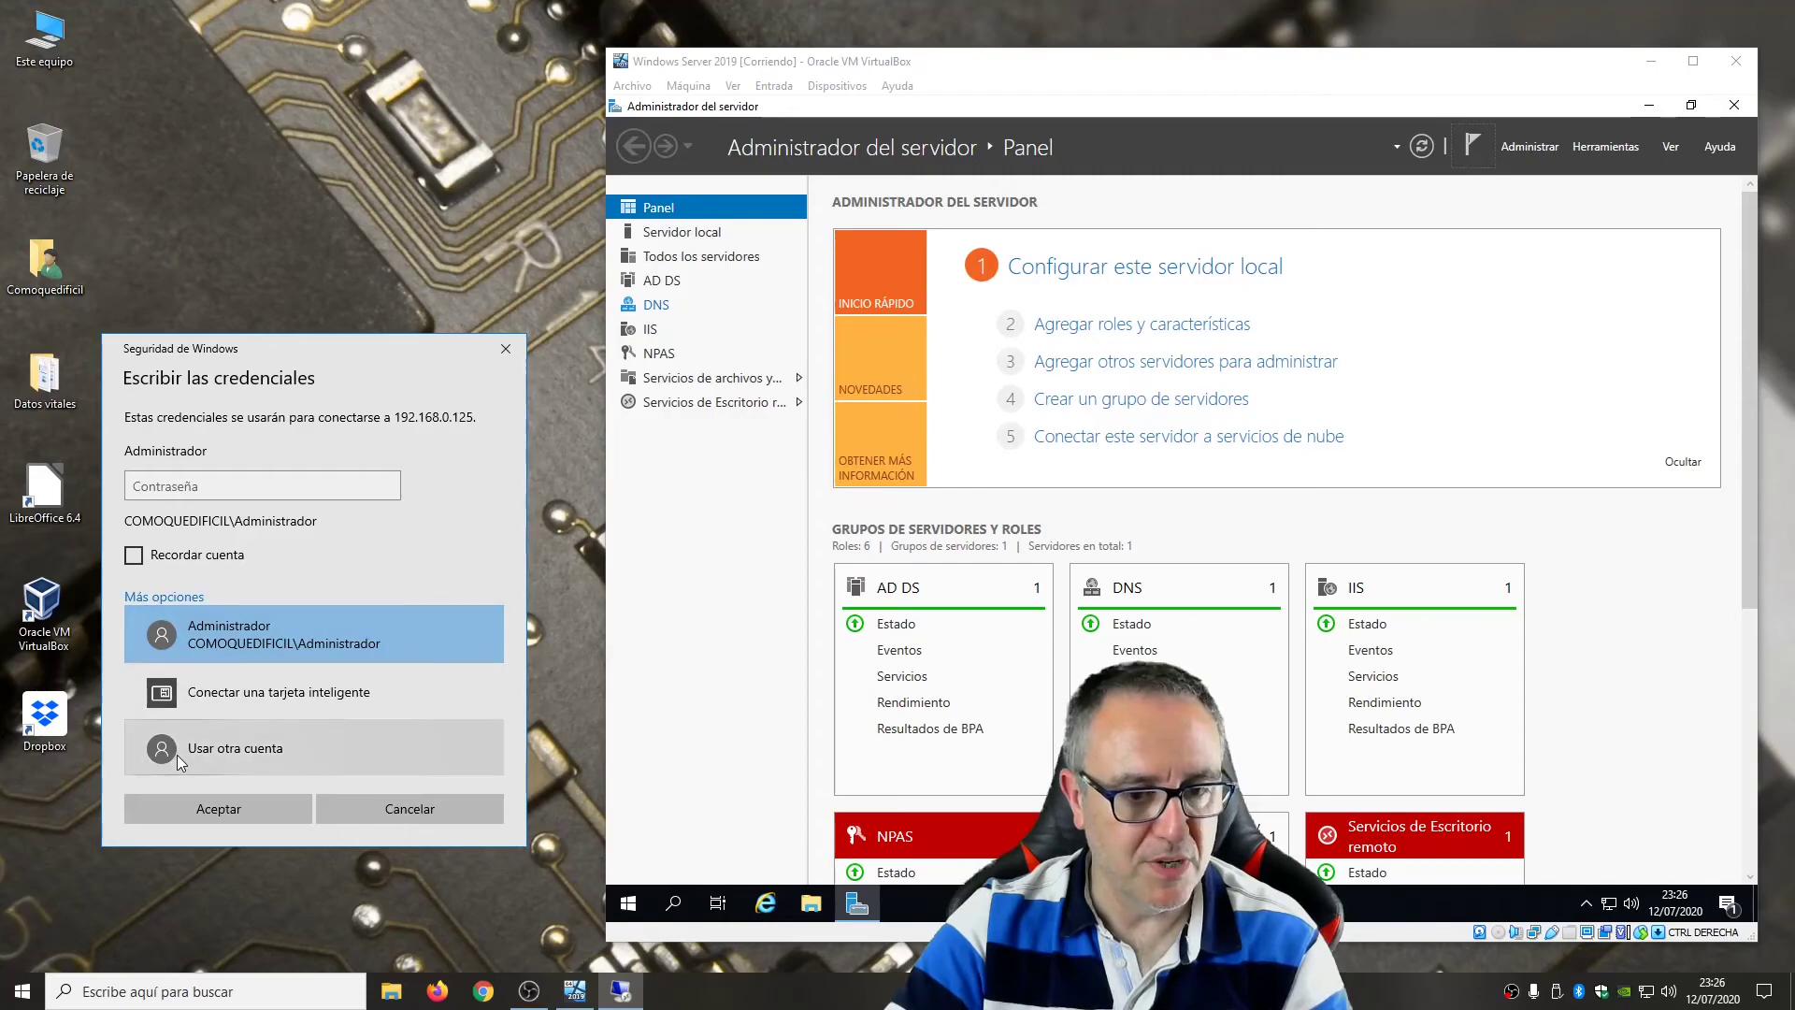
pyautogui.click(187, 490)
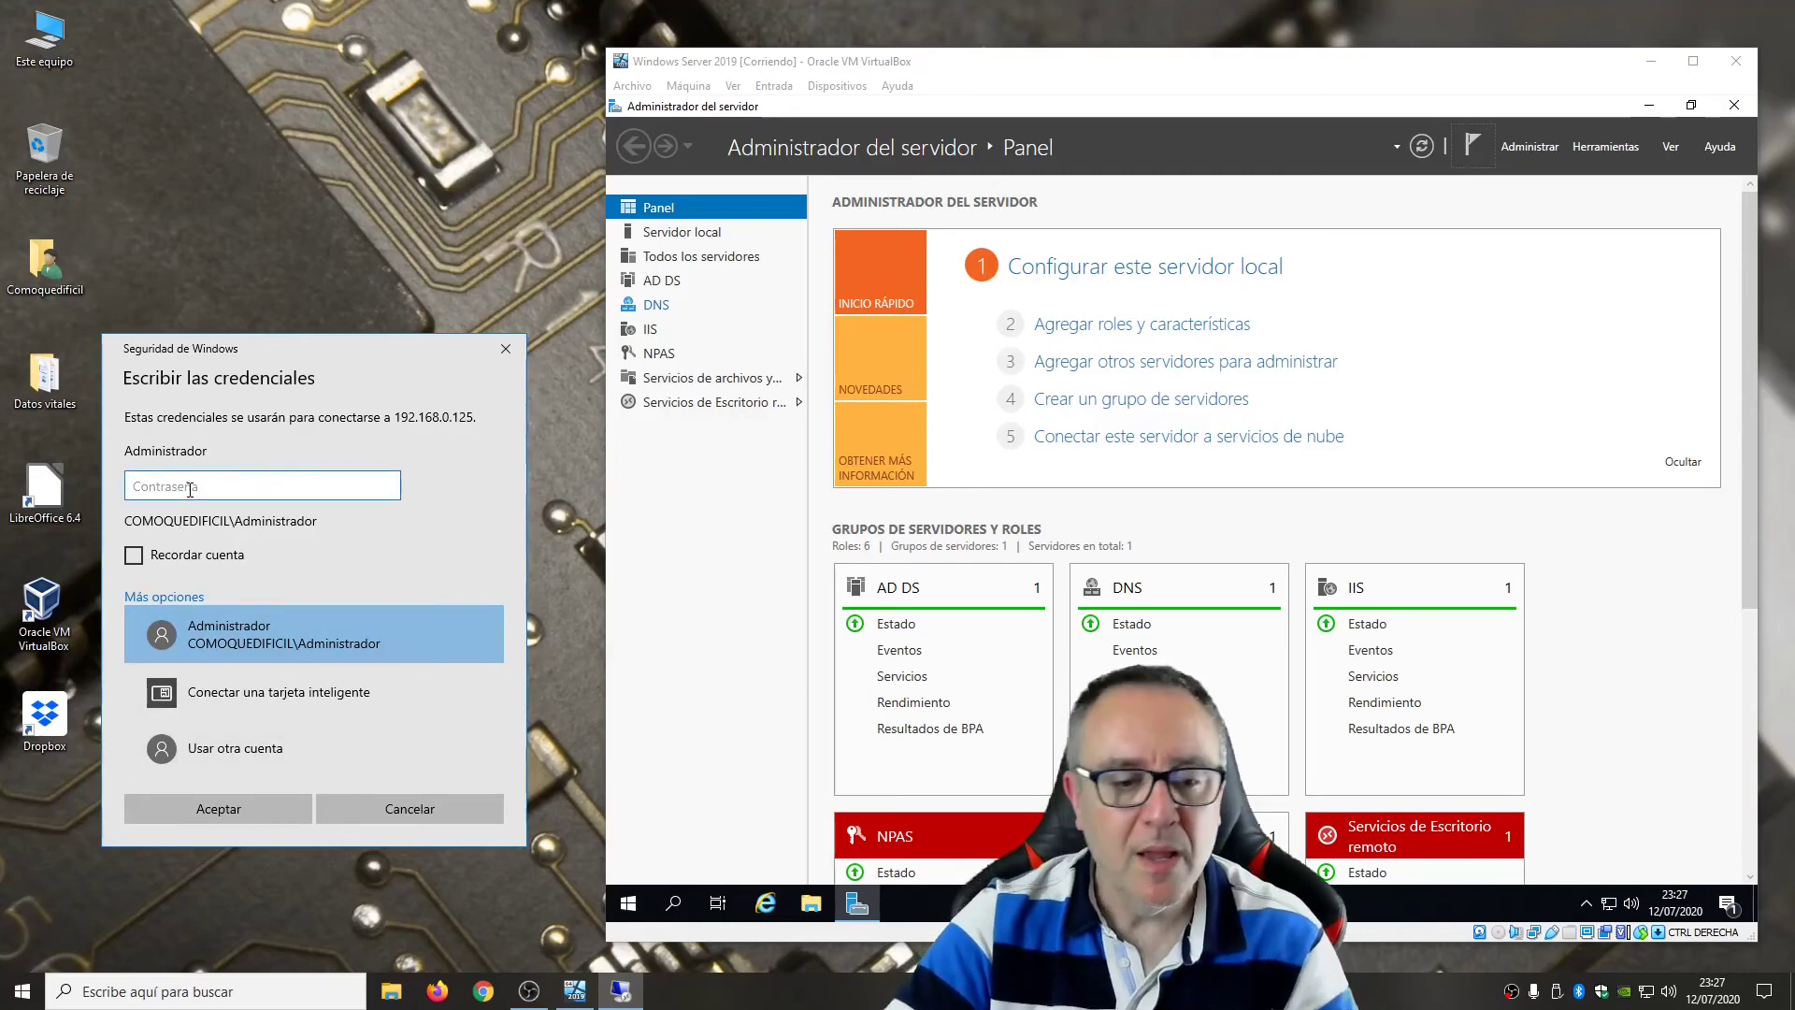
pyautogui.write('••••••••••••')
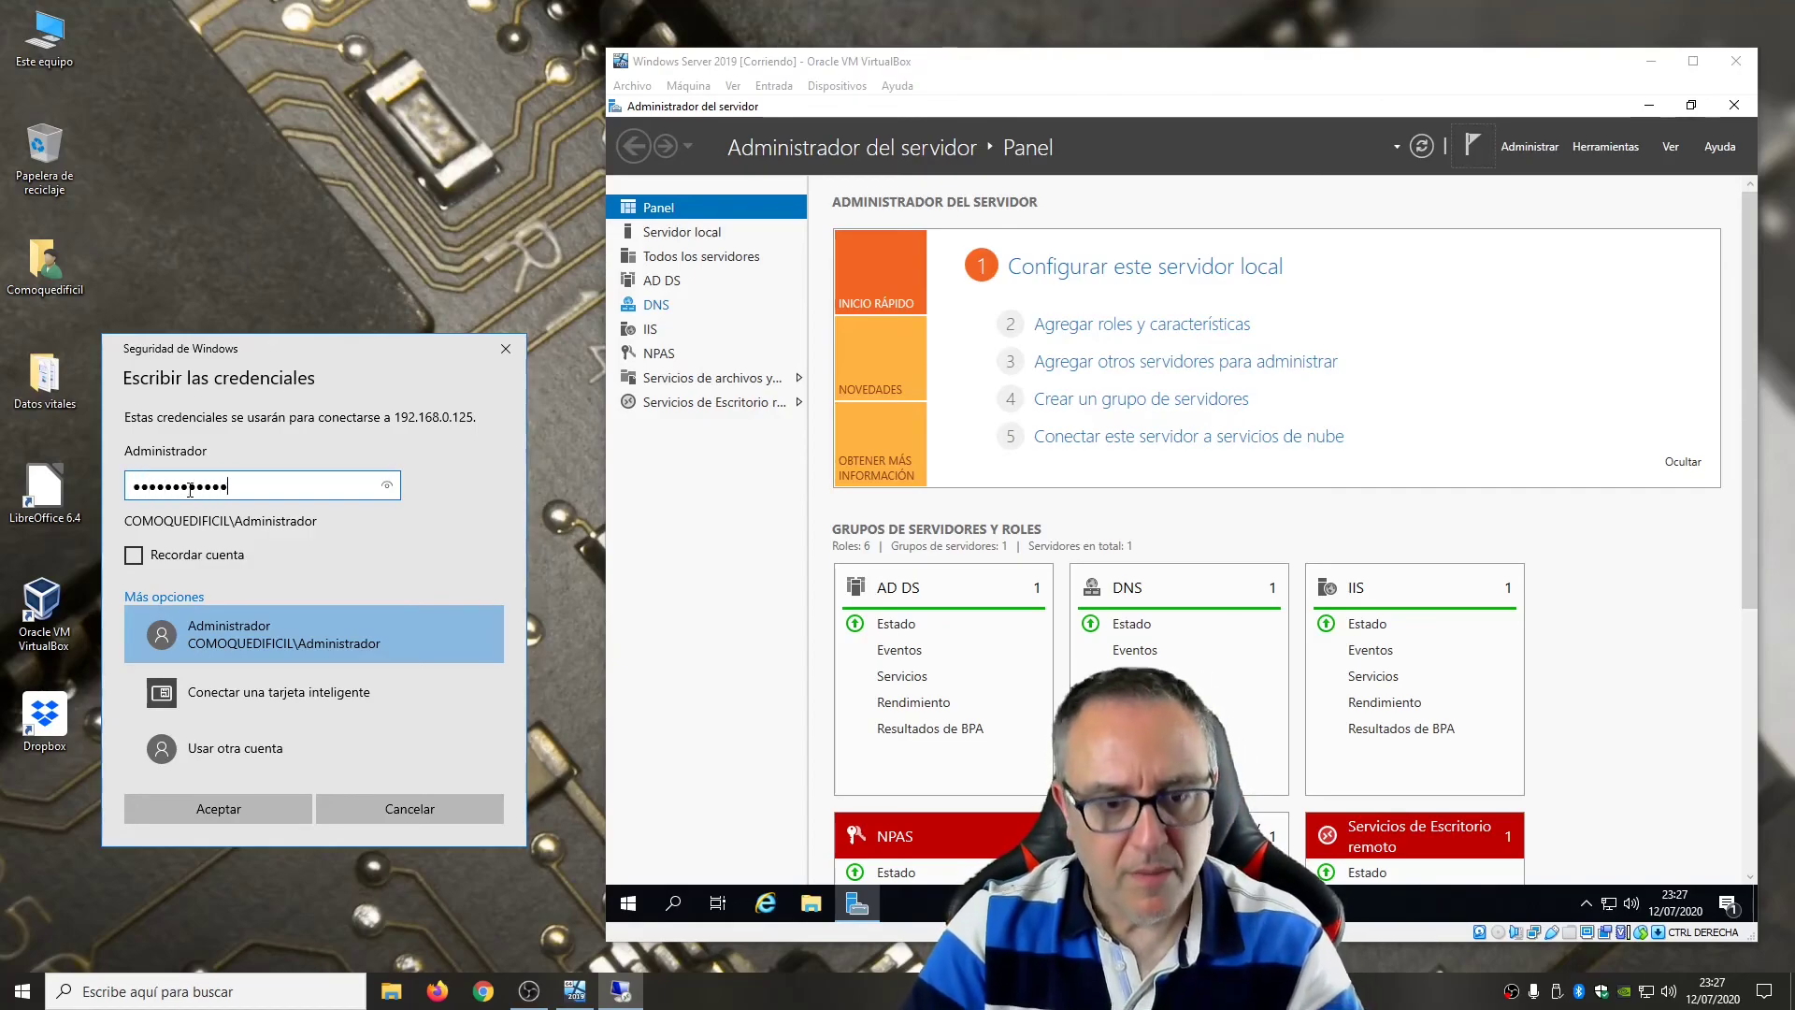
pyautogui.click(219, 809)
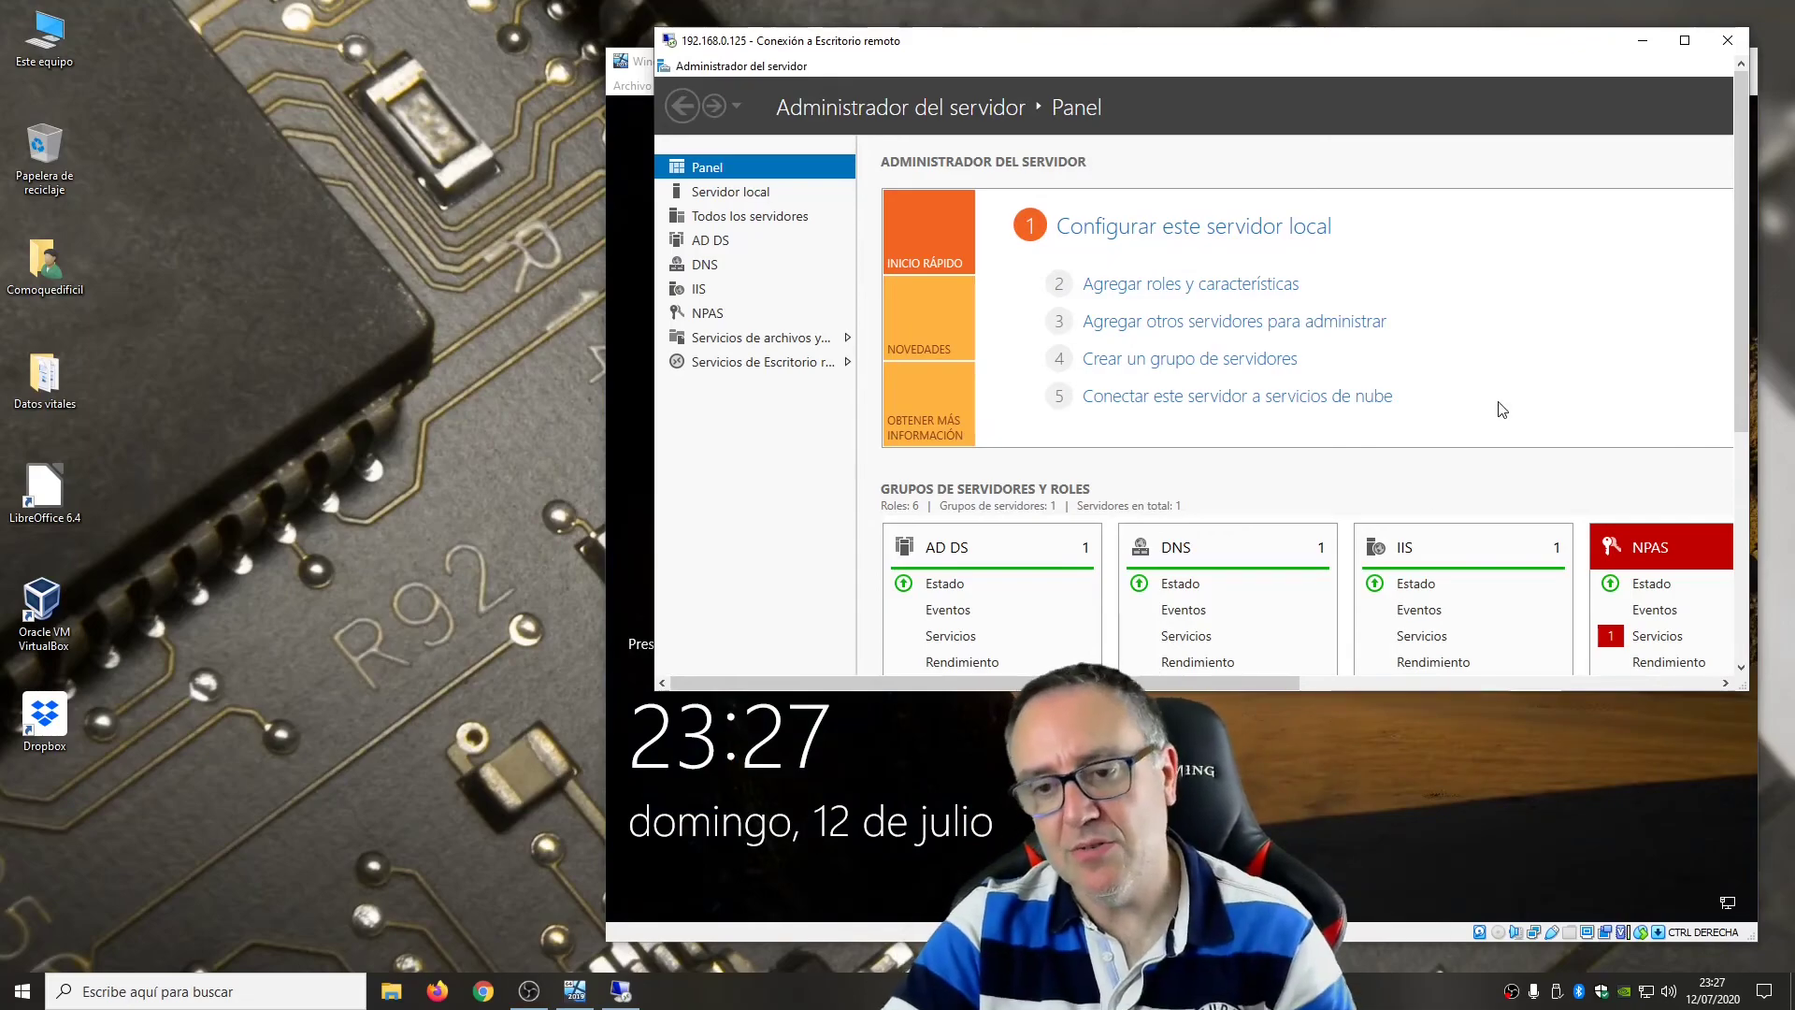
# Maximize the remote session to full screen and close Server Manager in it.
pyautogui.click(1689, 42)
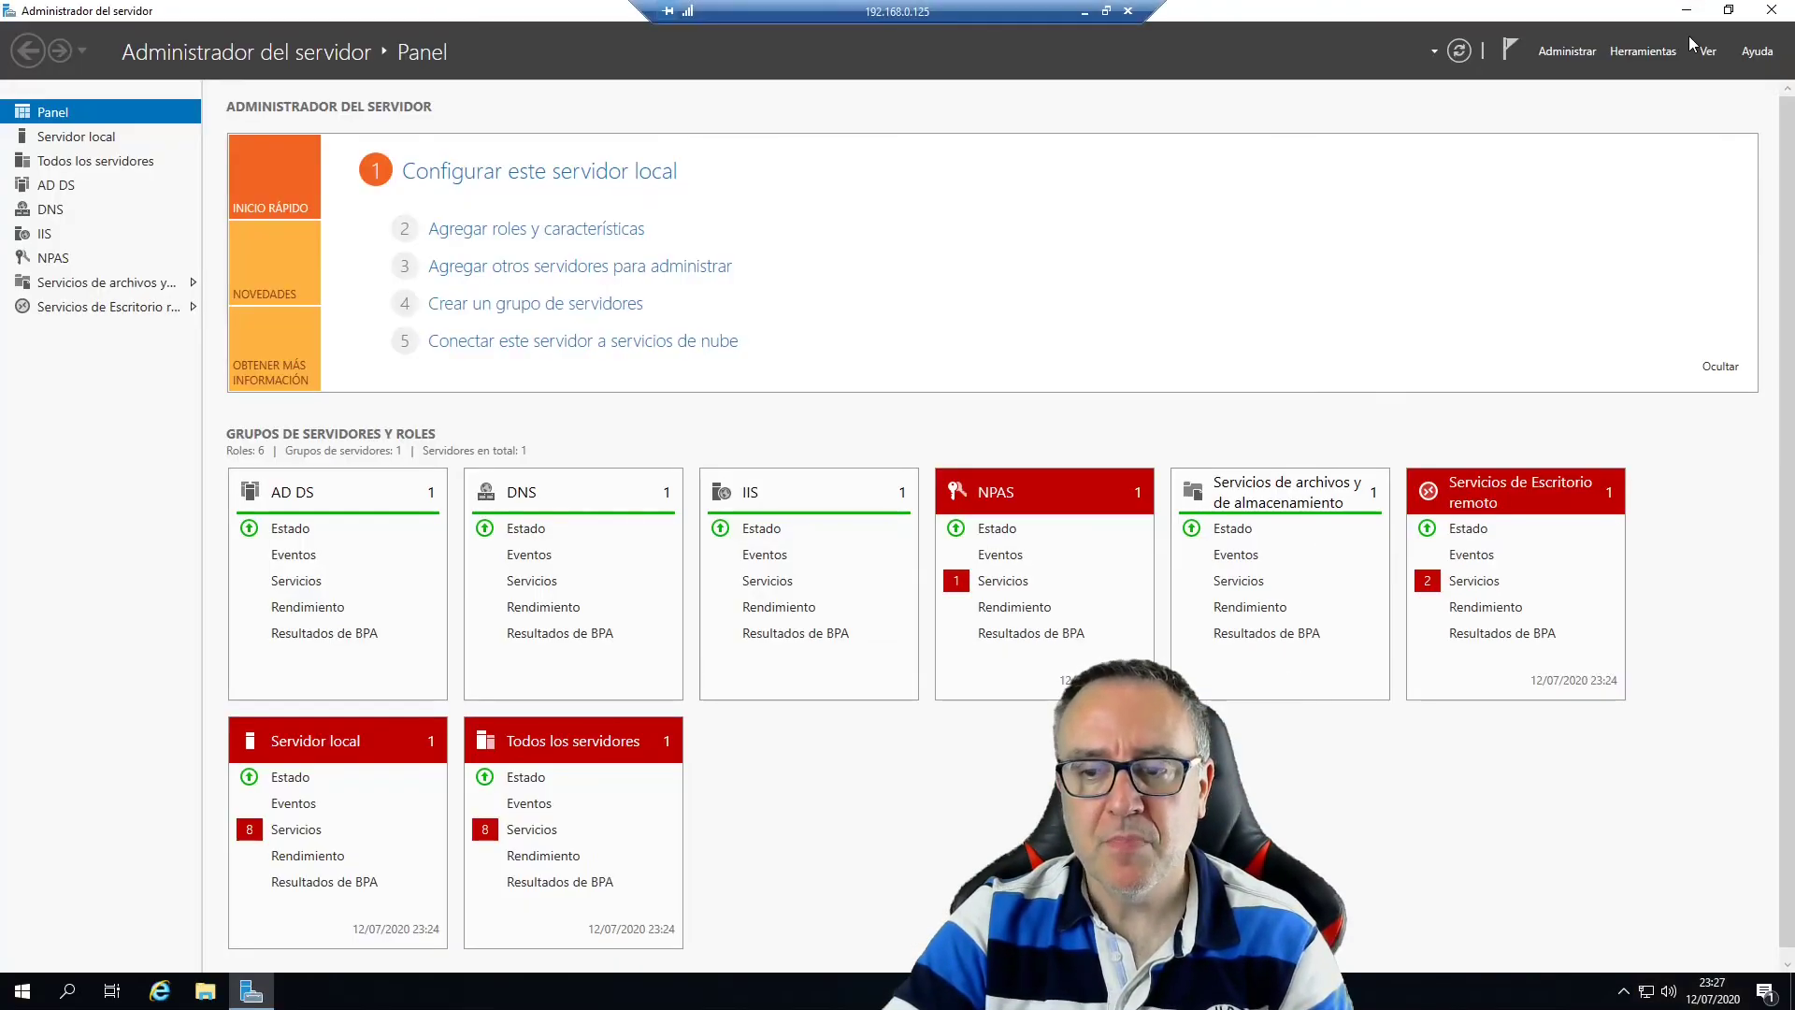
pyautogui.click(1770, 10)
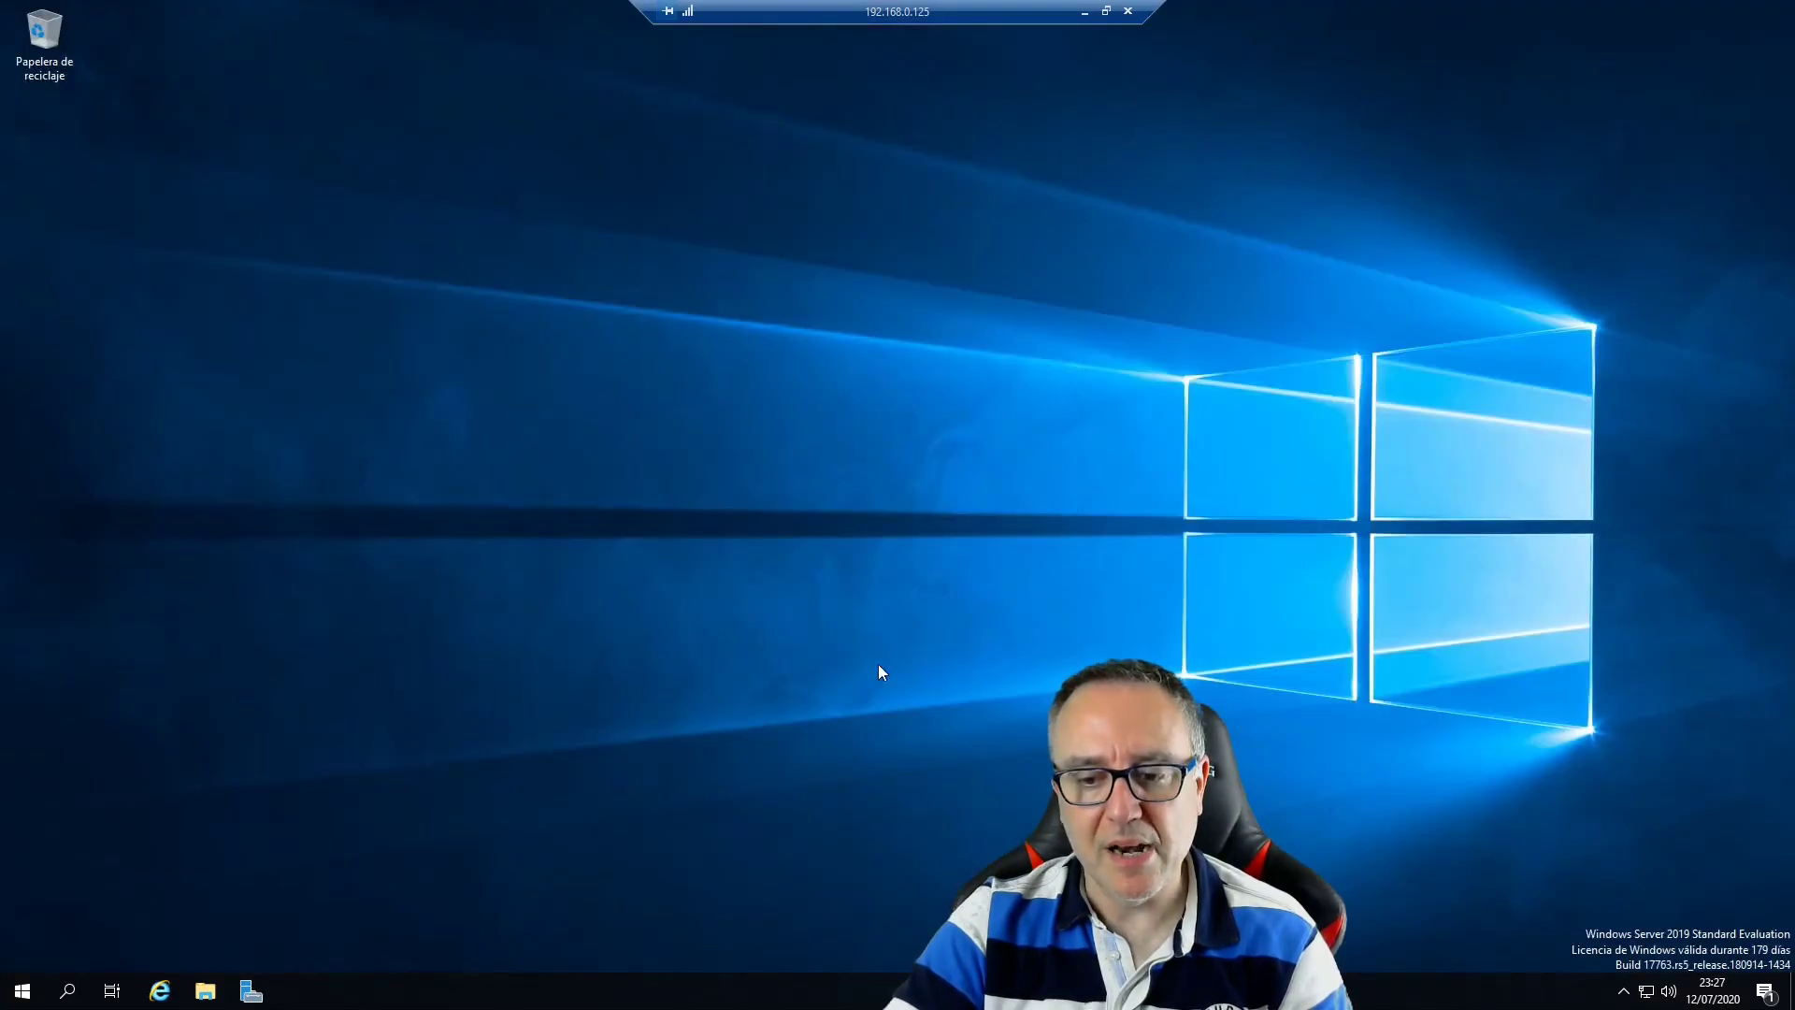